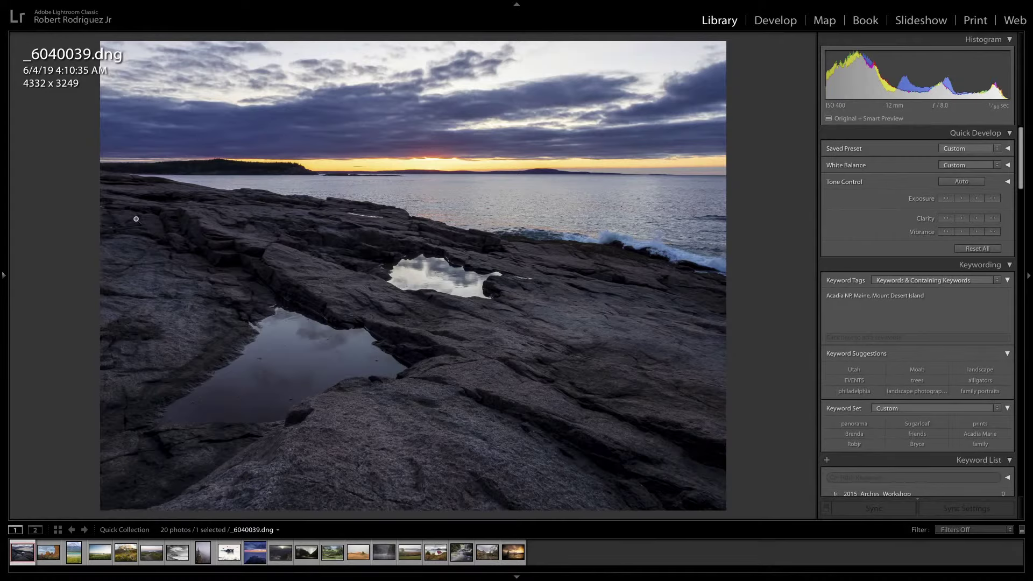
Open the selected photo _6040039.dng for editing in the Develop module
{"action": "key", "text": "d"}
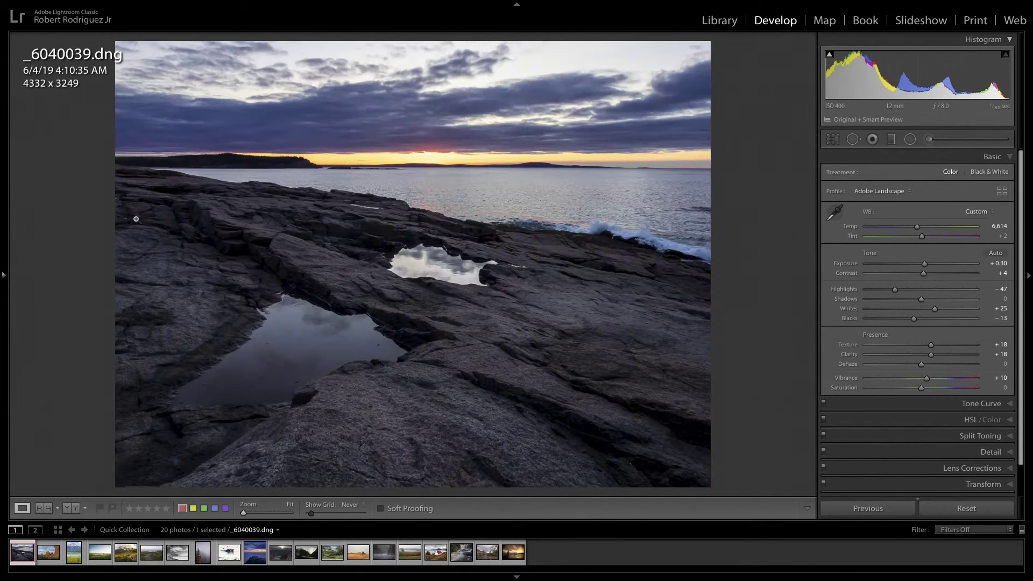
{"action": "scroll", "coordinate": [941, 258], "scroll_direction": "down", "scroll_amount": 2}
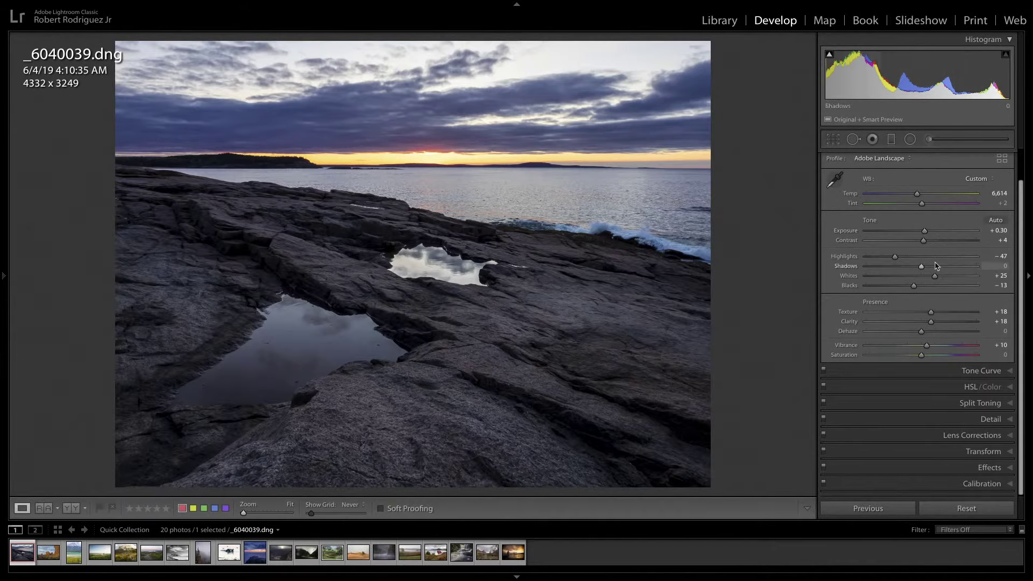
{"action": "scroll", "coordinate": [933, 262], "scroll_direction": "up", "scroll_amount": 2}
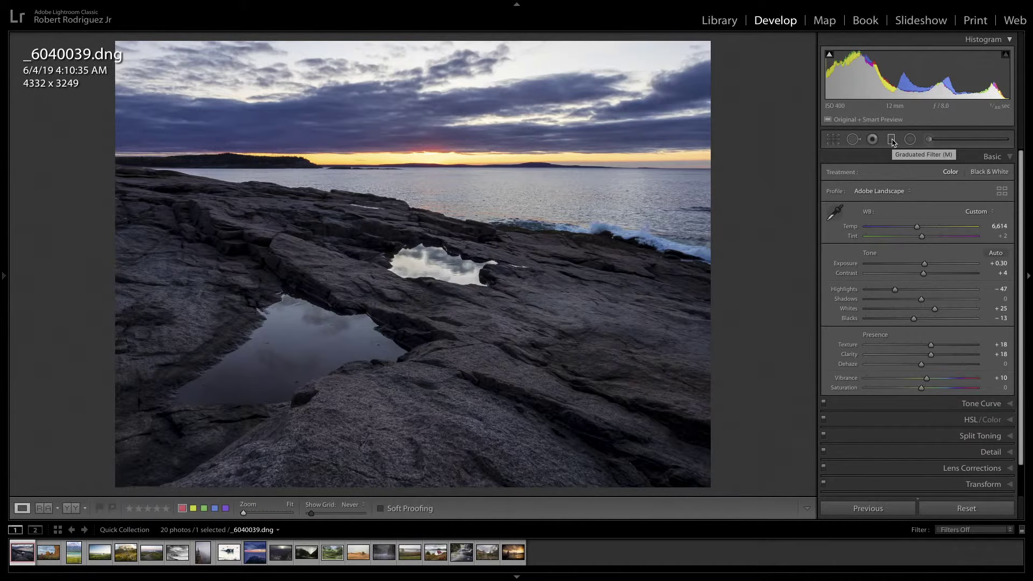
Paint an Adjustment Brush mask over the rocks beside and below the pools with exposure 0.33 and brush size 14
{"action": "left_click", "coordinate": [930, 140]}
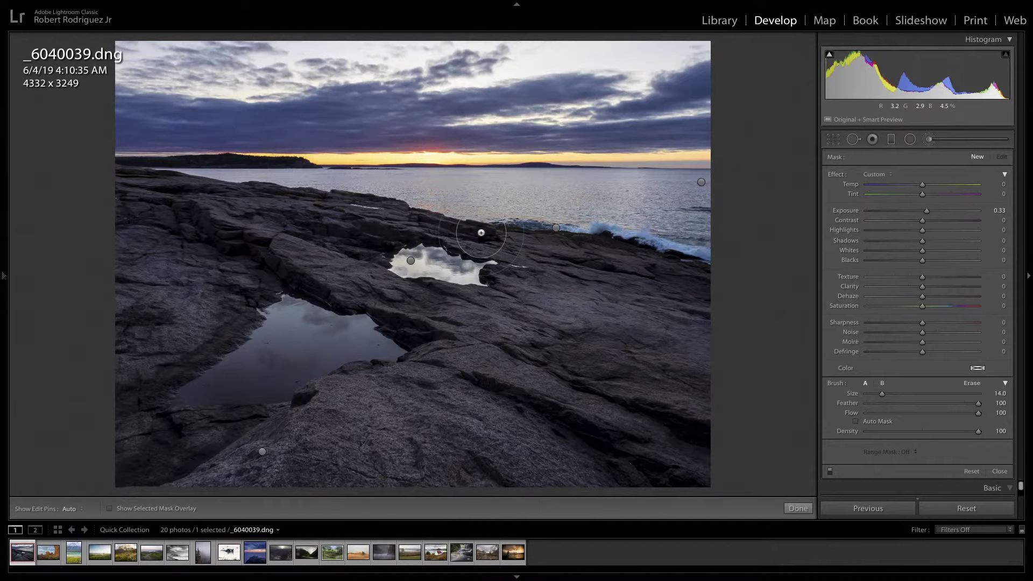
{"action": "left_click", "coordinate": [621, 293]}
{"action": "key", "text": "h"}
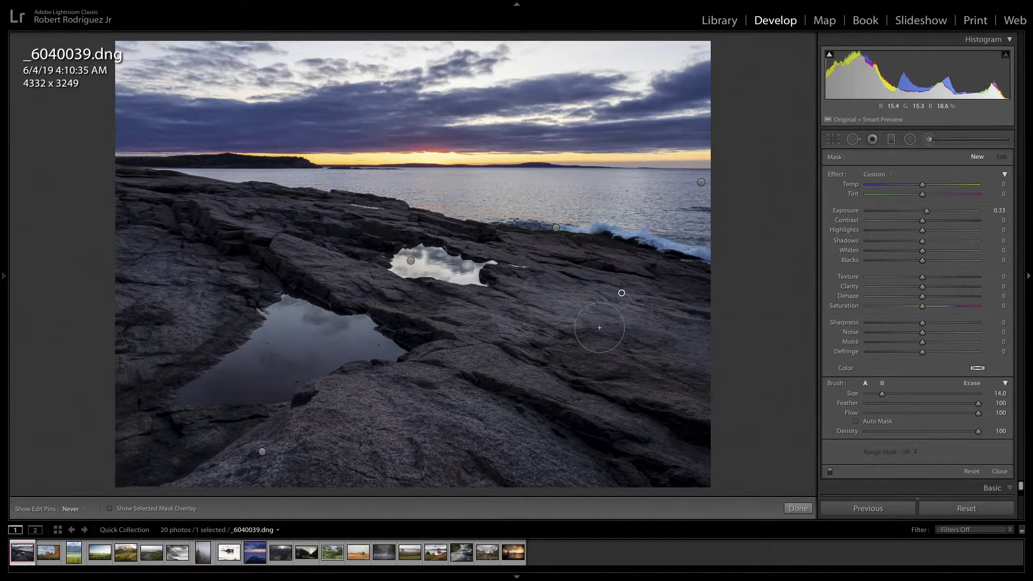
{"action": "mouse_move", "coordinate": [599, 328]}
{"action": "left_mouse_down"}
{"action": "mouse_move", "coordinate": [528, 373]}
{"action": "mouse_move", "coordinate": [459, 346]}
{"action": "mouse_move", "coordinate": [366, 334]}
{"action": "mouse_move", "coordinate": [364, 396]}
{"action": "mouse_move", "coordinate": [459, 405]}
{"action": "mouse_move", "coordinate": [521, 334]}
{"action": "mouse_move", "coordinate": [636, 323]}
{"action": "mouse_move", "coordinate": [611, 387]}
{"action": "mouse_move", "coordinate": [507, 343]}
{"action": "mouse_move", "coordinate": [398, 387]}
{"action": "mouse_move", "coordinate": [338, 375]}
{"action": "mouse_move", "coordinate": [474, 366]}
{"action": "mouse_move", "coordinate": [540, 326]}
{"action": "mouse_move", "coordinate": [520, 304]}
{"action": "left_mouse_up"}
{"action": "key", "text": "h"}
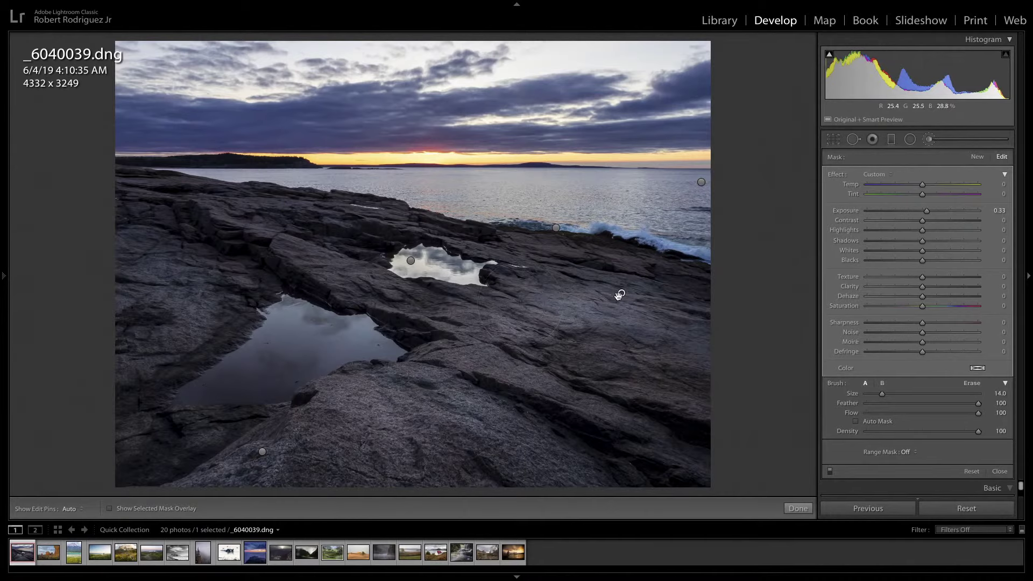
Examine the rock mask's coverage with its overlay shown and hidden
{"action": "mouse_move", "coordinate": [619, 293]}
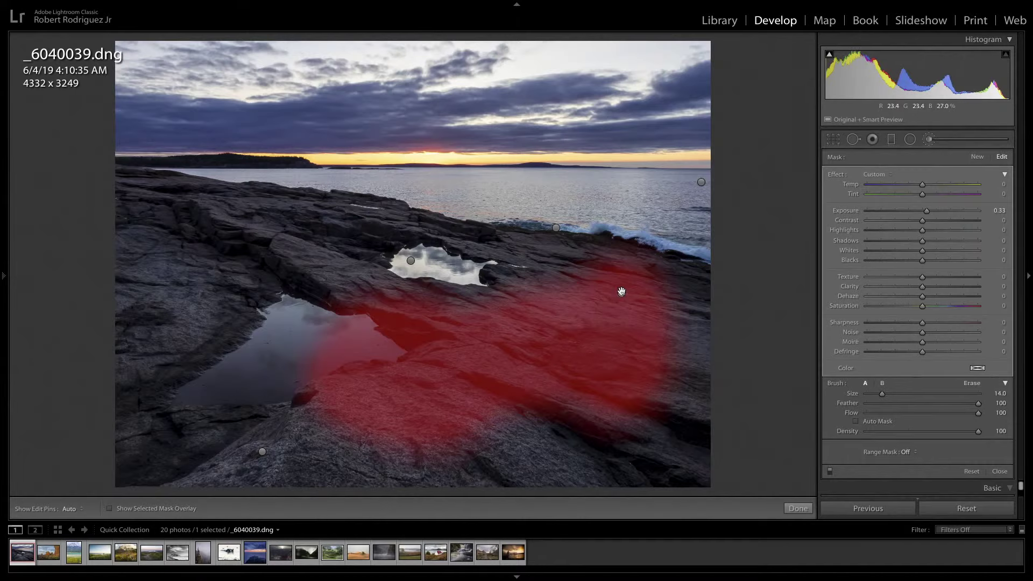
{"action": "left_click", "coordinate": [110, 509]}
{"action": "left_click", "coordinate": [110, 508]}
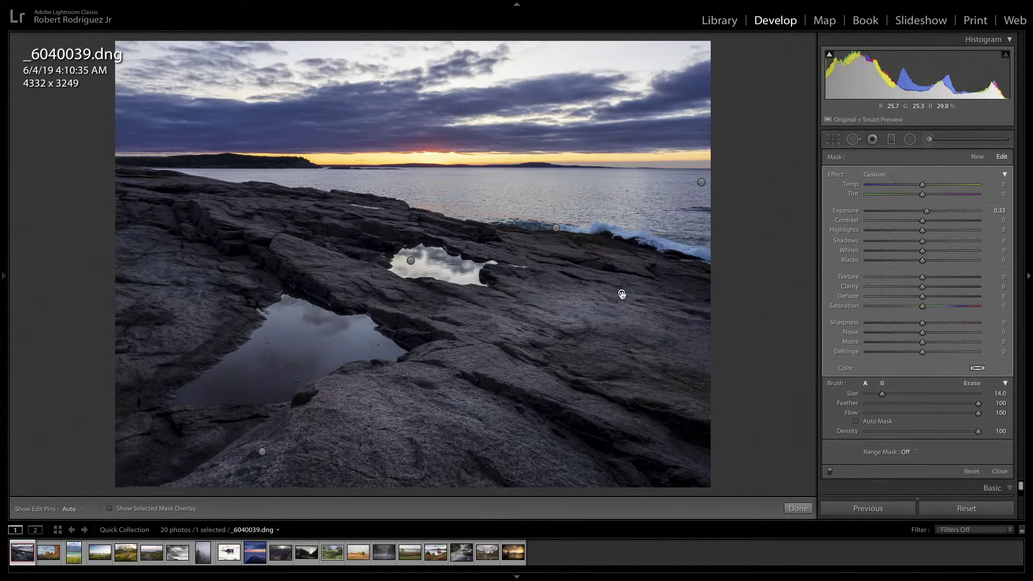
{"action": "mouse_move", "coordinate": [621, 294]}
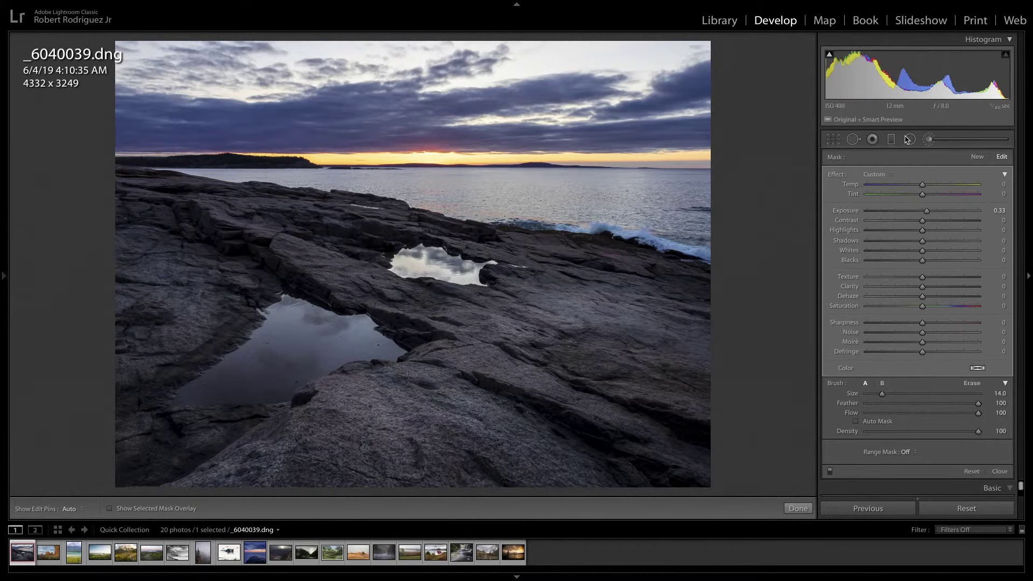
Reopen the Adjustment Brush, select the existing mask on the rocks and delete it
{"action": "left_click", "coordinate": [929, 140]}
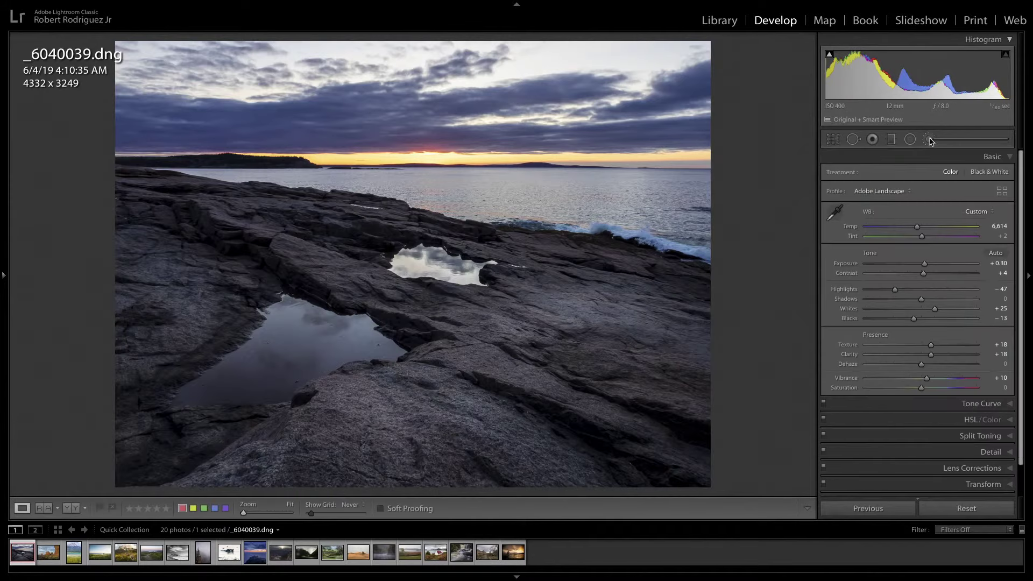
{"action": "left_click", "coordinate": [930, 139]}
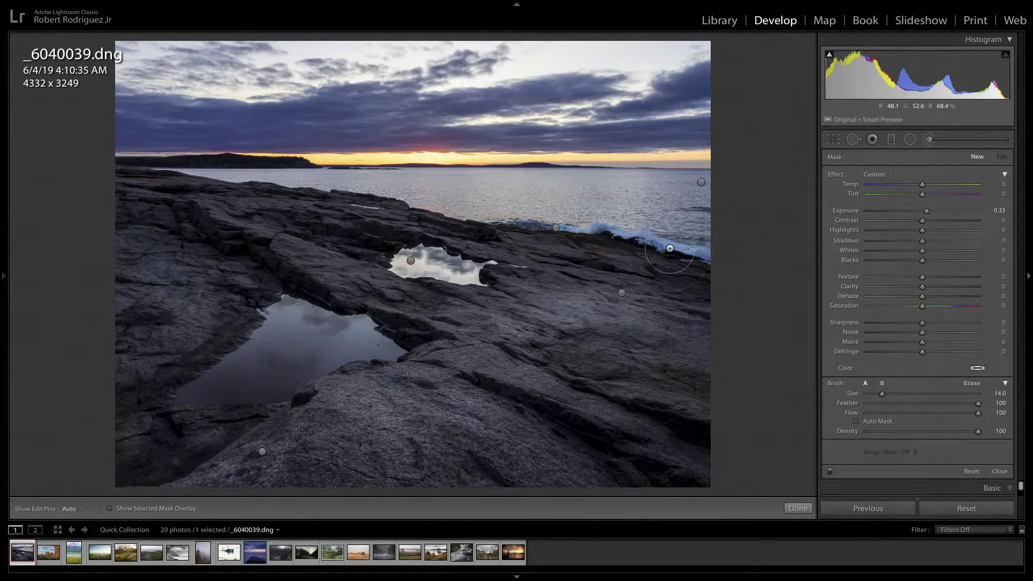
{"action": "left_click", "coordinate": [622, 294]}
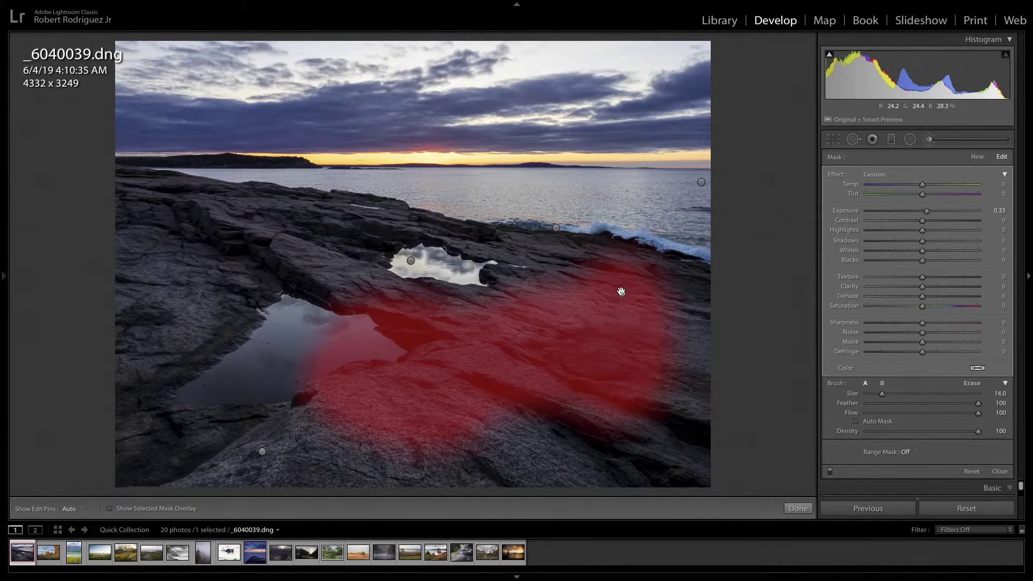
{"action": "key", "text": "Delete"}
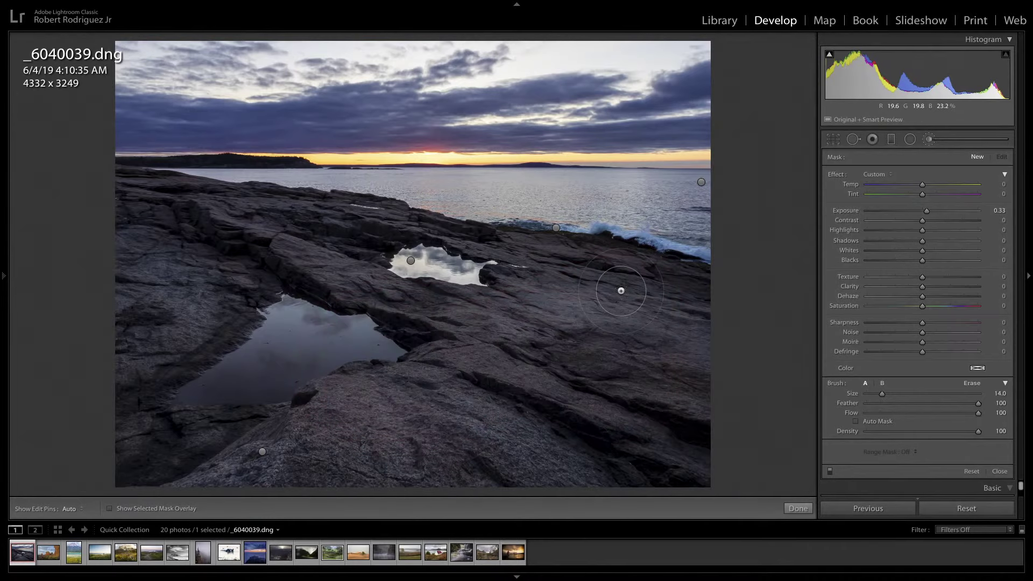
Brush a new mask over the central rocks and set exposure -0.57, contrast 18, texture -2 and saturation 8
{"action": "key", "text": "h"}
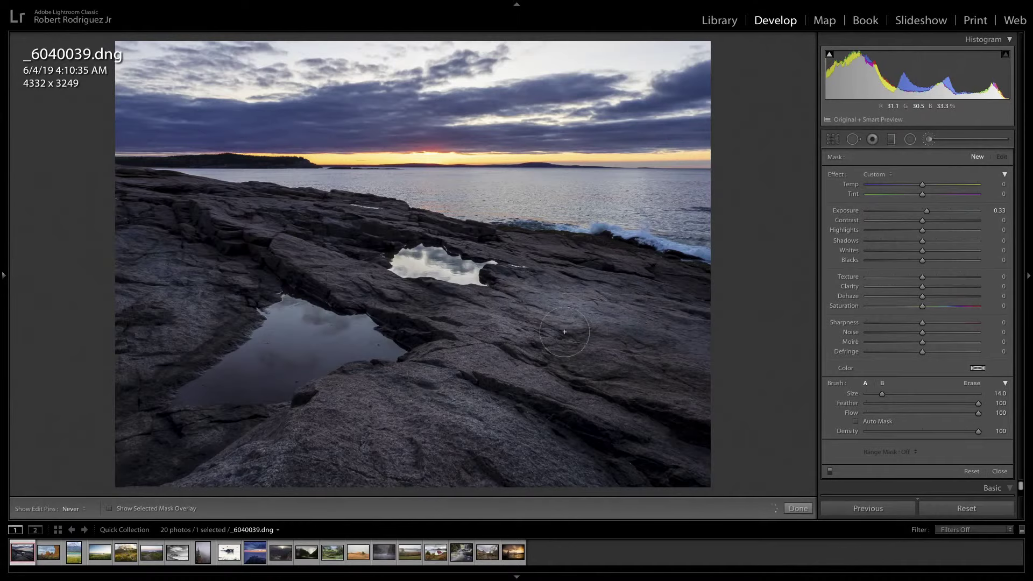
{"action": "key", "text": "h"}
{"action": "key", "text": "ctrl+z"}
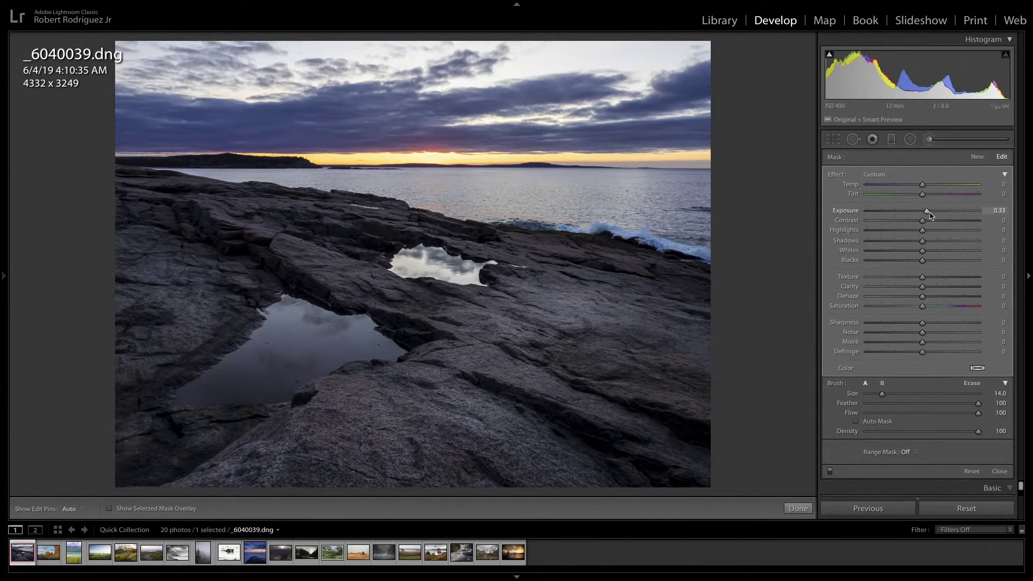
{"action": "mouse_move", "coordinate": [927, 210]}
{"action": "left_mouse_down"}
{"action": "mouse_move", "coordinate": [892, 210]}
{"action": "mouse_move", "coordinate": [940, 210]}
{"action": "mouse_move", "coordinate": [903, 210]}
{"action": "mouse_move", "coordinate": [941, 221]}
{"action": "mouse_move", "coordinate": [932, 220]}
{"action": "left_mouse_up"}
{"action": "left_click_drag", "start_coordinate": [922, 305], "coordinate": [927, 306]}
{"action": "left_click_drag", "start_coordinate": [904, 210], "coordinate": [914, 210]}
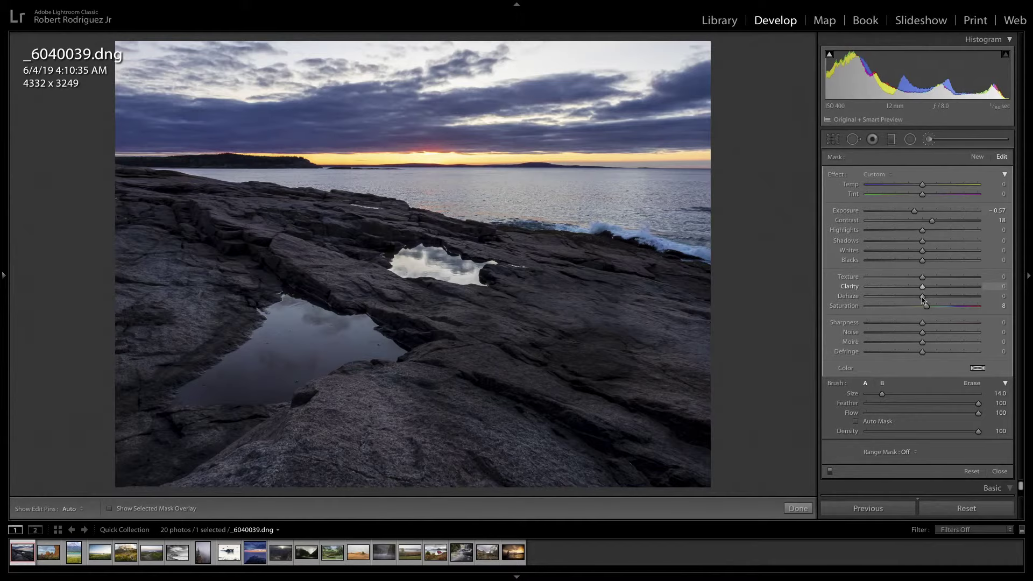
{"action": "mouse_move", "coordinate": [922, 280]}
{"action": "left_mouse_down"}
{"action": "mouse_move", "coordinate": [948, 278]}
{"action": "mouse_move", "coordinate": [921, 277]}
{"action": "left_mouse_up"}
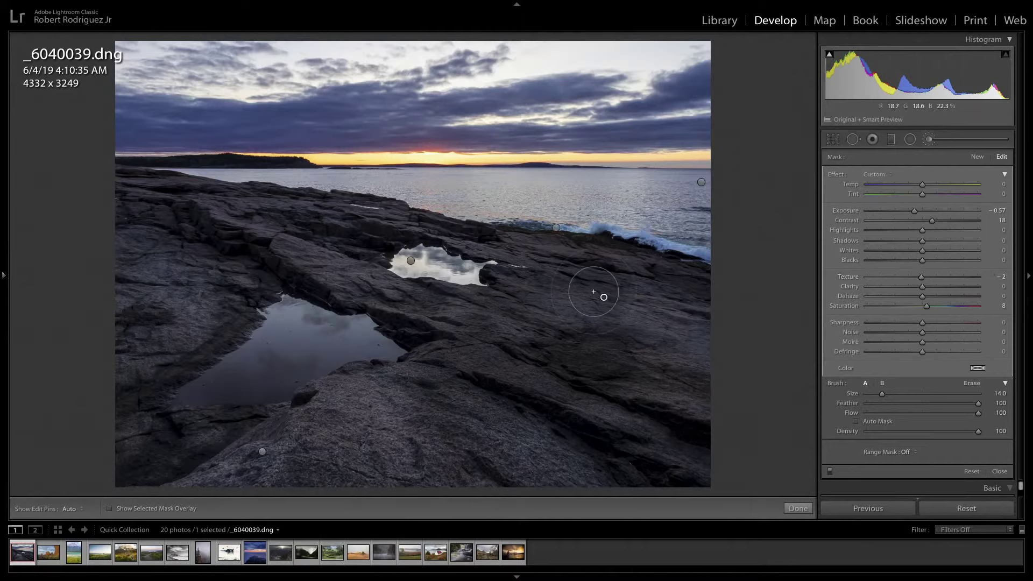
Lower the rock mask's exposure to -1.78 and extend its painted area over the rocks toward the shoreline
{"action": "mouse_move", "coordinate": [601, 298]}
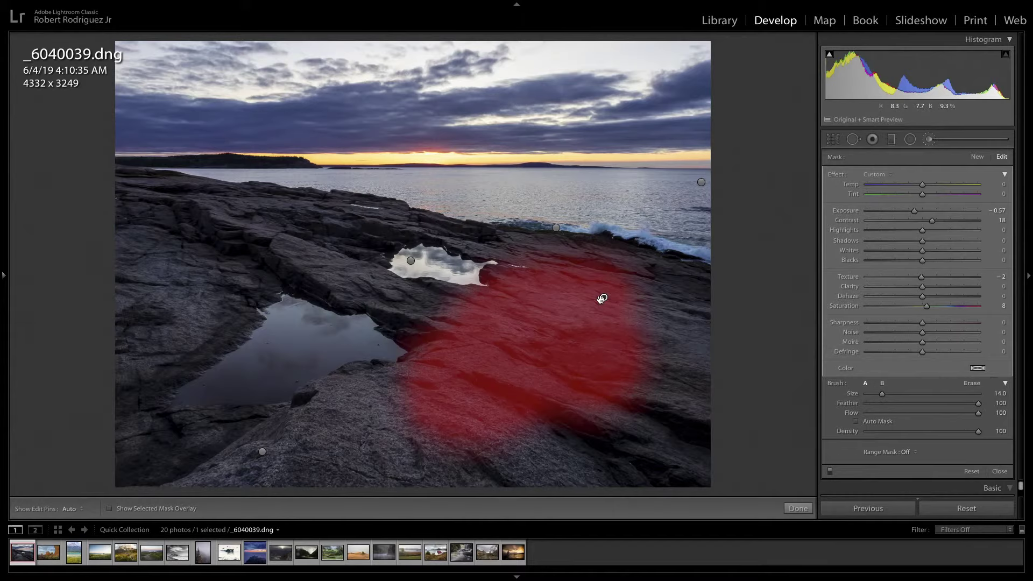
{"action": "key", "text": "h"}
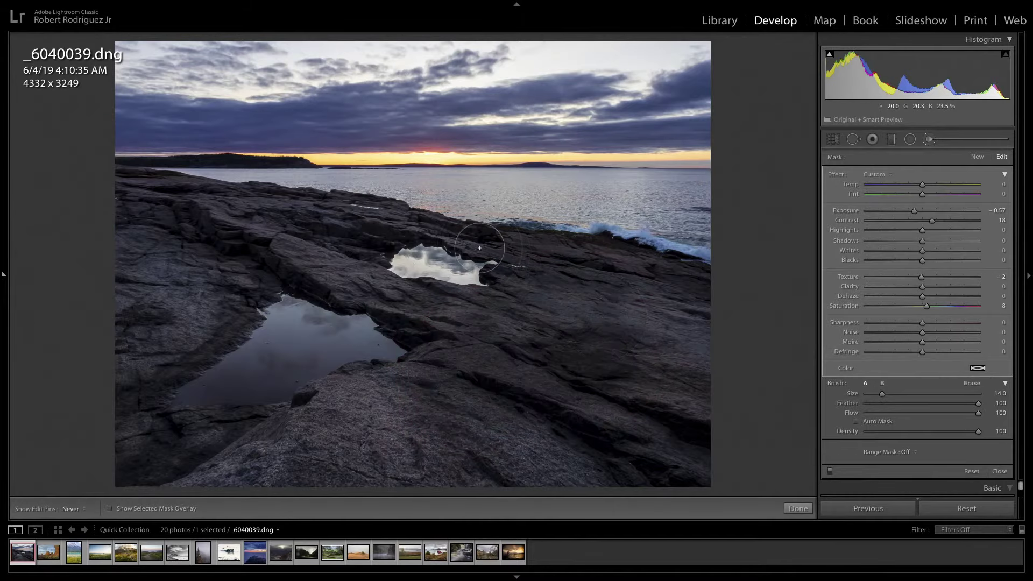
{"action": "left_click_drag", "start_coordinate": [914, 211], "coordinate": [899, 217]}
{"action": "mouse_move", "coordinate": [576, 298]}
{"action": "left_mouse_down"}
{"action": "mouse_move", "coordinate": [610, 283]}
{"action": "mouse_move", "coordinate": [629, 302]}
{"action": "mouse_move", "coordinate": [652, 257]}
{"action": "mouse_move", "coordinate": [667, 338]}
{"action": "left_mouse_up"}
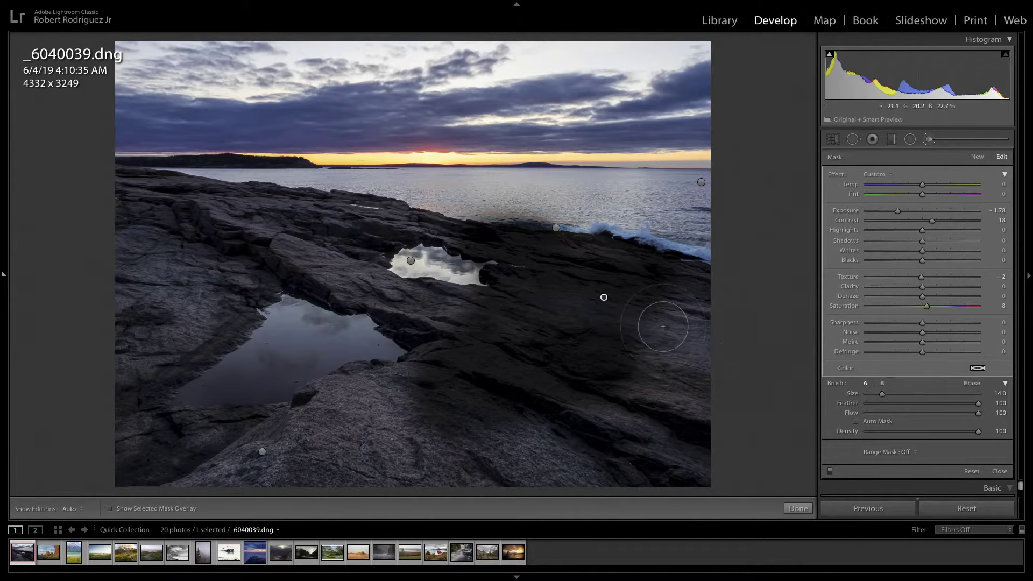
Erase the mask from the foreground rocks with a size 8 eraser brush
{"action": "key", "text": "alt"}
{"action": "key", "text": "h"}
{"action": "mouse_move", "coordinate": [638, 350]}
{"action": "left_mouse_down"}
{"action": "mouse_move", "coordinate": [618, 342]}
{"action": "mouse_move", "coordinate": [577, 358]}
{"action": "mouse_move", "coordinate": [558, 343]}
{"action": "mouse_move", "coordinate": [614, 373]}
{"action": "mouse_move", "coordinate": [602, 332]}
{"action": "mouse_move", "coordinate": [614, 390]}
{"action": "mouse_move", "coordinate": [626, 394]}
{"action": "mouse_move", "coordinate": [553, 372]}
{"action": "mouse_move", "coordinate": [501, 422]}
{"action": "mouse_move", "coordinate": [477, 390]}
{"action": "mouse_move", "coordinate": [555, 351]}
{"action": "mouse_move", "coordinate": [423, 405]}
{"action": "mouse_move", "coordinate": [510, 392]}
{"action": "mouse_move", "coordinate": [540, 355]}
{"action": "mouse_move", "coordinate": [554, 369]}
{"action": "mouse_move", "coordinate": [618, 315]}
{"action": "left_mouse_up"}
{"action": "key", "text": "h"}
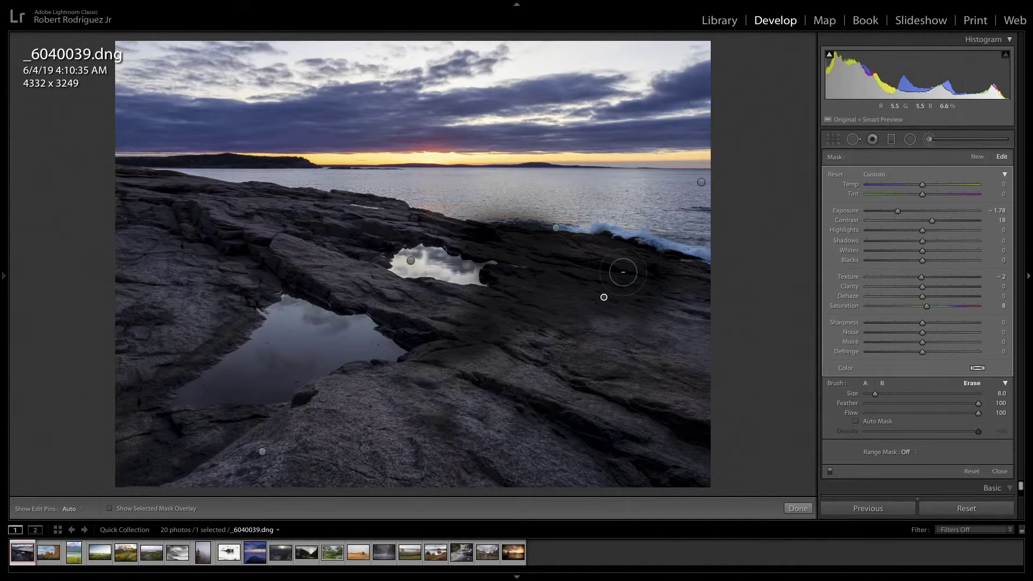
Set the paint brush size to 21 and adjust the eraser's size separately
{"action": "scroll", "coordinate": [572, 323], "scroll_direction": "up", "scroll_amount": 3}
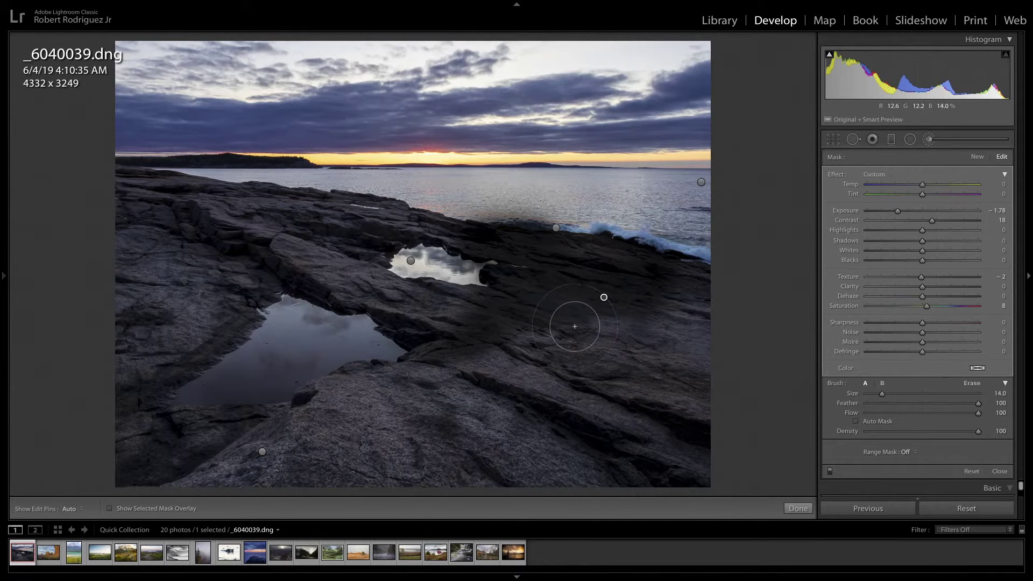
{"action": "key", "text": "alt"}
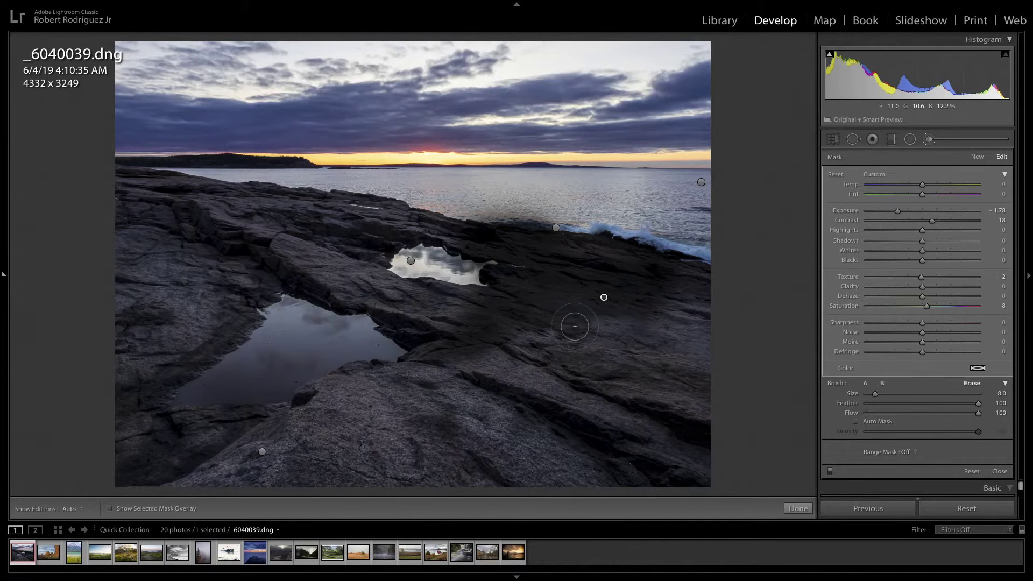
{"action": "key", "text": "alt"}
{"action": "scroll", "coordinate": [575, 326], "scroll_direction": "up", "scroll_amount": 7}
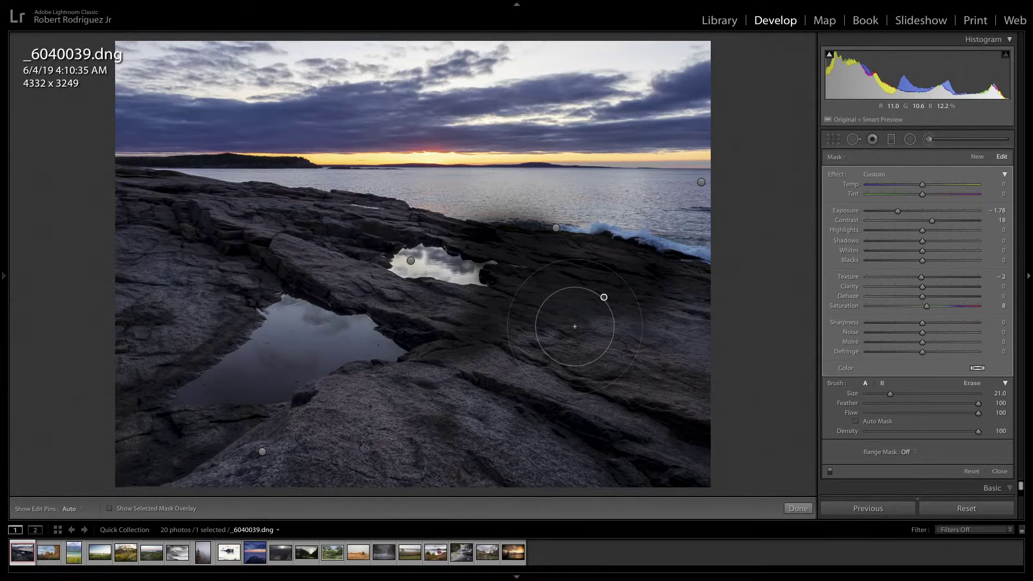
{"action": "key", "text": "alt"}
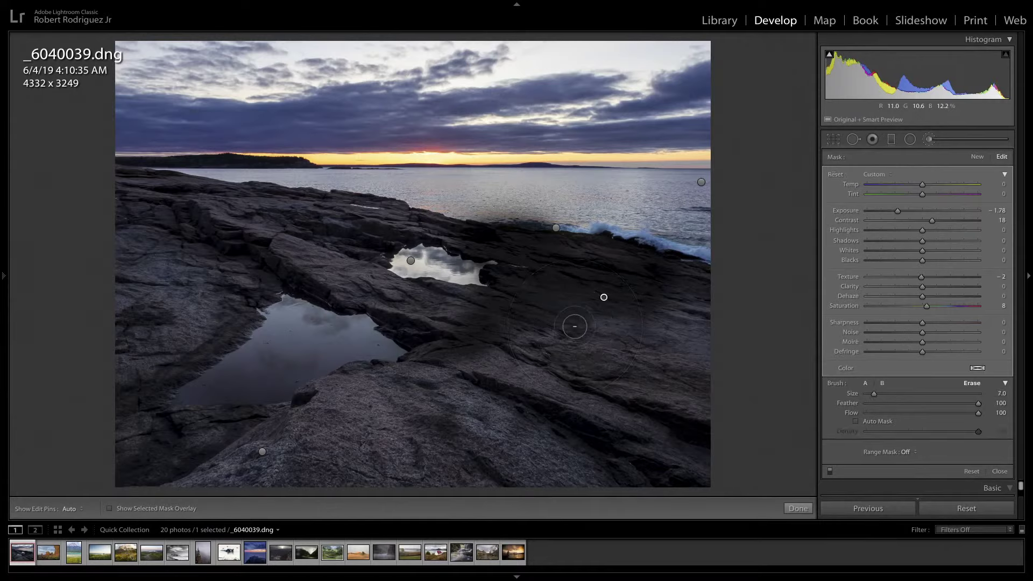
{"action": "scroll", "coordinate": [575, 326], "scroll_direction": "up", "scroll_amount": 2}
{"action": "scroll", "coordinate": [575, 326], "scroll_direction": "up", "scroll_amount": 5}
{"action": "scroll", "coordinate": [574, 326], "scroll_direction": "up", "scroll_amount": 6}
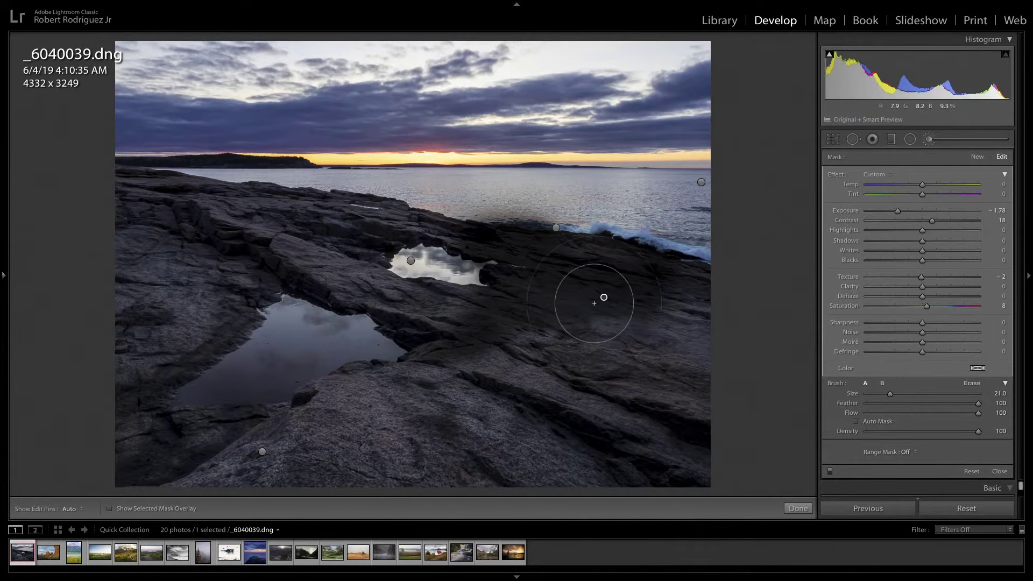
Delete the dark brush mask on the rocks
{"action": "left_click", "coordinate": [604, 297]}
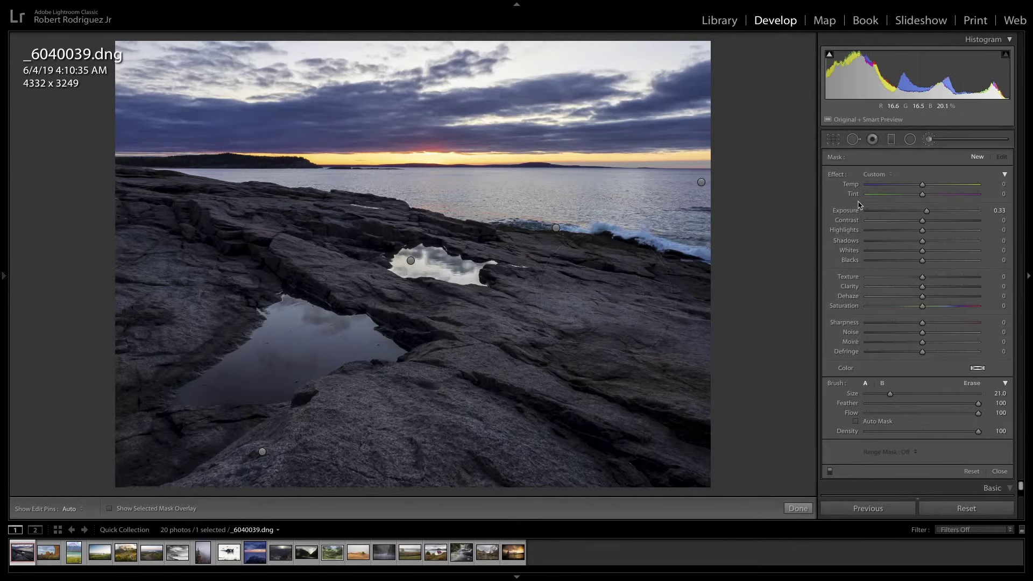
Draw a Graduated Filter across the middle of the photo around the two pools and set its exposure to -2.54
{"action": "left_click", "coordinate": [893, 139]}
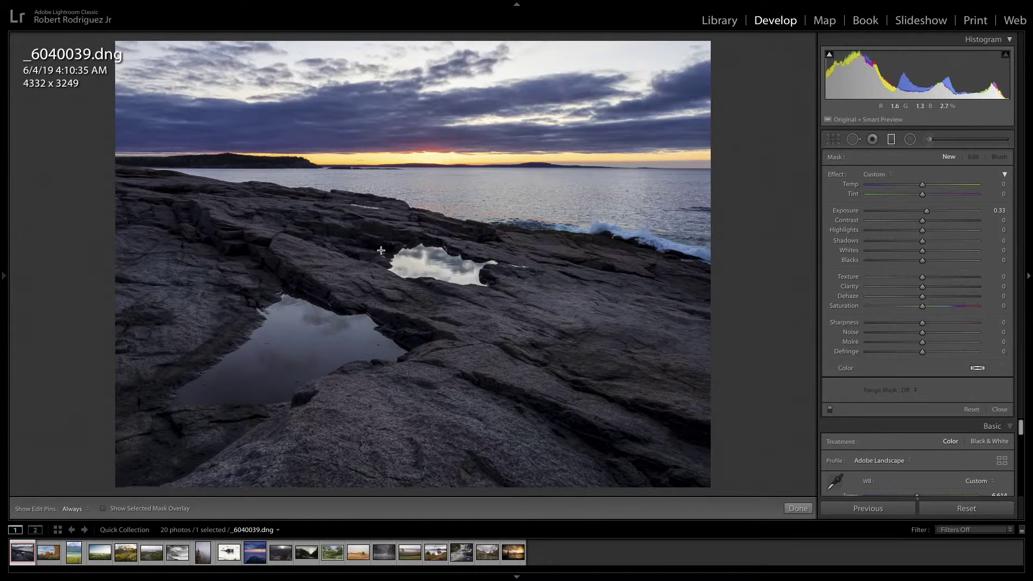
{"action": "left_click_drag", "start_coordinate": [382, 256], "coordinate": [412, 350]}
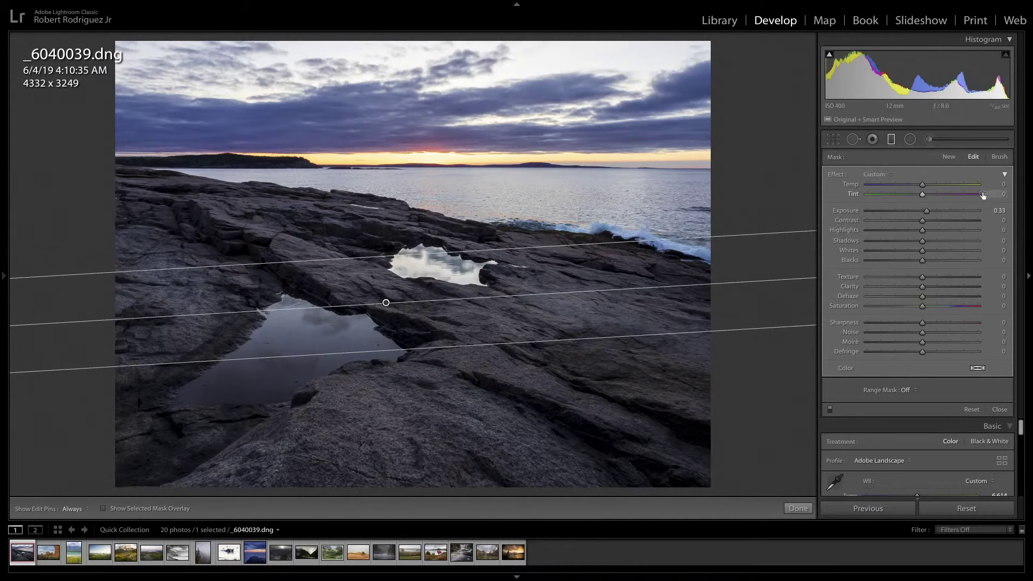
{"action": "left_click_drag", "start_coordinate": [928, 212], "coordinate": [888, 211]}
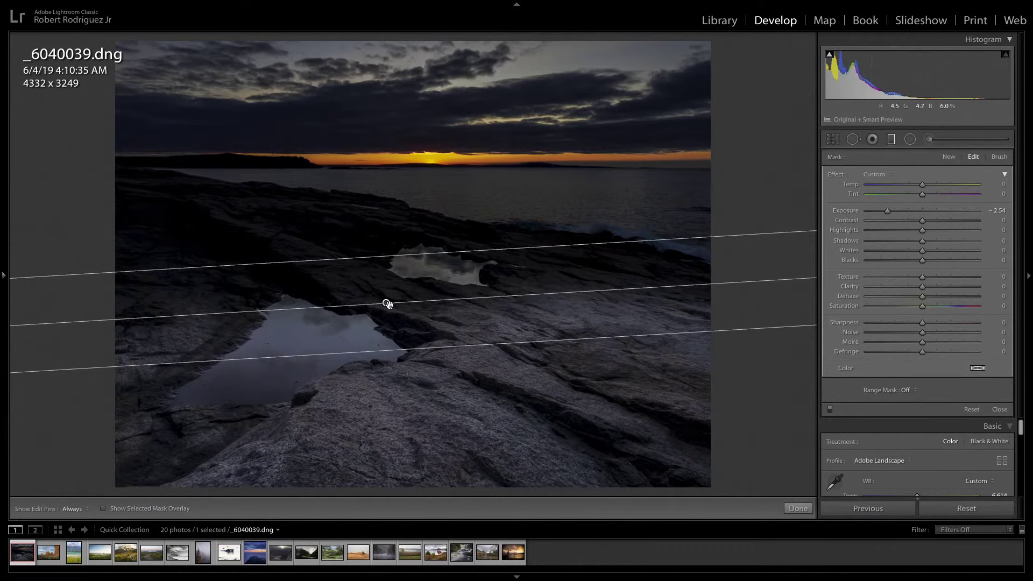
Tilt the graduated filter so it rises toward the sea and extend its upper boundary to the horizon
{"action": "mouse_move", "coordinate": [387, 302]}
{"action": "mouse_move", "coordinate": [497, 295]}
{"action": "left_mouse_down"}
{"action": "mouse_move", "coordinate": [436, 237]}
{"action": "mouse_move", "coordinate": [358, 229]}
{"action": "mouse_move", "coordinate": [380, 222]}
{"action": "mouse_move", "coordinate": [457, 280]}
{"action": "mouse_move", "coordinate": [416, 237]}
{"action": "mouse_move", "coordinate": [480, 289]}
{"action": "left_mouse_up"}
{"action": "left_click_drag", "start_coordinate": [404, 251], "coordinate": [387, 173]}
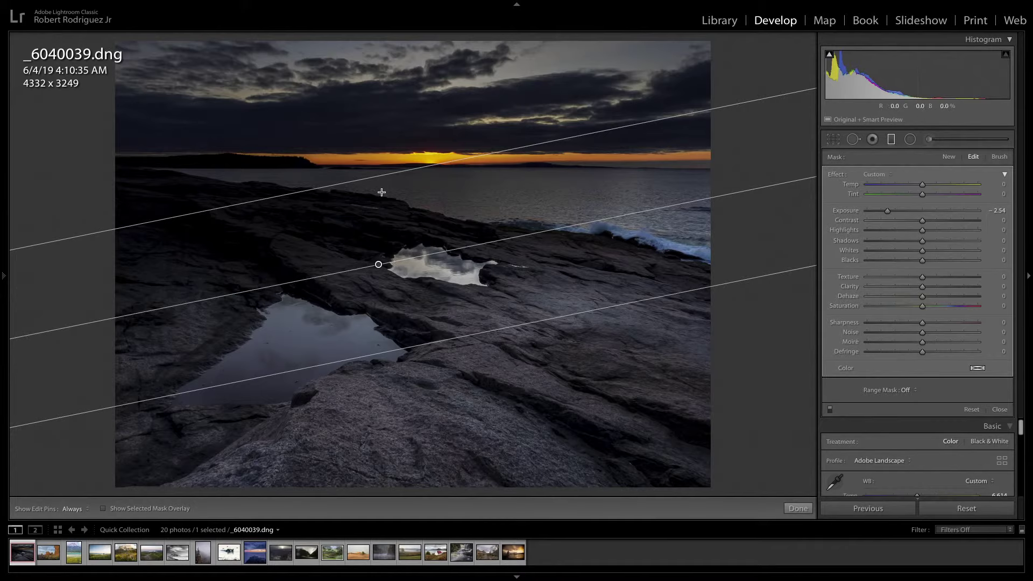
Vary the filter's lower boundary from a wide fade to a nearly hard edge, and widen it again to the foreground rocks
{"action": "left_click_drag", "start_coordinate": [422, 343], "coordinate": [471, 435]}
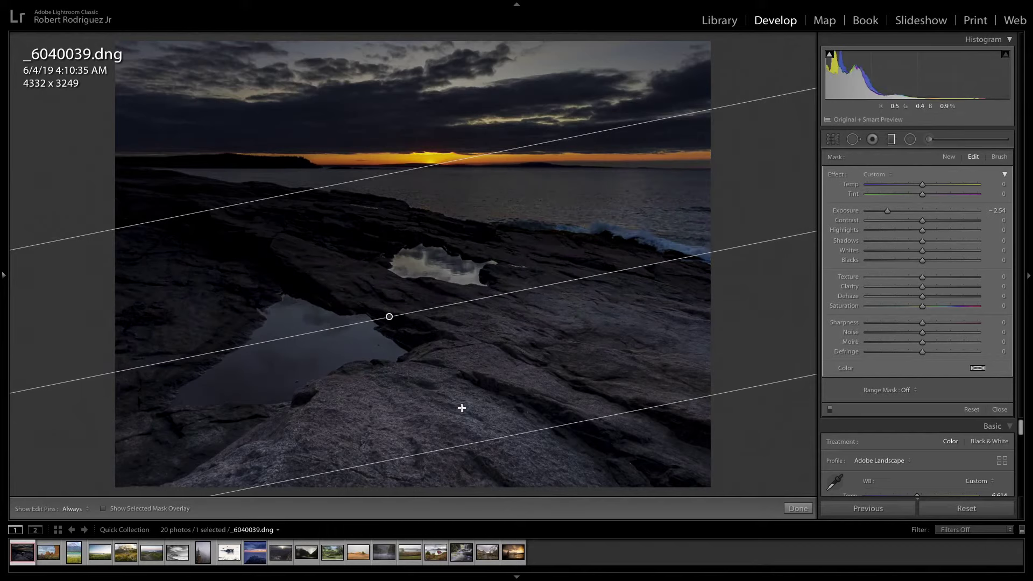
{"action": "left_click_drag", "start_coordinate": [466, 444], "coordinate": [468, 450]}
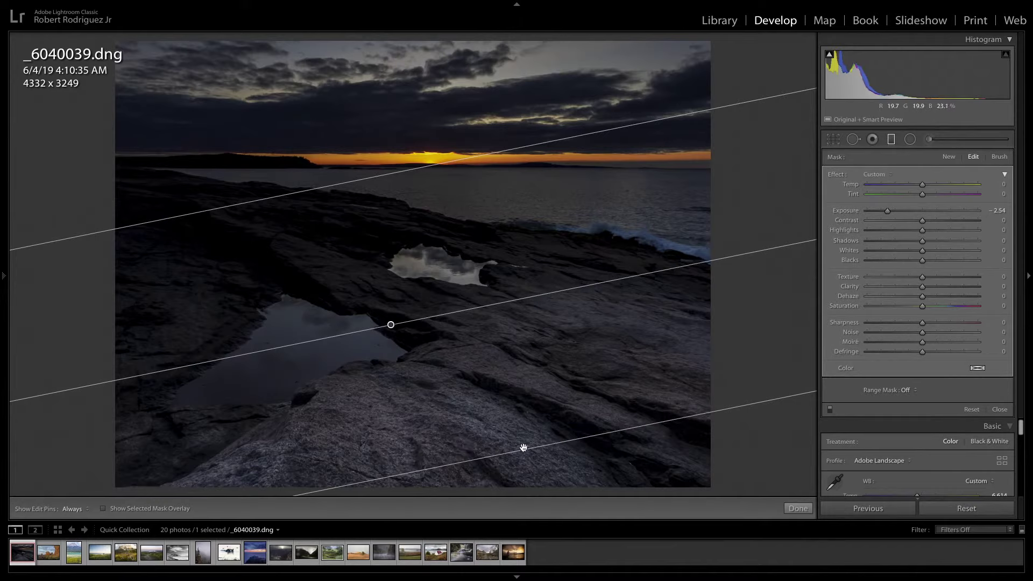
{"action": "left_click_drag", "start_coordinate": [523, 445], "coordinate": [457, 169]}
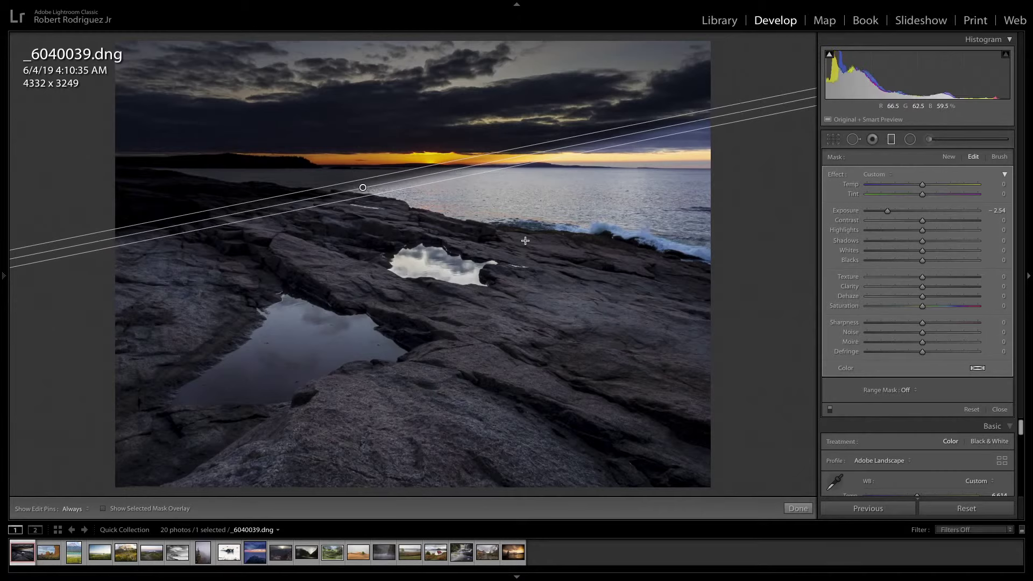
{"action": "left_click_drag", "start_coordinate": [441, 180], "coordinate": [536, 384]}
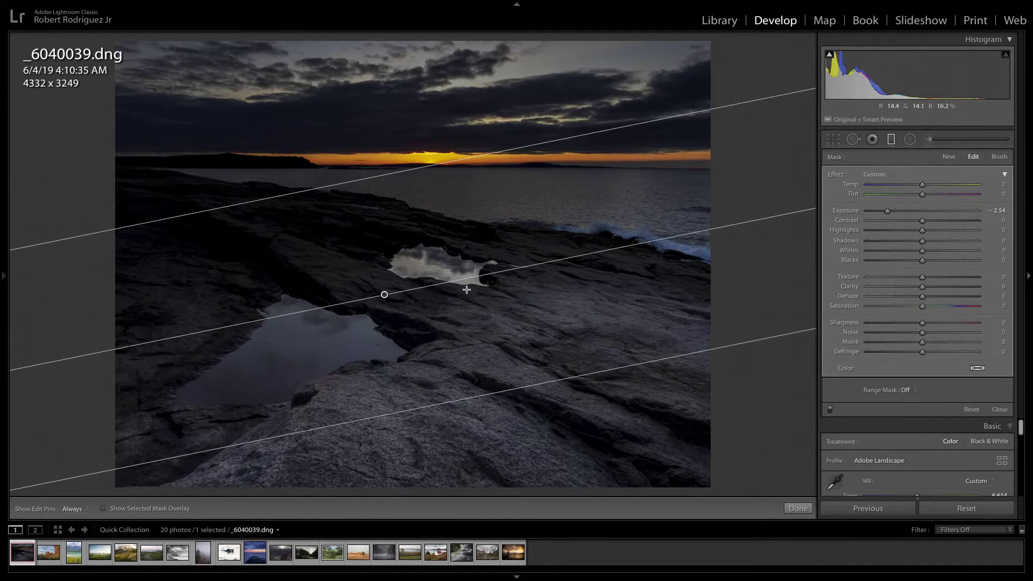
Paint a dark Adjustment Brush mask on the rocks beyond the foreground boulder, with size 17, feather 27 and exposure -2.59
{"action": "left_click", "coordinate": [929, 139]}
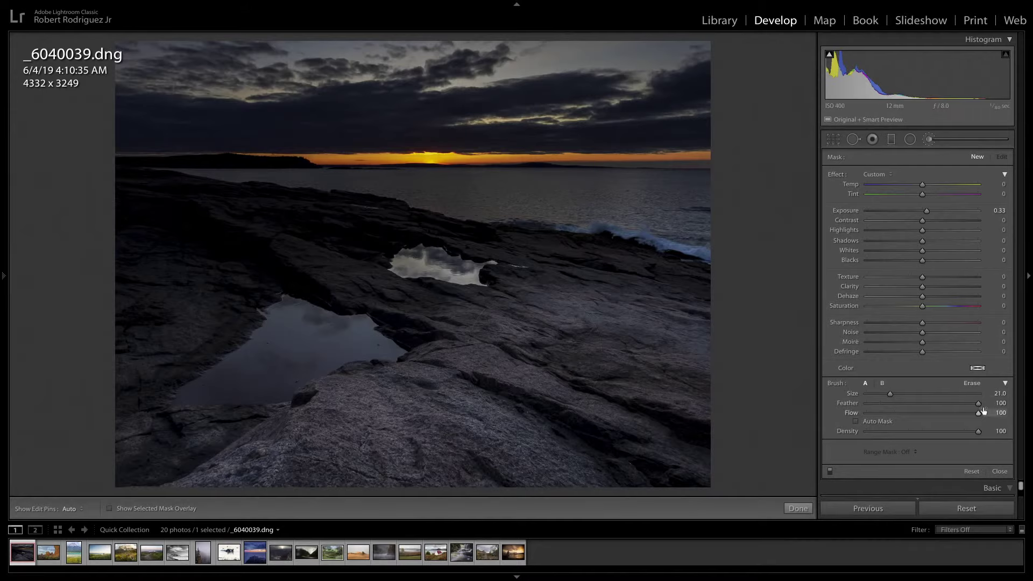
{"action": "left_click_drag", "start_coordinate": [978, 407], "coordinate": [899, 403]}
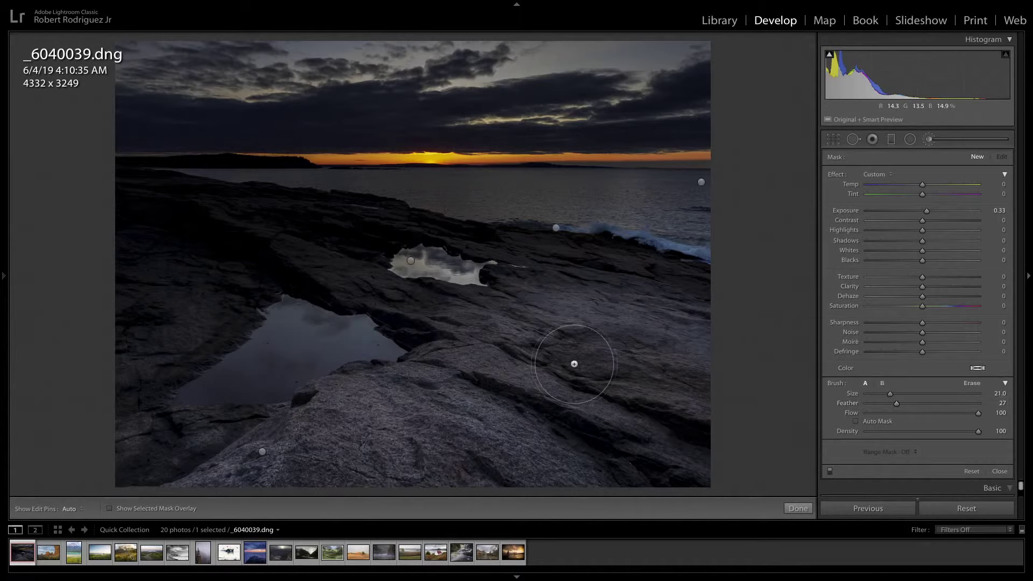
{"action": "key", "text": "bracketleft"}
{"action": "key", "text": "bracketleft"}
{"action": "mouse_move", "coordinate": [572, 362]}
{"action": "left_mouse_down"}
{"action": "mouse_move", "coordinate": [543, 372]}
{"action": "mouse_move", "coordinate": [584, 383]}
{"action": "left_mouse_up"}
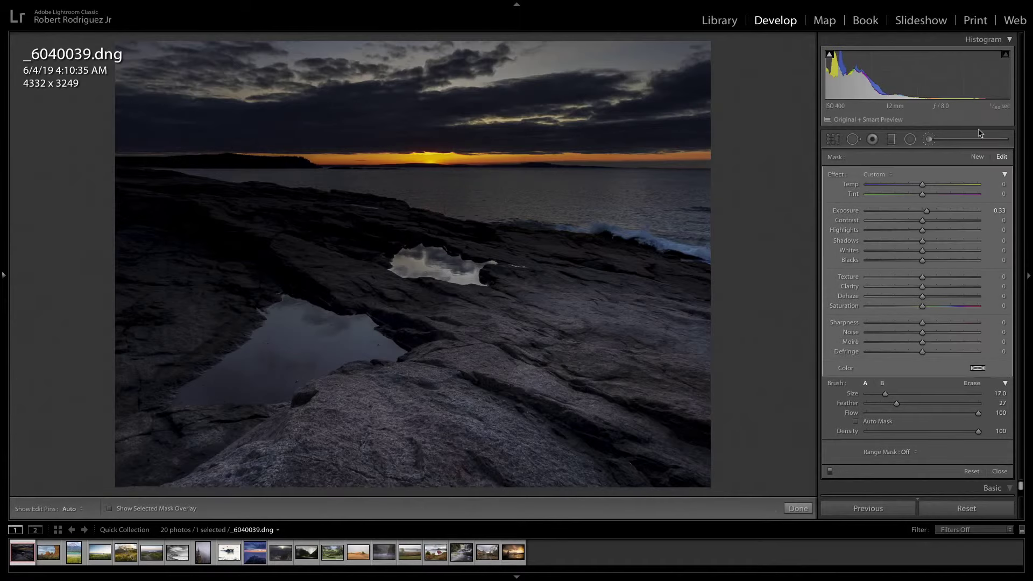
{"action": "left_click_drag", "start_coordinate": [926, 210], "coordinate": [886, 211]}
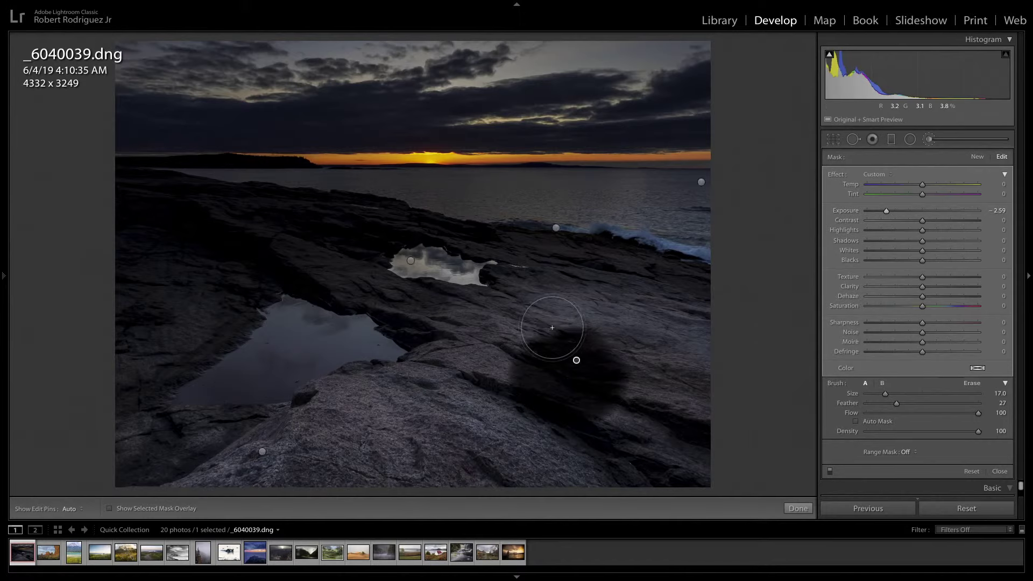
{"action": "mouse_move", "coordinate": [552, 327]}
{"action": "left_mouse_down"}
{"action": "mouse_move", "coordinate": [596, 301]}
{"action": "mouse_move", "coordinate": [624, 315]}
{"action": "mouse_move", "coordinate": [619, 339]}
{"action": "left_mouse_up"}
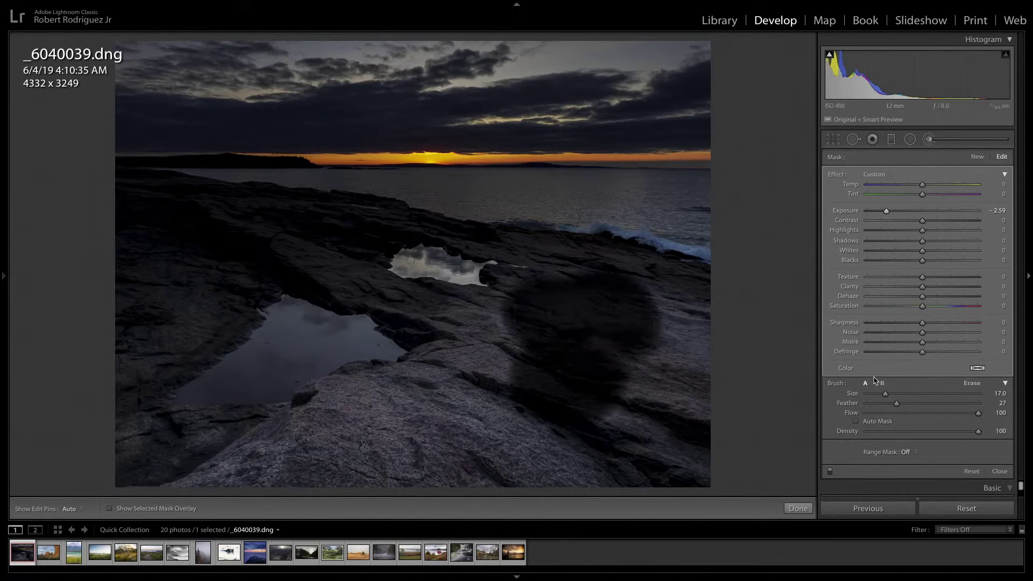
Paint a soft-edged stroke across the foreground rocks with the brush feather at 100, and delete the brush mask
{"action": "key", "text": "shift+bracketright"}
{"action": "key", "text": "shift+bracketright"}
{"action": "key", "text": "shift+bracketright"}
{"action": "key", "text": "shift+bracketright"}
{"action": "key", "text": "shift+bracketright"}
{"action": "key", "text": "shift+bracketright"}
{"action": "key", "text": "shift+bracketright"}
{"action": "key", "text": "shift+bracketright"}
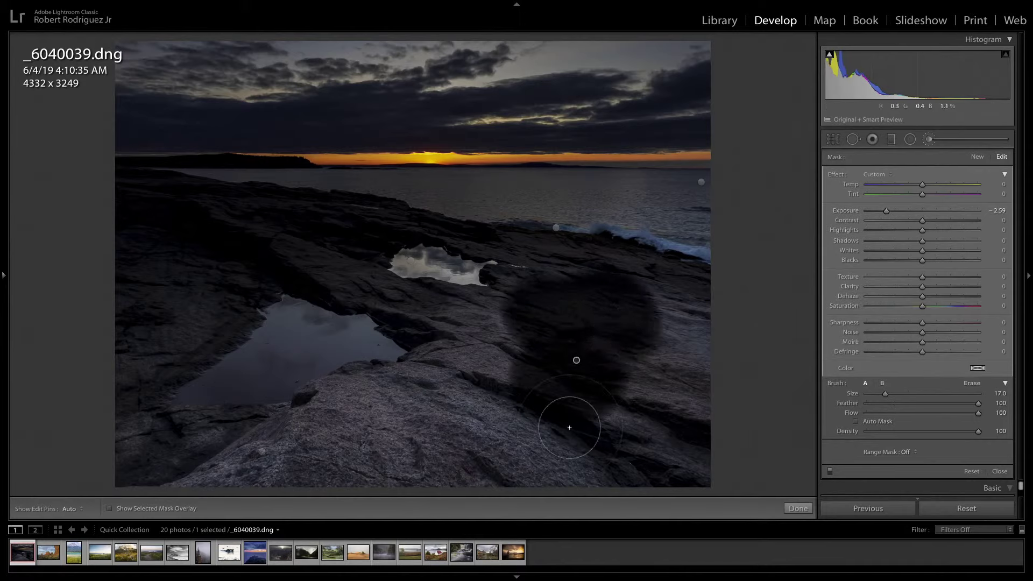
{"action": "mouse_move", "coordinate": [569, 428]}
{"action": "left_mouse_down"}
{"action": "mouse_move", "coordinate": [435, 391]}
{"action": "mouse_move", "coordinate": [454, 421]}
{"action": "mouse_move", "coordinate": [458, 387]}
{"action": "left_mouse_up"}
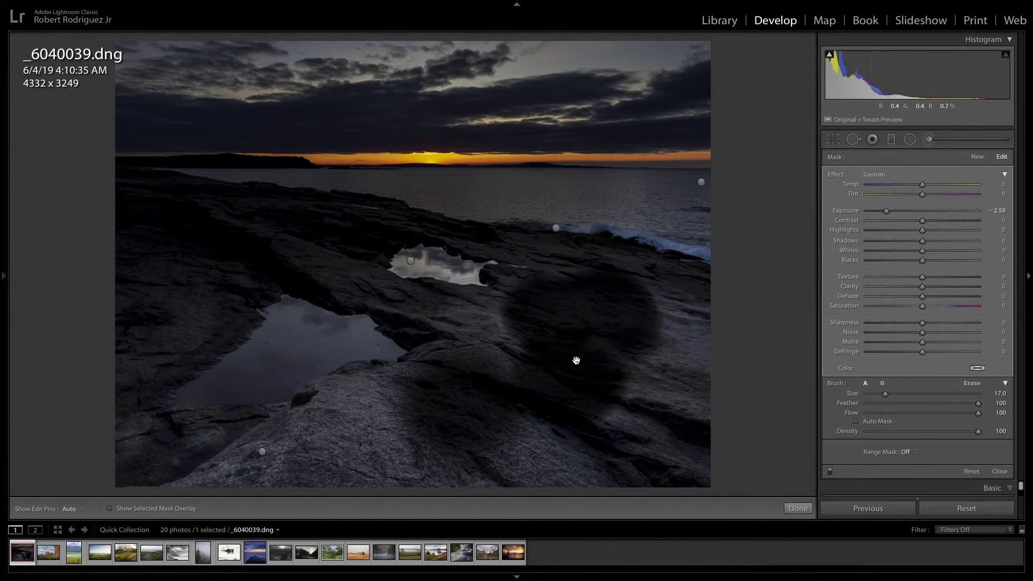
{"action": "key", "text": "Delete"}
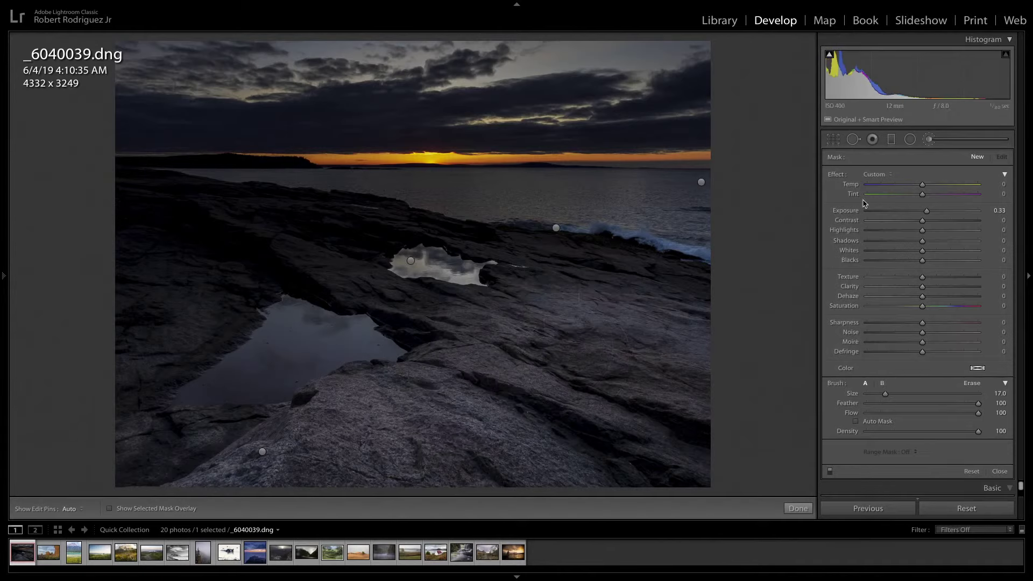
Reselect the existing graduated filter and pull its lower boundary up from the foreground rocks across the large pool
{"action": "left_click", "coordinate": [891, 139]}
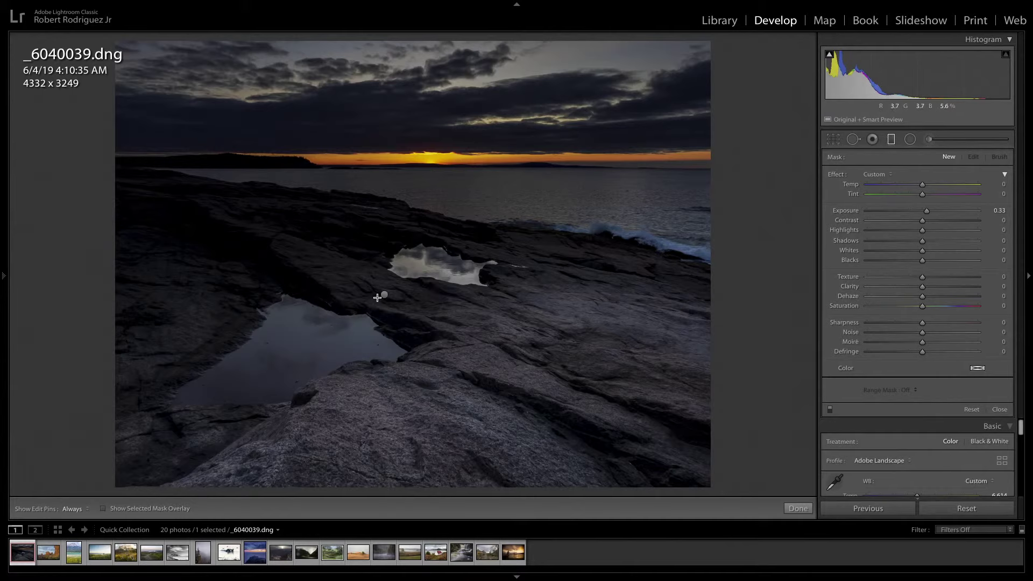
{"action": "mouse_move", "coordinate": [380, 296]}
{"action": "left_mouse_down"}
{"action": "mouse_move", "coordinate": [489, 395]}
{"action": "mouse_move", "coordinate": [438, 226]}
{"action": "mouse_move", "coordinate": [484, 377]}
{"action": "mouse_move", "coordinate": [408, 240]}
{"action": "mouse_move", "coordinate": [473, 376]}
{"action": "mouse_move", "coordinate": [441, 252]}
{"action": "mouse_move", "coordinate": [479, 350]}
{"action": "left_mouse_up"}
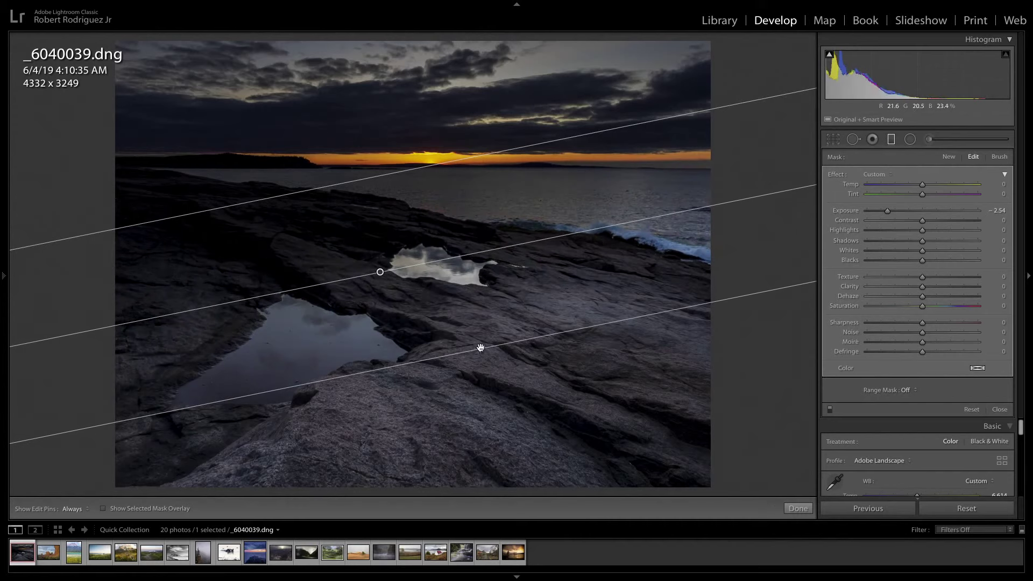
{"action": "left_click_drag", "start_coordinate": [481, 345], "coordinate": [474, 314]}
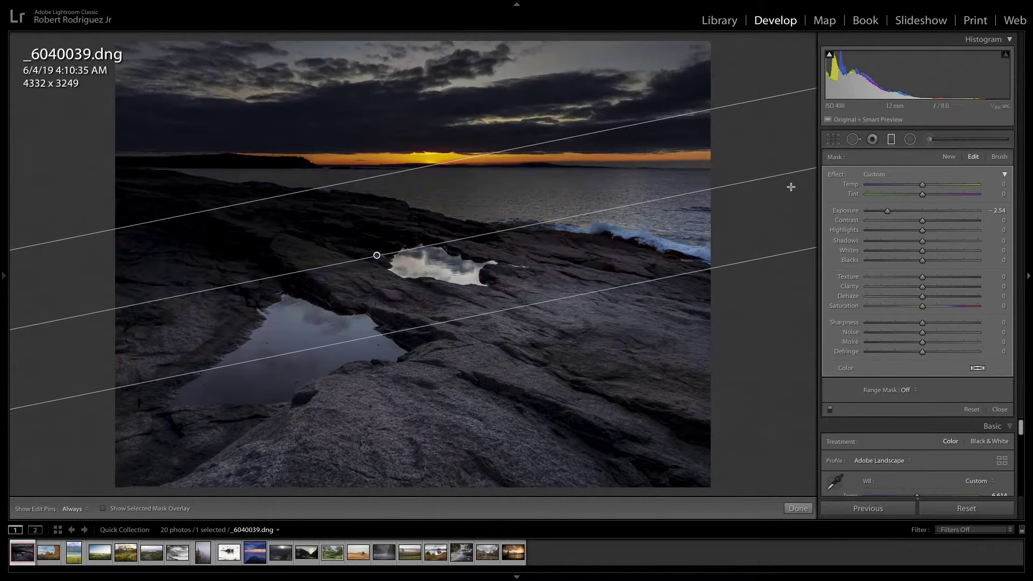
Brush the graduated filter's effect onto the rocks beside the small pool and the surf, using size 17 and feather 100
{"action": "left_click", "coordinate": [1004, 158]}
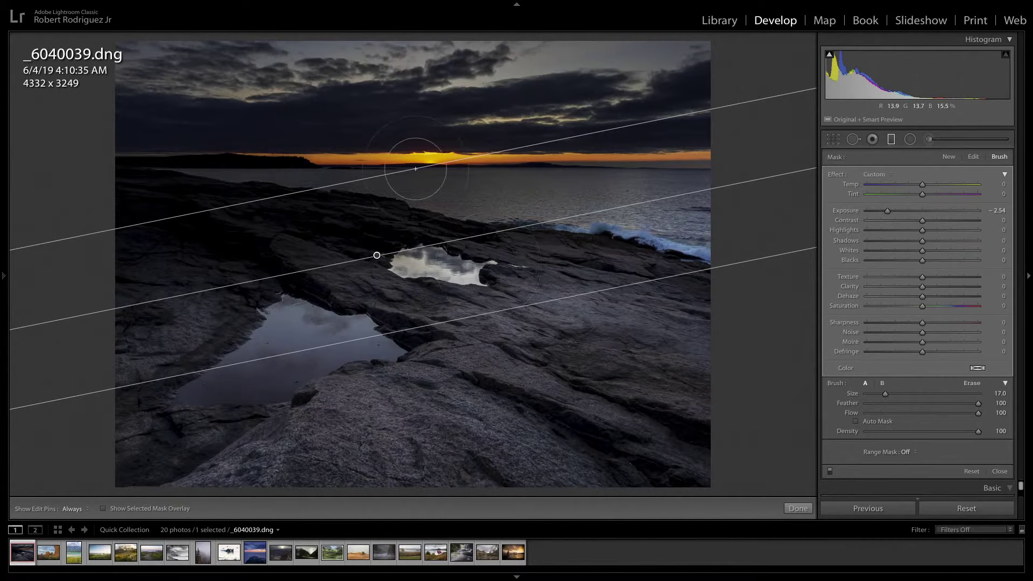
{"action": "key", "text": "h"}
{"action": "left_click_drag", "start_coordinate": [509, 282], "coordinate": [536, 312]}
{"action": "mouse_move", "coordinate": [586, 226]}
{"action": "left_mouse_down"}
{"action": "mouse_move", "coordinate": [649, 200]}
{"action": "mouse_move", "coordinate": [643, 174]}
{"action": "mouse_move", "coordinate": [508, 183]}
{"action": "mouse_move", "coordinate": [530, 160]}
{"action": "mouse_move", "coordinate": [580, 207]}
{"action": "mouse_move", "coordinate": [654, 196]}
{"action": "mouse_move", "coordinate": [672, 268]}
{"action": "mouse_move", "coordinate": [625, 260]}
{"action": "mouse_move", "coordinate": [676, 260]}
{"action": "left_mouse_up"}
{"action": "key", "text": "h"}
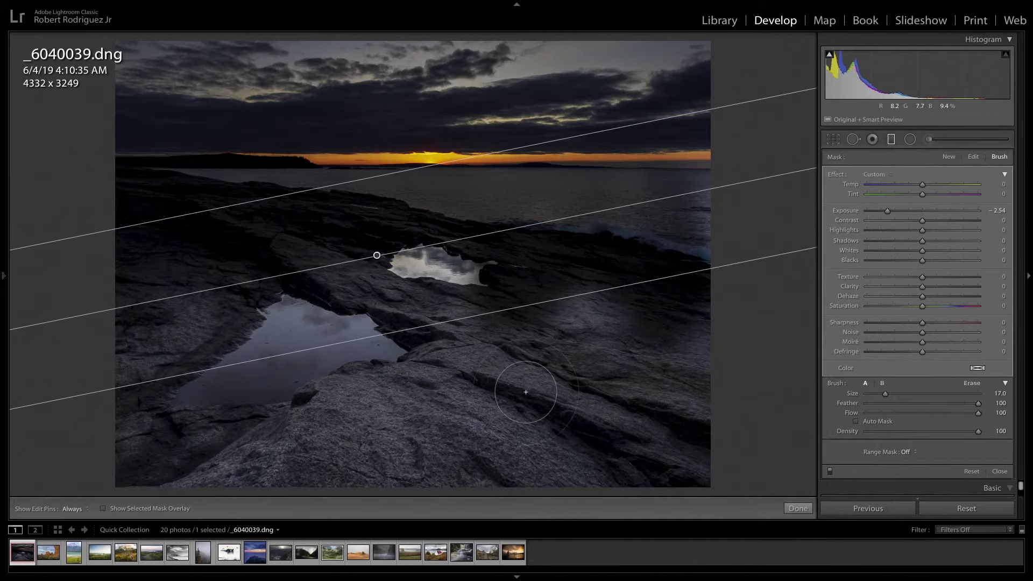
Erase the graduated filter's effect from the seaward rocks, sea and sky with a size 21 eraser
{"action": "key", "text": "h"}
{"action": "scroll", "coordinate": [562, 334], "scroll_direction": "up", "scroll_amount": 2}
{"action": "key", "text": "alt"}
{"action": "mouse_move", "coordinate": [562, 334]}
{"action": "left_mouse_down"}
{"action": "mouse_move", "coordinate": [565, 310]}
{"action": "mouse_move", "coordinate": [543, 259]}
{"action": "mouse_move", "coordinate": [601, 208]}
{"action": "mouse_move", "coordinate": [619, 266]}
{"action": "mouse_move", "coordinate": [605, 341]}
{"action": "mouse_move", "coordinate": [666, 304]}
{"action": "mouse_move", "coordinate": [659, 144]}
{"action": "mouse_move", "coordinate": [567, 172]}
{"action": "mouse_move", "coordinate": [533, 270]}
{"action": "mouse_move", "coordinate": [484, 347]}
{"action": "mouse_move", "coordinate": [515, 267]}
{"action": "mouse_move", "coordinate": [574, 184]}
{"action": "mouse_move", "coordinate": [655, 115]}
{"action": "mouse_move", "coordinate": [666, 246]}
{"action": "left_mouse_up"}
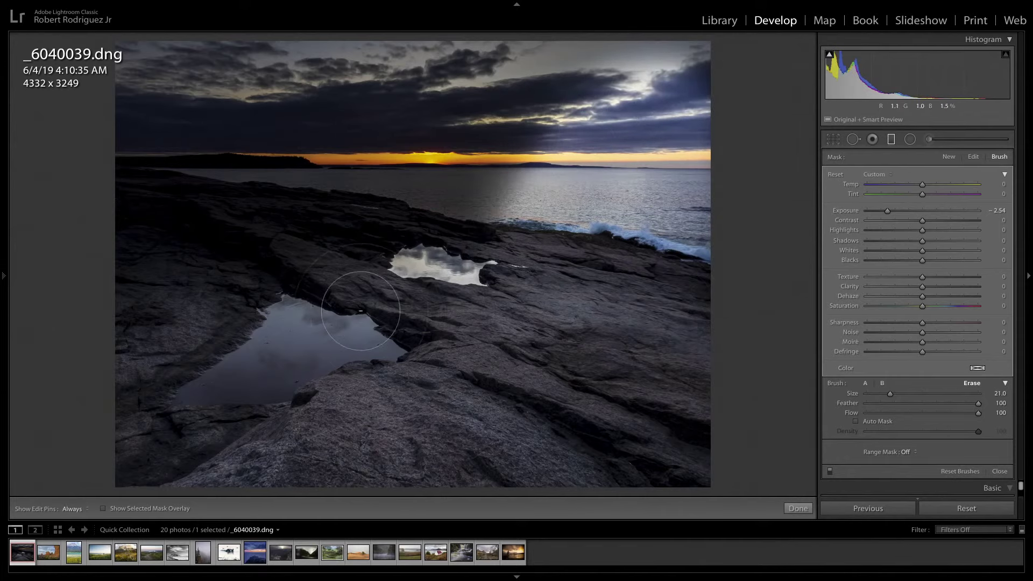
Check the graduated filter's red mask overlay and delete the filter
{"action": "key", "text": "h"}
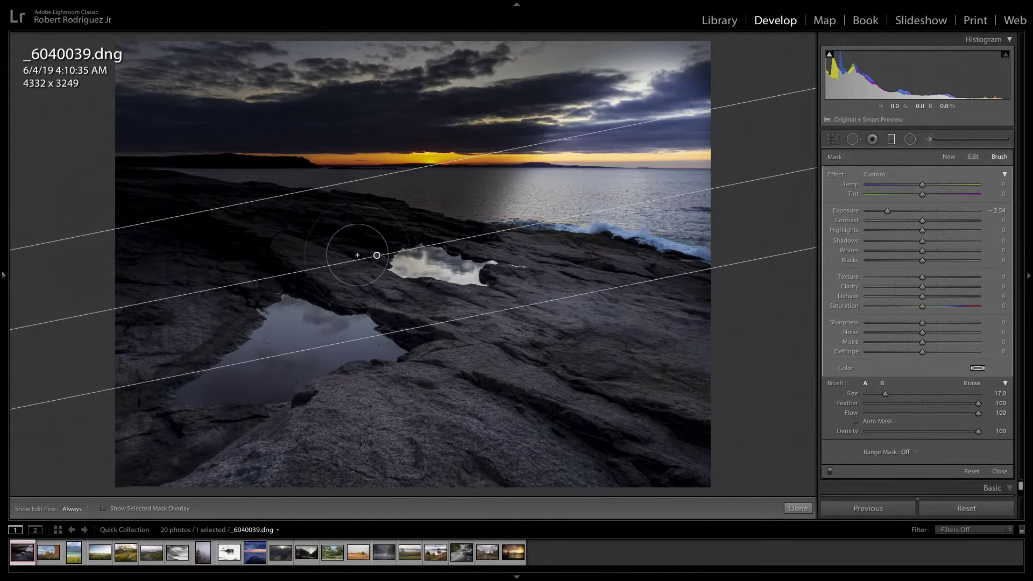
{"action": "mouse_move", "coordinate": [376, 256]}
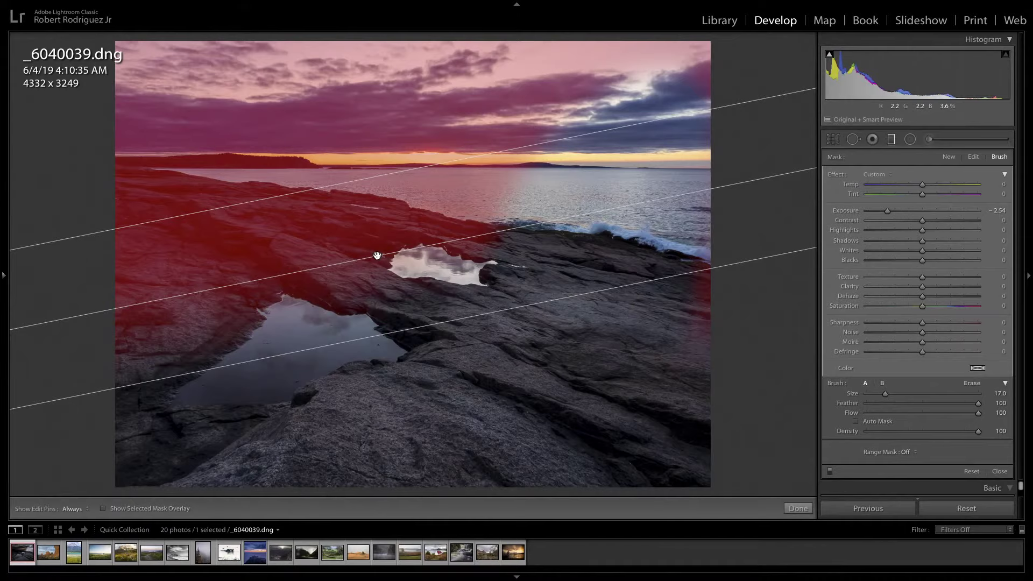
{"action": "key", "text": "Delete"}
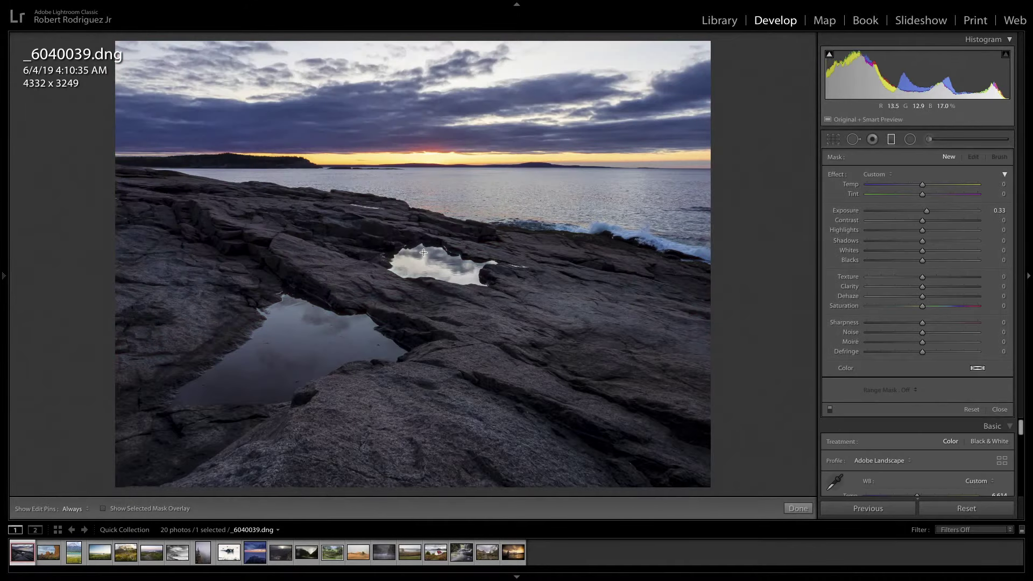
Draw a Radial Filter ellipse around the small pool and shift it slightly to center it on the water
{"action": "left_click", "coordinate": [909, 139]}
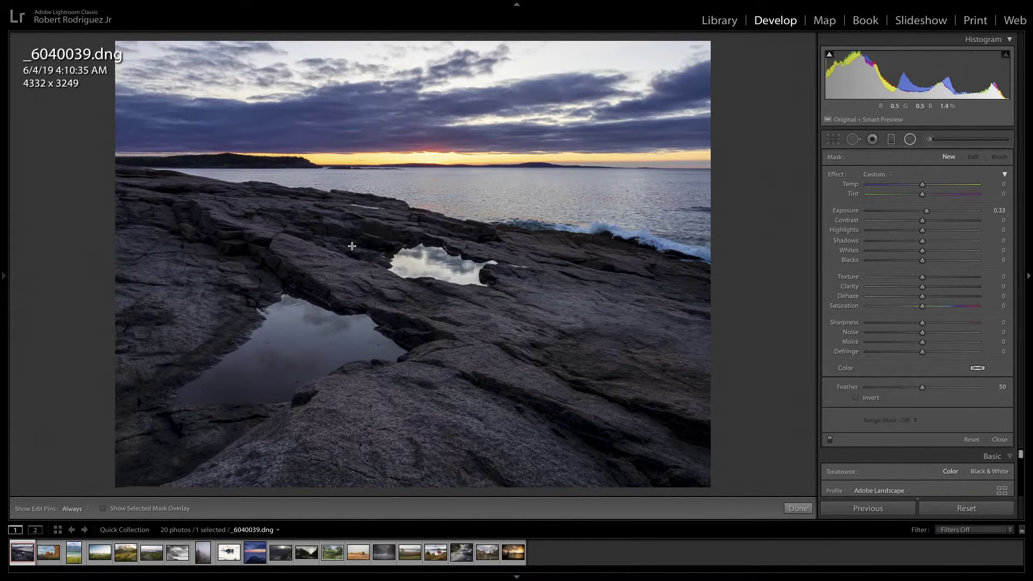
{"action": "left_click_drag", "start_coordinate": [327, 252], "coordinate": [410, 281]}
{"action": "left_click_drag", "start_coordinate": [308, 236], "coordinate": [415, 266]}
{"action": "mouse_move", "coordinate": [415, 266]}
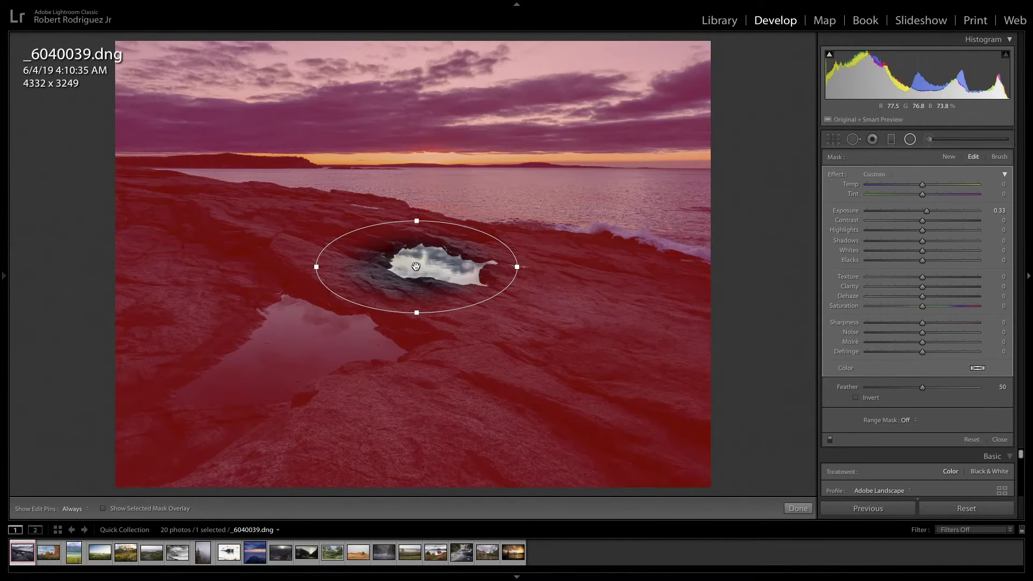
{"action": "left_click", "coordinate": [416, 266]}
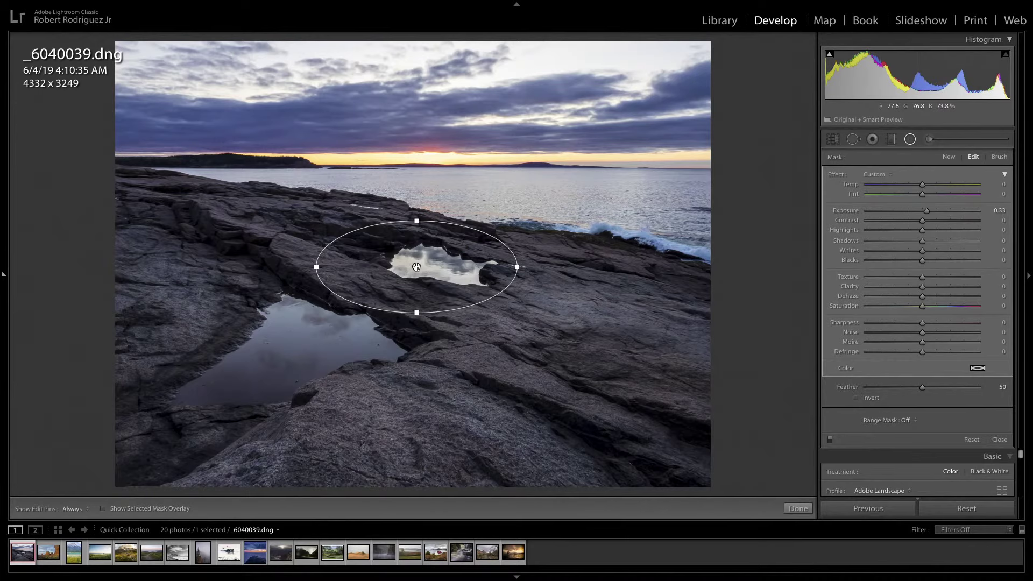
{"action": "mouse_move", "coordinate": [416, 267]}
{"action": "left_click_drag", "start_coordinate": [416, 266], "coordinate": [425, 265]}
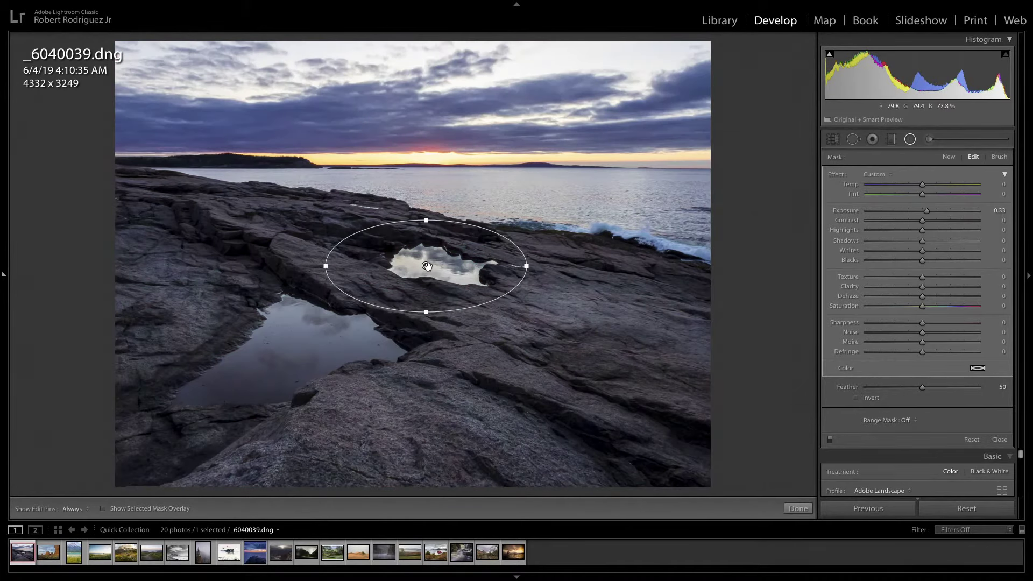
{"action": "mouse_move", "coordinate": [426, 267]}
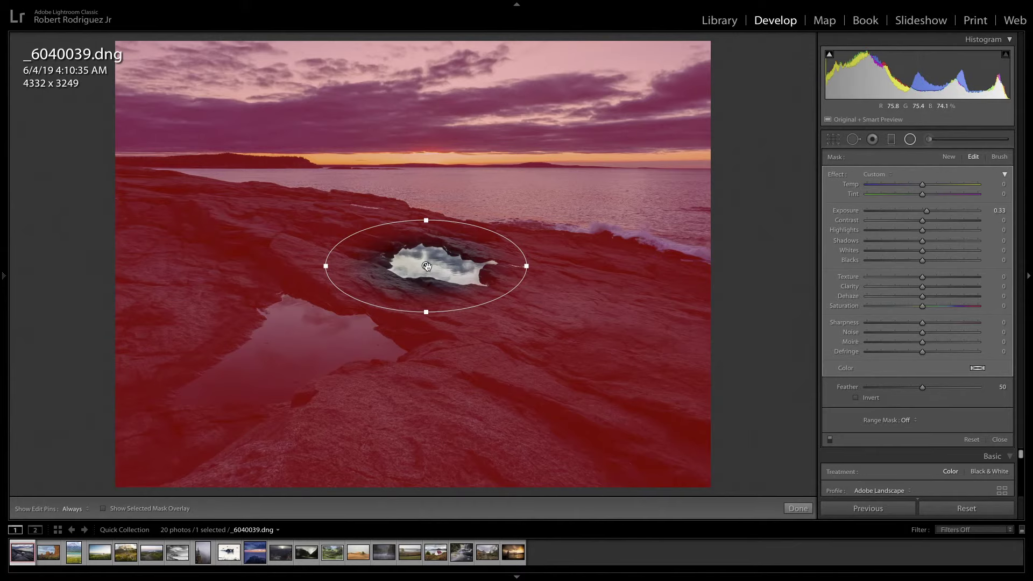
Invert the radial filter to affect the inside of the ellipse, with exposure -2.66 and feather 74
{"action": "left_click_drag", "start_coordinate": [927, 211], "coordinate": [891, 225]}
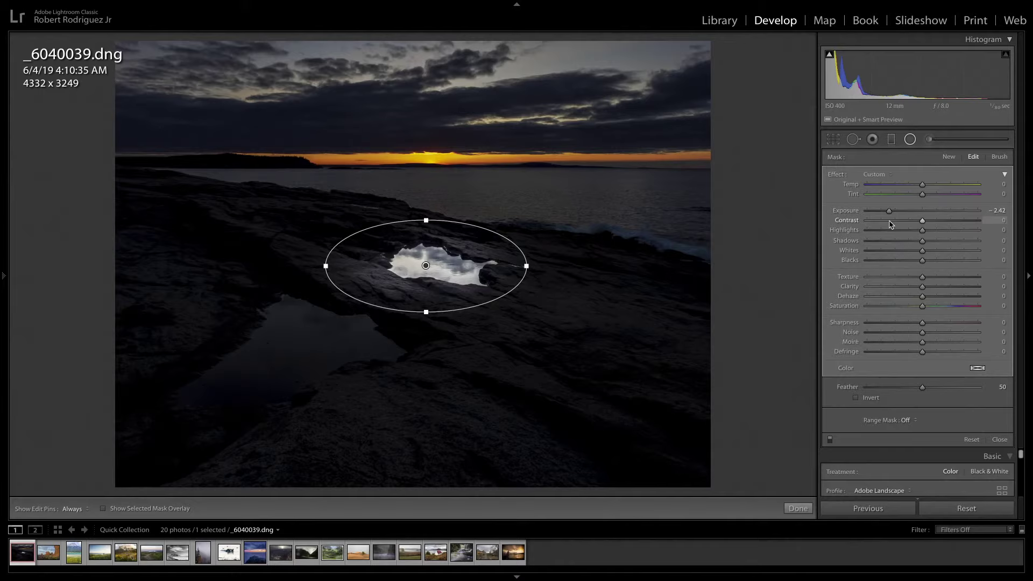
{"action": "left_click", "coordinate": [857, 398]}
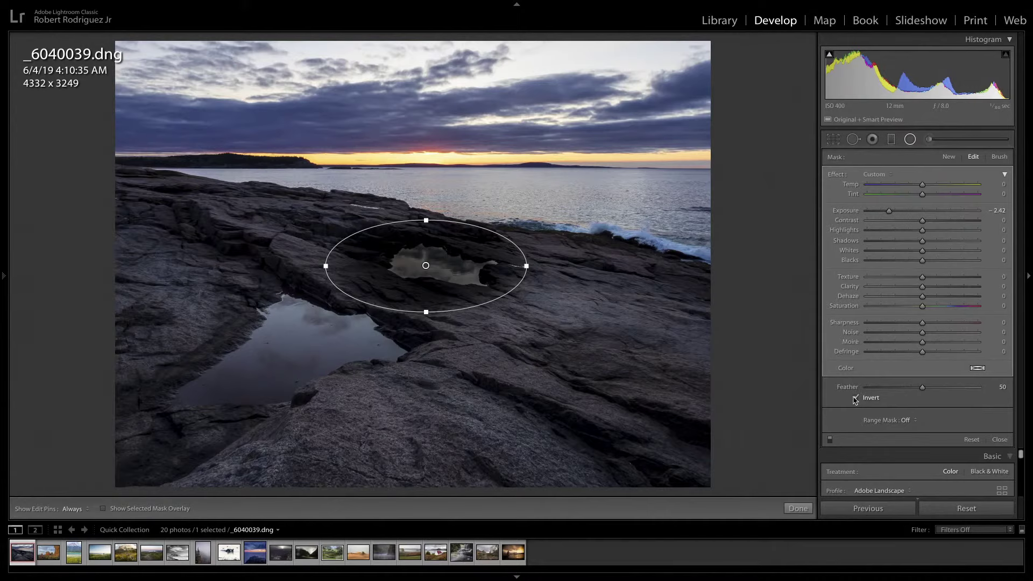
{"action": "left_click_drag", "start_coordinate": [888, 211], "coordinate": [885, 212]}
{"action": "left_click_drag", "start_coordinate": [928, 387], "coordinate": [950, 387]}
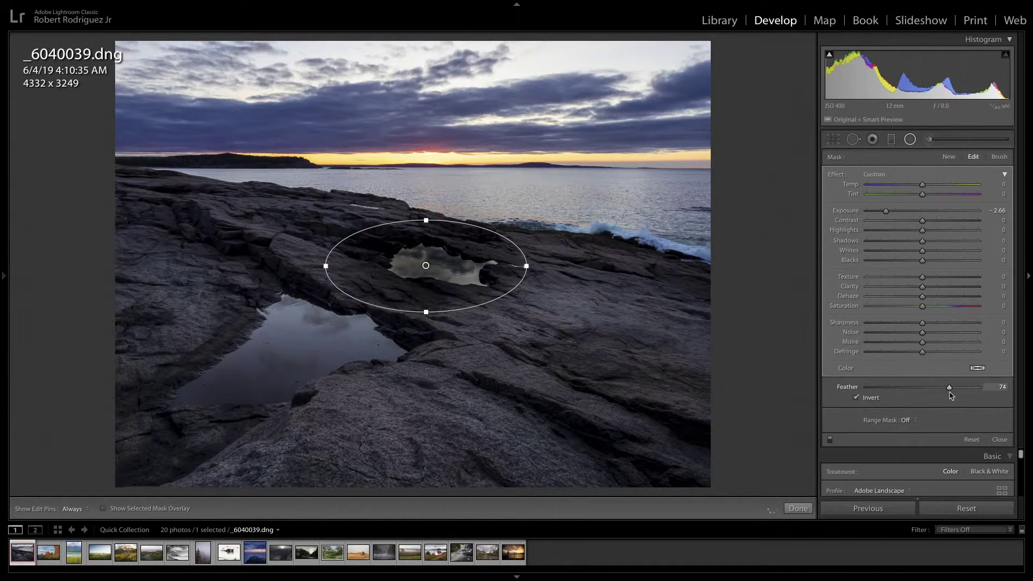
Brush the radial filter's effect onto the rocks along the surf with a size 11 brush, and delete the filter
{"action": "left_click", "coordinate": [999, 157]}
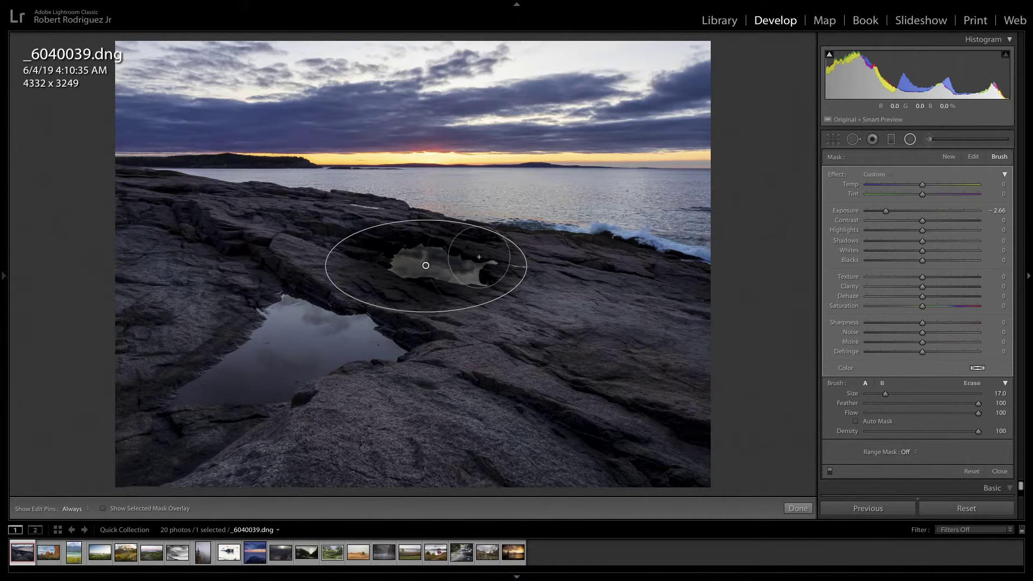
{"action": "scroll", "coordinate": [445, 260], "scroll_direction": "down", "scroll_amount": 6}
{"action": "key", "text": "h"}
{"action": "mouse_move", "coordinate": [557, 242]}
{"action": "left_mouse_down"}
{"action": "mouse_move", "coordinate": [558, 280]}
{"action": "mouse_move", "coordinate": [610, 291]}
{"action": "mouse_move", "coordinate": [665, 274]}
{"action": "mouse_move", "coordinate": [706, 320]}
{"action": "mouse_move", "coordinate": [614, 339]}
{"action": "mouse_move", "coordinate": [555, 379]}
{"action": "mouse_move", "coordinate": [632, 413]}
{"action": "left_mouse_up"}
{"action": "key", "text": "h"}
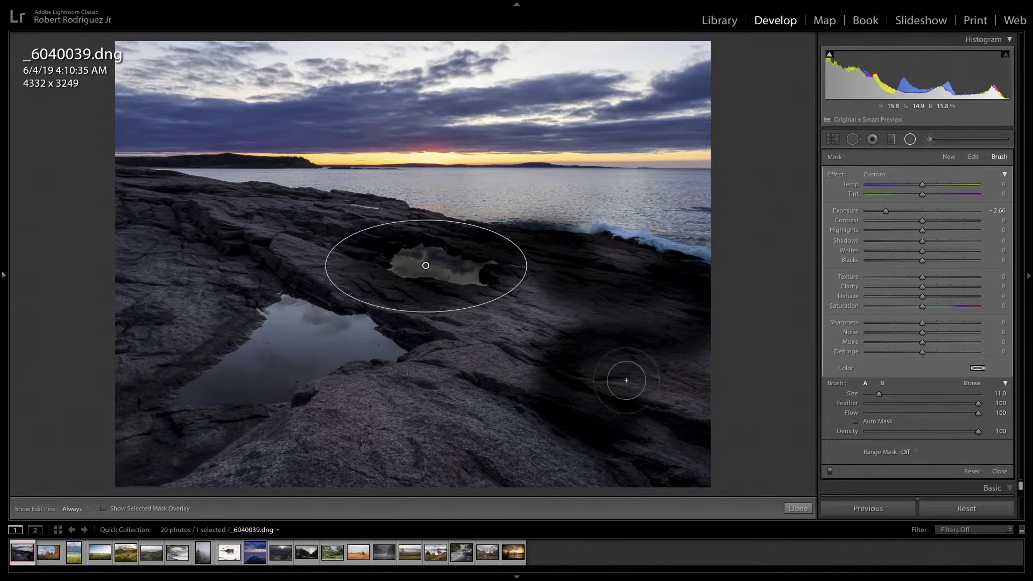
{"action": "key", "text": "Delete"}
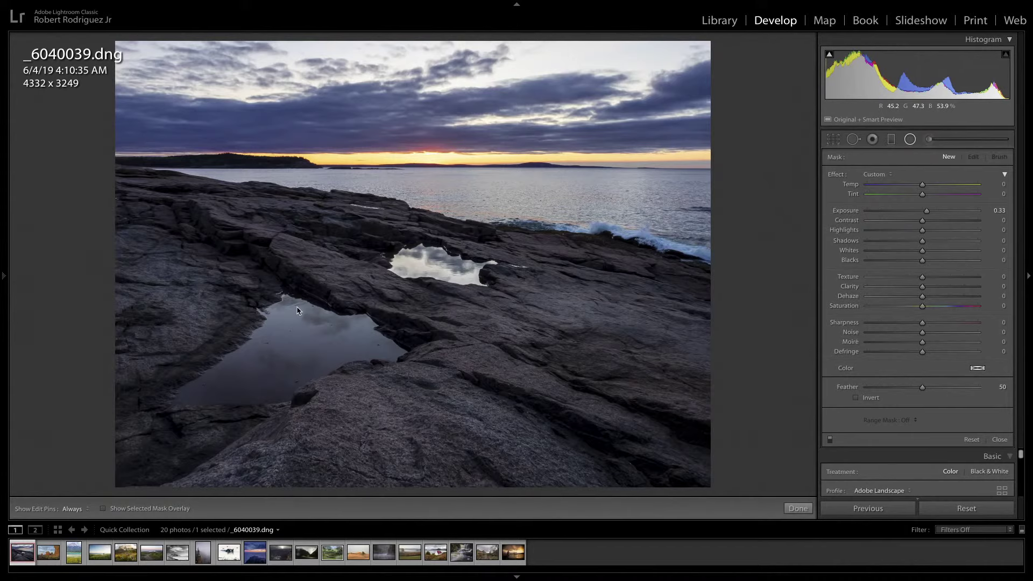
Open the red-rock desert photo from the Library grid in Loupe view and hide its info overlay
{"action": "key", "text": "g"}
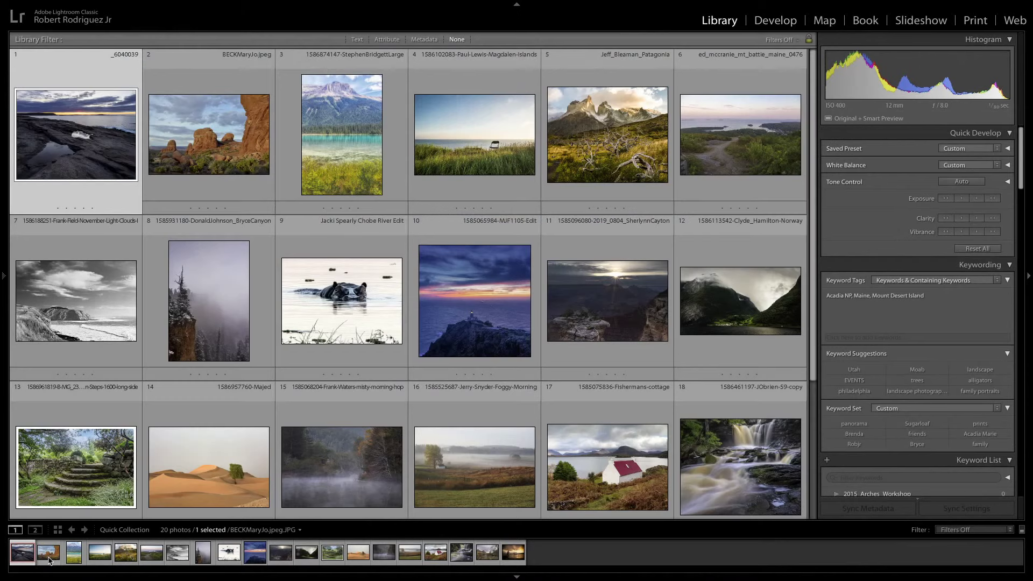
{"action": "double_click", "coordinate": [232, 152]}
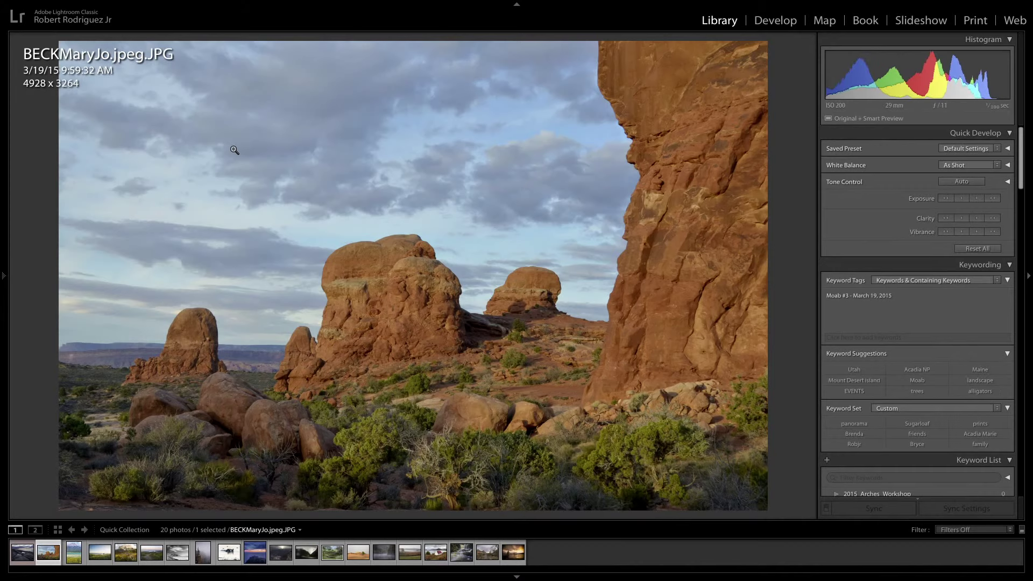
{"action": "key", "text": "i"}
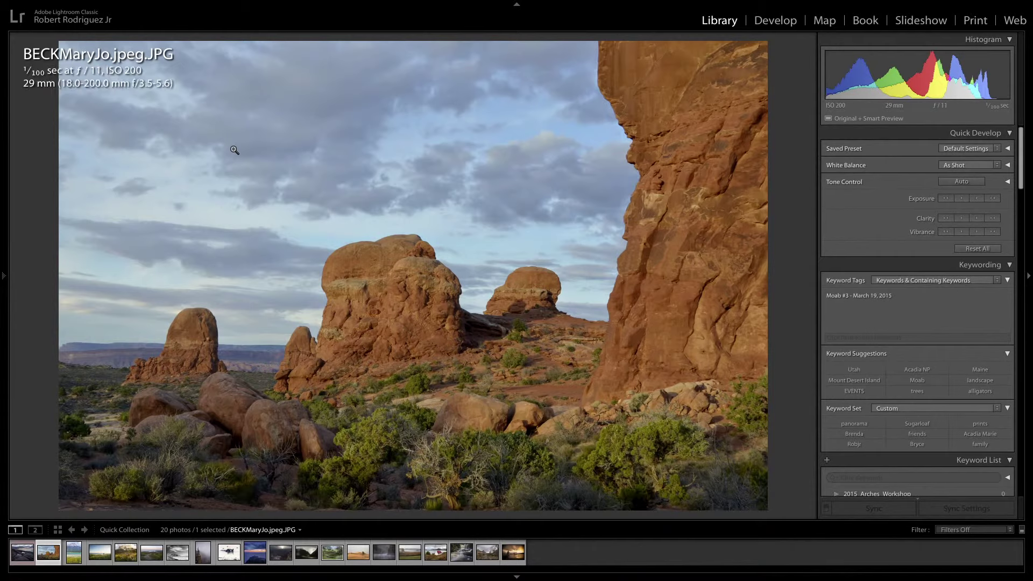
{"action": "key", "text": "i"}
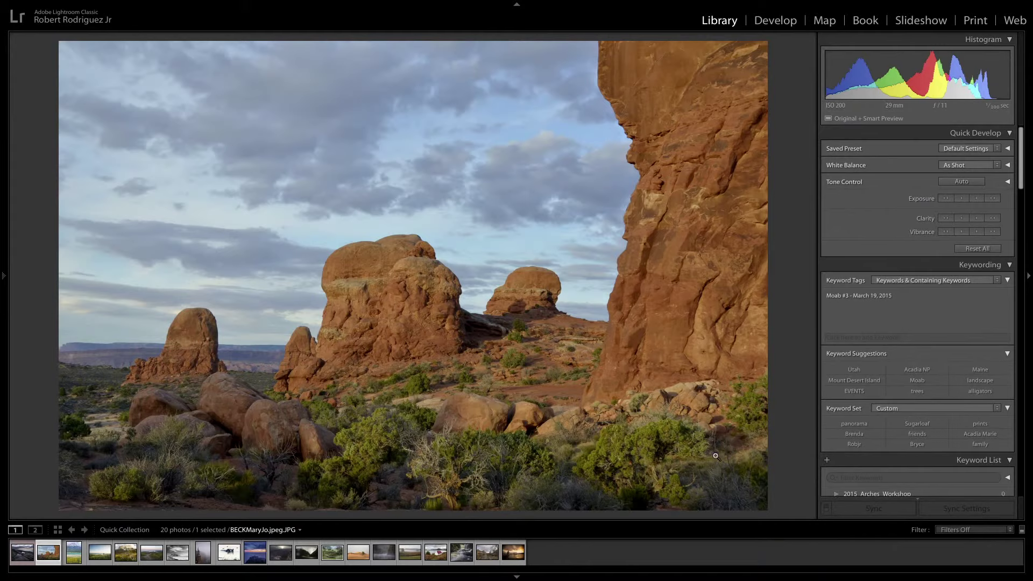
Sketch freehand red annotation lines over the desert photo, tracing paths through the cliff, rocks, bushes and sky, and clear them
{"action": "mouse_move", "coordinate": [728, 467]}
{"action": "left_mouse_down"}
{"action": "mouse_move", "coordinate": [647, 437]}
{"action": "mouse_move", "coordinate": [543, 450]}
{"action": "mouse_move", "coordinate": [470, 417]}
{"action": "mouse_move", "coordinate": [324, 441]}
{"action": "mouse_move", "coordinate": [249, 434]}
{"action": "mouse_move", "coordinate": [231, 406]}
{"action": "mouse_move", "coordinate": [235, 385]}
{"action": "mouse_move", "coordinate": [256, 370]}
{"action": "mouse_move", "coordinate": [427, 298]}
{"action": "mouse_move", "coordinate": [548, 282]}
{"action": "mouse_move", "coordinate": [579, 261]}
{"action": "mouse_move", "coordinate": [596, 221]}
{"action": "mouse_move", "coordinate": [585, 192]}
{"action": "mouse_move", "coordinate": [514, 149]}
{"action": "mouse_move", "coordinate": [319, 101]}
{"action": "mouse_move", "coordinate": [253, 116]}
{"action": "mouse_move", "coordinate": [195, 161]}
{"action": "mouse_move", "coordinate": [170, 215]}
{"action": "mouse_move", "coordinate": [163, 299]}
{"action": "mouse_move", "coordinate": [218, 361]}
{"action": "left_mouse_up"}
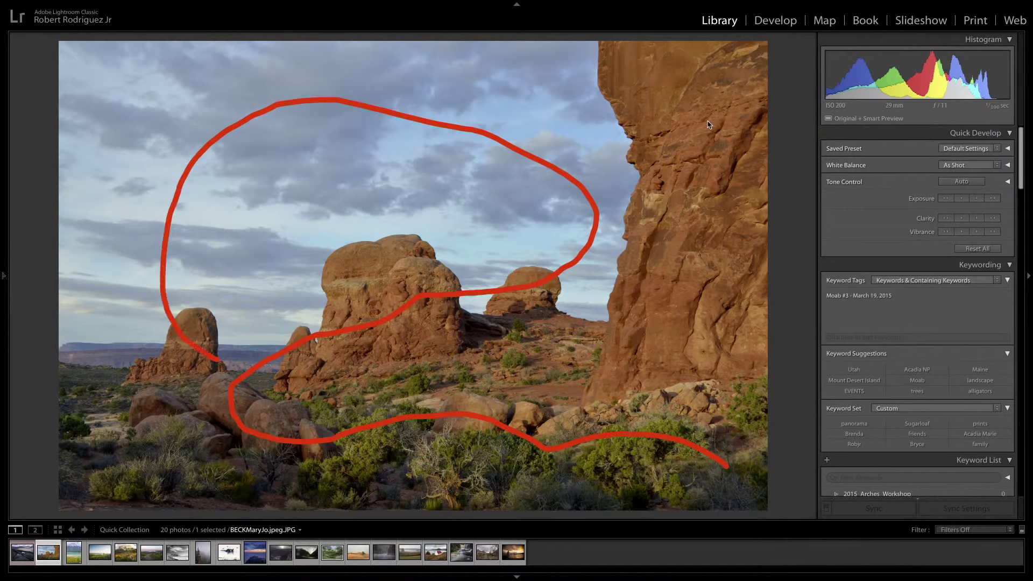
{"action": "left_click_drag", "start_coordinate": [746, 83], "coordinate": [613, 215]}
{"action": "mouse_move", "coordinate": [652, 339]}
{"action": "left_mouse_down"}
{"action": "mouse_move", "coordinate": [552, 396]}
{"action": "mouse_move", "coordinate": [367, 400]}
{"action": "mouse_move", "coordinate": [323, 337]}
{"action": "mouse_move", "coordinate": [405, 298]}
{"action": "mouse_move", "coordinate": [531, 306]}
{"action": "mouse_move", "coordinate": [593, 249]}
{"action": "mouse_move", "coordinate": [554, 165]}
{"action": "mouse_move", "coordinate": [439, 128]}
{"action": "mouse_move", "coordinate": [307, 161]}
{"action": "mouse_move", "coordinate": [265, 226]}
{"action": "left_mouse_up"}
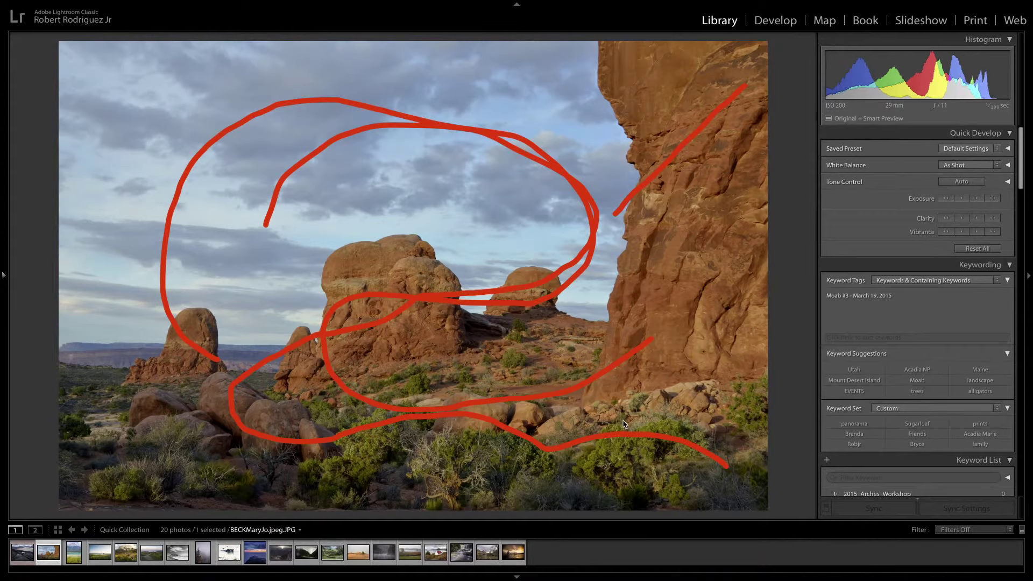
{"action": "key", "text": "Escape"}
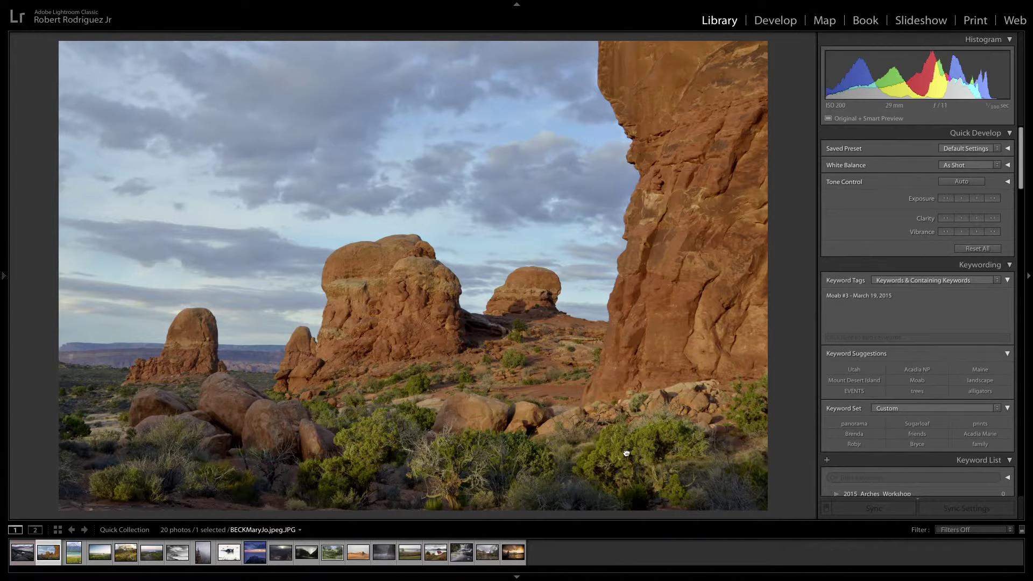
Mark the foreground bushes, boulders, rock formations and cliff with freehand red annotation strokes, and clear them
{"action": "left_click", "coordinate": [610, 425]}
{"action": "left_click", "coordinate": [613, 418]}
{"action": "left_click_drag", "start_coordinate": [676, 415], "coordinate": [626, 491]}
{"action": "left_click_drag", "start_coordinate": [600, 428], "coordinate": [512, 477]}
{"action": "left_click_drag", "start_coordinate": [483, 401], "coordinate": [388, 466]}
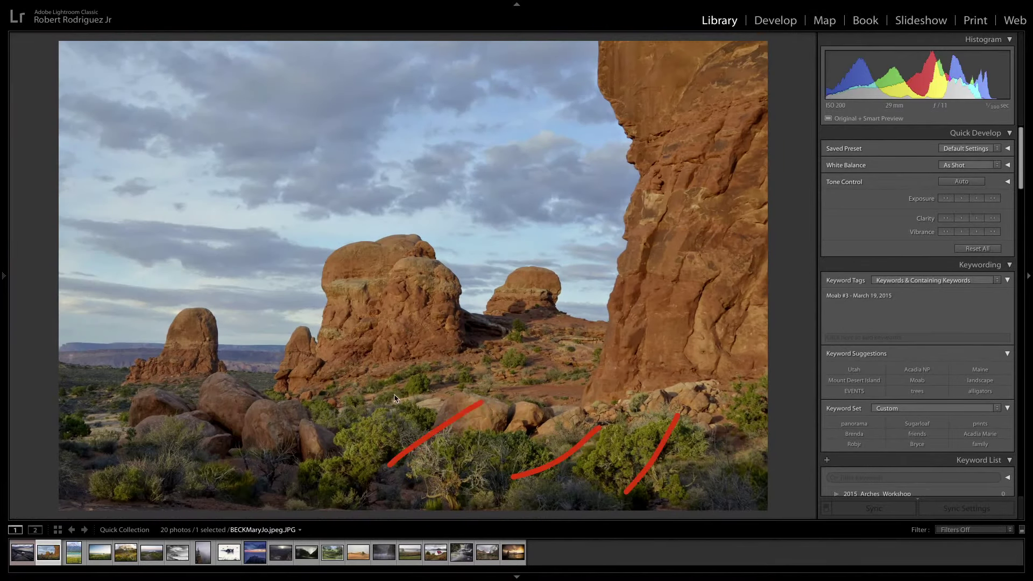
{"action": "left_click_drag", "start_coordinate": [369, 399], "coordinate": [300, 428]}
{"action": "left_click", "coordinate": [230, 400]}
{"action": "left_click", "coordinate": [210, 339]}
{"action": "left_click", "coordinate": [373, 281]}
{"action": "left_click", "coordinate": [417, 273]}
{"action": "left_click", "coordinate": [518, 273]}
{"action": "left_click", "coordinate": [680, 265]}
{"action": "left_click", "coordinate": [686, 158]}
{"action": "key", "text": "Escape"}
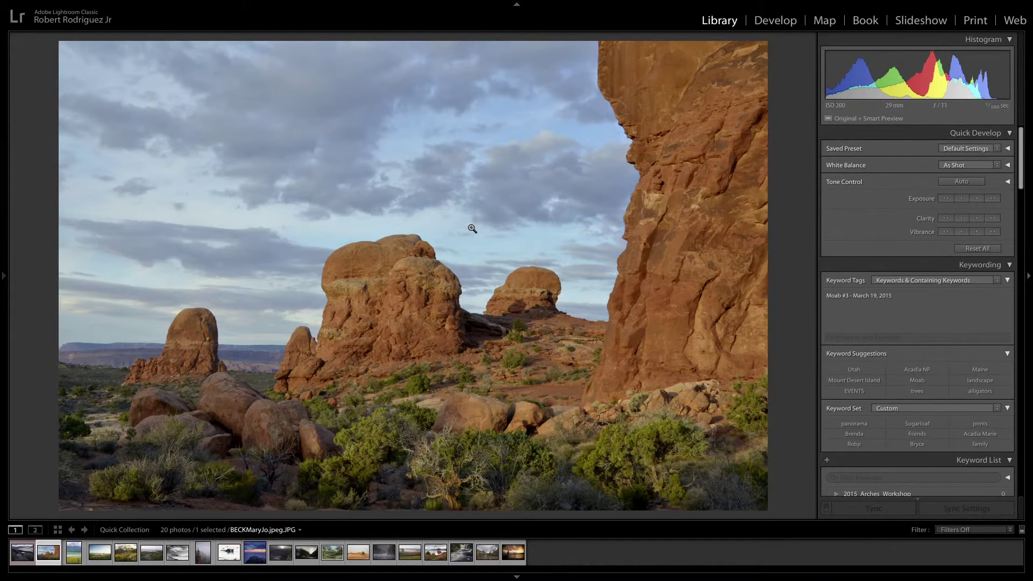
Develop the desert photo with whites +39, blacks -3 and highlights -26, and compare it with the before view
{"action": "key", "text": "d"}
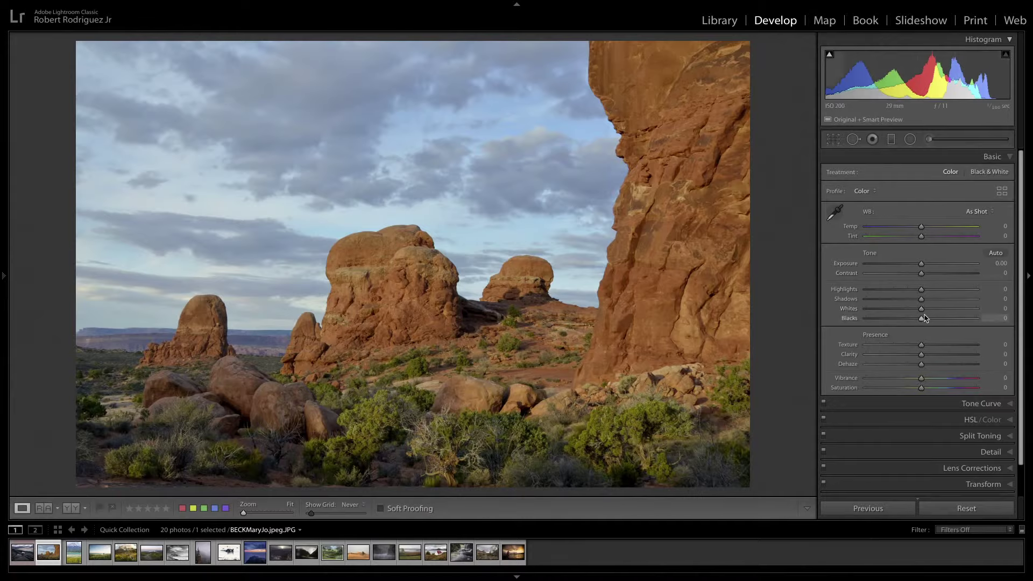
{"action": "key", "text": "alt"}
{"action": "mouse_move", "coordinate": [922, 311]}
{"action": "left_mouse_down"}
{"action": "mouse_move", "coordinate": [947, 313]}
{"action": "mouse_move", "coordinate": [919, 320]}
{"action": "left_mouse_up"}
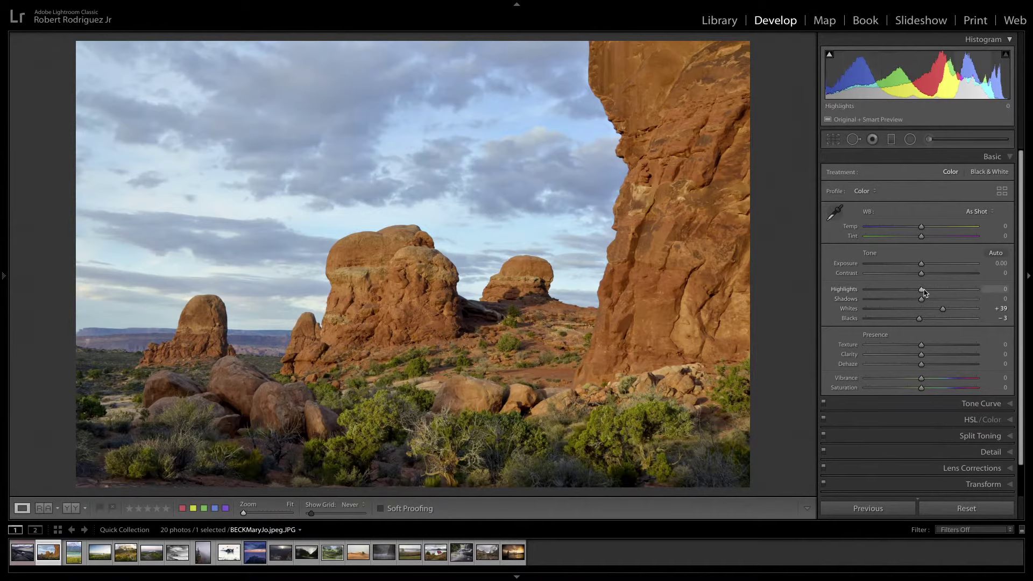
{"action": "left_click_drag", "start_coordinate": [921, 290], "coordinate": [908, 295]}
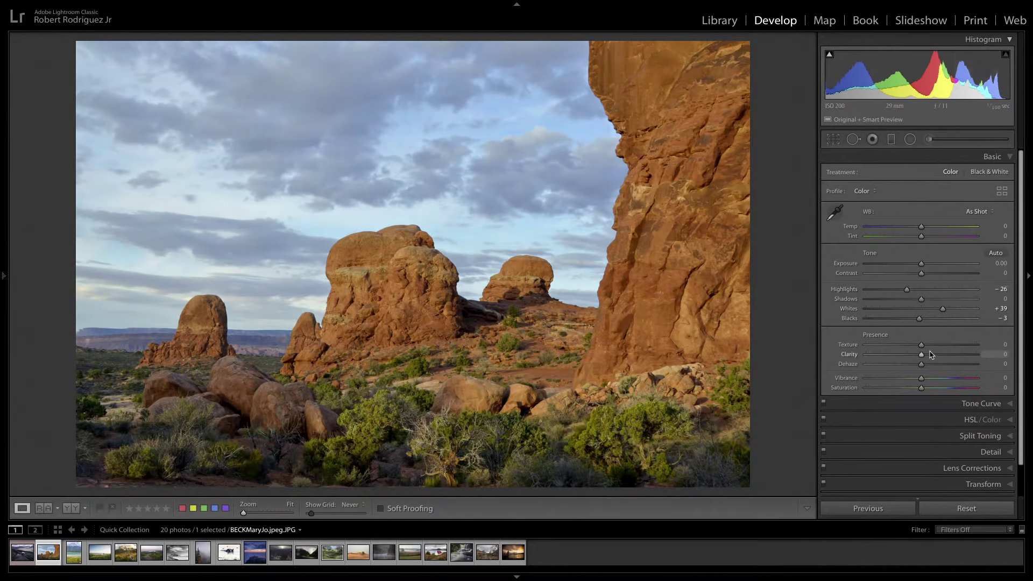
{"action": "key", "text": "backslash"}
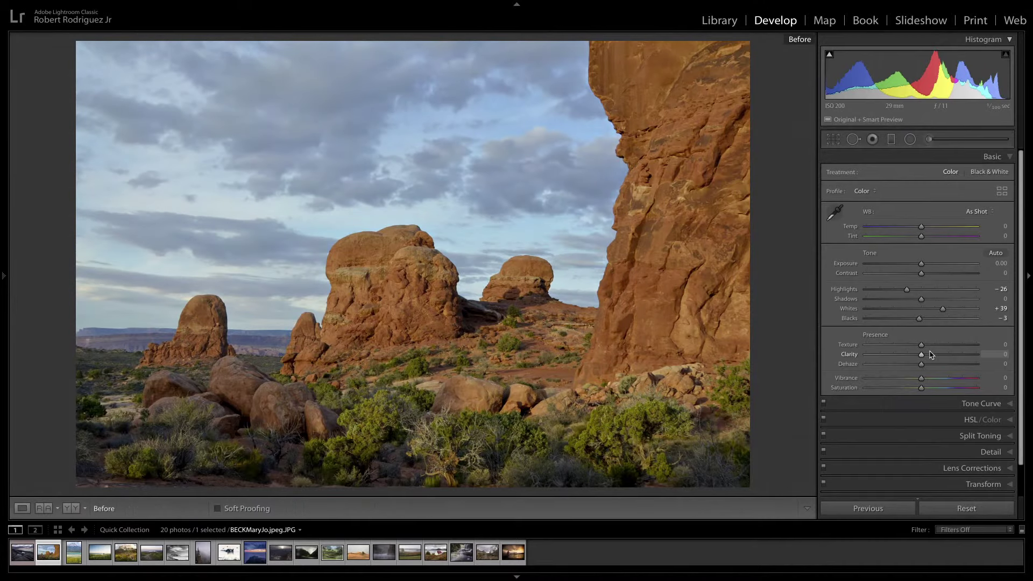
{"action": "key", "text": "backslash"}
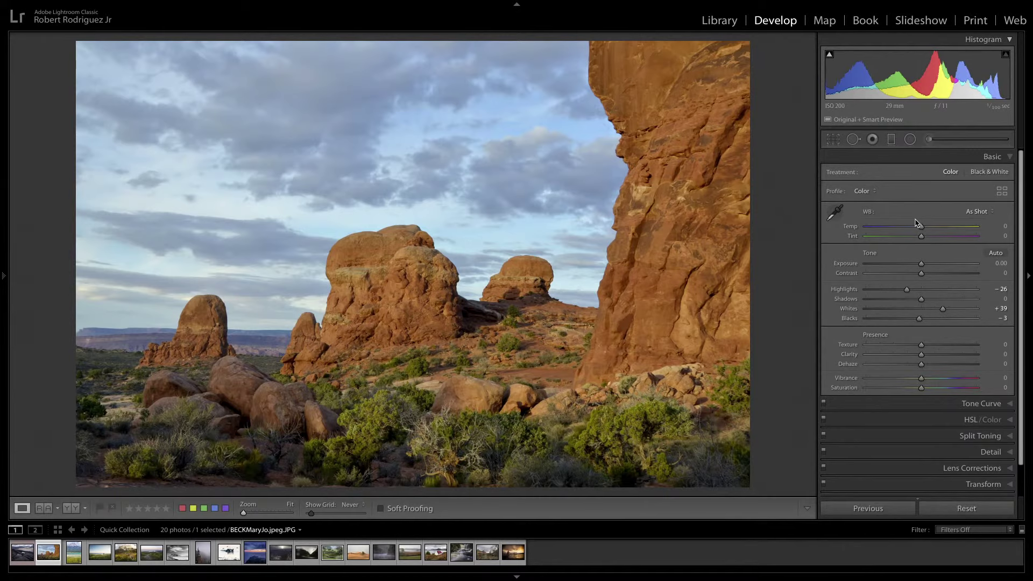
Set clarity to +24, vibrance to +7 and shadows to +11, and compare the result with the before view
{"action": "left_click_drag", "start_coordinate": [921, 354], "coordinate": [924, 376]}
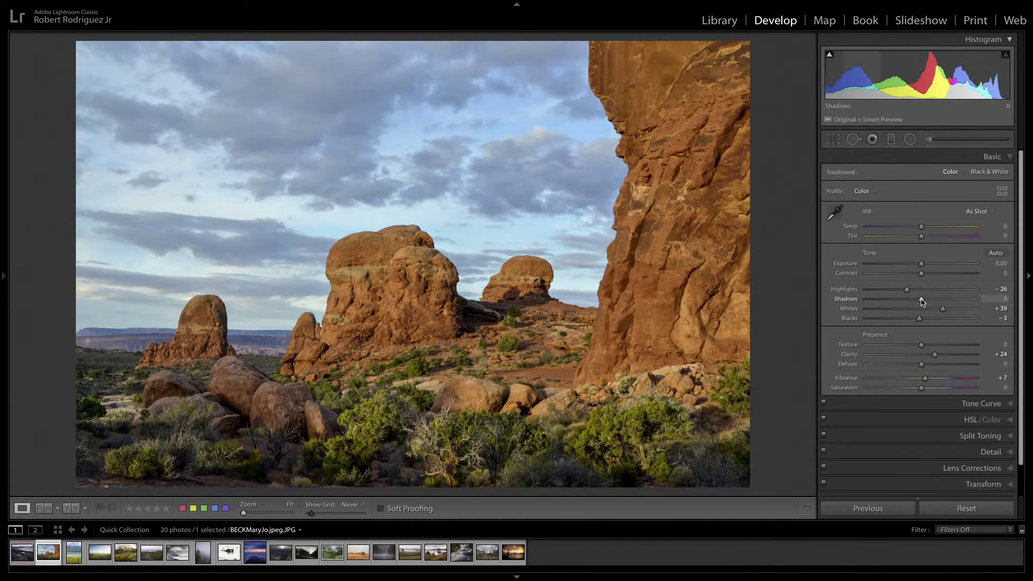
{"action": "left_click_drag", "start_coordinate": [921, 299], "coordinate": [926, 296]}
{"action": "key", "text": "backslash"}
{"action": "key", "text": "backslash"}
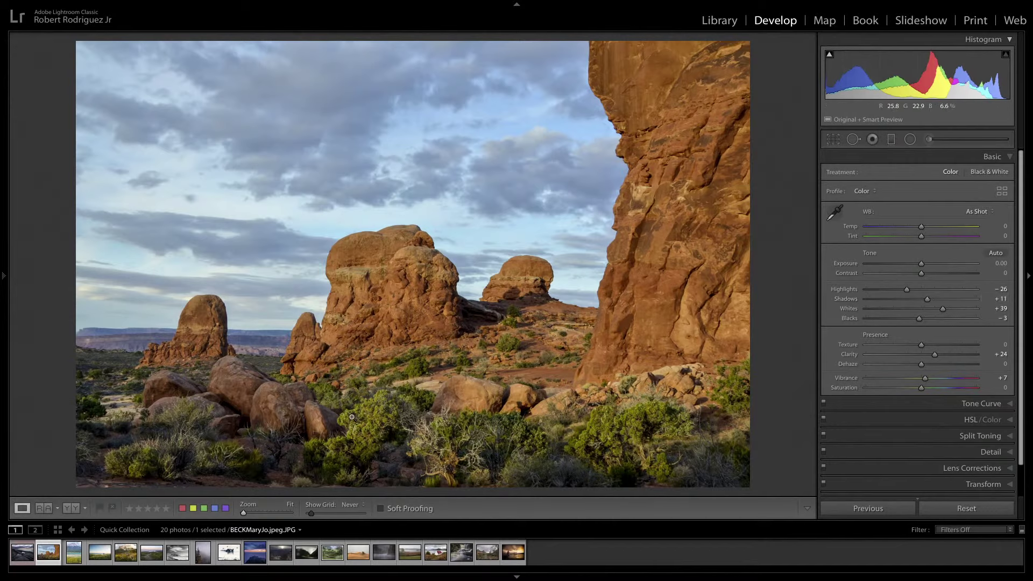
Paint a Burn (Darken) Adjustment Brush effect with a size 9 brush over the foreground bushes beside the boulders
{"action": "left_click", "coordinate": [929, 140]}
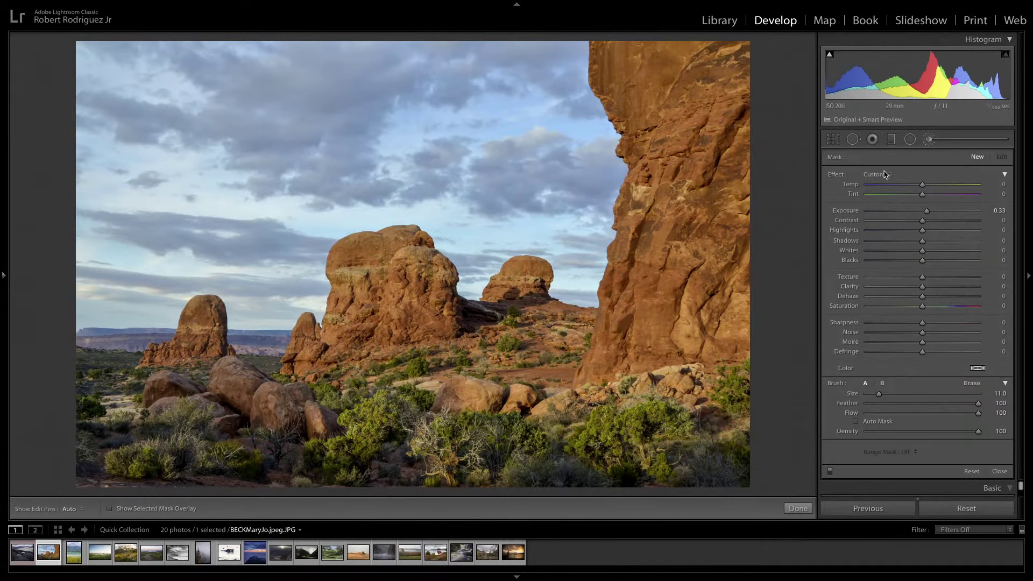
{"action": "left_click", "coordinate": [883, 175]}
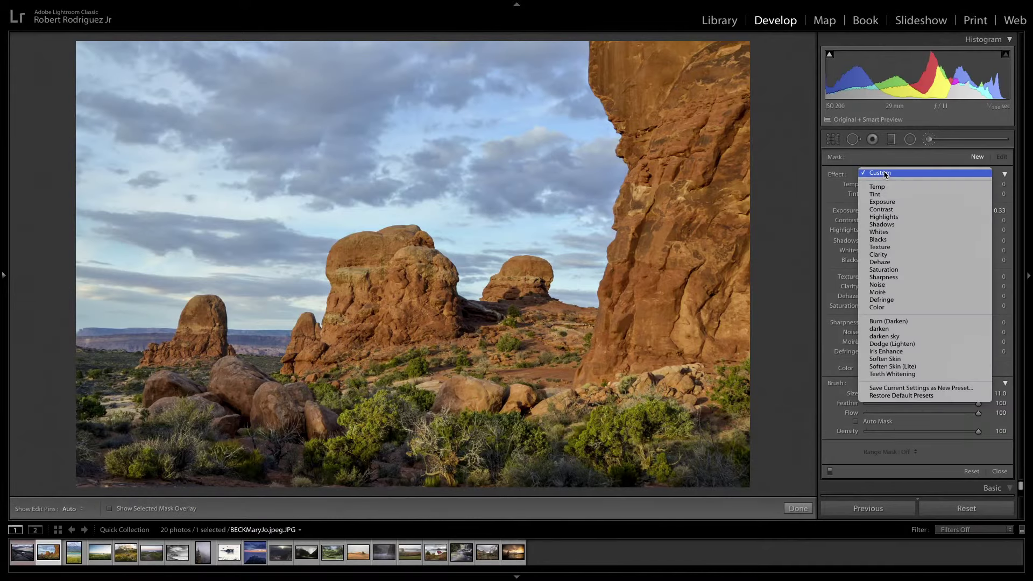
{"action": "left_click", "coordinate": [911, 323]}
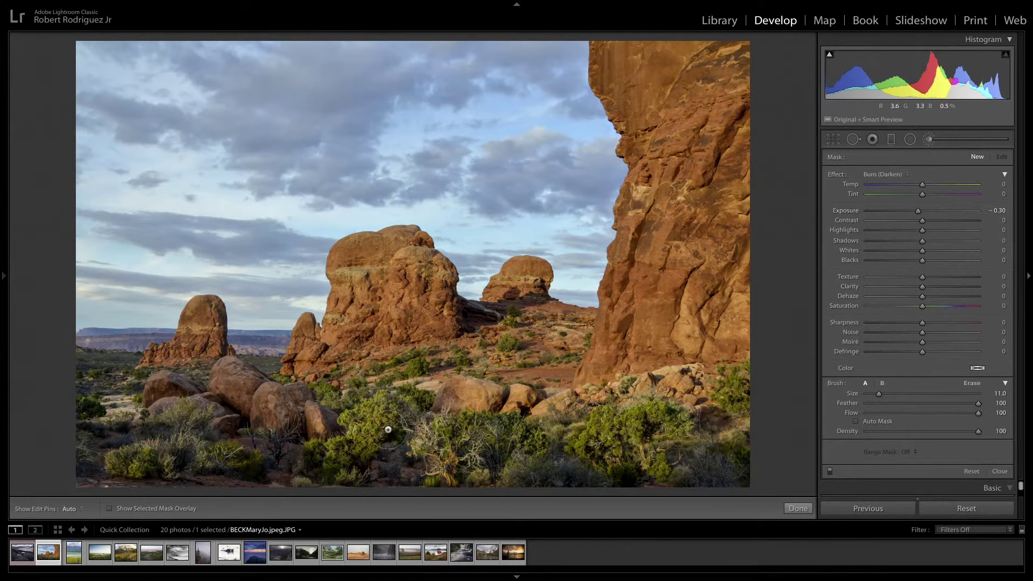
{"action": "scroll", "coordinate": [313, 438], "scroll_direction": "down", "scroll_amount": 2}
{"action": "key", "text": "h"}
{"action": "left_click_drag", "start_coordinate": [301, 430], "coordinate": [311, 455]}
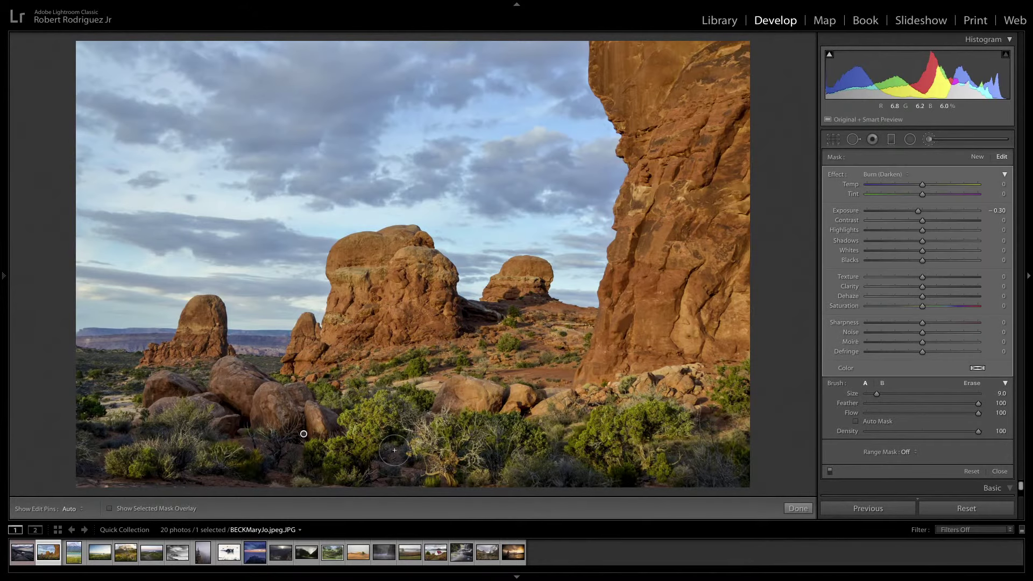
Extend the burn effect across the foreground bushes below the tall cliff, and reduce the brush size to 6
{"action": "key", "text": "h"}
{"action": "mouse_move", "coordinate": [595, 458]}
{"action": "left_mouse_down"}
{"action": "mouse_move", "coordinate": [611, 465]}
{"action": "mouse_move", "coordinate": [700, 425]}
{"action": "left_mouse_up"}
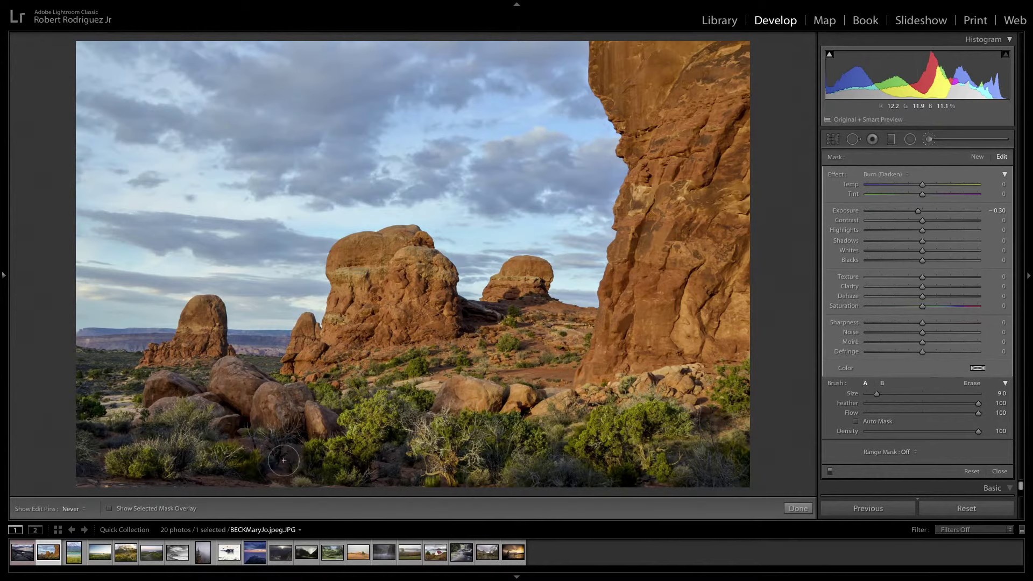
{"action": "key", "text": "h"}
{"action": "key", "text": "h"}
{"action": "scroll", "coordinate": [355, 333], "scroll_direction": "up", "scroll_amount": 2}
{"action": "scroll", "coordinate": [384, 368], "scroll_direction": "down", "scroll_amount": 2}
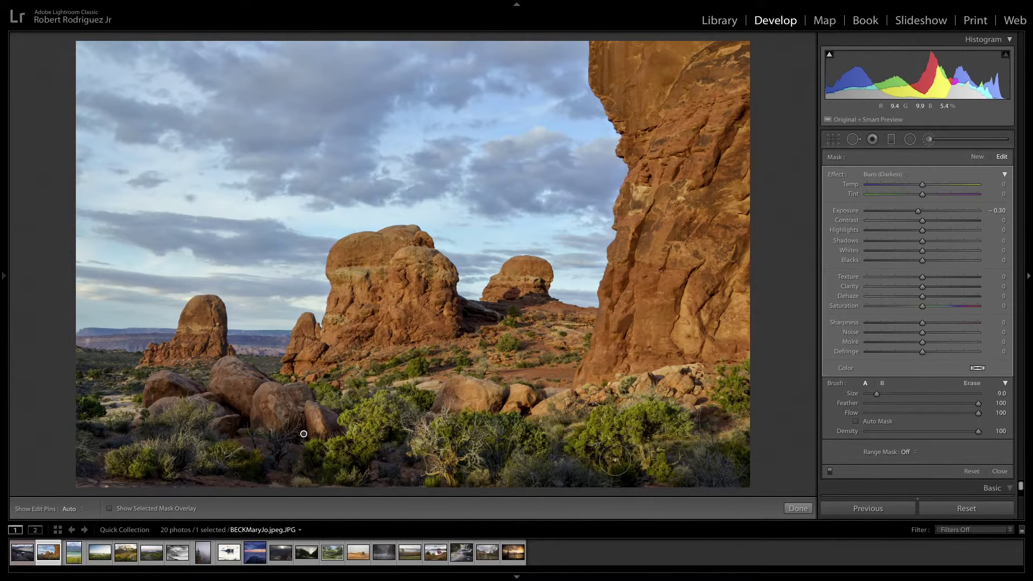
{"action": "scroll", "coordinate": [439, 395], "scroll_direction": "down", "scroll_amount": 1}
{"action": "scroll", "coordinate": [434, 279], "scroll_direction": "down", "scroll_amount": 2}
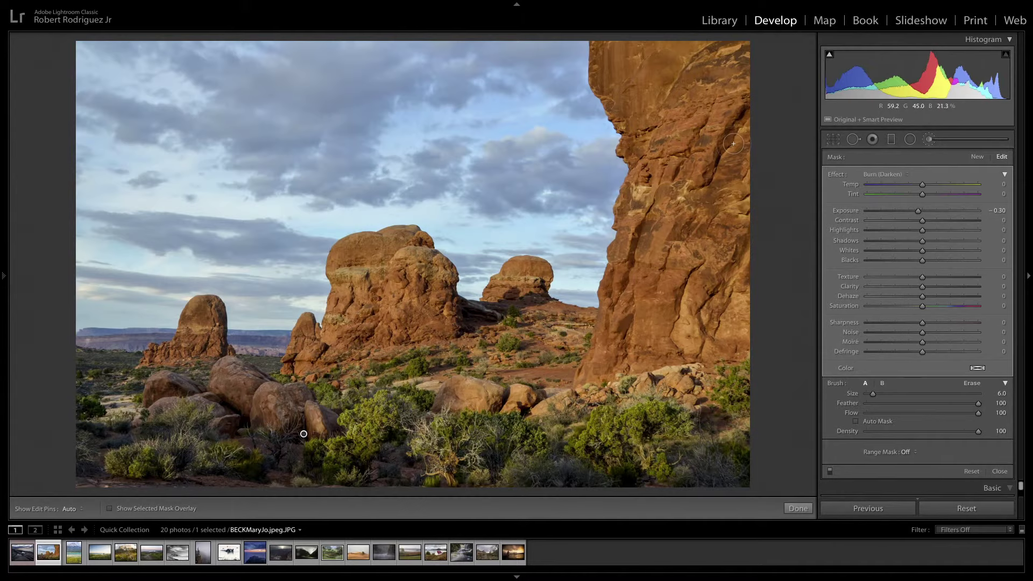
Set the burn brush's flow to 80 and its size to 8 for darkening the tall red cliff
{"action": "scroll", "coordinate": [733, 143], "scroll_direction": "up", "scroll_amount": 3}
{"action": "left_click_drag", "start_coordinate": [983, 413], "coordinate": [947, 413]}
{"action": "key", "text": "h"}
{"action": "key", "text": "h"}
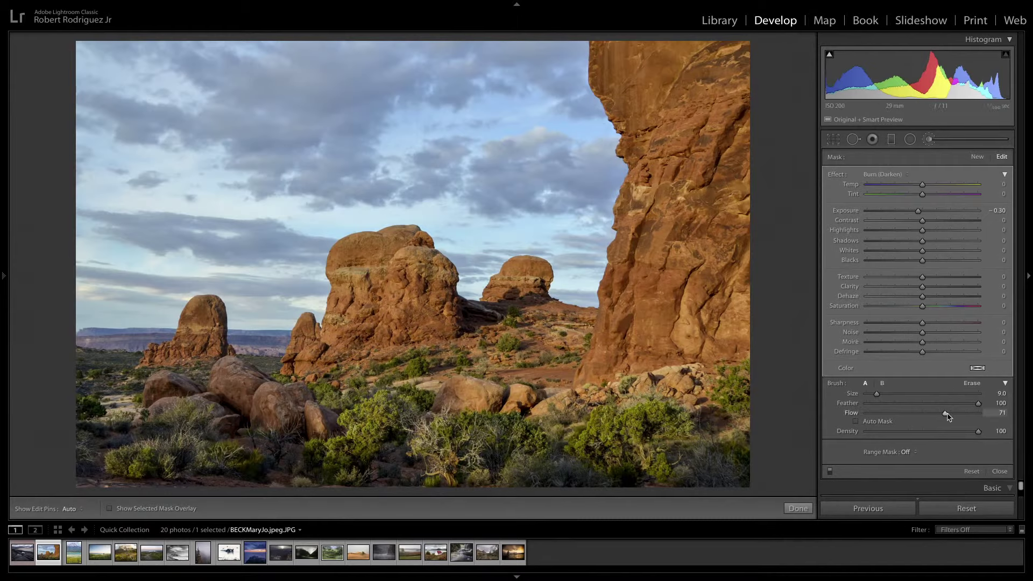
{"action": "left_click_drag", "start_coordinate": [947, 413], "coordinate": [957, 414]}
{"action": "key", "text": "h"}
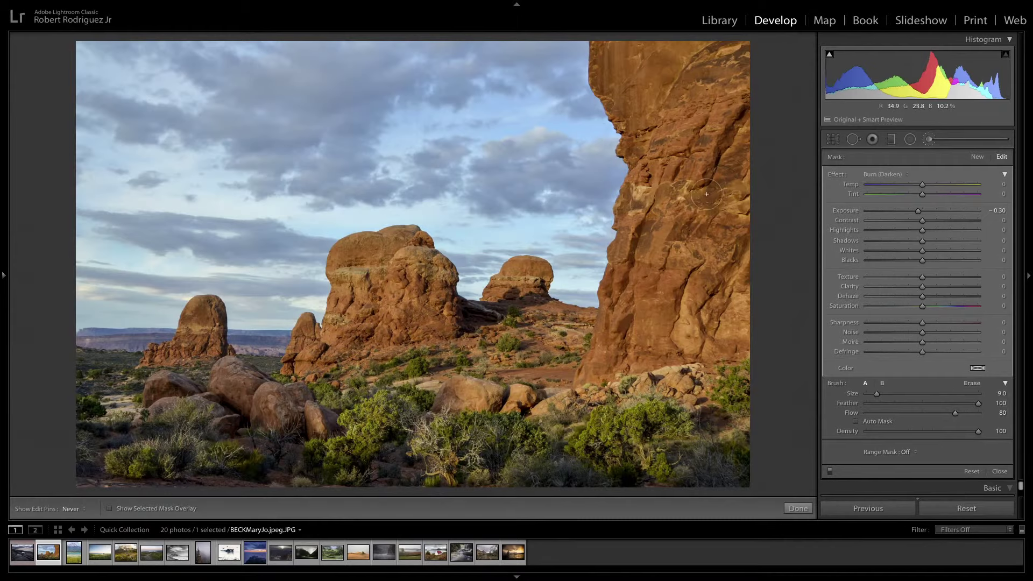
{"action": "key", "text": "bracketleft"}
{"action": "key", "text": "h"}
{"action": "key", "text": "h"}
{"action": "key", "text": "h"}
{"action": "key", "text": "h"}
{"action": "key", "text": "h"}
{"action": "key", "text": "h"}
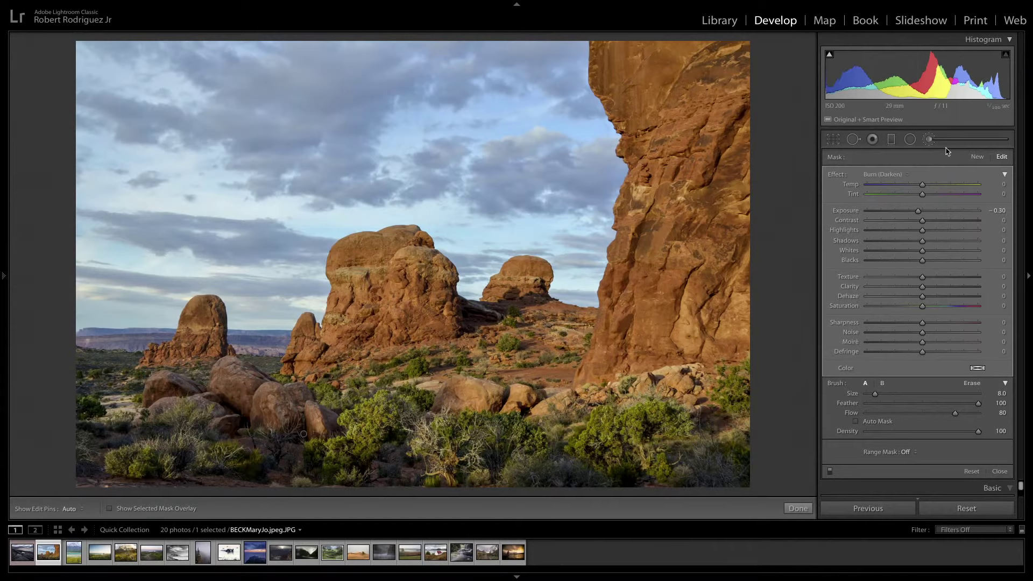
Reselect the existing burn adjustment by its pin near the foreground boulders and reduce the brush size to 6
{"action": "left_click", "coordinate": [977, 157]}
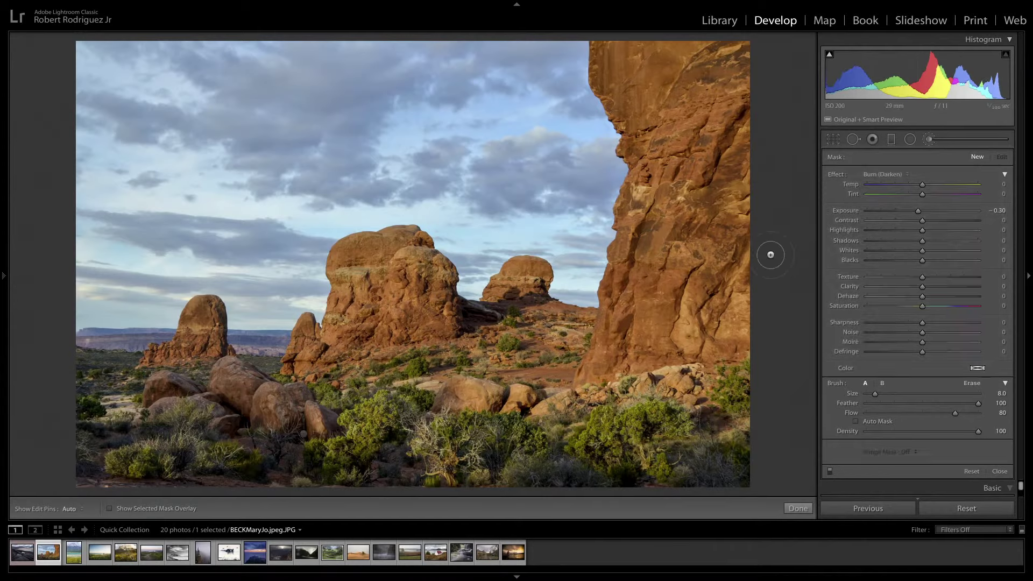
{"action": "left_click", "coordinate": [303, 433]}
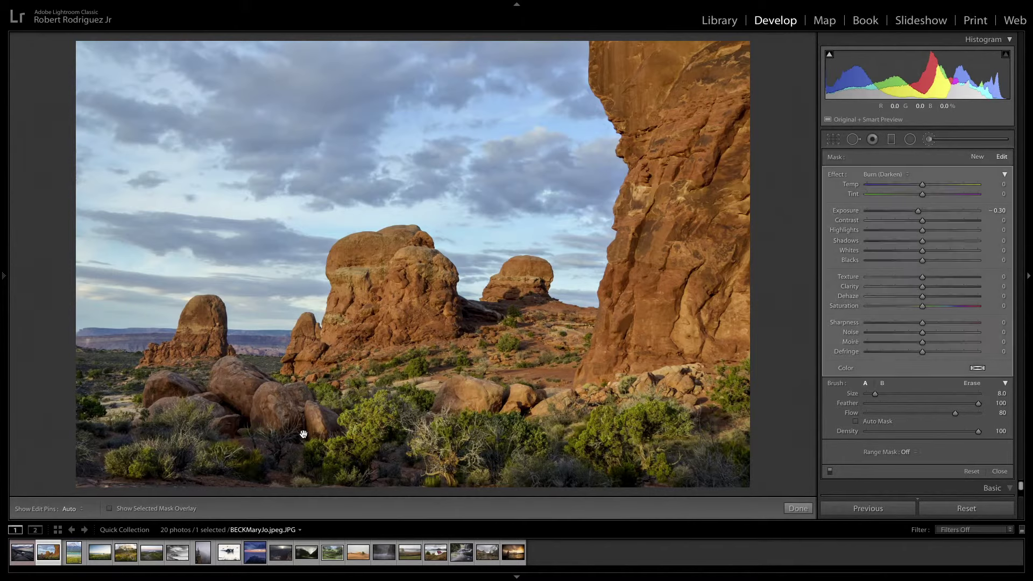
{"action": "mouse_move", "coordinate": [303, 433]}
{"action": "key", "text": "bracketleft"}
{"action": "key", "text": "bracketleft"}
Start a new brush adjustment with the Dodge (Lighten) effect, brush size 10 and flow 100
{"action": "left_click", "coordinate": [976, 156]}
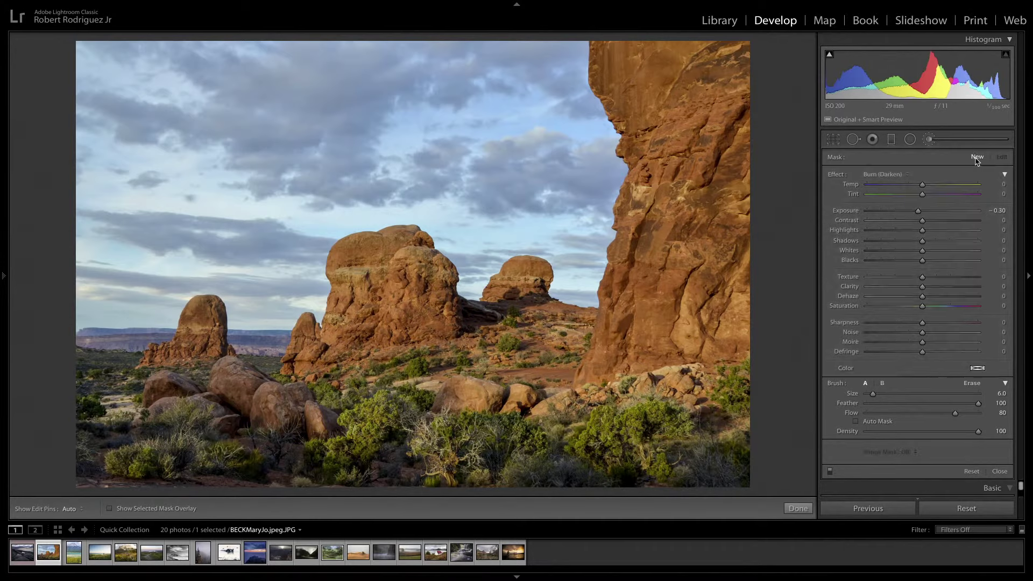
{"action": "left_click", "coordinate": [900, 175]}
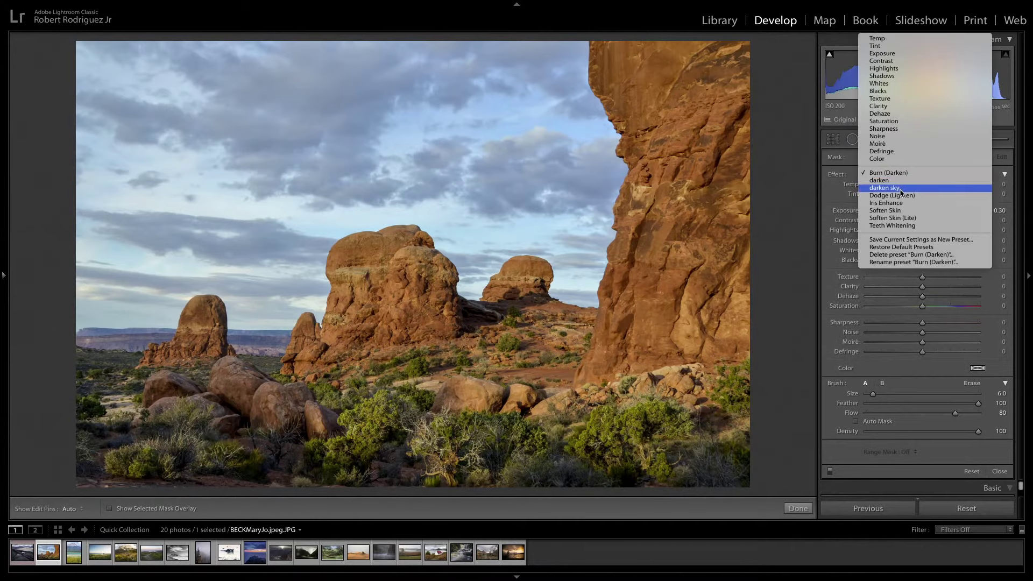
{"action": "left_click", "coordinate": [903, 196]}
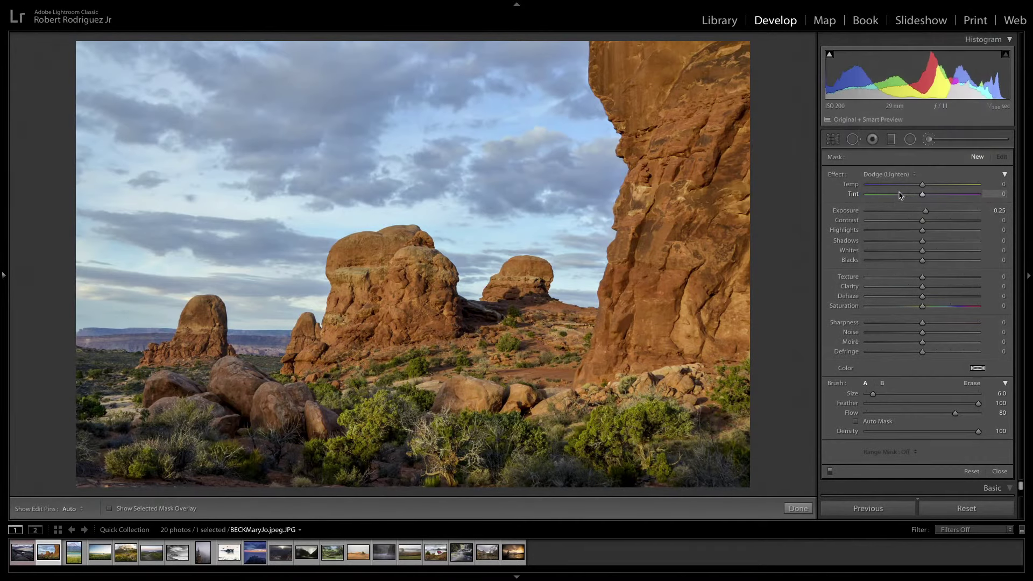
{"action": "key", "text": "bracketright"}
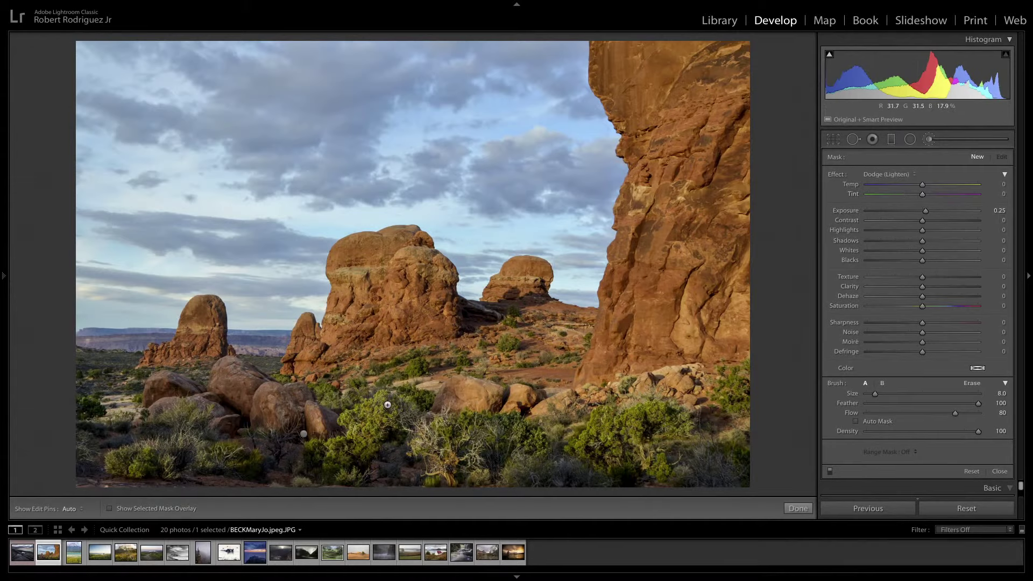
{"action": "key", "text": "bracketright"}
{"action": "key", "text": "bracketright"}
{"action": "key", "text": "bracketright"}
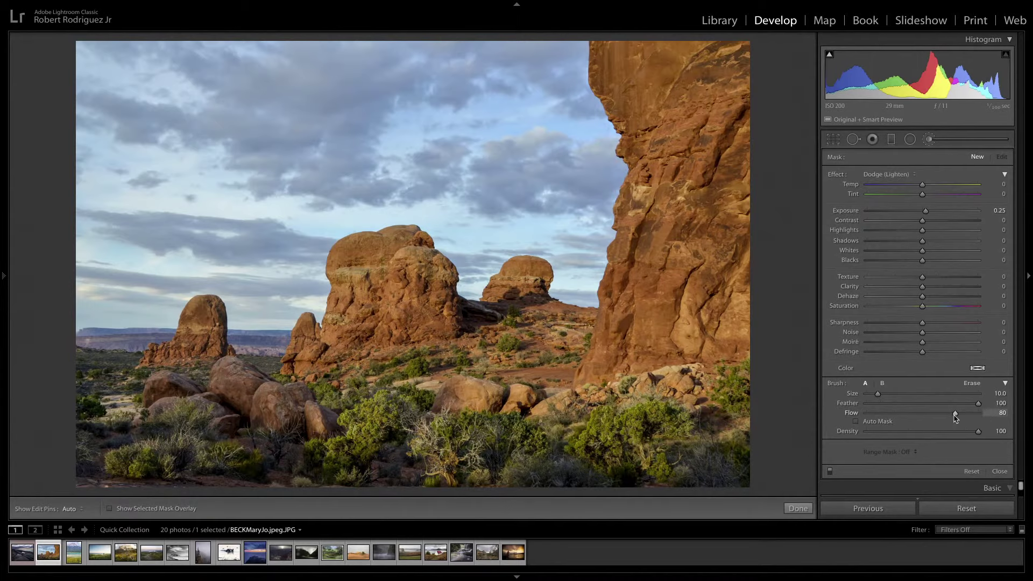
{"action": "left_click_drag", "start_coordinate": [955, 413], "coordinate": [979, 413]}
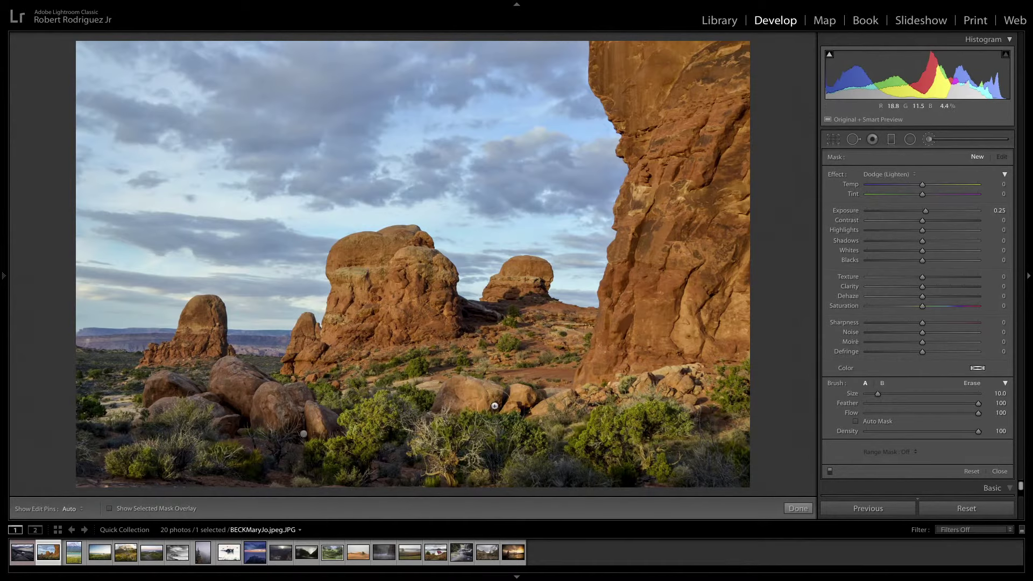
Lighten the foreground boulders and the surrounding lit areas with the dodge brush, varying its size between 9 and 12
{"action": "key", "text": "bracketleft"}
{"action": "mouse_move", "coordinate": [296, 423]}
{"action": "left_mouse_down"}
{"action": "mouse_move", "coordinate": [311, 417]}
{"action": "mouse_move", "coordinate": [277, 384]}
{"action": "left_mouse_up"}
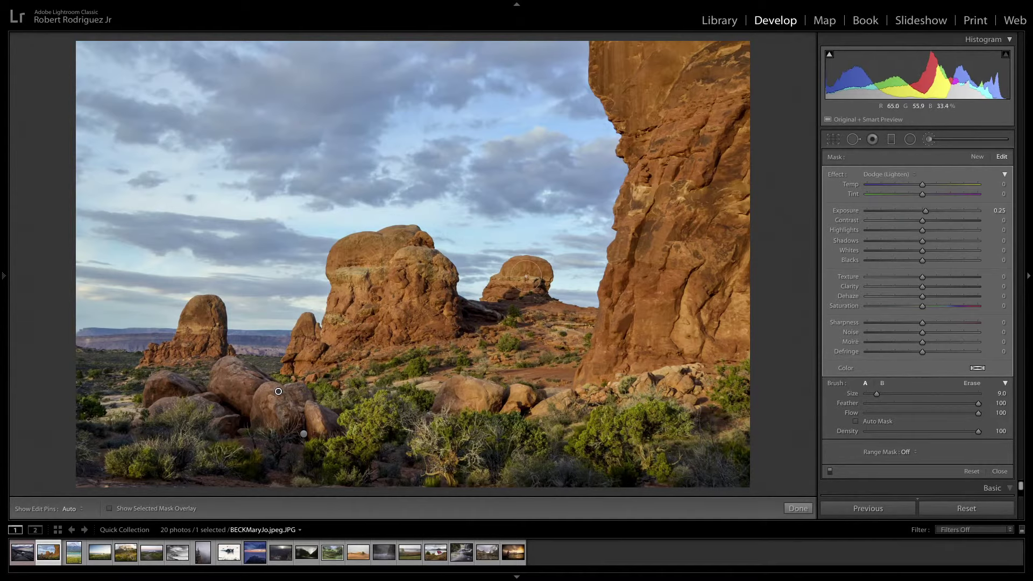
{"action": "key", "text": "h"}
{"action": "scroll", "coordinate": [689, 338], "scroll_direction": "up", "scroll_amount": 3}
{"action": "key", "text": "h"}
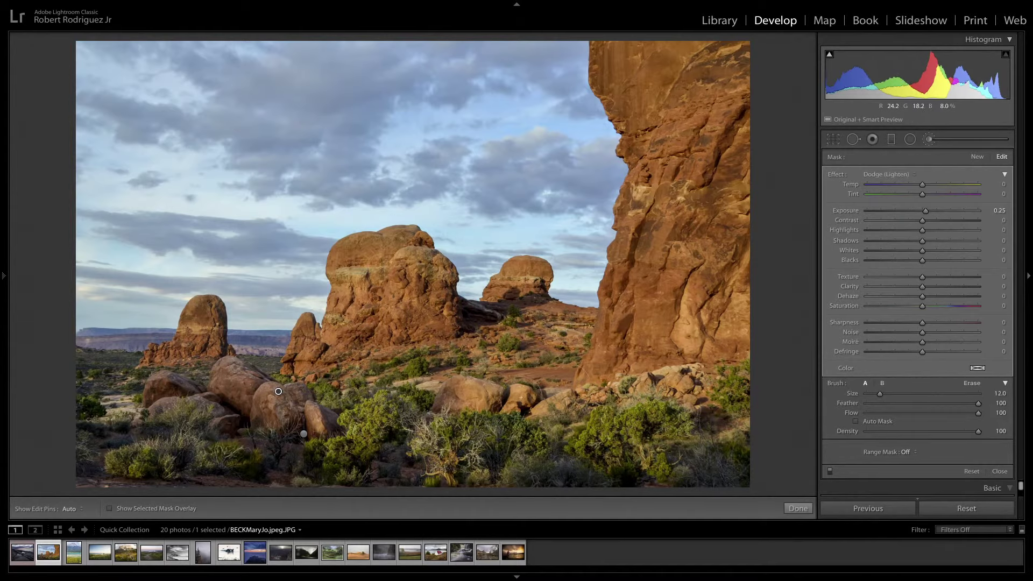
{"action": "scroll", "coordinate": [439, 389], "scroll_direction": "down", "scroll_amount": 2}
{"action": "scroll", "coordinate": [551, 392], "scroll_direction": "down", "scroll_amount": 1}
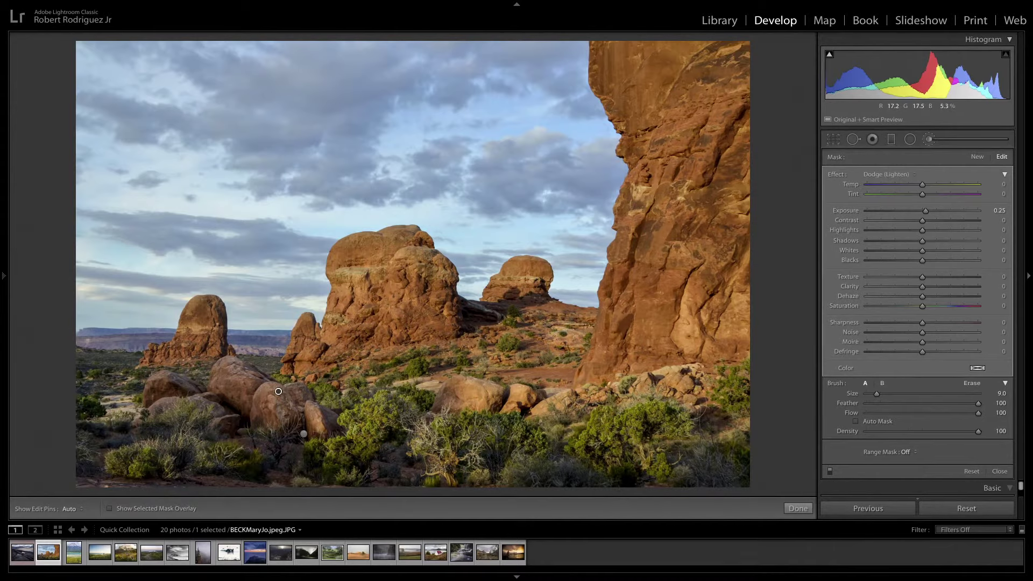
{"action": "scroll", "coordinate": [661, 409], "scroll_direction": "up", "scroll_amount": 1}
Compare the photo with and without the brush adjustments, with the edit pins out of the way
{"action": "key", "text": "h"}
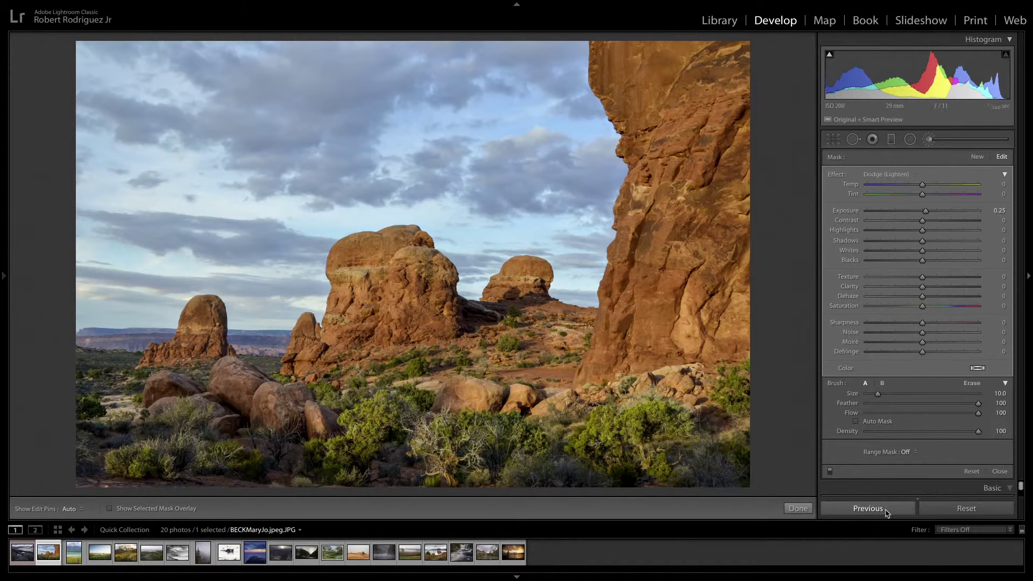
{"action": "key", "text": "h"}
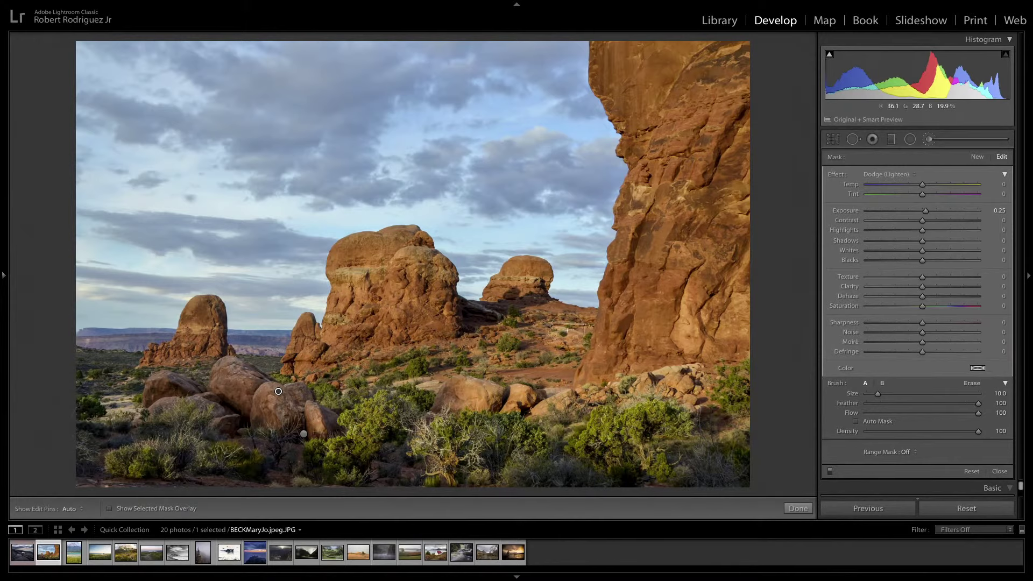
{"action": "key", "text": "h"}
{"action": "key", "text": "h"}
{"action": "mouse_move", "coordinate": [278, 391]}
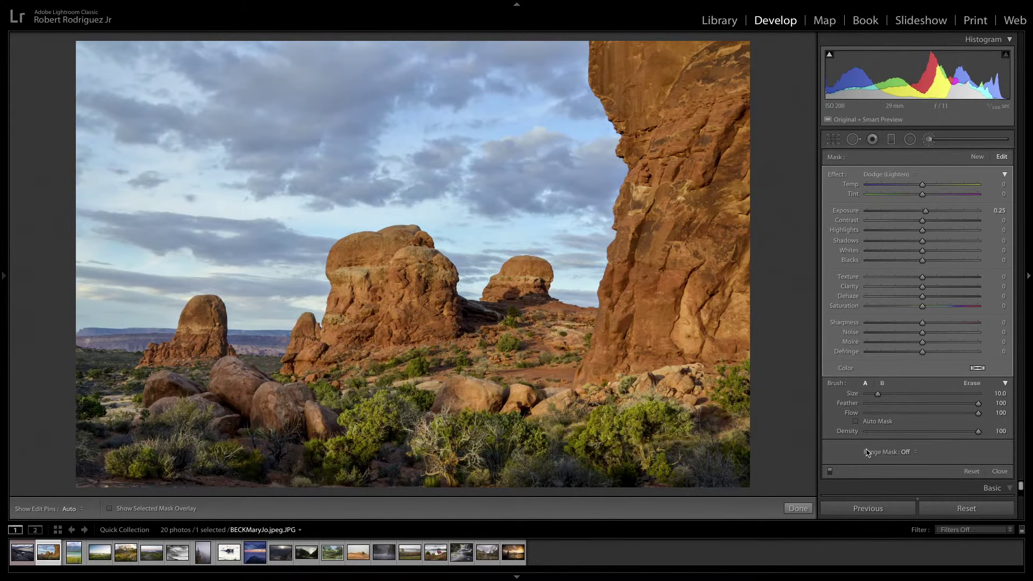
{"action": "left_click", "coordinate": [830, 472]}
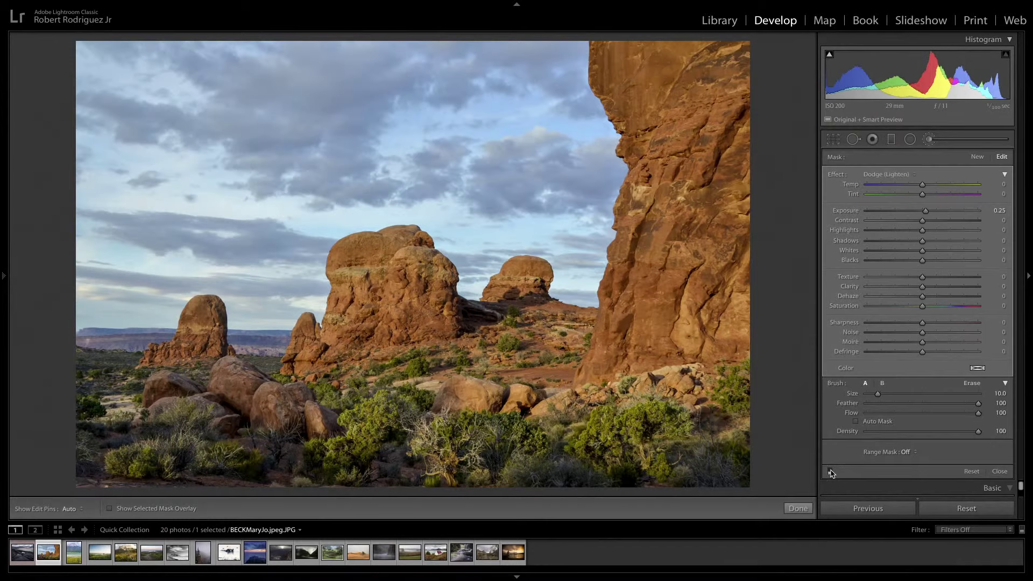
{"action": "left_click", "coordinate": [830, 472]}
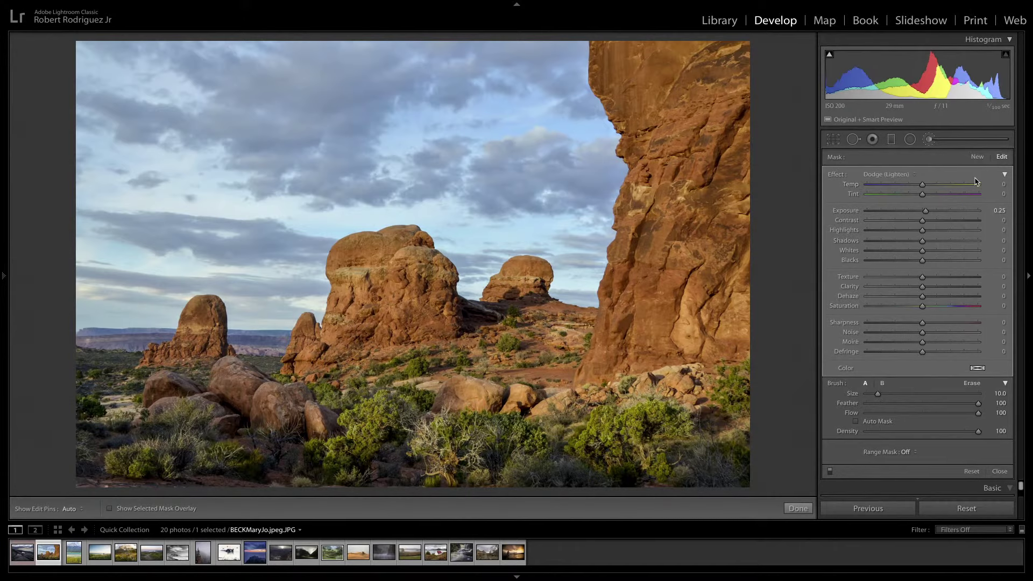
Add a slightly tilted graduated filter with the Dodge (Lighten) effect over the sky, its transition crossing the central rock formation
{"action": "left_click", "coordinate": [892, 139]}
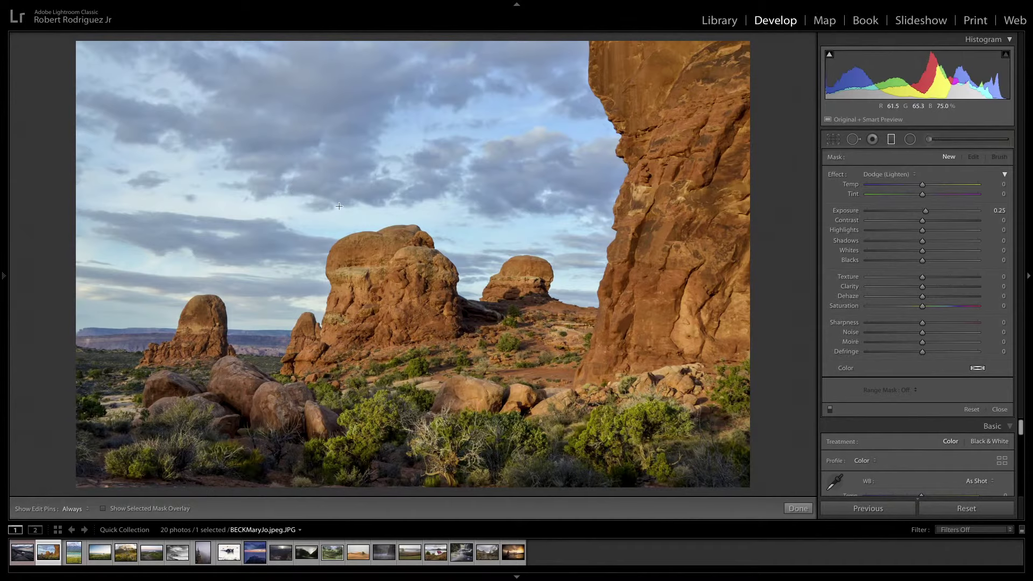
{"action": "left_click_drag", "start_coordinate": [354, 264], "coordinate": [369, 351]}
{"action": "left_click_drag", "start_coordinate": [362, 307], "coordinate": [360, 299]}
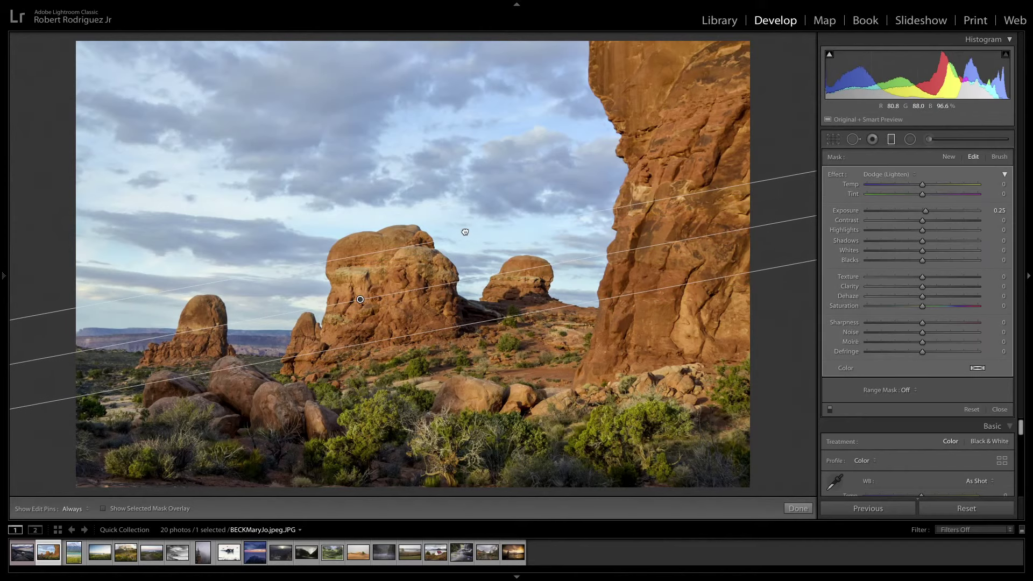
{"action": "left_click_drag", "start_coordinate": [359, 299], "coordinate": [381, 307]}
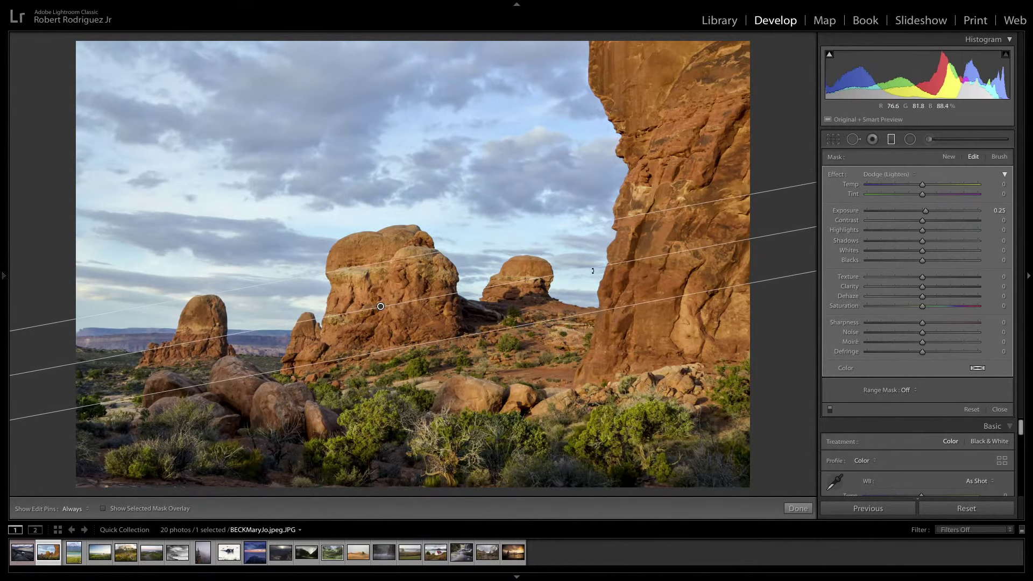
{"action": "left_click_drag", "start_coordinate": [593, 271], "coordinate": [594, 274]}
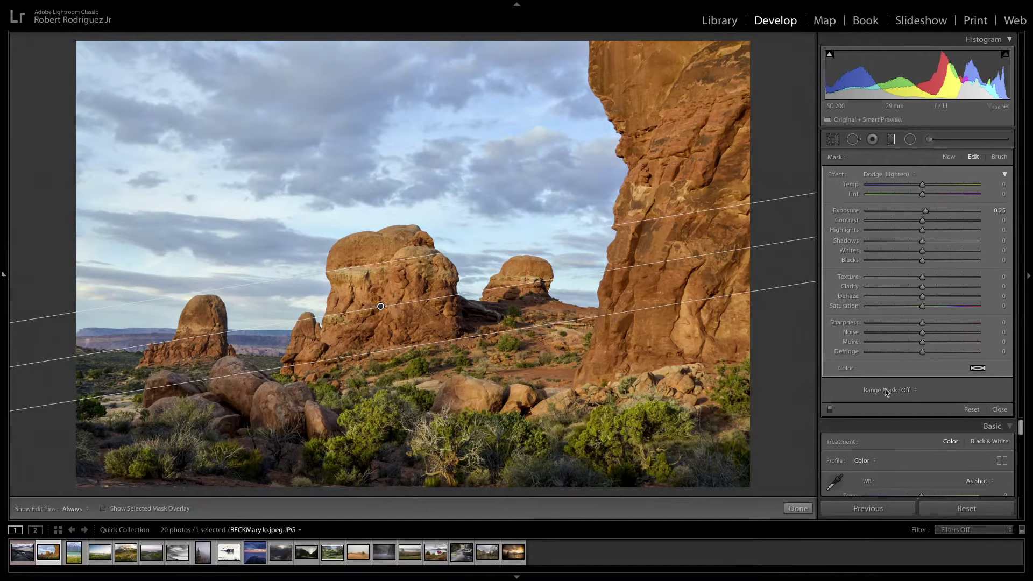
Restrict the graduated filter with a Color range mask by sampling an area of the blue sky and clouds
{"action": "left_click", "coordinate": [913, 396]}
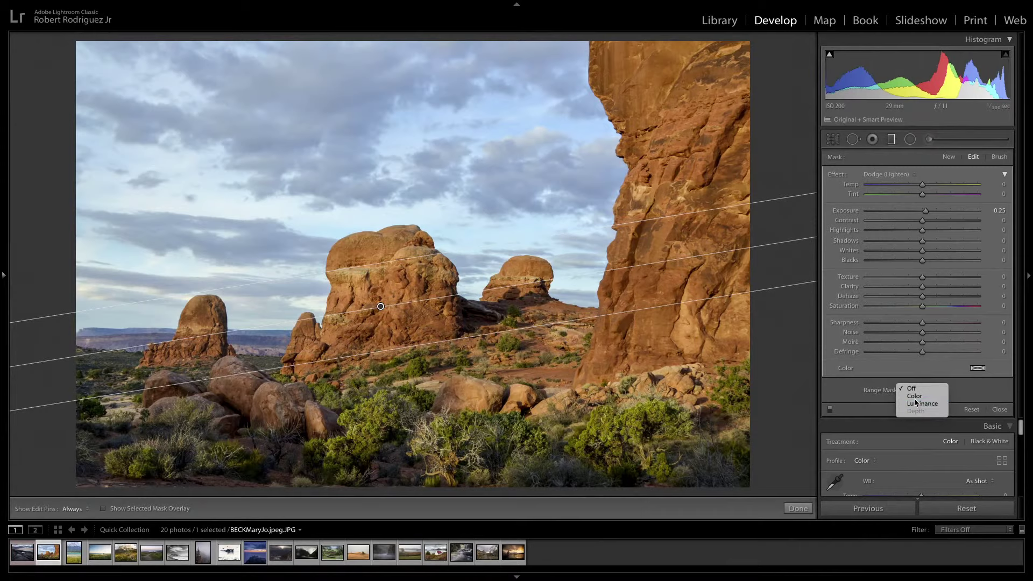
{"action": "left_click", "coordinate": [914, 396]}
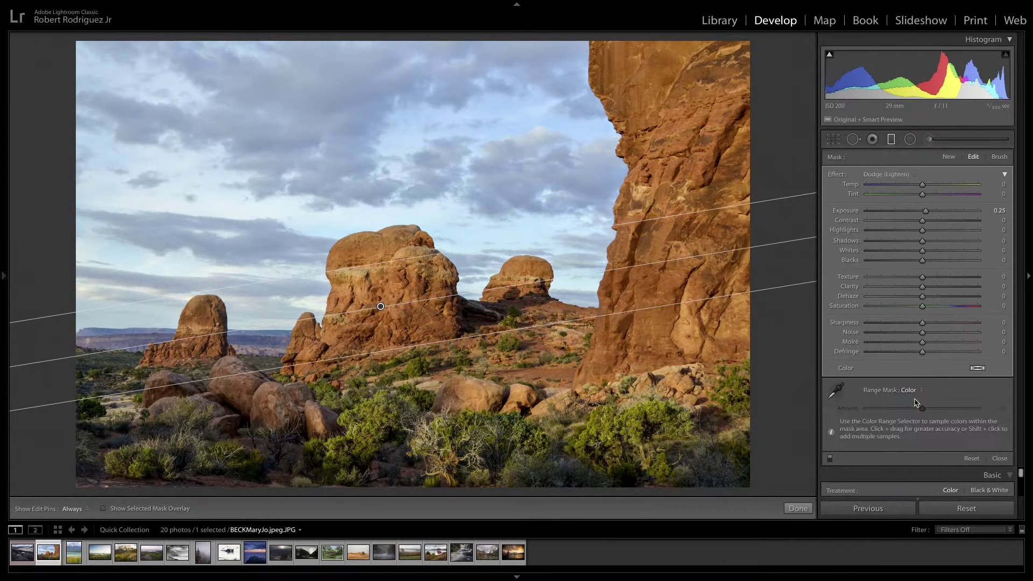
{"action": "left_click", "coordinate": [839, 393]}
{"action": "left_click_drag", "start_coordinate": [393, 134], "coordinate": [448, 180]}
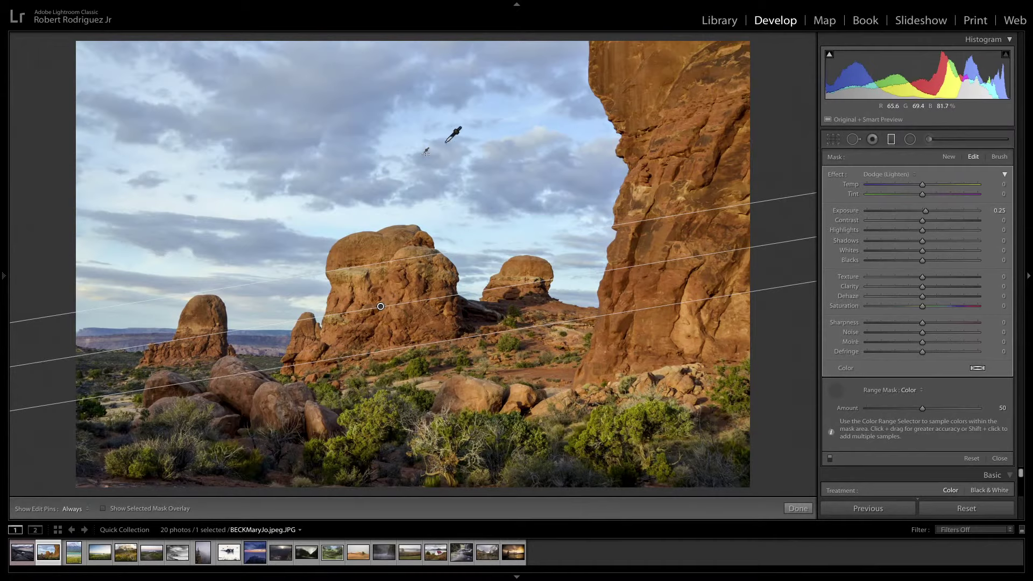
{"action": "left_click", "coordinate": [838, 383]}
{"action": "mouse_move", "coordinate": [381, 306]}
Set the sky gradient's exposure to 0.15, highlights to -15, whites to 14 and clarity to 25, and finish the filter
{"action": "double_click", "coordinate": [839, 211]}
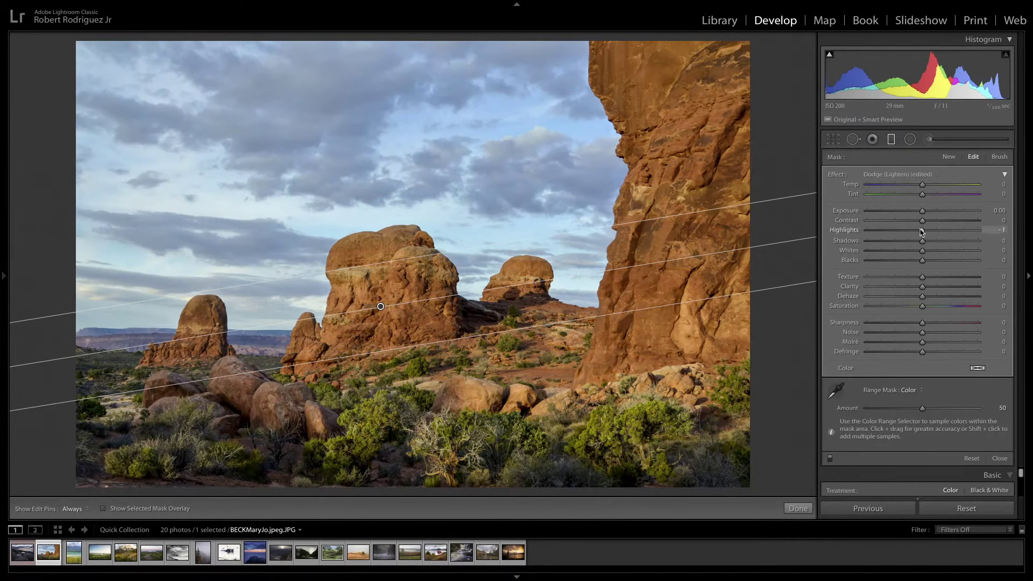
{"action": "left_click_drag", "start_coordinate": [922, 231], "coordinate": [908, 235]}
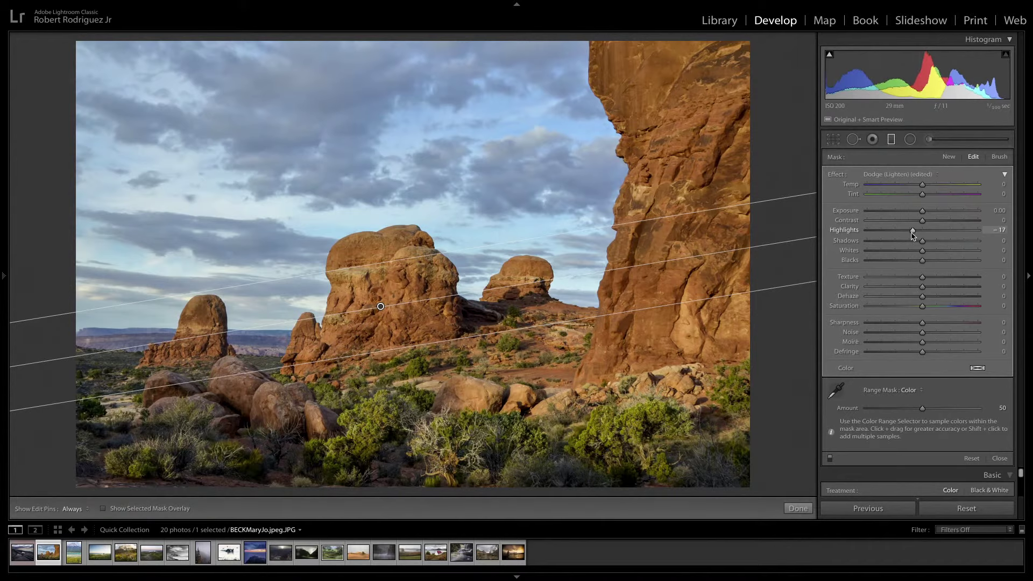
{"action": "left_click_drag", "start_coordinate": [911, 232], "coordinate": [914, 232]}
{"action": "left_click_drag", "start_coordinate": [921, 288], "coordinate": [936, 289]}
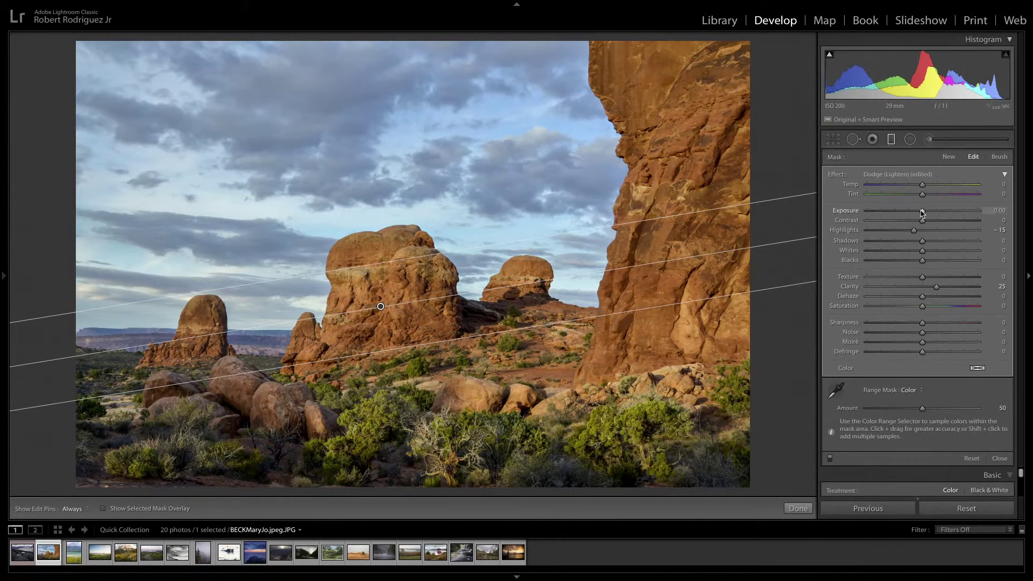
{"action": "left_click_drag", "start_coordinate": [924, 211], "coordinate": [925, 212]}
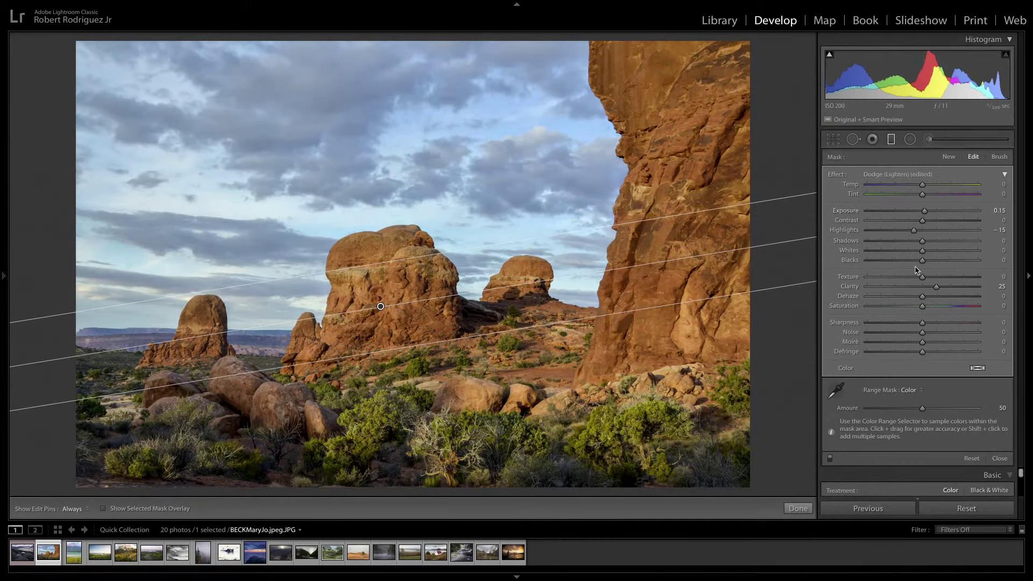
{"action": "left_click_drag", "start_coordinate": [925, 249], "coordinate": [932, 251]}
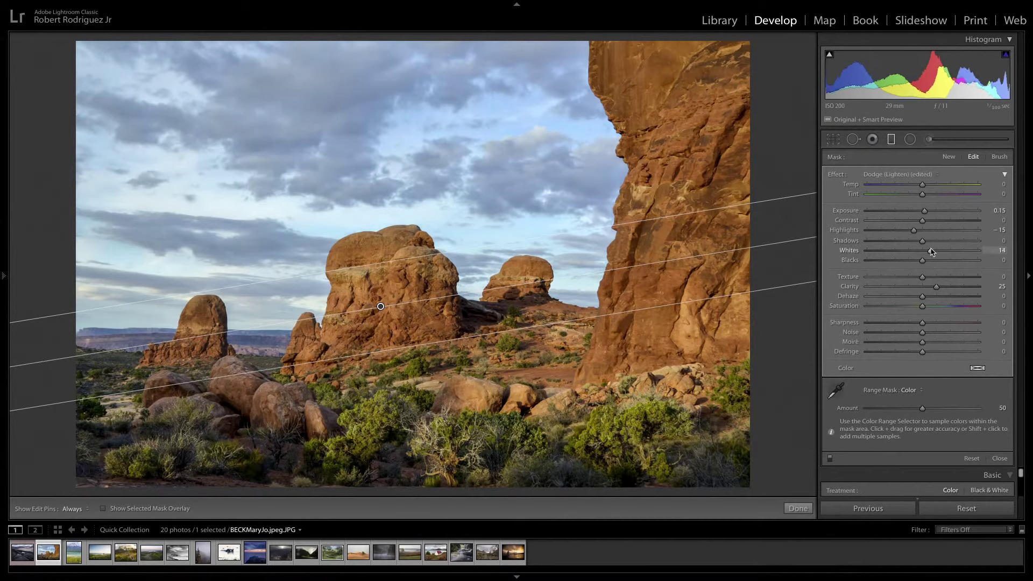
{"action": "left_click", "coordinate": [1000, 458]}
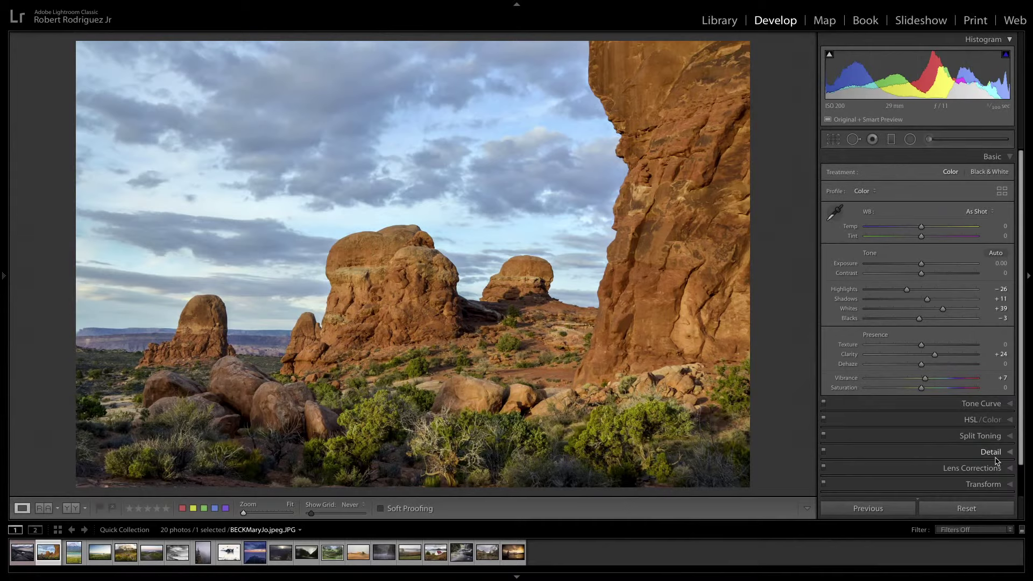
Compare the desert photo before and after editing, both full-frame and side by side with the panels hidden
{"action": "key", "text": "backslash"}
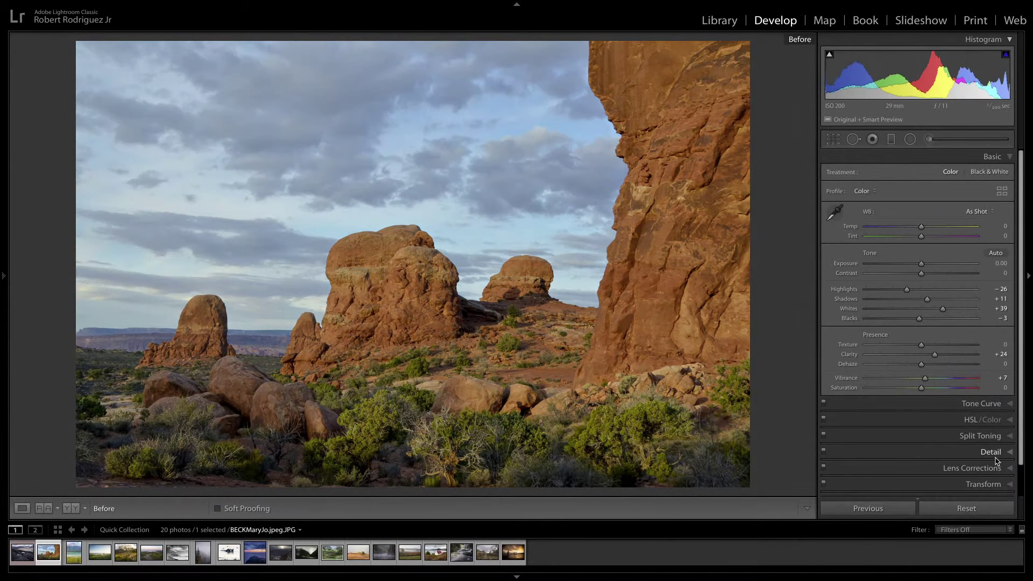
{"action": "key", "text": "backslash"}
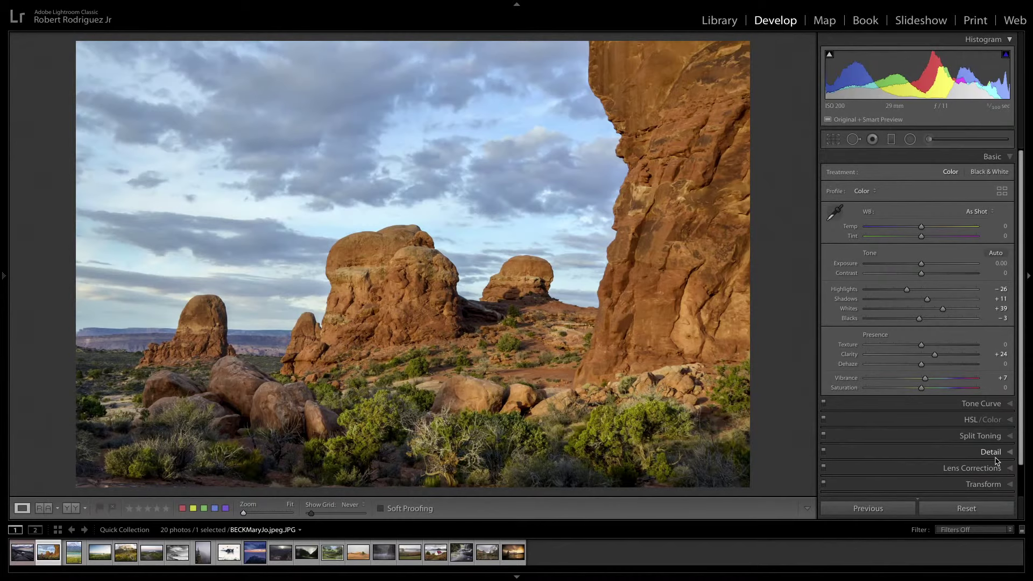
{"action": "key", "text": "y"}
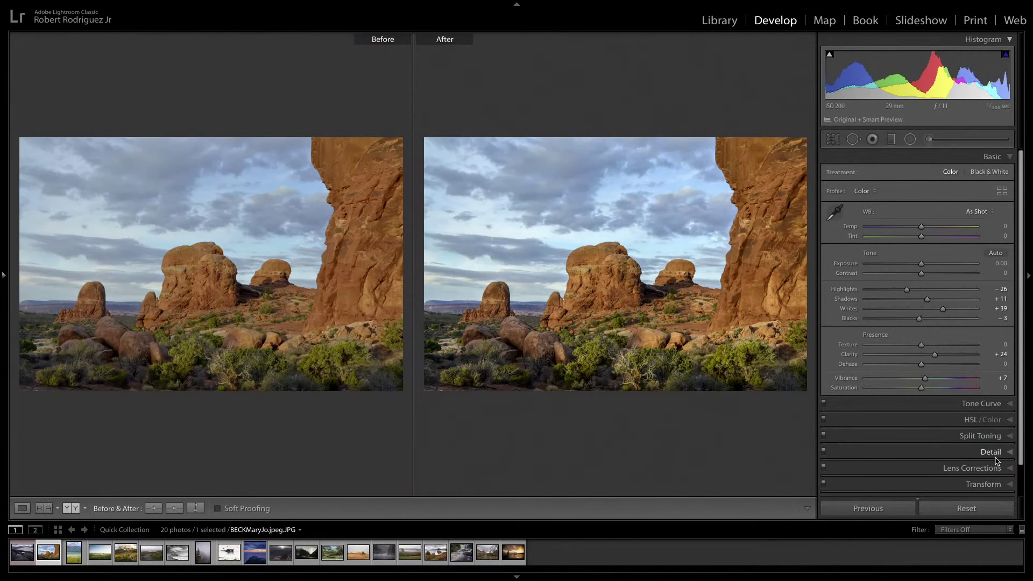
{"action": "key", "text": "shift+Tab"}
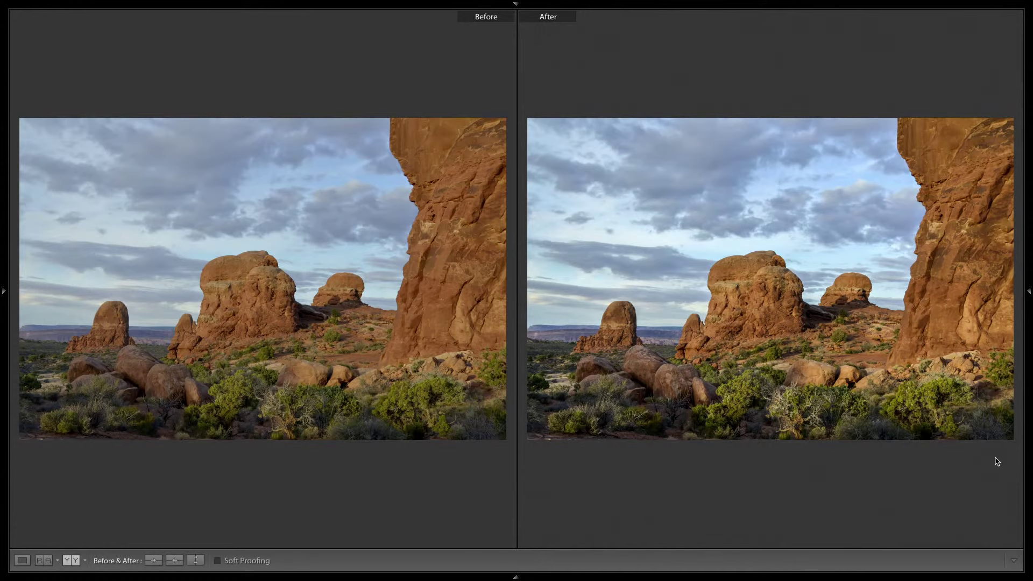
{"action": "key", "text": "y"}
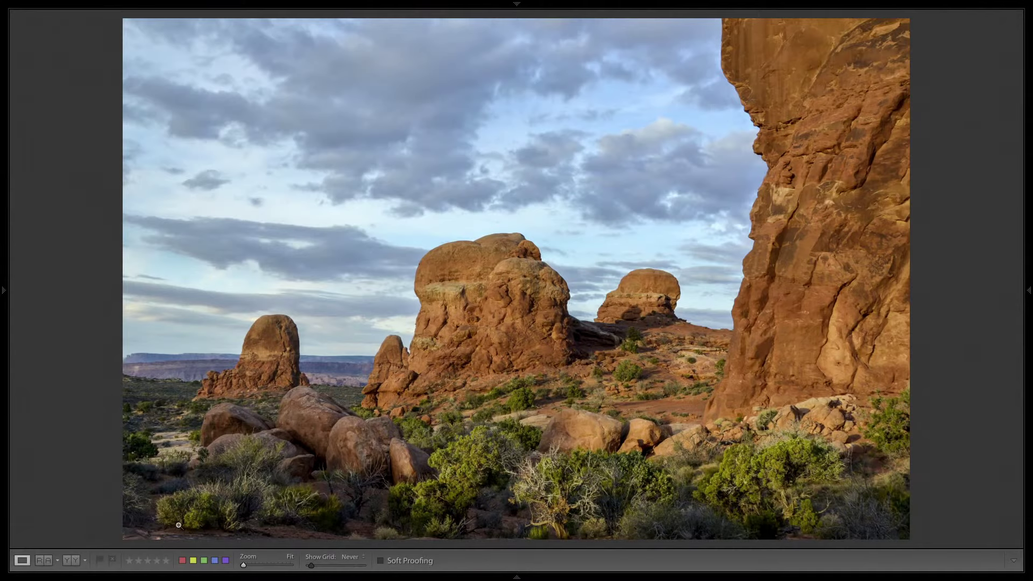
Clean up the small distraction in the lower-left corner of the desert photo with the Spot Removal tool
{"action": "key", "text": "q"}
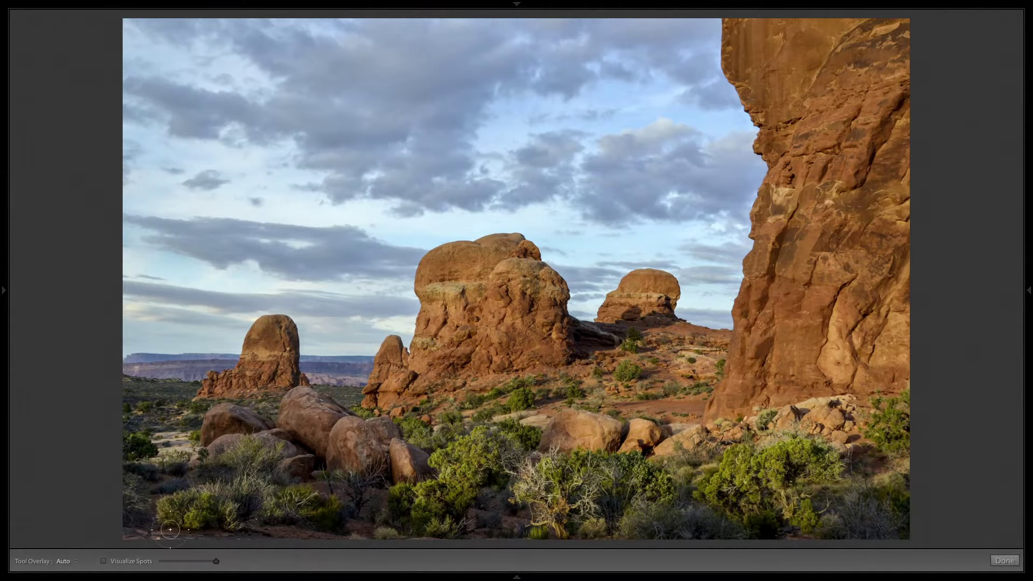
{"action": "scroll", "coordinate": [170, 530], "scroll_direction": "down", "scroll_amount": 3}
{"action": "left_click", "coordinate": [157, 535]}
{"action": "left_click_drag", "start_coordinate": [148, 507], "coordinate": [192, 538]}
{"action": "key", "text": "q"}
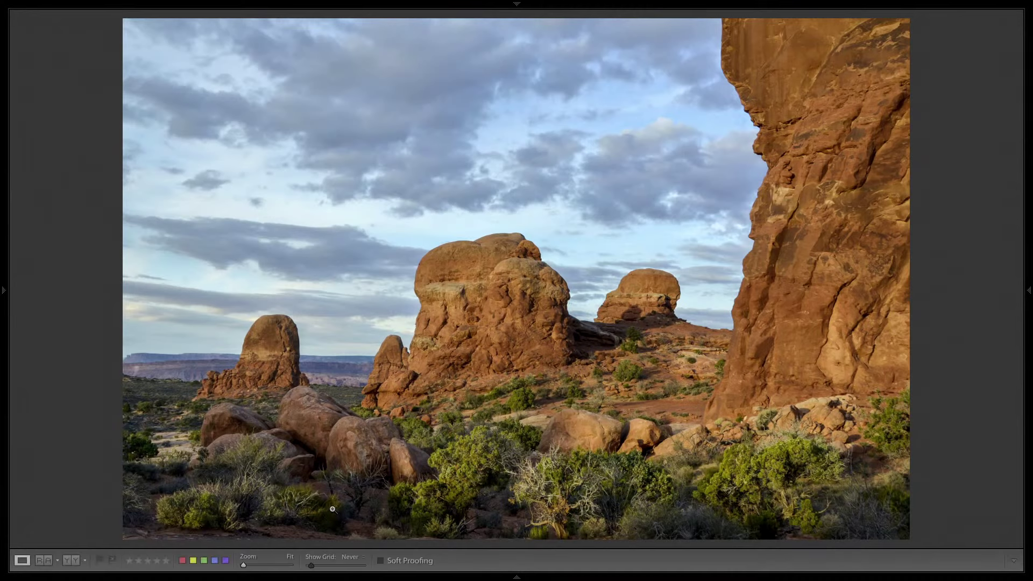
Open the vertical turquoise lake and mountain photo for developing, with its info overlay hidden and the adjustment panels shown
{"action": "key", "text": "g"}
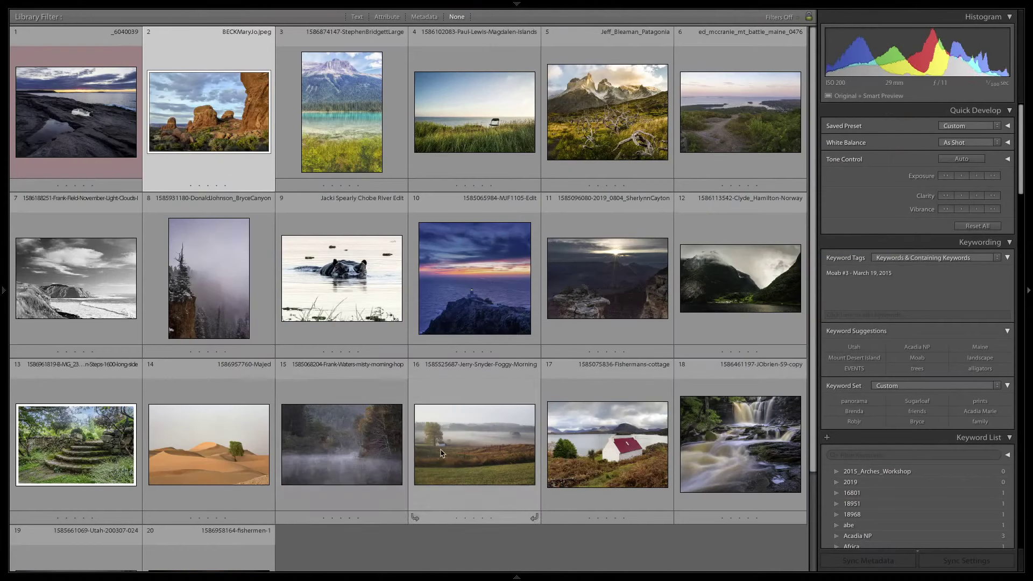
{"action": "double_click", "coordinate": [346, 101]}
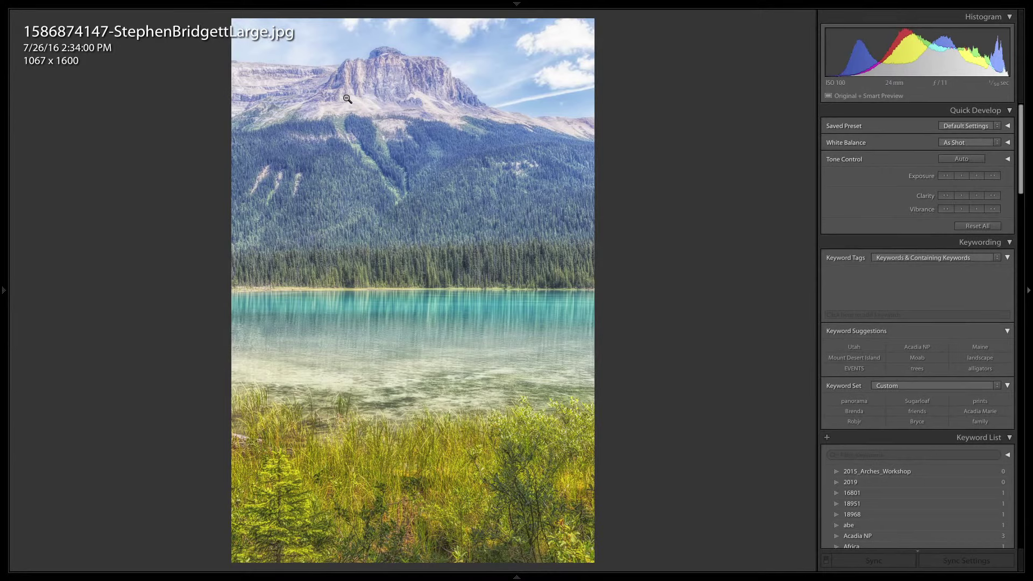
{"action": "key", "text": "i"}
{"action": "key", "text": "i"}
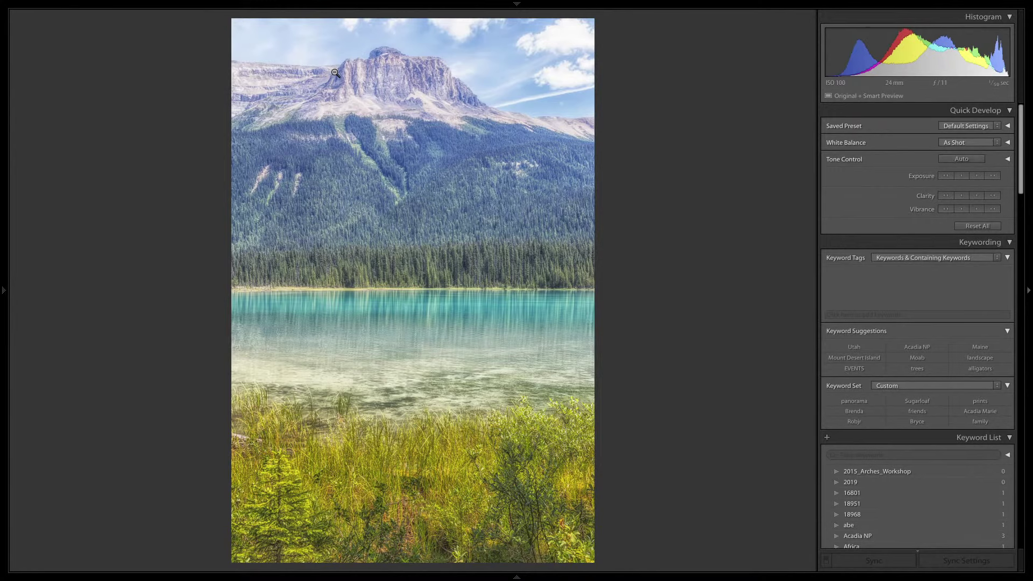
{"action": "key", "text": "d"}
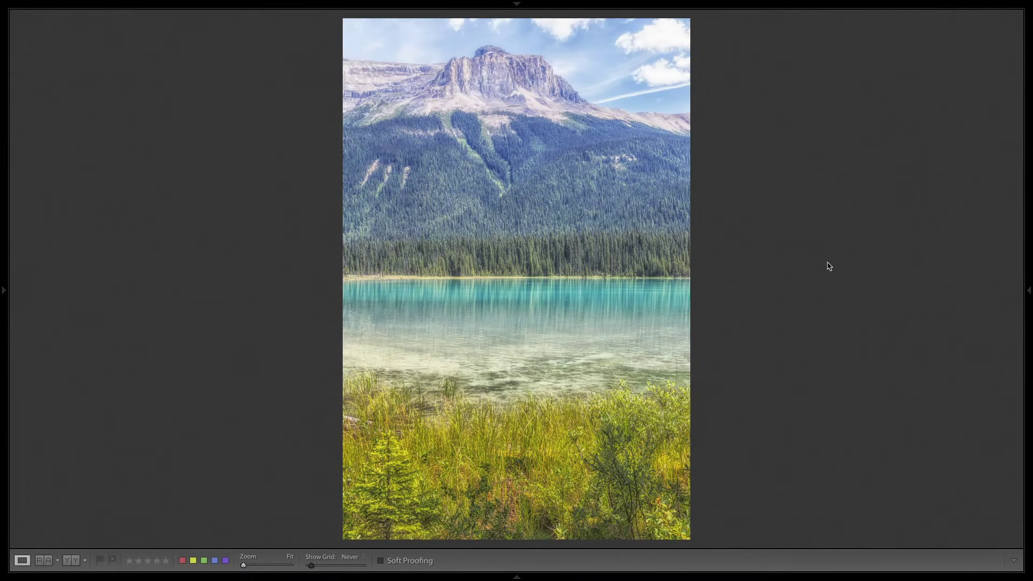
{"action": "left_click", "coordinate": [1028, 290]}
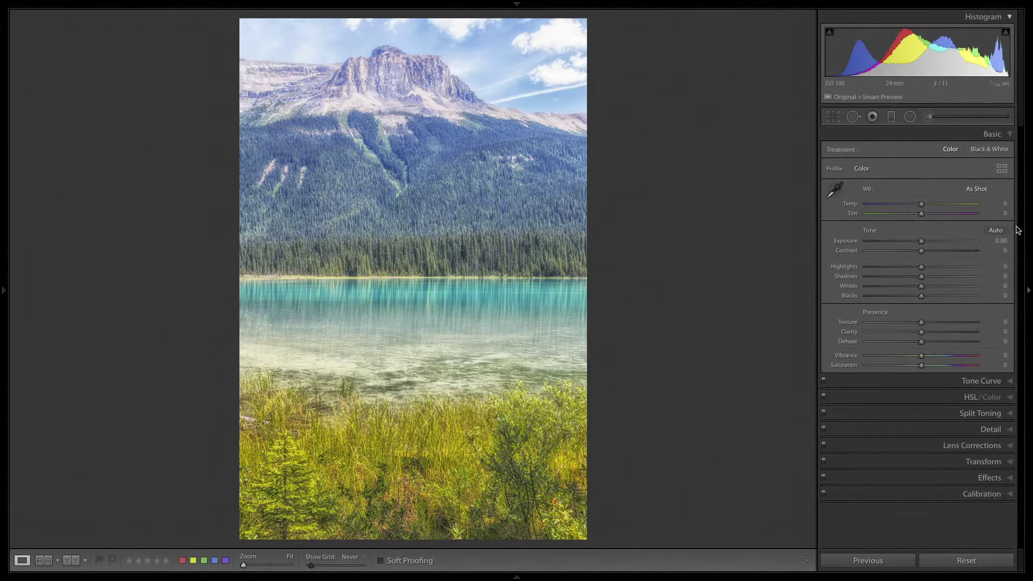
Set the lake photo's blacks to -45 and whites to +15
{"action": "left_click", "coordinate": [921, 296], "text": "alt"}
{"action": "left_click_drag", "start_coordinate": [921, 300], "coordinate": [893, 305]}
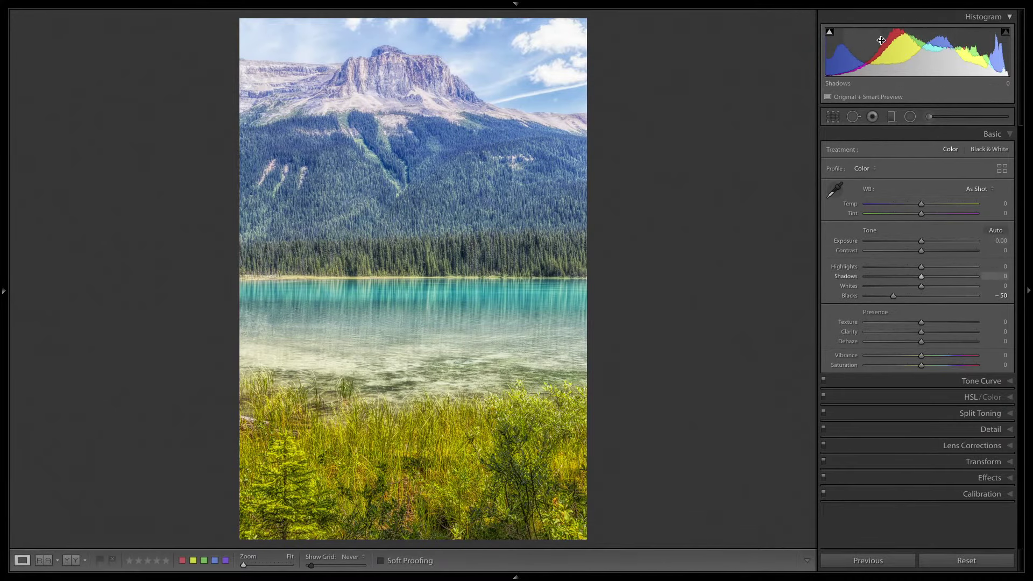
{"action": "left_click_drag", "start_coordinate": [894, 297], "coordinate": [897, 298]}
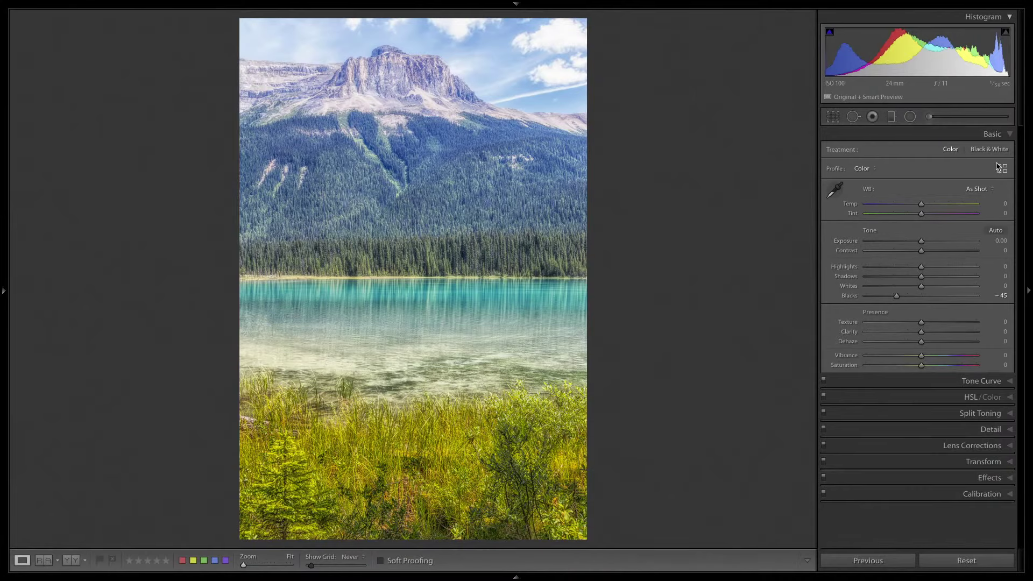
{"action": "left_click_drag", "start_coordinate": [921, 286], "coordinate": [933, 284]}
{"action": "left_click_drag", "start_coordinate": [932, 284], "coordinate": [929, 285]}
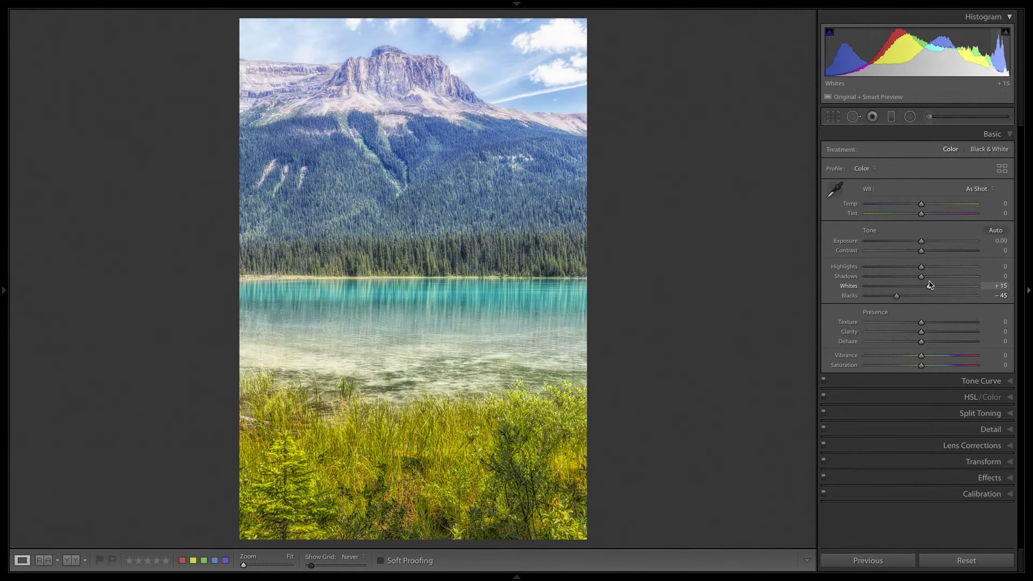
Darken the dark tree line along the far shore with a size 7 adjustment brush using the Burn (Darken) effect
{"action": "left_click", "coordinate": [929, 117]}
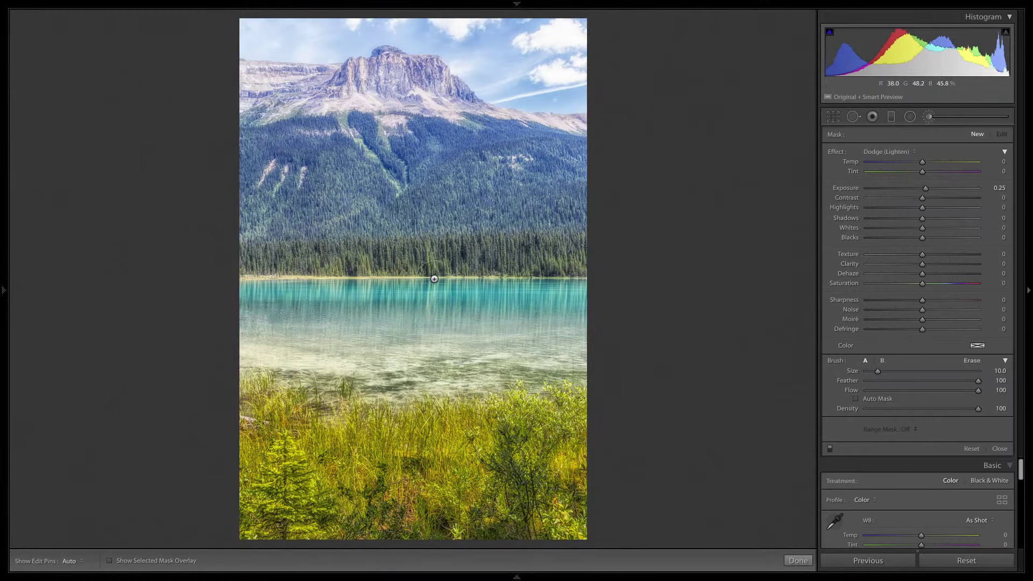
{"action": "left_click", "coordinate": [893, 152]}
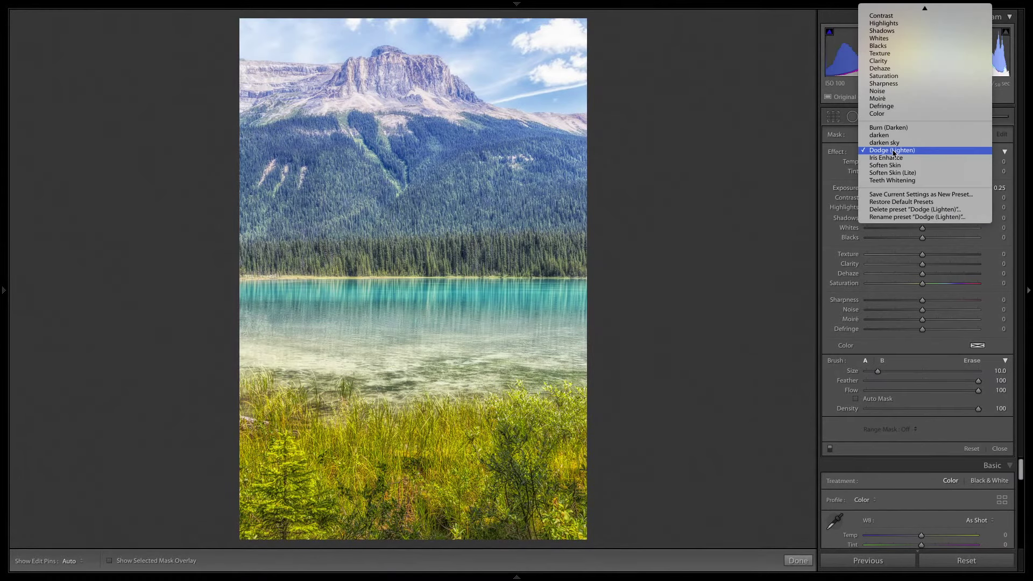
{"action": "left_click", "coordinate": [890, 129]}
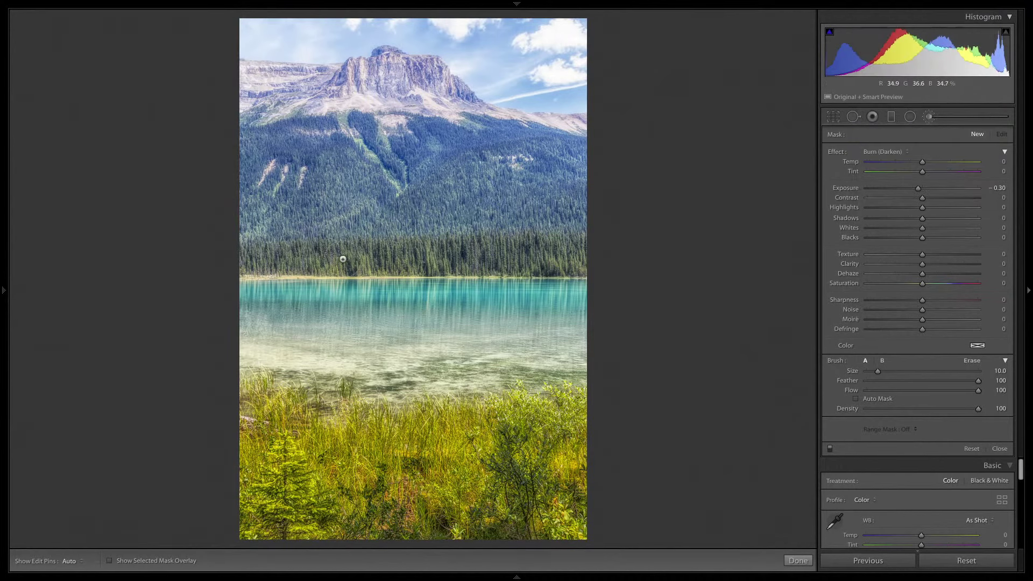
{"action": "scroll", "coordinate": [305, 256], "scroll_direction": "down", "scroll_amount": 4}
{"action": "scroll", "coordinate": [250, 257], "scroll_direction": "up", "scroll_amount": 1}
{"action": "key", "text": "h"}
{"action": "left_click_drag", "start_coordinate": [250, 258], "coordinate": [583, 253]}
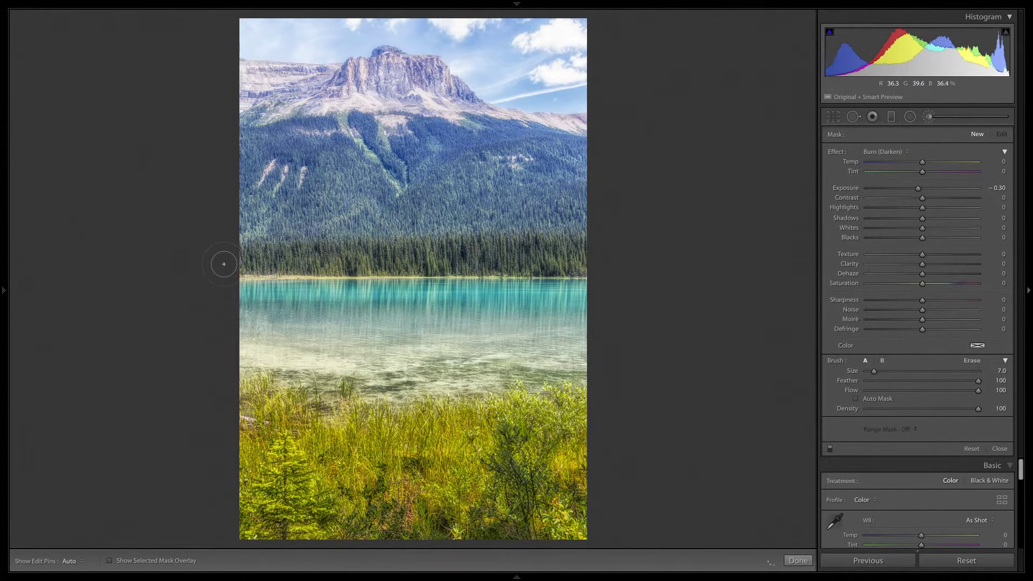
{"action": "key", "text": "h"}
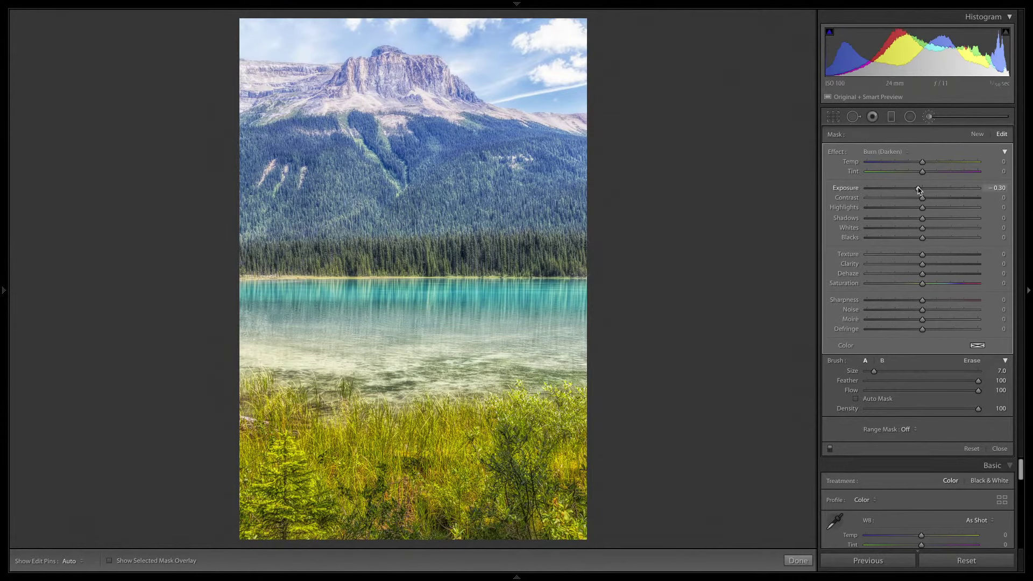
Set the tree-line burn adjustment's exposure to -0.34 and reduce the brush size to 5
{"action": "mouse_move", "coordinate": [919, 189]}
{"action": "left_mouse_down"}
{"action": "mouse_move", "coordinate": [910, 190]}
{"action": "mouse_move", "coordinate": [932, 193]}
{"action": "mouse_move", "coordinate": [917, 195]}
{"action": "left_mouse_up"}
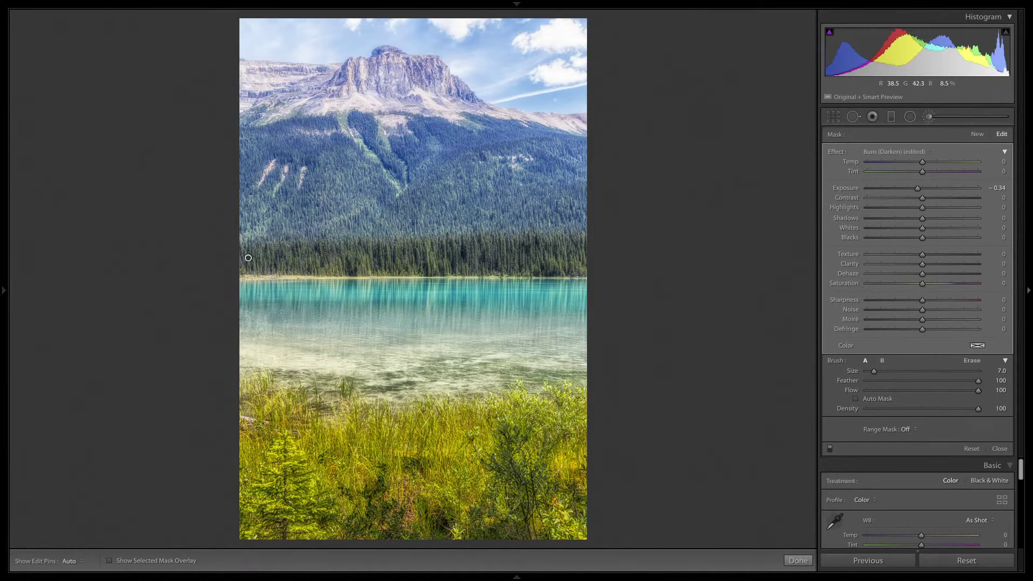
{"action": "key", "text": "bracketleft"}
{"action": "key", "text": "bracketleft"}
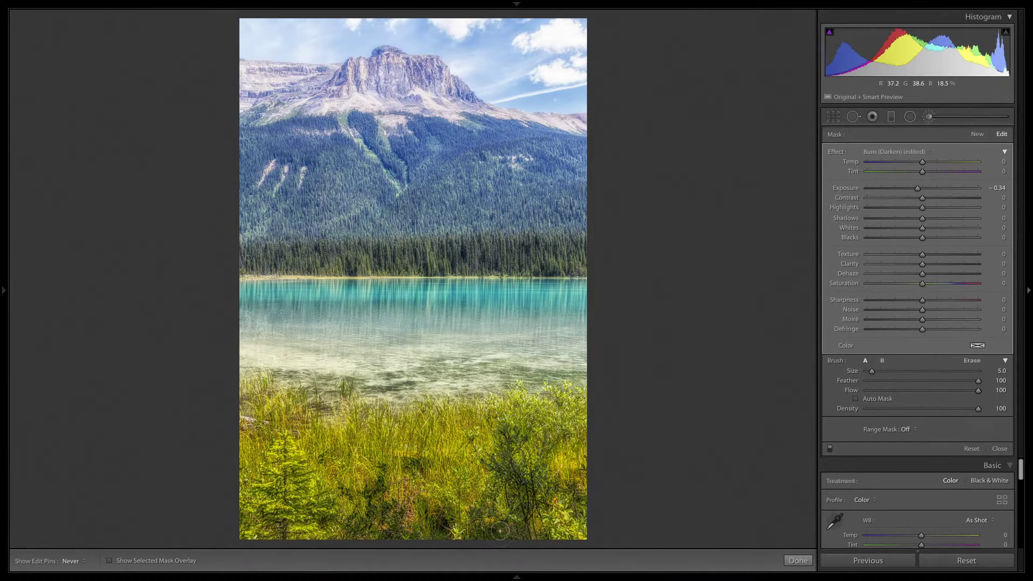
Lower the brush flow to 78 and burn the dark patches in the shallow water just above the foreground grass
{"action": "key", "text": "h"}
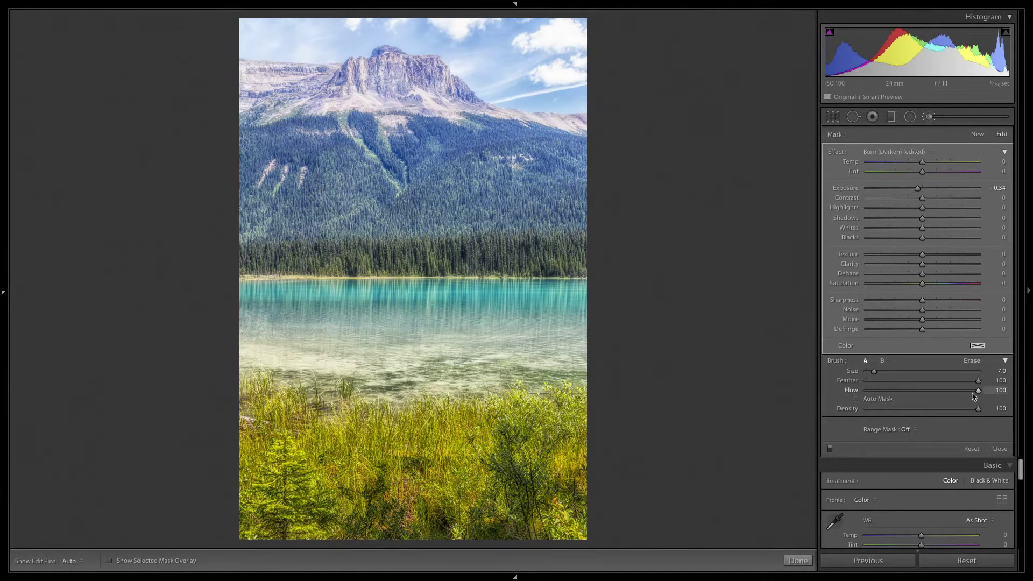
{"action": "left_click_drag", "start_coordinate": [977, 391], "coordinate": [953, 392]}
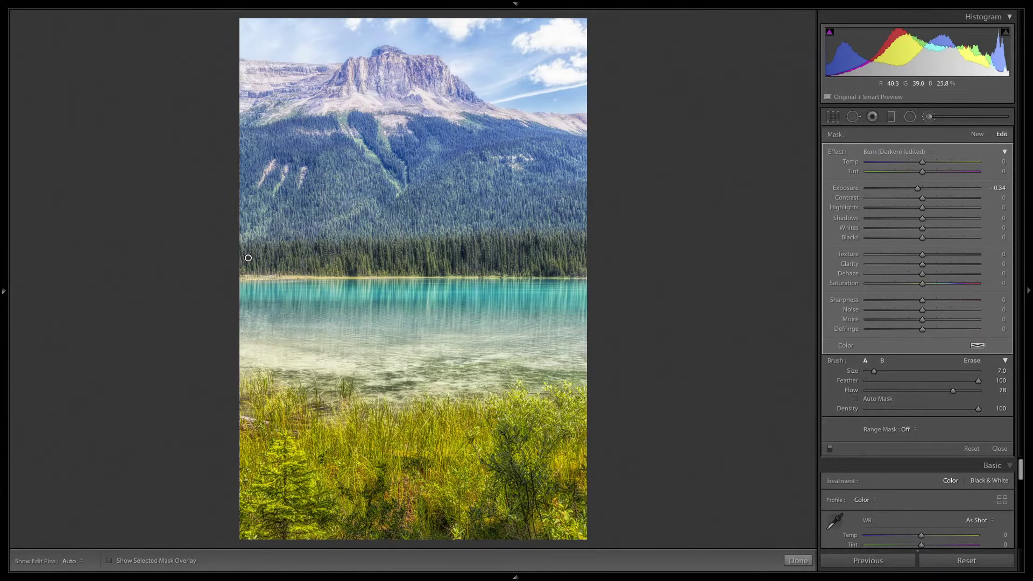
{"action": "key", "text": "h"}
{"action": "mouse_move", "coordinate": [410, 382]}
{"action": "left_mouse_down"}
{"action": "mouse_move", "coordinate": [469, 371]}
{"action": "mouse_move", "coordinate": [536, 378]}
{"action": "left_mouse_up"}
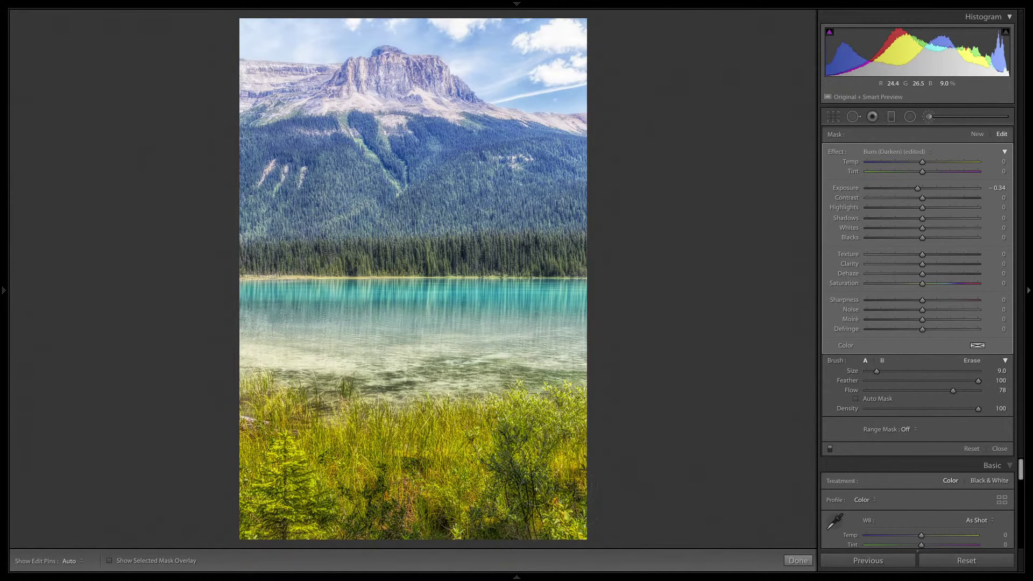
{"action": "key", "text": "h"}
{"action": "key", "text": "h"}
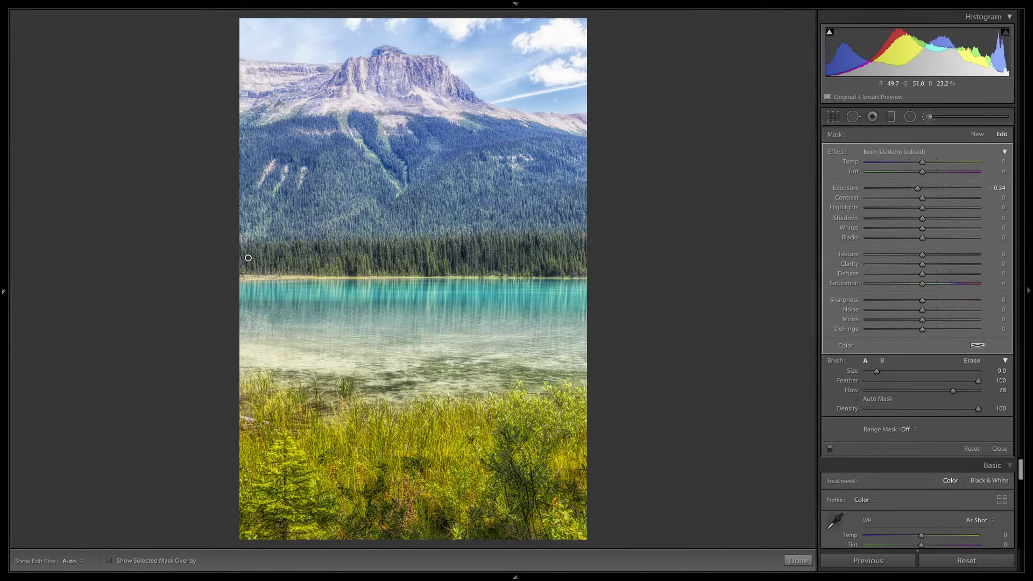
Start a new brush mask with the Dodge (Lighten) effect, lighten the foreground grass and enlarge the brush to size 10
{"action": "left_click", "coordinate": [978, 135]}
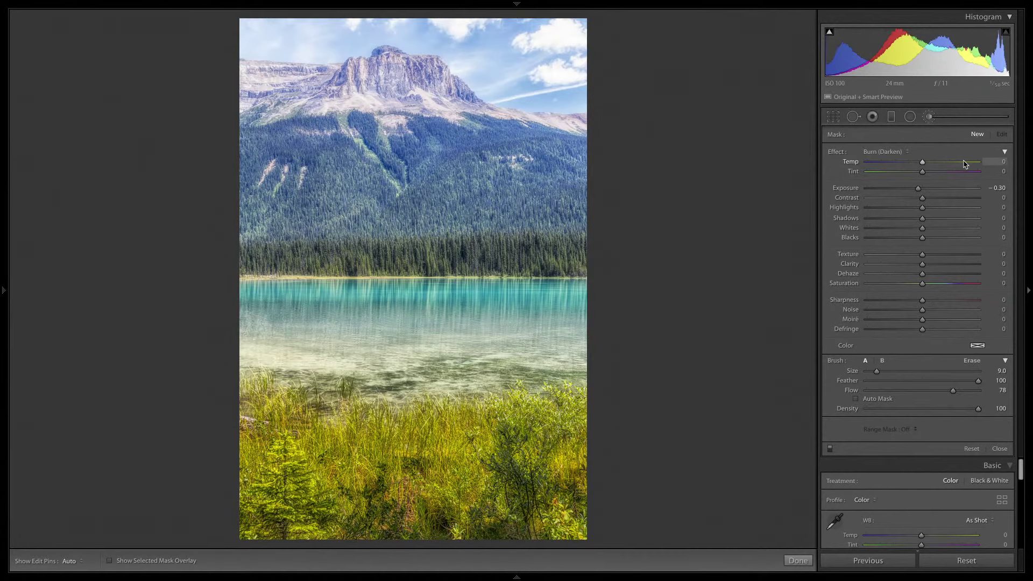
{"action": "left_click", "coordinate": [899, 153]}
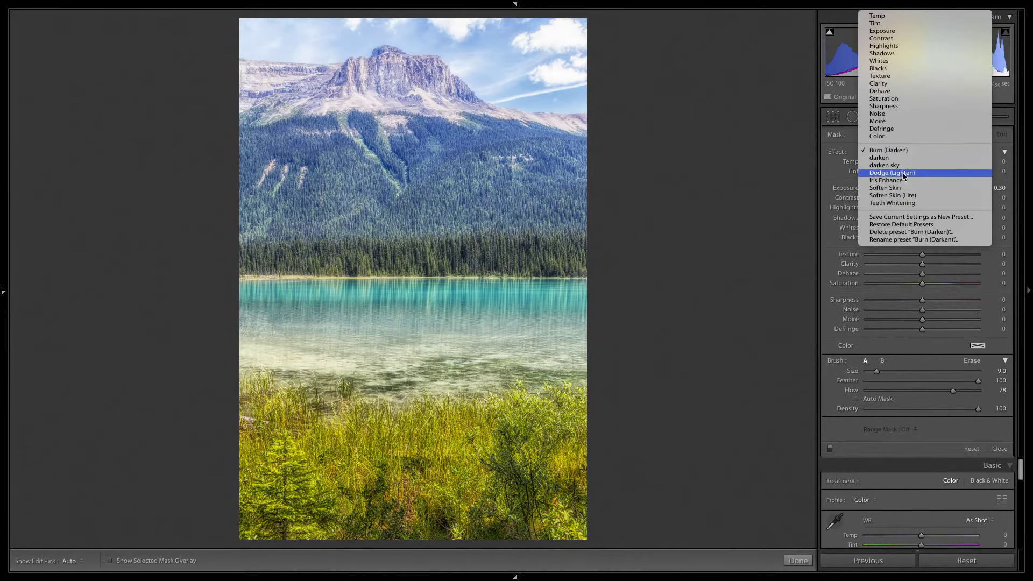
{"action": "left_click", "coordinate": [904, 174]}
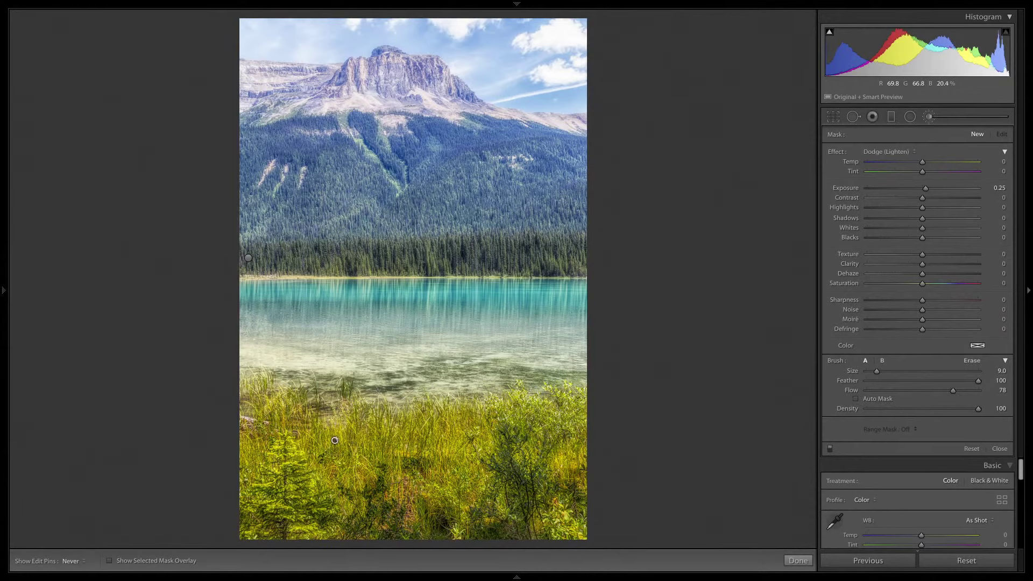
{"action": "key", "text": "h"}
{"action": "key", "text": "h"}
{"action": "scroll", "coordinate": [334, 441], "scroll_direction": "up", "scroll_amount": 1}
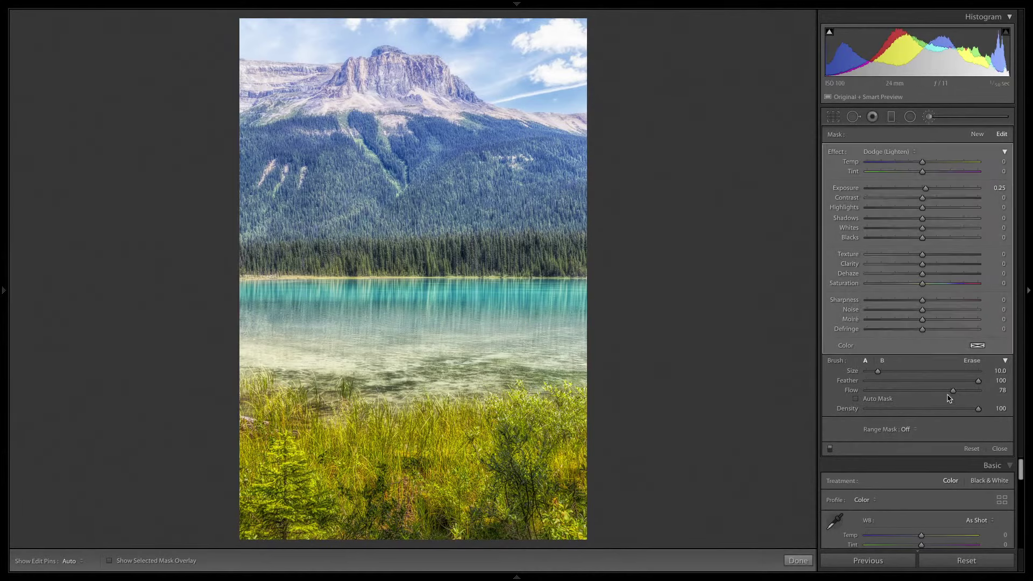
Raise the brush flow to 100, dodge more of the sunlit foreground bushes and grass, and undo the last stroke
{"action": "left_click_drag", "start_coordinate": [950, 391], "coordinate": [986, 391]}
{"action": "key", "text": "h"}
{"action": "key", "text": "h"}
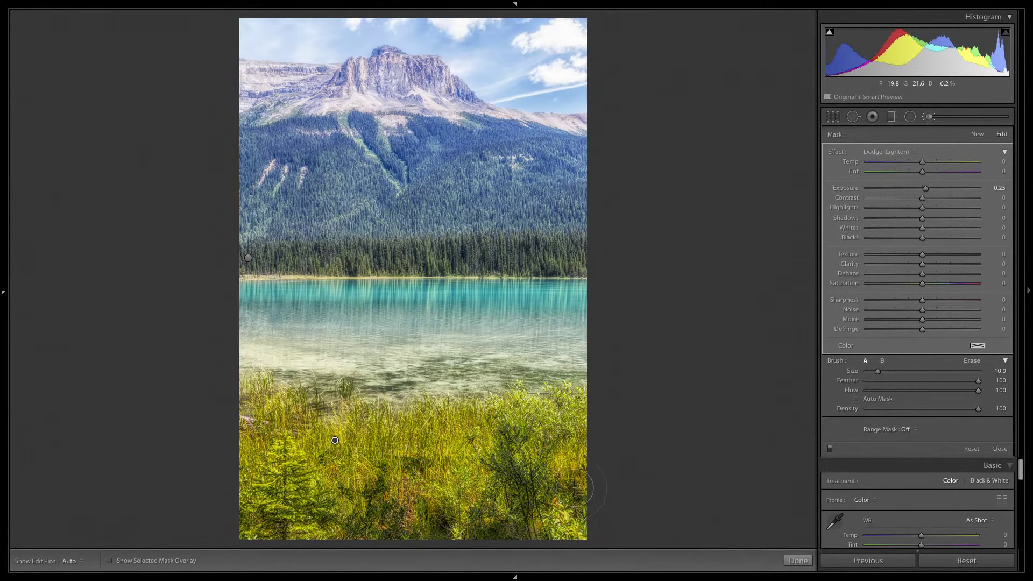
{"action": "key", "text": "ctrl+z"}
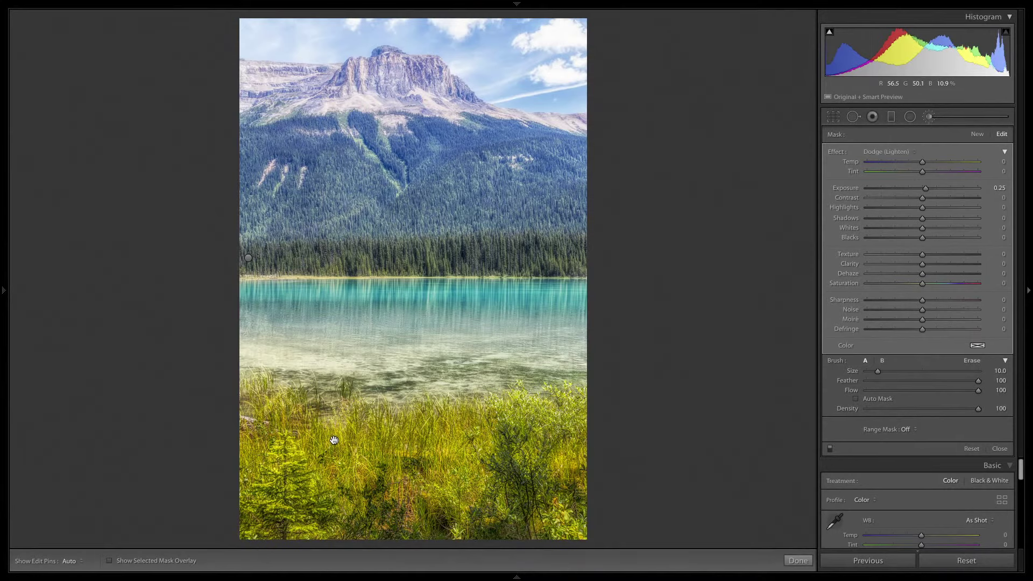
Inspect the painted areas of the foreground dodge mask, and select the tree-line burn adjustment to review its coverage
{"action": "key", "text": "o"}
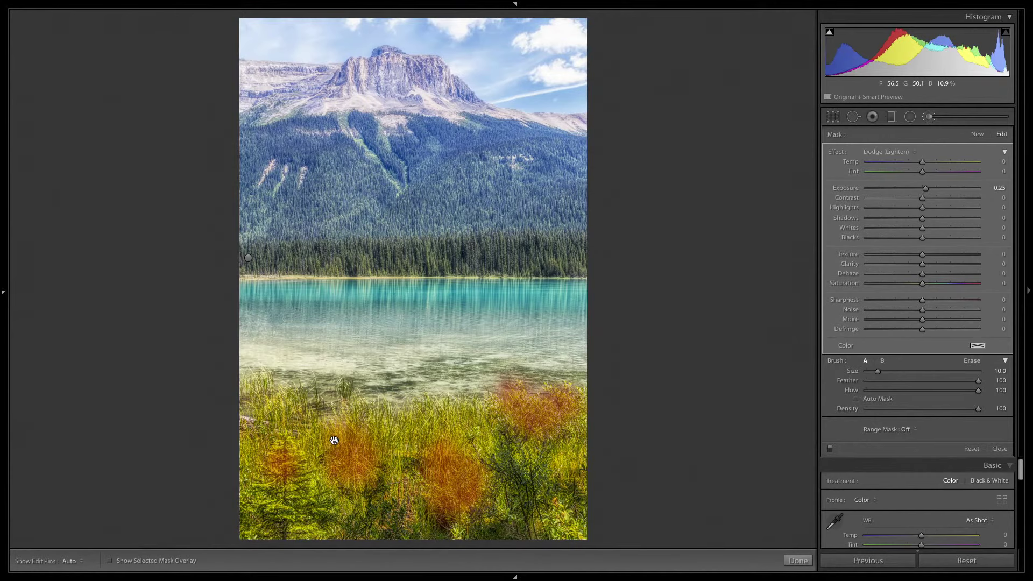
{"action": "key", "text": "o"}
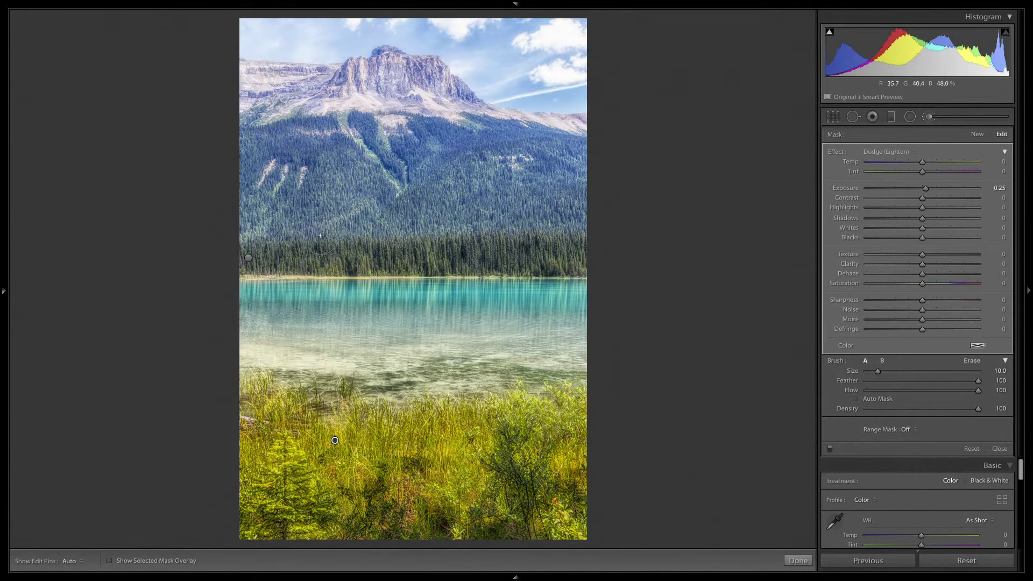
{"action": "left_click", "coordinate": [248, 258]}
{"action": "mouse_move", "coordinate": [247, 256]}
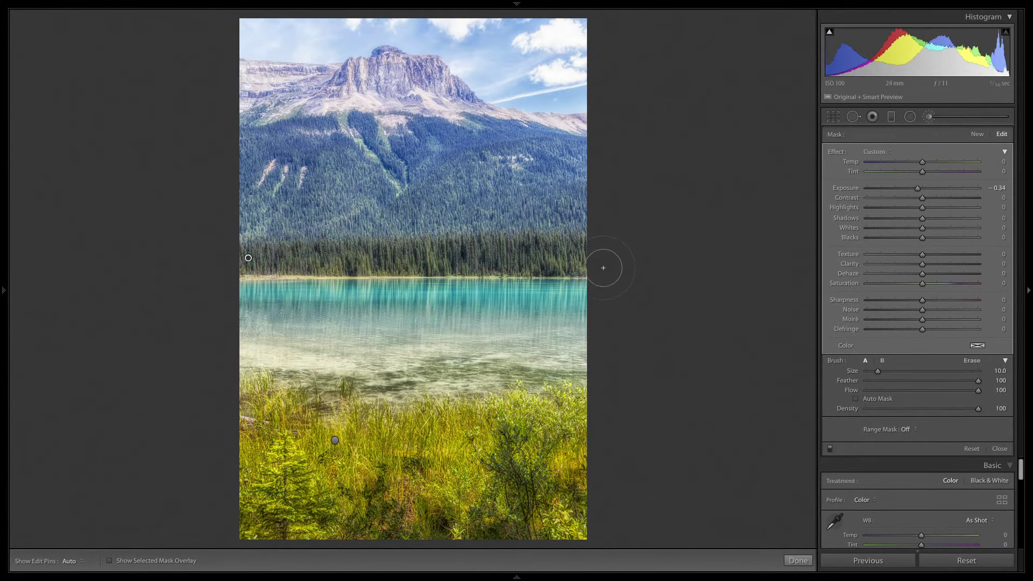
Start a new brush mask with exposure -0.17 and paint over the rocky mountain peak, reducing the brush to size 6
{"action": "left_click", "coordinate": [975, 136]}
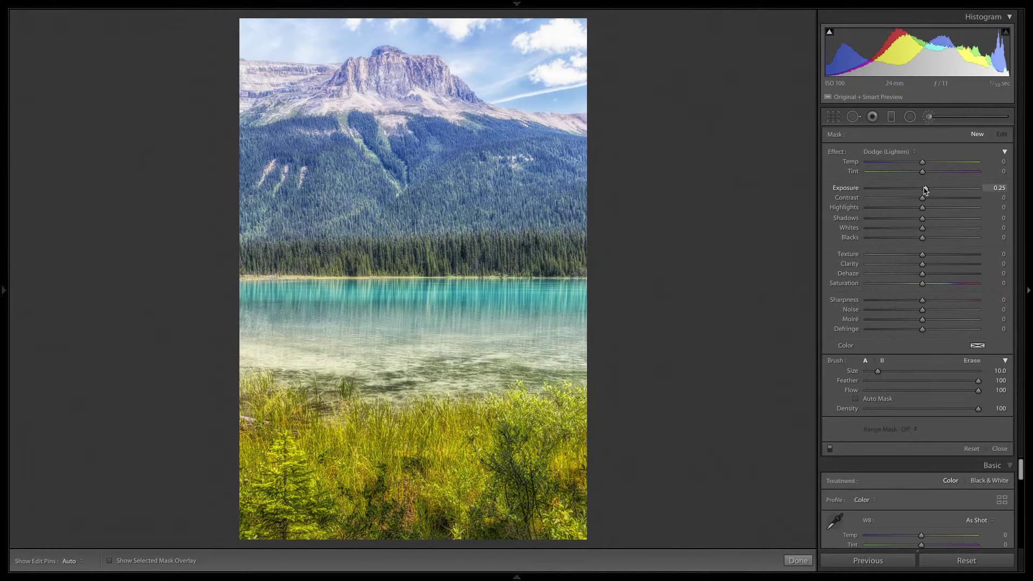
{"action": "left_click_drag", "start_coordinate": [924, 189], "coordinate": [919, 190]}
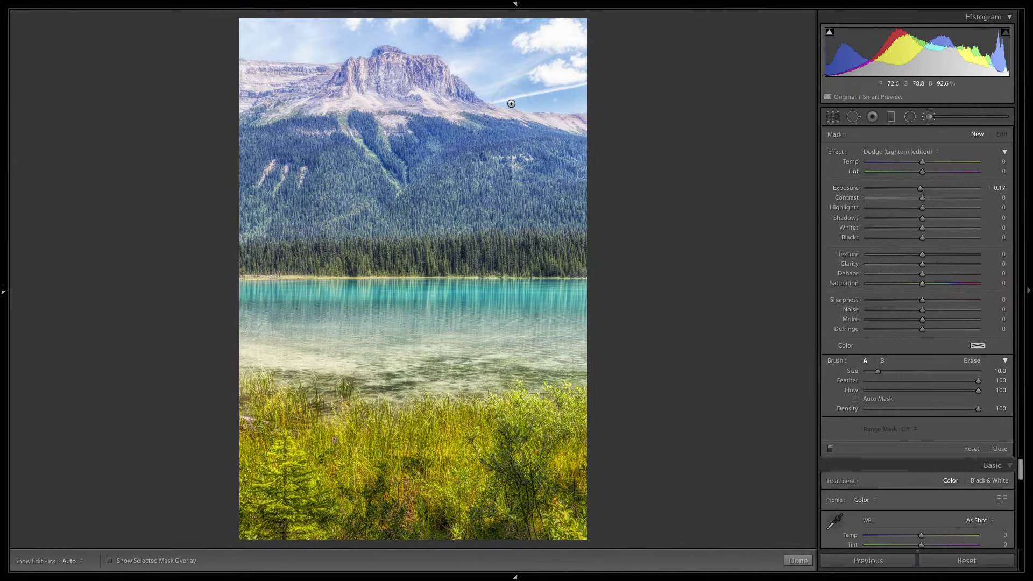
{"action": "key", "text": "h"}
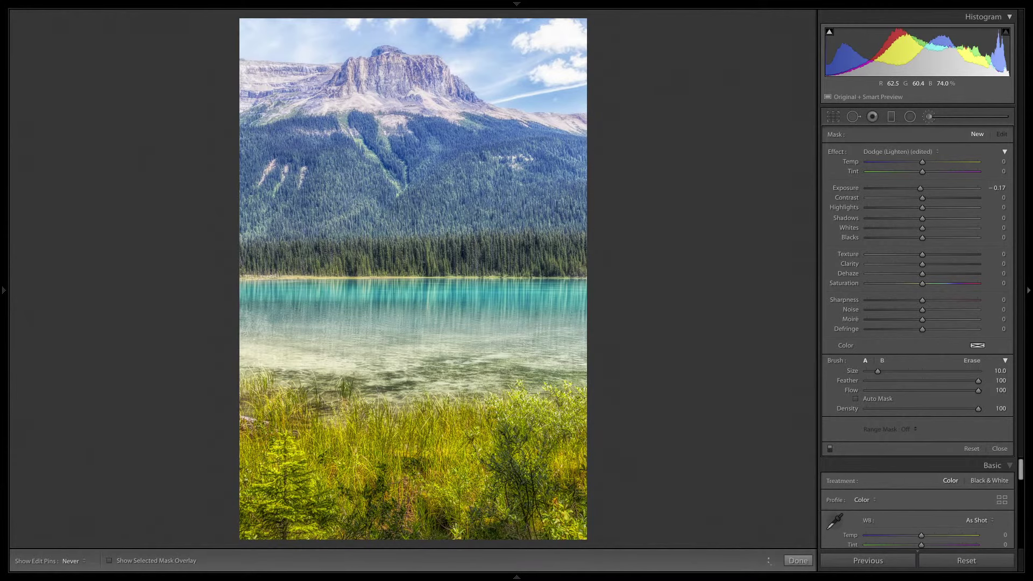
{"action": "left_click_drag", "start_coordinate": [421, 82], "coordinate": [422, 81]}
{"action": "scroll", "coordinate": [423, 80], "scroll_direction": "down", "scroll_amount": 2}
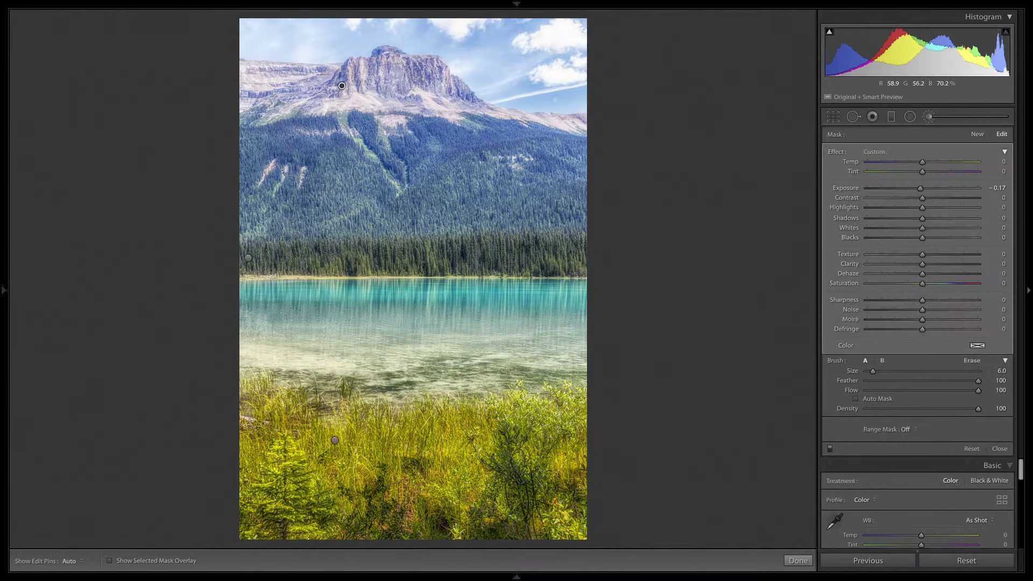
Set the mountain brush adjustment's exposure to -0.13 and clarity to 15, and enlarge the brush to size 11
{"action": "key", "text": "h"}
{"action": "key", "text": "h"}
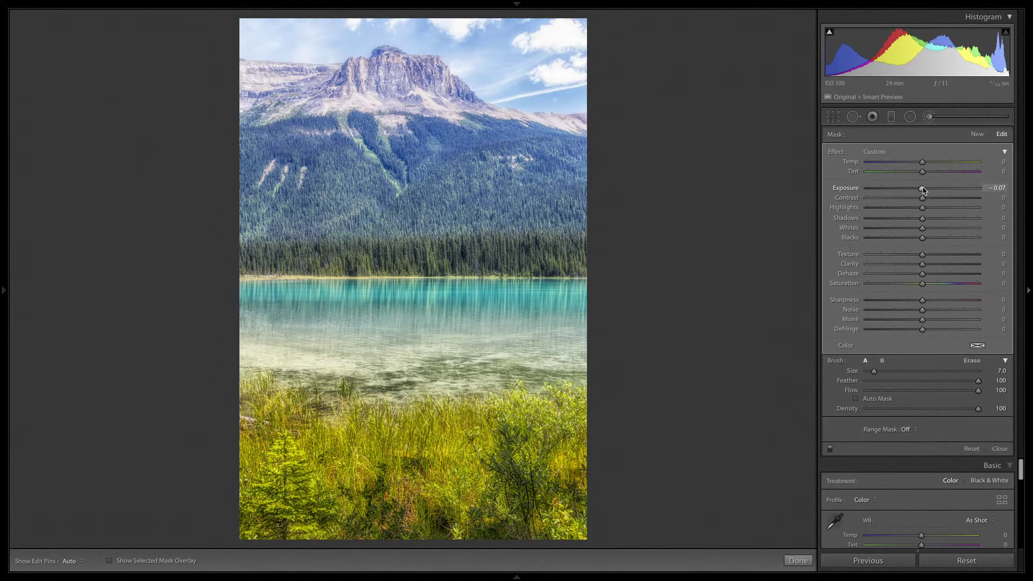
{"action": "left_click_drag", "start_coordinate": [923, 189], "coordinate": [921, 189]}
{"action": "left_click_drag", "start_coordinate": [924, 266], "coordinate": [933, 266]}
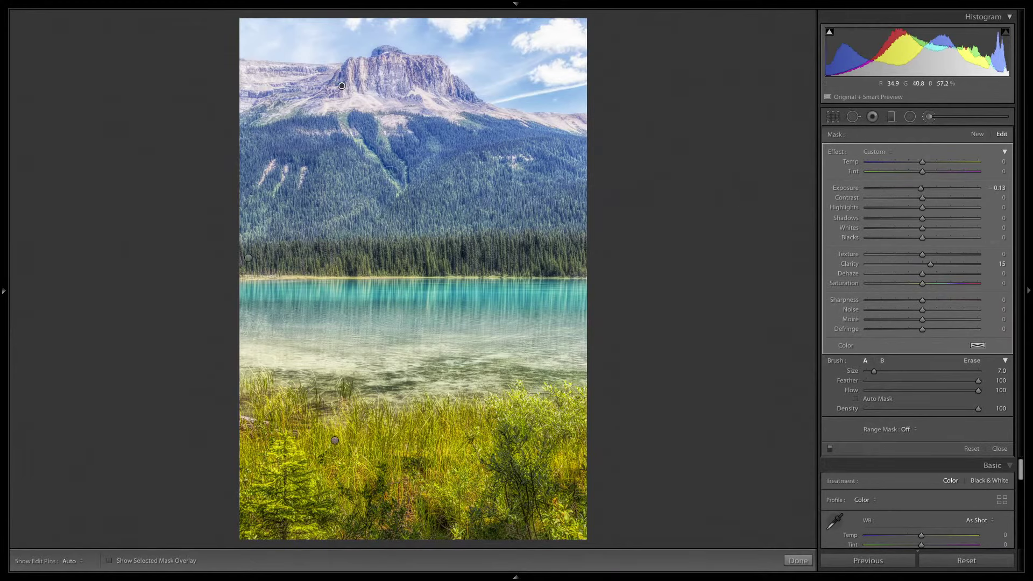
{"action": "scroll", "coordinate": [329, 150], "scroll_direction": "up", "scroll_amount": 3}
{"action": "key", "text": "h"}
{"action": "key", "text": "h"}
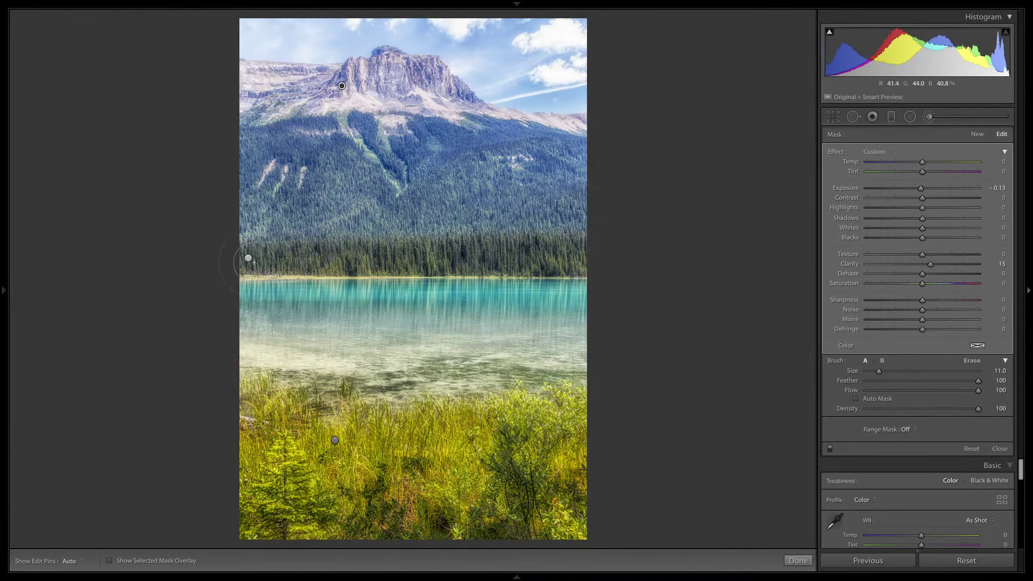
Reselect the tree-line burn adjustment, try a size 11 stroke at full flow over the lake water, and undo it
{"action": "left_click", "coordinate": [248, 258]}
{"action": "mouse_move", "coordinate": [249, 258]}
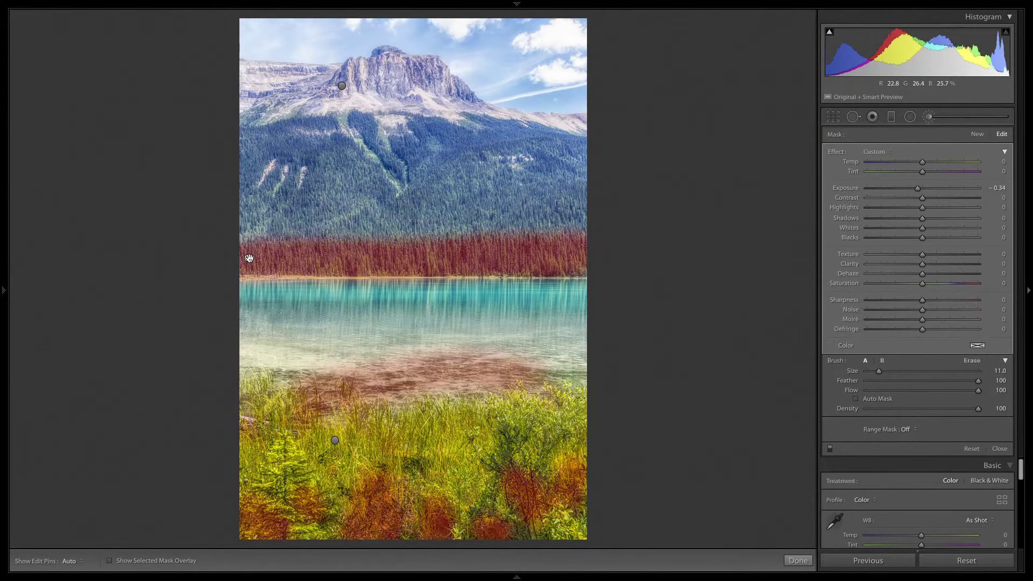
{"action": "key", "text": "h"}
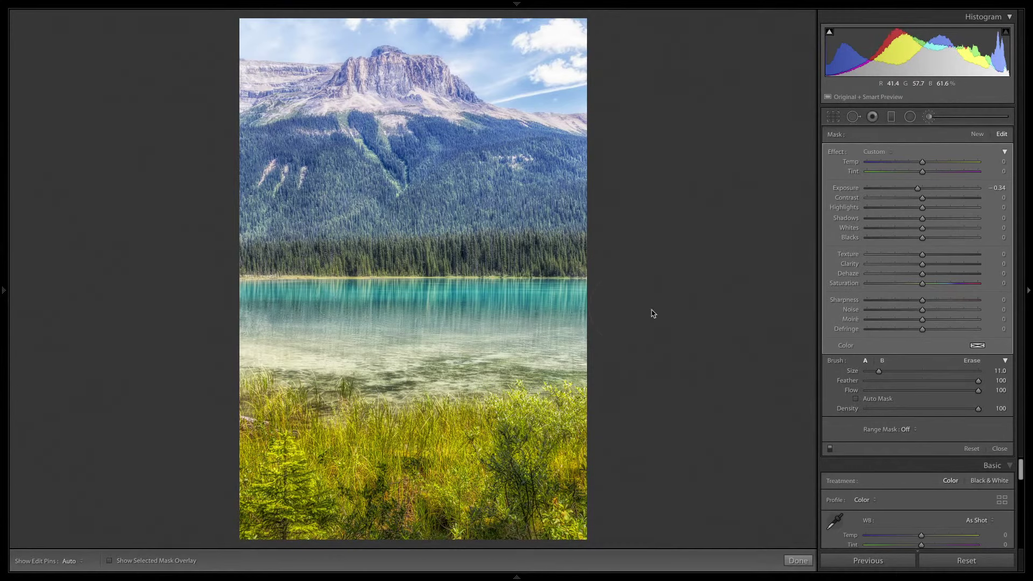
{"action": "key", "text": "h"}
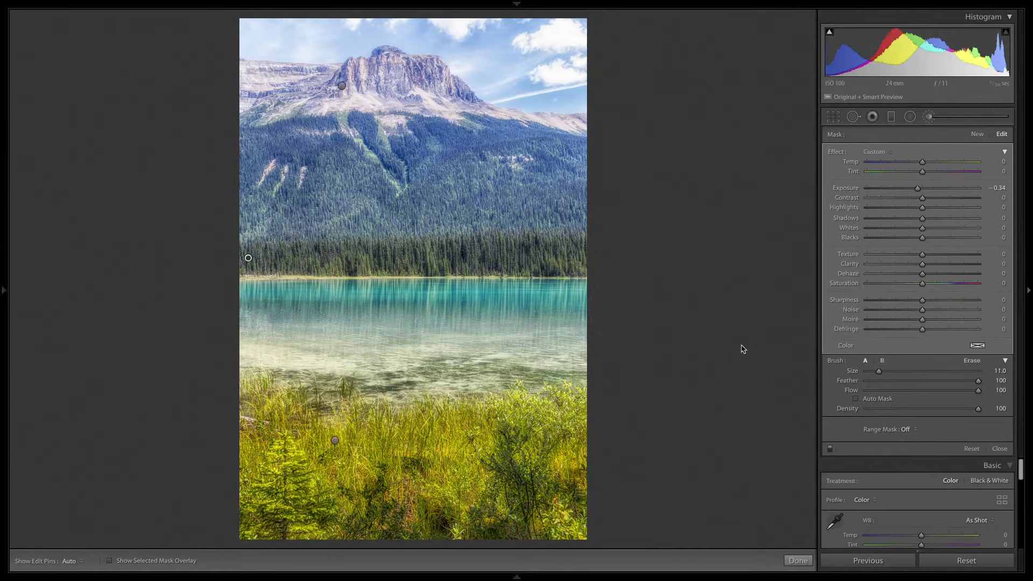
{"action": "key", "text": "ctrl+z"}
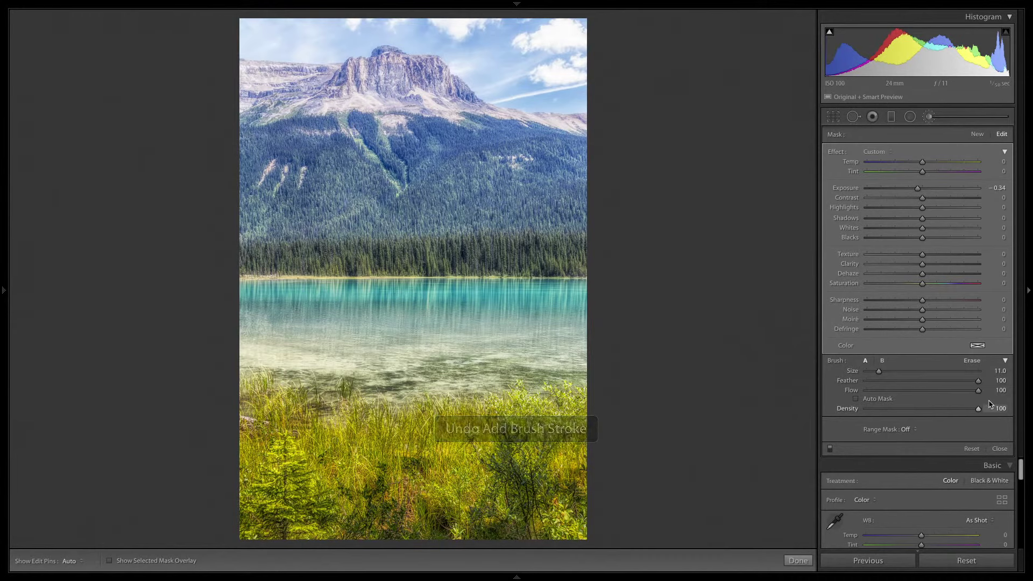
Lower the brush flow to 58 and burn the turquoise lake water with the tree-line adjustment
{"action": "left_click_drag", "start_coordinate": [978, 390], "coordinate": [931, 396]}
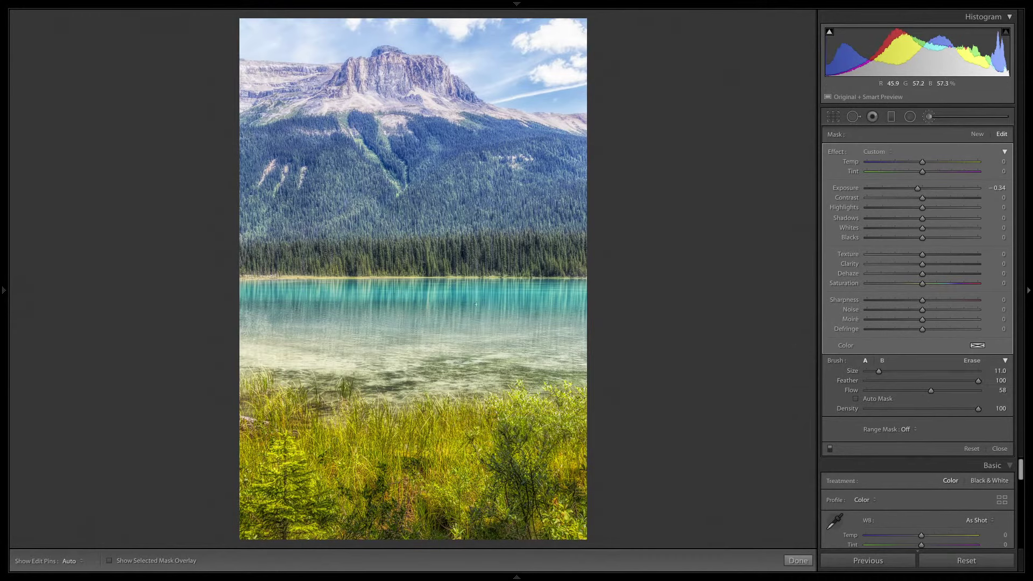
{"action": "key", "text": "h"}
{"action": "key", "text": "h"}
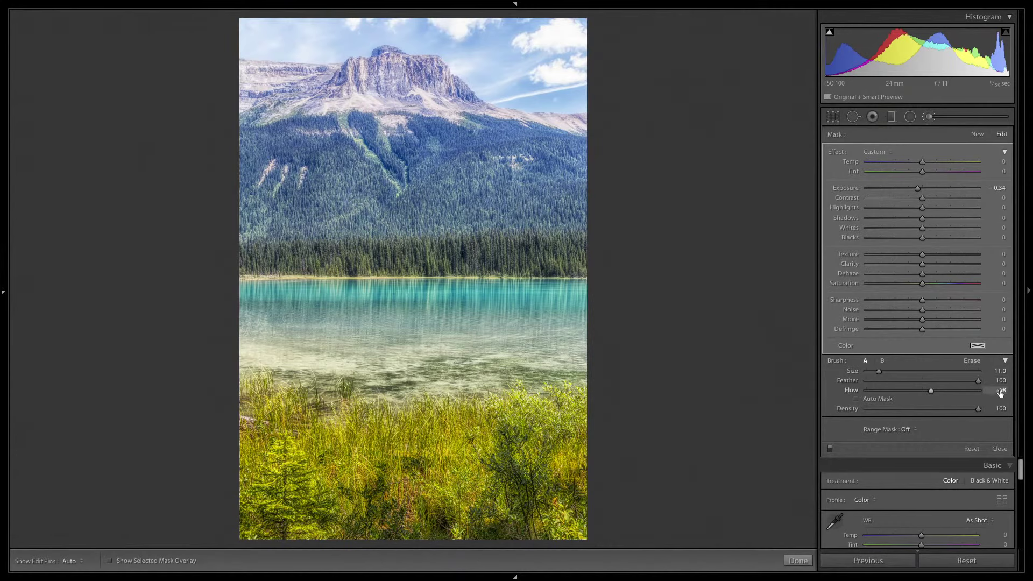
Close the adjustment brush, set the HSL luminance of blue to -11, and compare the photo before and after
{"action": "scroll", "coordinate": [1002, 500], "scroll_direction": "down", "scroll_amount": 3}
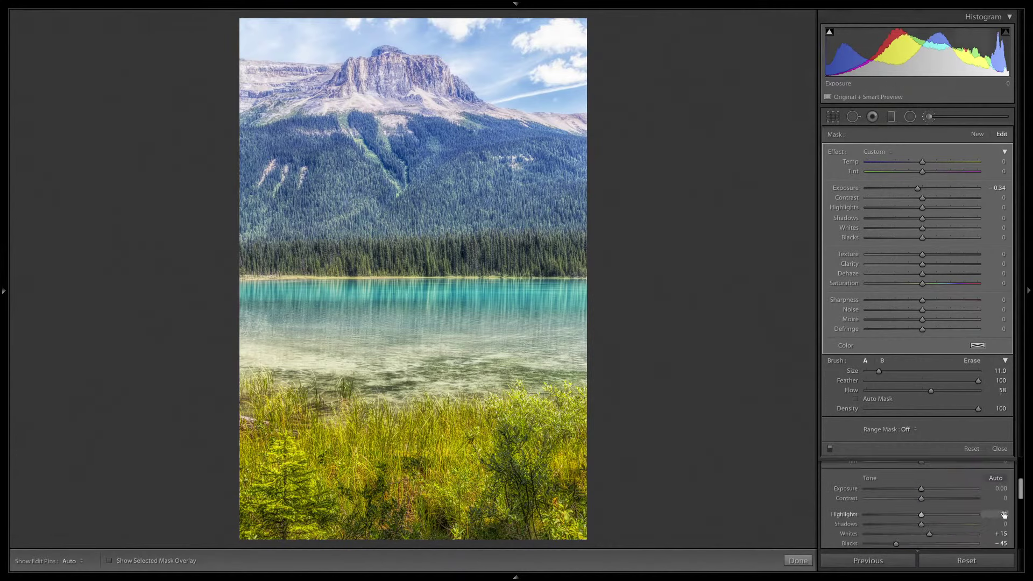
{"action": "left_click", "coordinate": [1006, 450]}
{"action": "left_click", "coordinate": [1010, 398]}
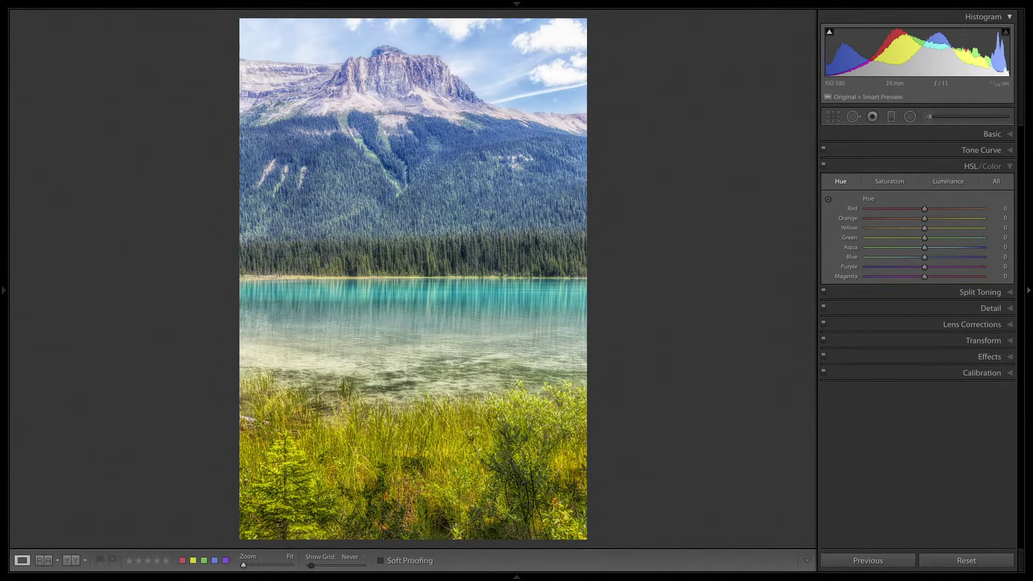
{"action": "left_click", "coordinate": [950, 183]}
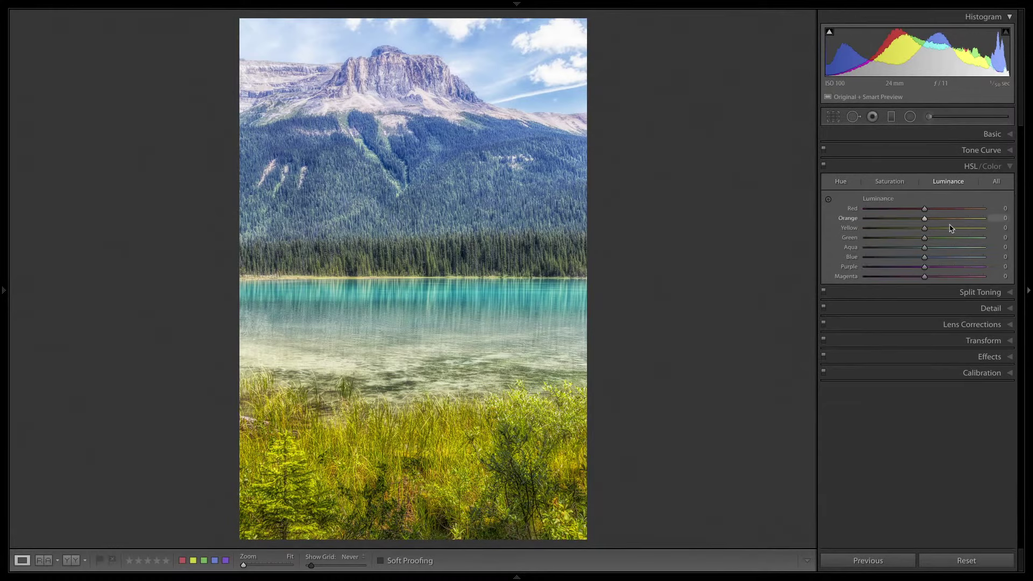
{"action": "mouse_move", "coordinate": [925, 260]}
{"action": "left_mouse_down"}
{"action": "mouse_move", "coordinate": [893, 264]}
{"action": "mouse_move", "coordinate": [920, 264]}
{"action": "left_mouse_up"}
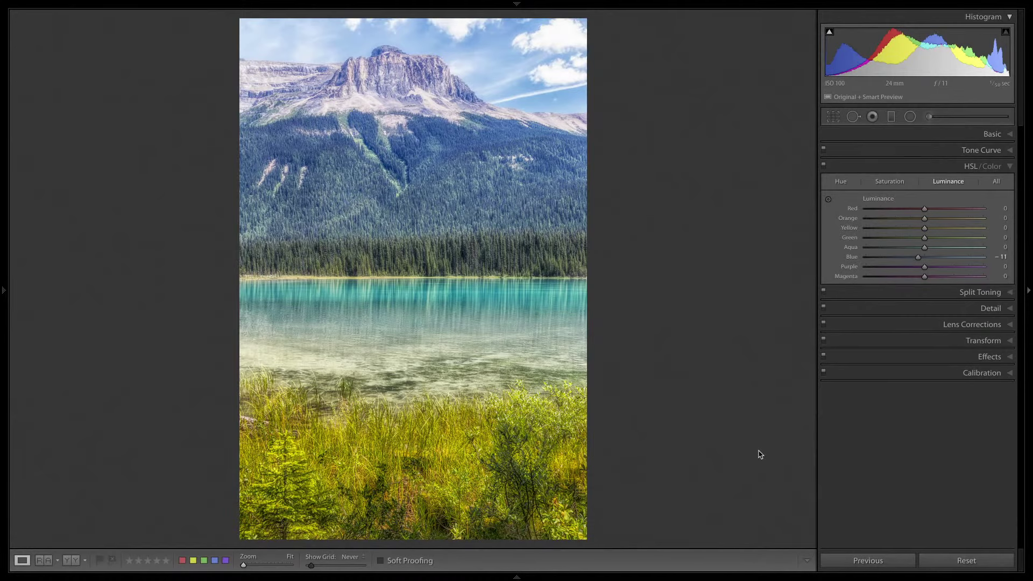
{"action": "key", "text": "y"}
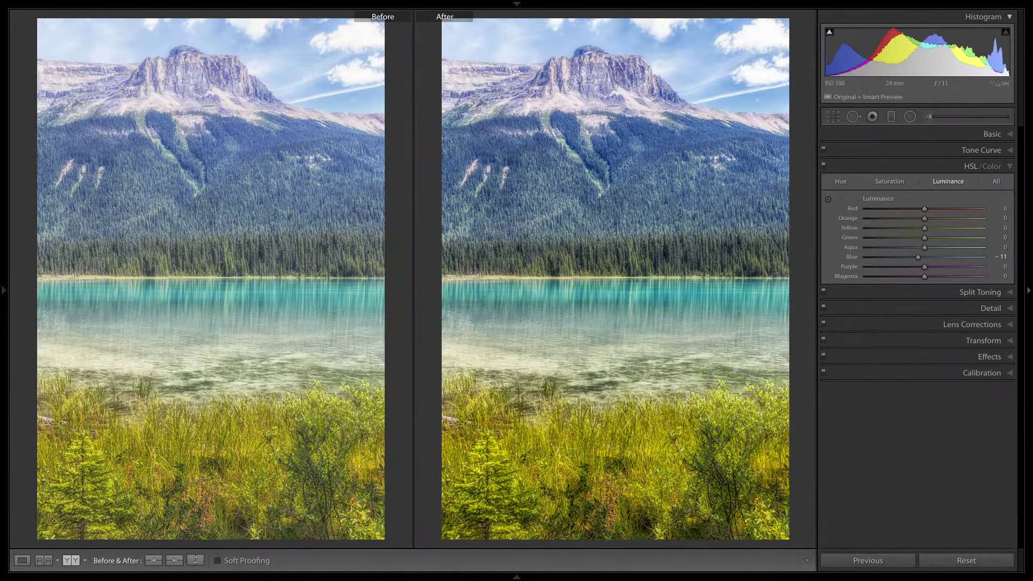
Return to the photo grid and open the seaside photo with the folding chair for developing, with its info overlay hidden
{"action": "key", "text": "g"}
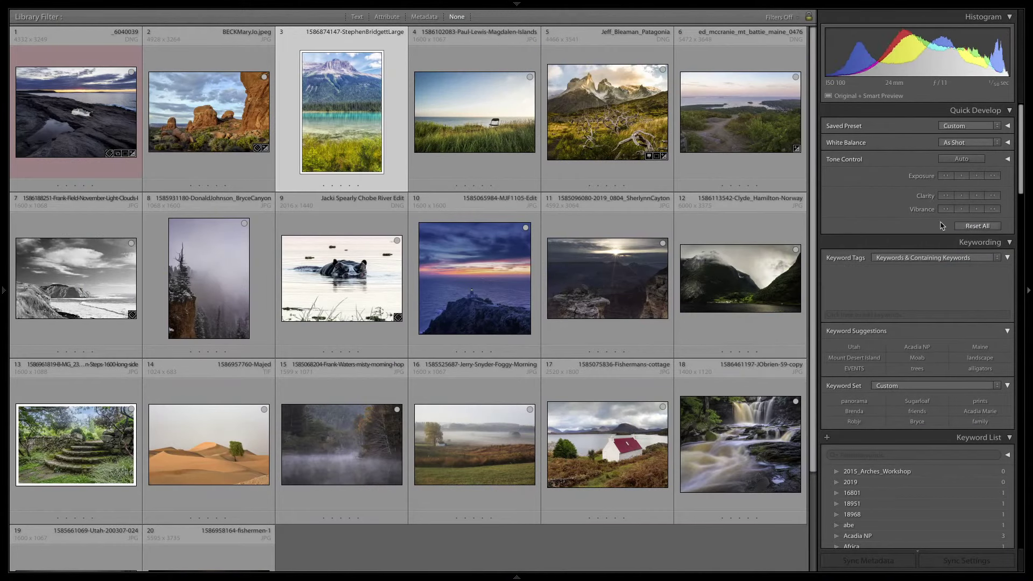
{"action": "double_click", "coordinate": [491, 104]}
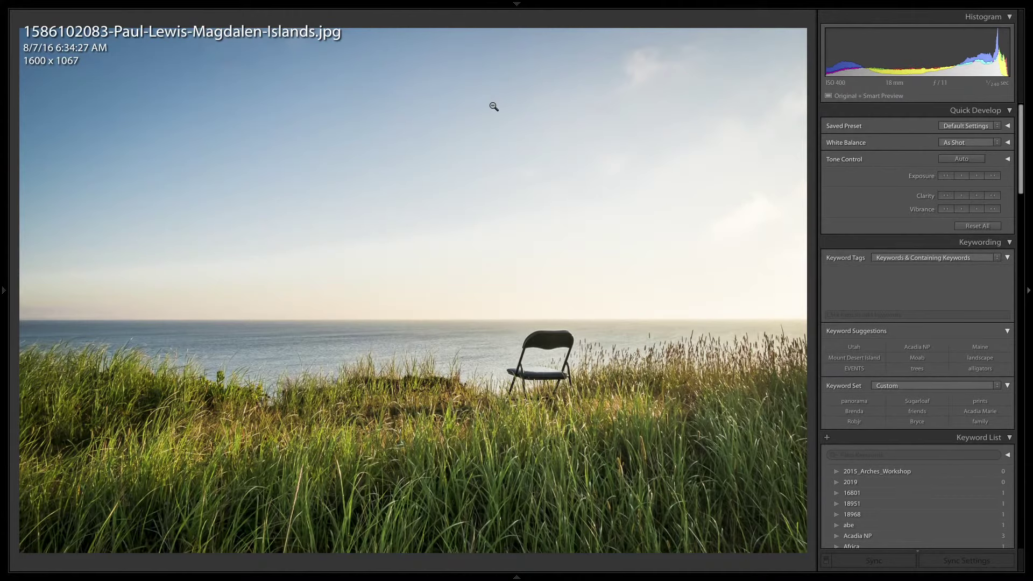
{"action": "key", "text": "i"}
{"action": "key", "text": "i"}
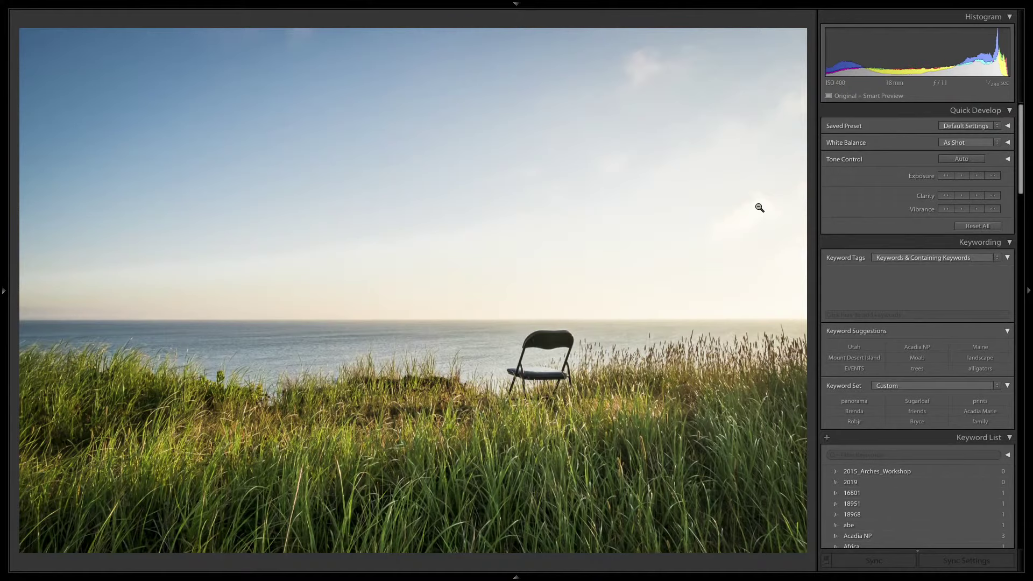
{"action": "key", "text": "d"}
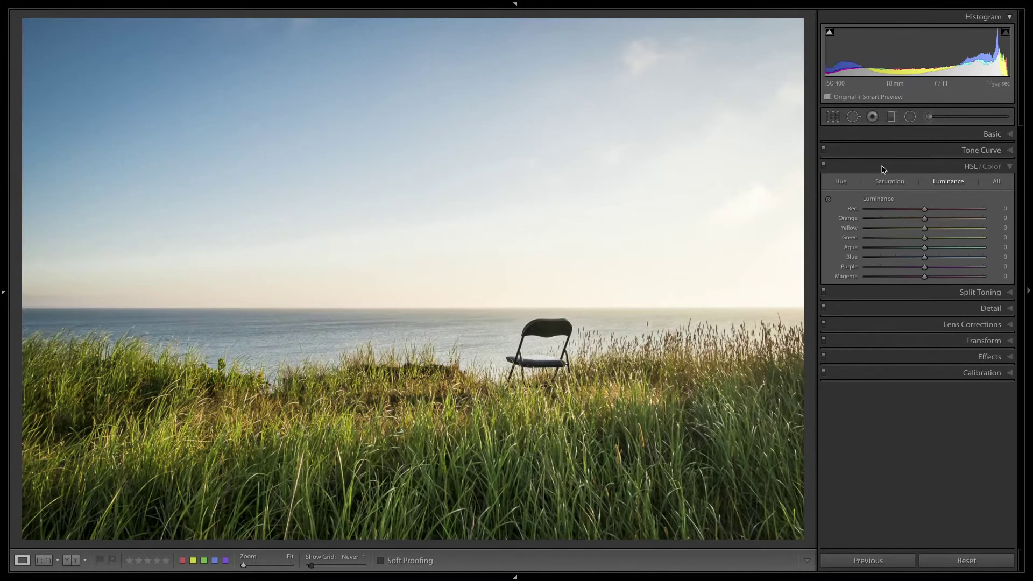
Draw a diagonal graduated filter with exposure -0.17 across the bright right side of the sky and reposition it toward the upper-right corner
{"action": "left_click", "coordinate": [891, 116]}
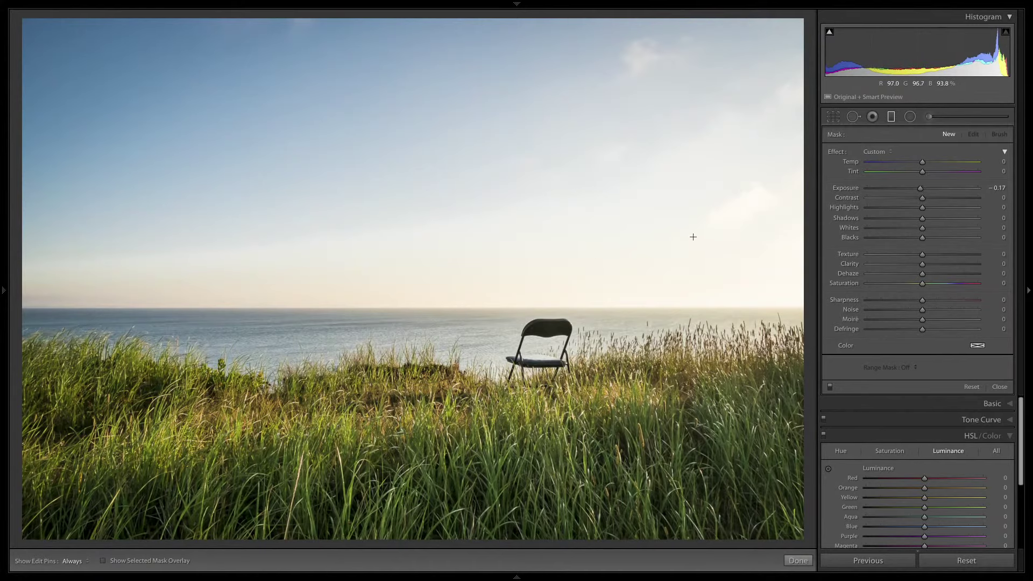
{"action": "left_click_drag", "start_coordinate": [726, 188], "coordinate": [493, 309]}
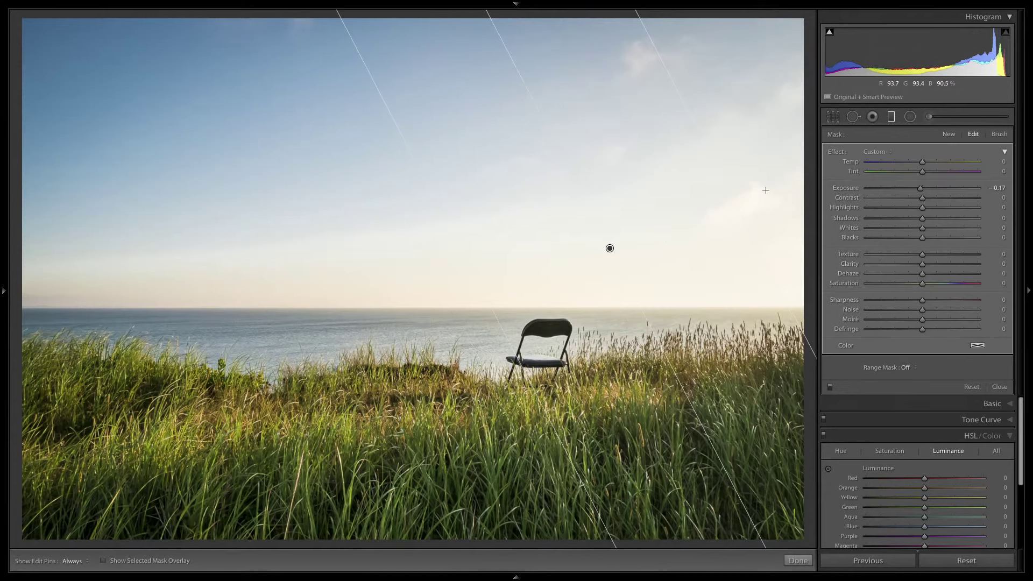
{"action": "left_click_drag", "start_coordinate": [736, 185], "coordinate": [807, 167]}
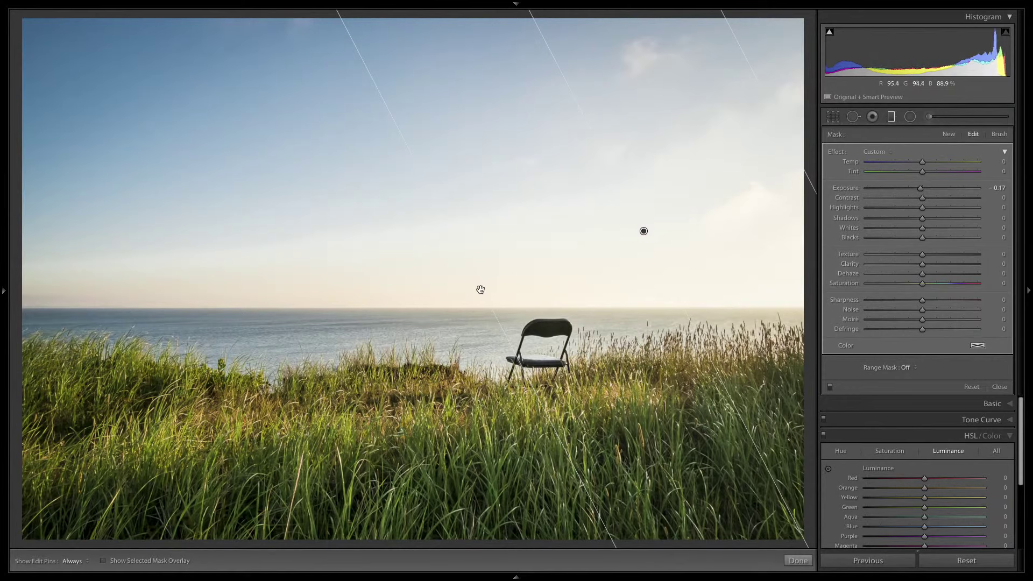
{"action": "left_click_drag", "start_coordinate": [643, 231], "coordinate": [653, 211]}
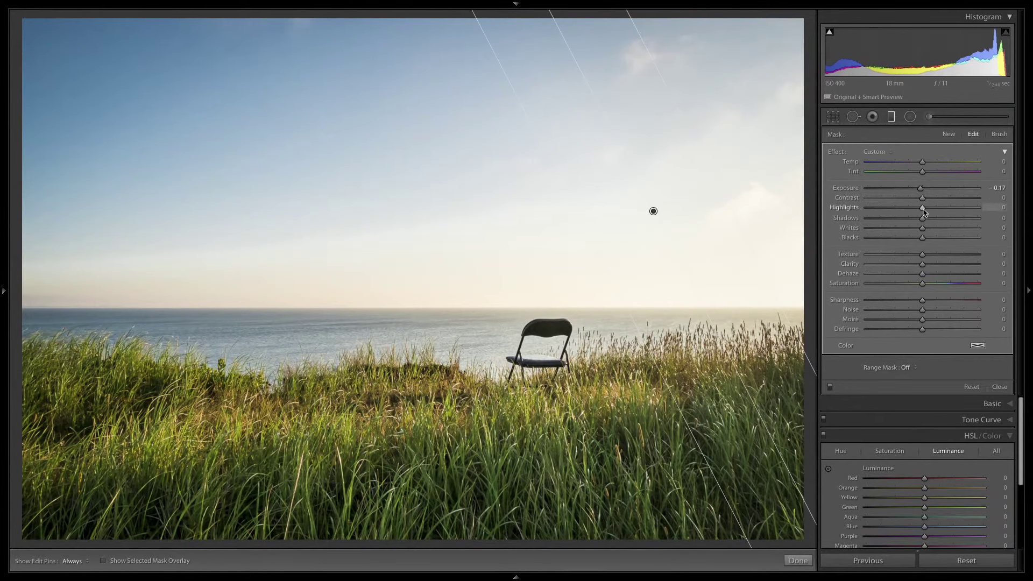
Set the graduated filter's highlights to -44 and exposure to -0.57, and widen its diagonal transition in both directions
{"action": "left_click_drag", "start_coordinate": [923, 211], "coordinate": [914, 188]}
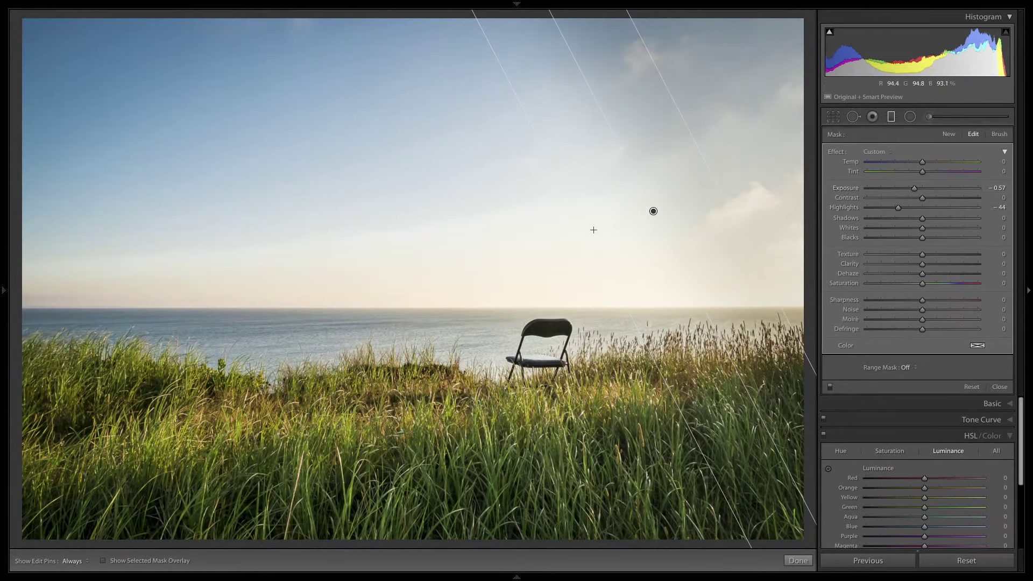
{"action": "left_click_drag", "start_coordinate": [586, 235], "coordinate": [431, 290]}
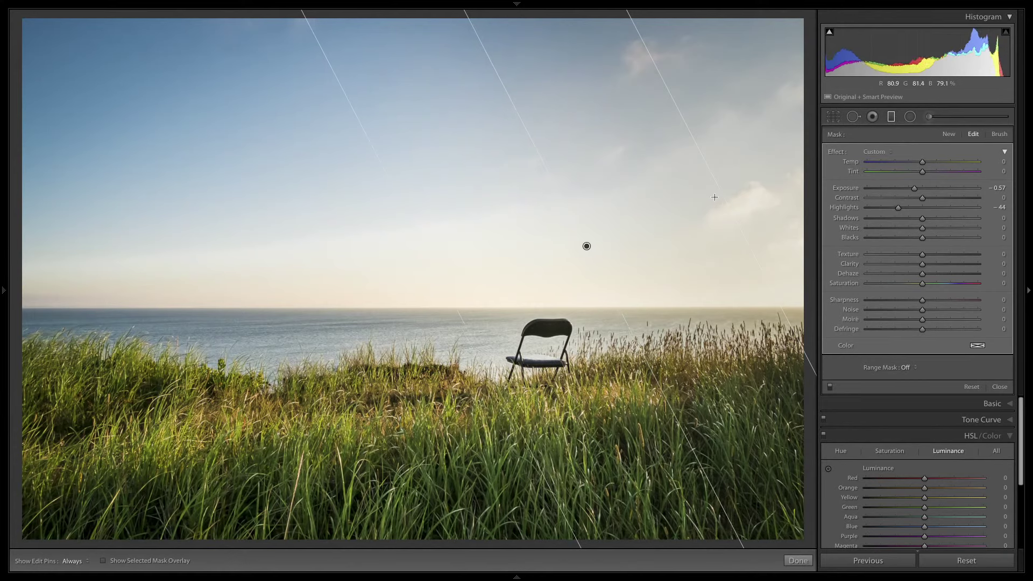
{"action": "left_click_drag", "start_coordinate": [714, 197], "coordinate": [794, 161]}
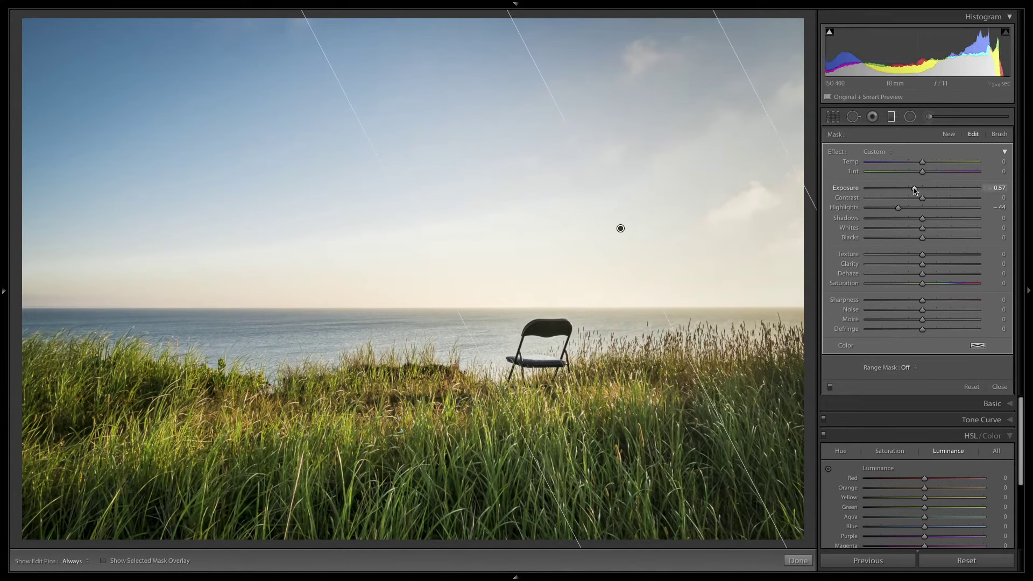
Refine the graduated filter with exposure -0.44, highlights -55, clarity 4, a slightly warmer temperature and a wider transition, and close it
{"action": "left_click_drag", "start_coordinate": [914, 190], "coordinate": [917, 190]}
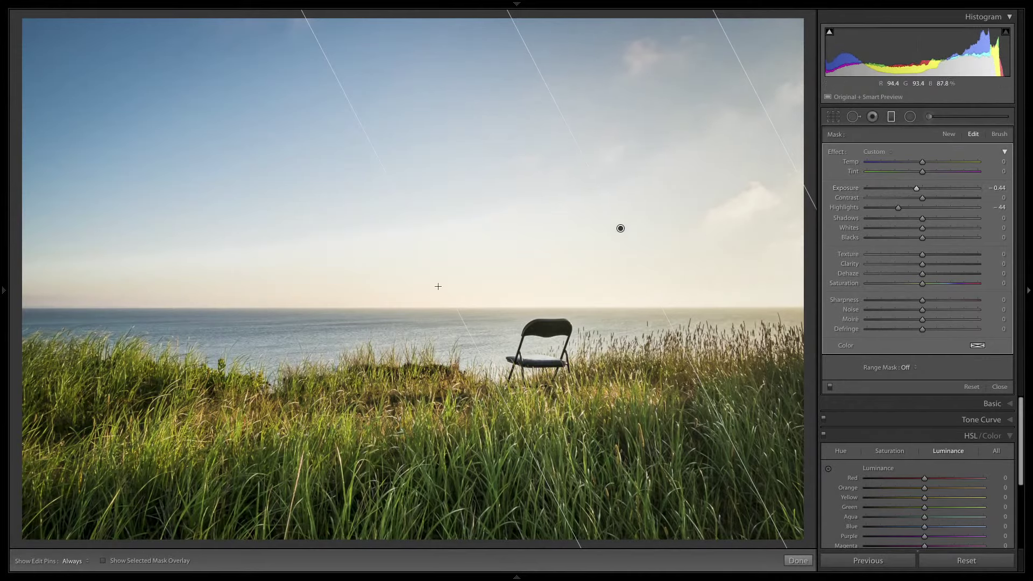
{"action": "left_click_drag", "start_coordinate": [448, 284], "coordinate": [387, 307]}
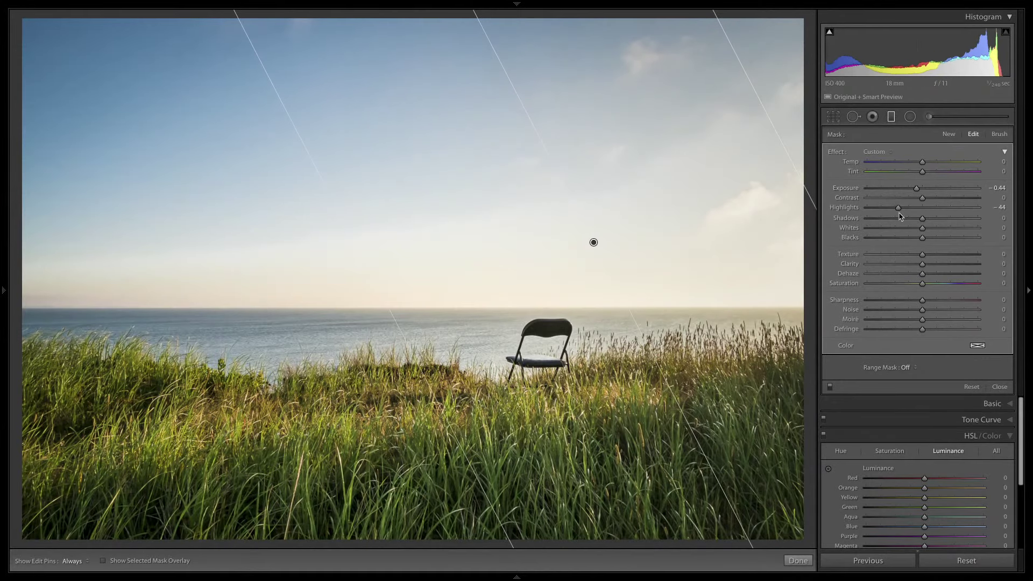
{"action": "left_click_drag", "start_coordinate": [898, 208], "coordinate": [891, 207]}
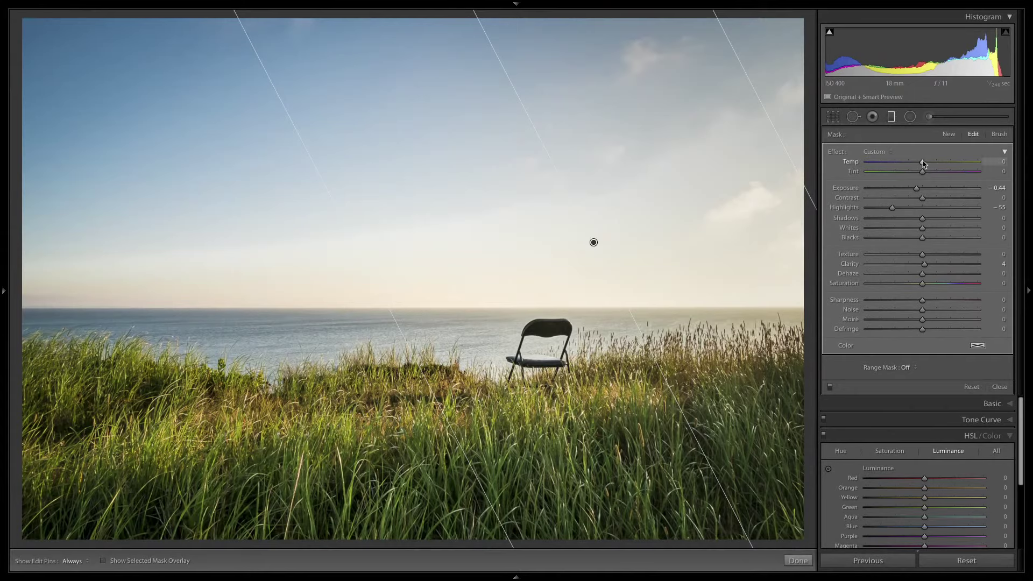
{"action": "left_click_drag", "start_coordinate": [924, 163], "coordinate": [926, 163]}
{"action": "left_click", "coordinate": [999, 387]}
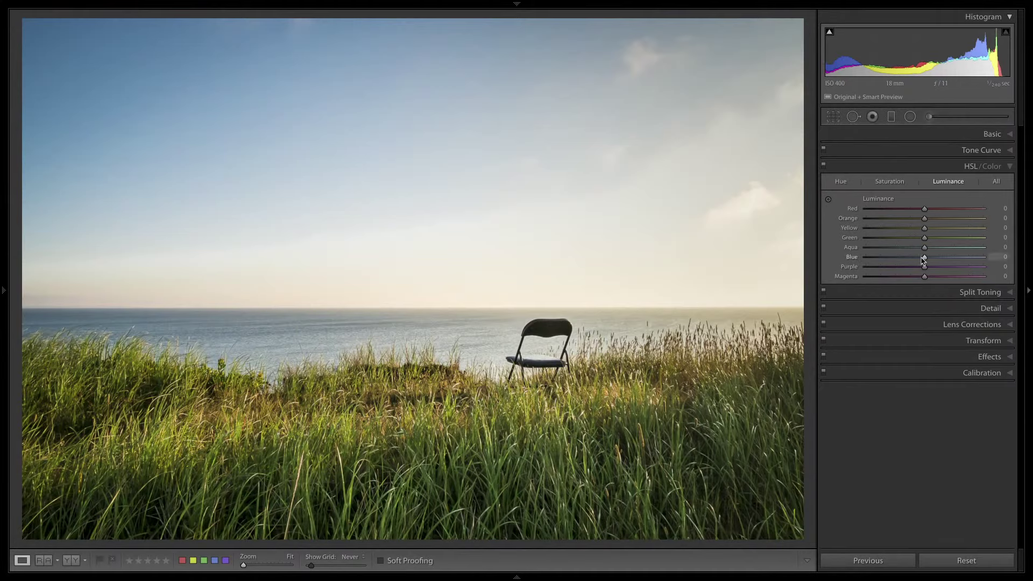
Set the HSL luminance of blue to -20 and the post-crop vignette amount to -18
{"action": "left_click_drag", "start_coordinate": [924, 259], "coordinate": [913, 259]}
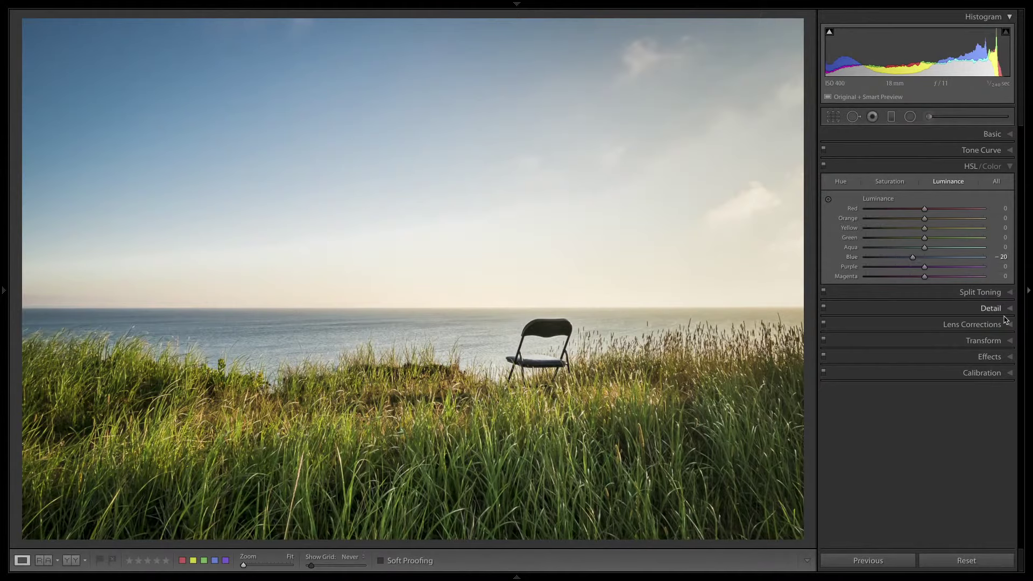
{"action": "left_click", "coordinate": [1007, 357]}
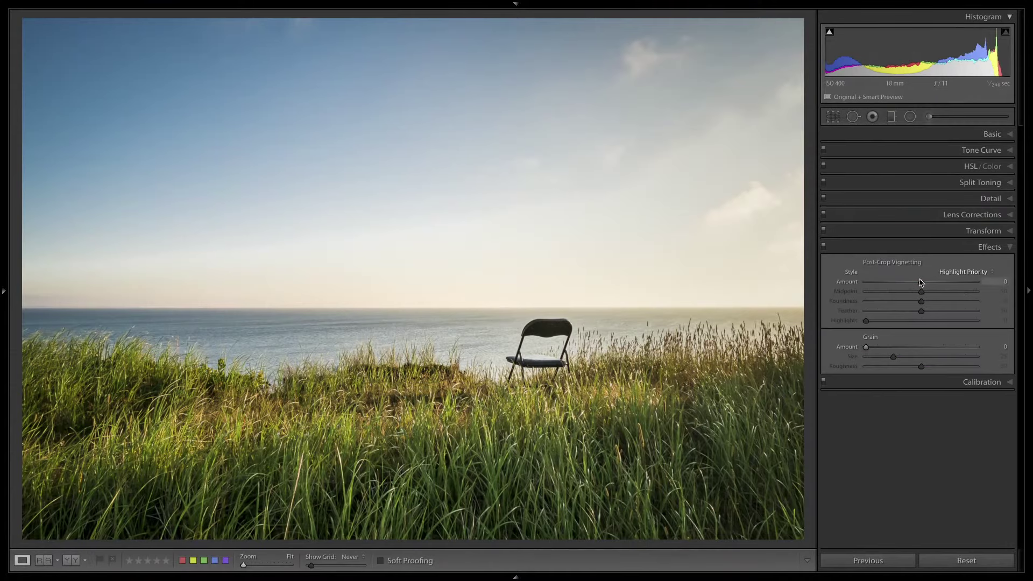
{"action": "left_click_drag", "start_coordinate": [921, 282], "coordinate": [911, 286]}
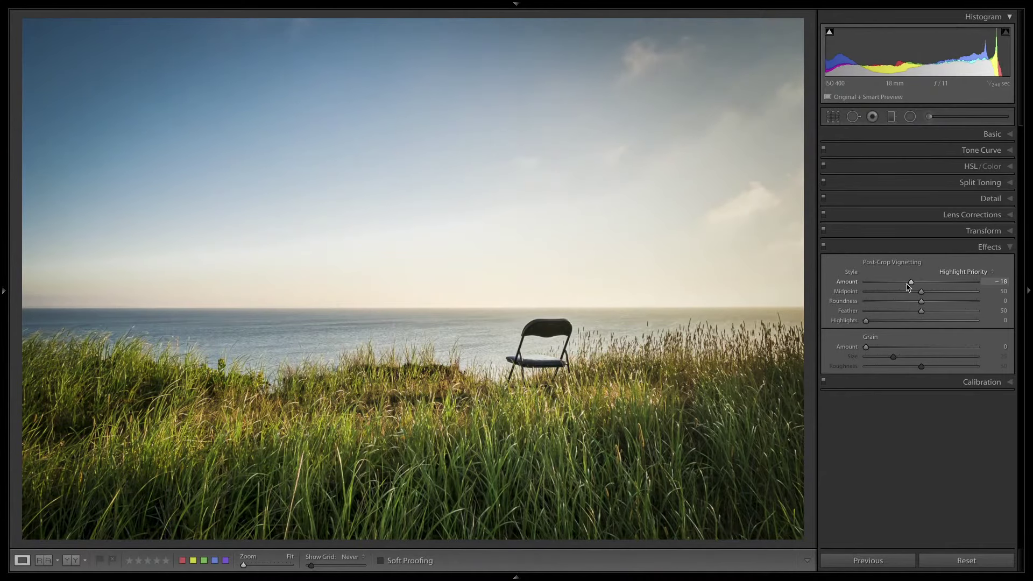
Start a brush adjustment with the Burn (Darken) preset and burn the lower-right grass using a size 14 brush
{"action": "left_click", "coordinate": [929, 116]}
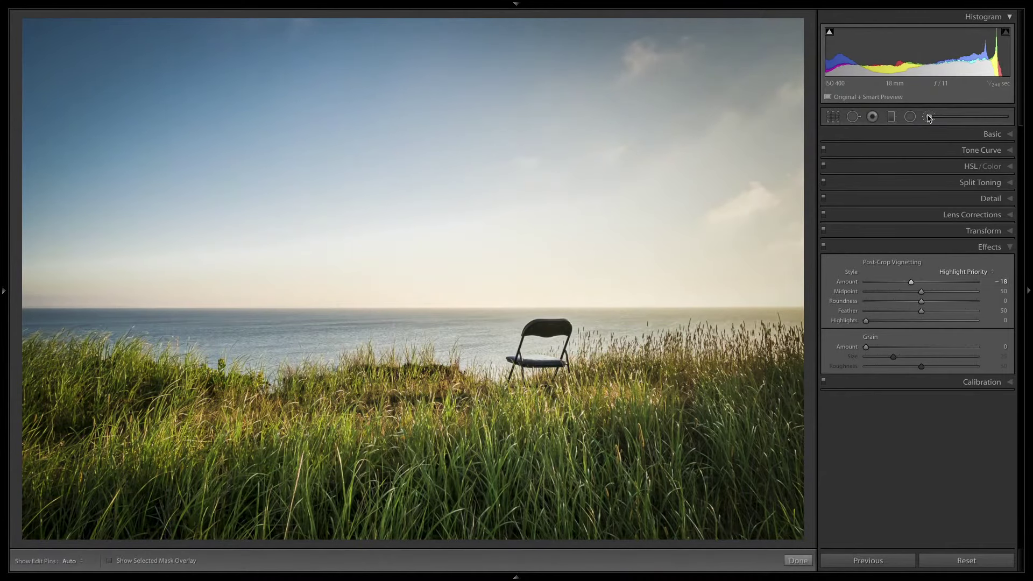
{"action": "left_click", "coordinate": [885, 152]}
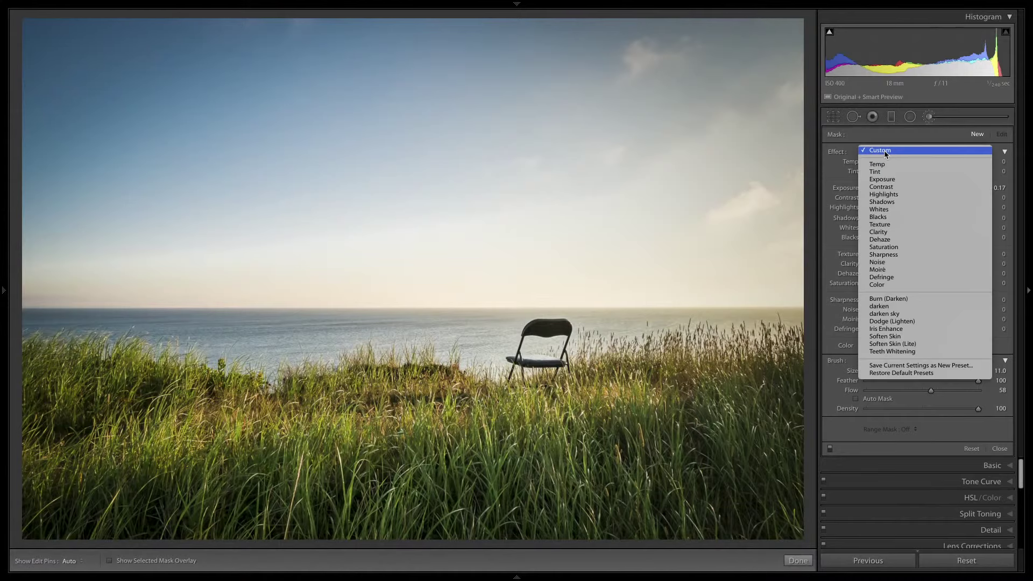
{"action": "left_click", "coordinate": [887, 298]}
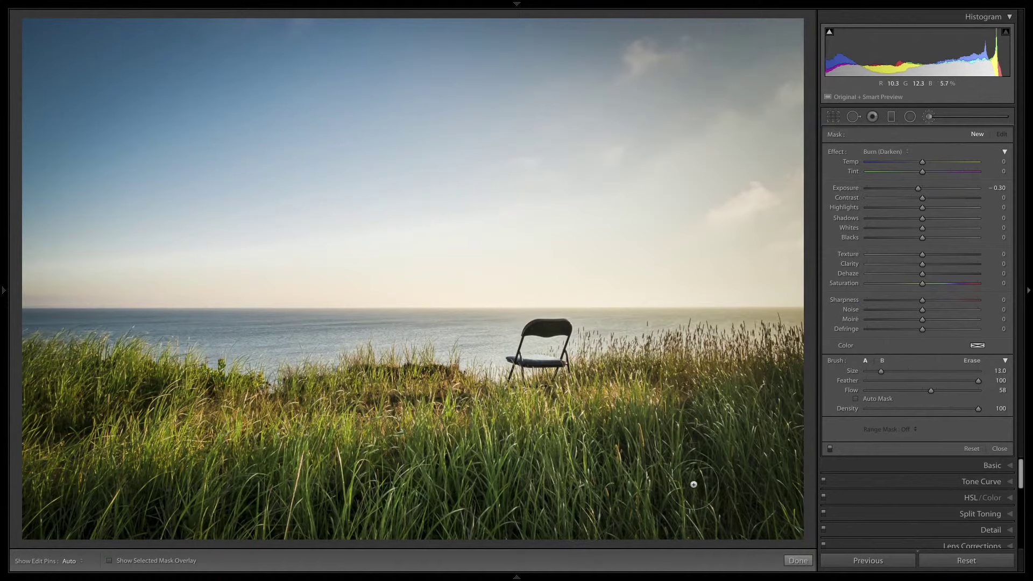
{"action": "scroll", "coordinate": [708, 473], "scroll_direction": "up", "scroll_amount": 3}
{"action": "key", "text": "h"}
{"action": "left_click_drag", "start_coordinate": [719, 483], "coordinate": [720, 484]}
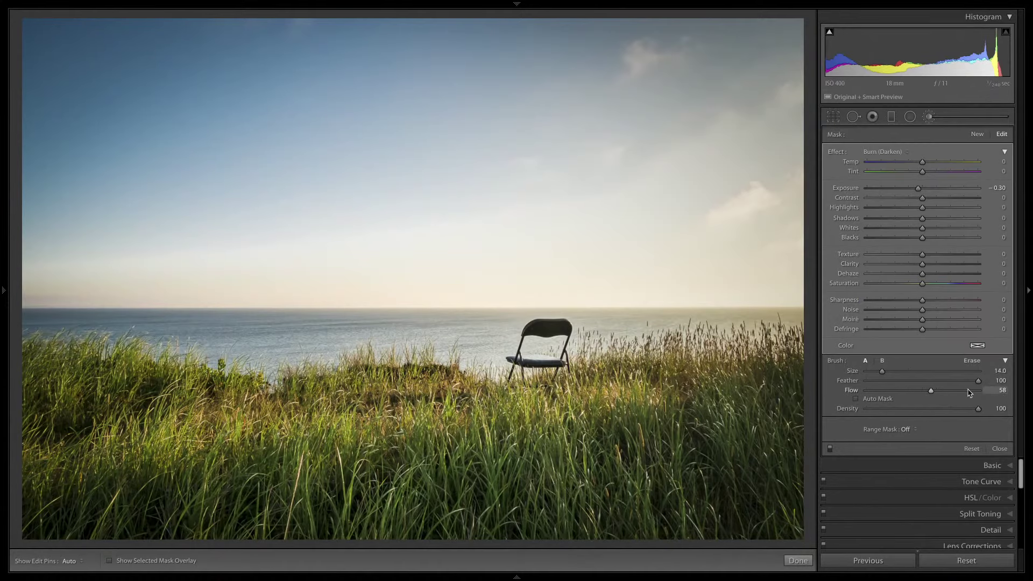
Raise the brush flow to 100 and continue burning the foreground grass at size 14, toggling the edit pin display
{"action": "left_click_drag", "start_coordinate": [931, 392], "coordinate": [982, 407]}
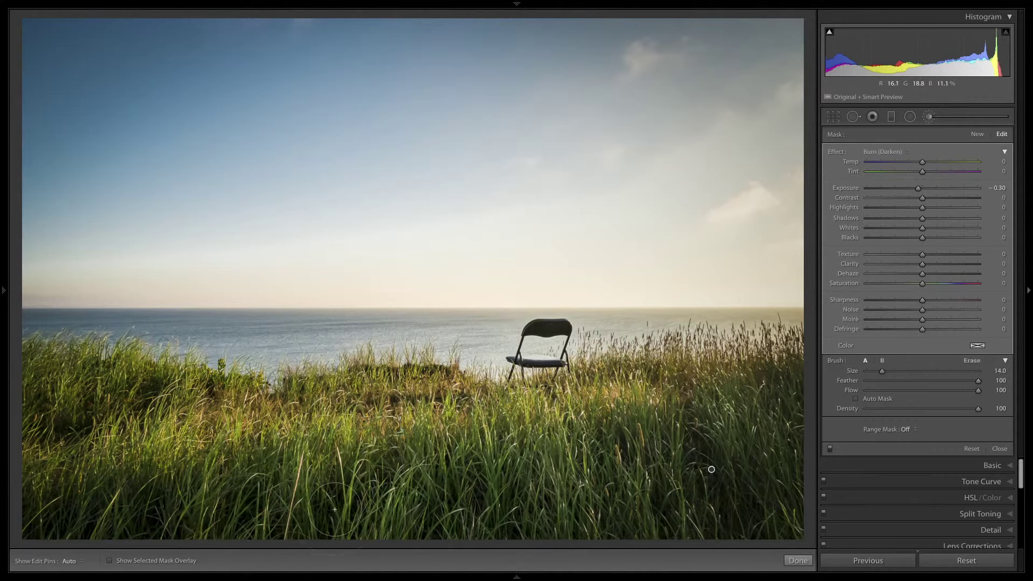
{"action": "key", "text": "h"}
{"action": "key", "text": "h"}
{"action": "key", "text": "h"}
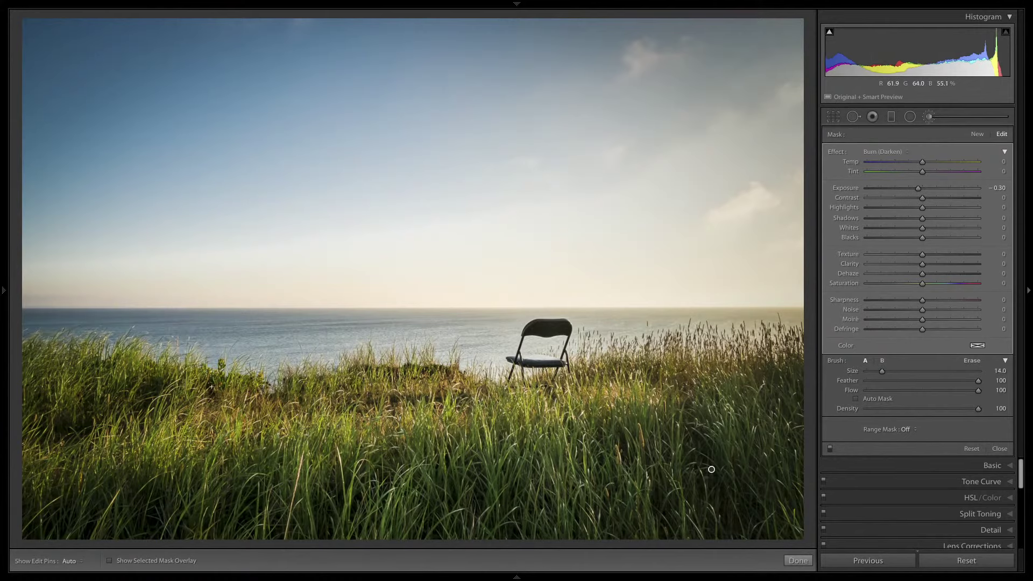
{"action": "key", "text": "h"}
Burn further parts of the foreground grass with the same adjustment, using brush sizes 11 and 13
{"action": "key", "text": "bracketleft"}
{"action": "key", "text": "bracketleft"}
{"action": "key", "text": "bracketleft"}
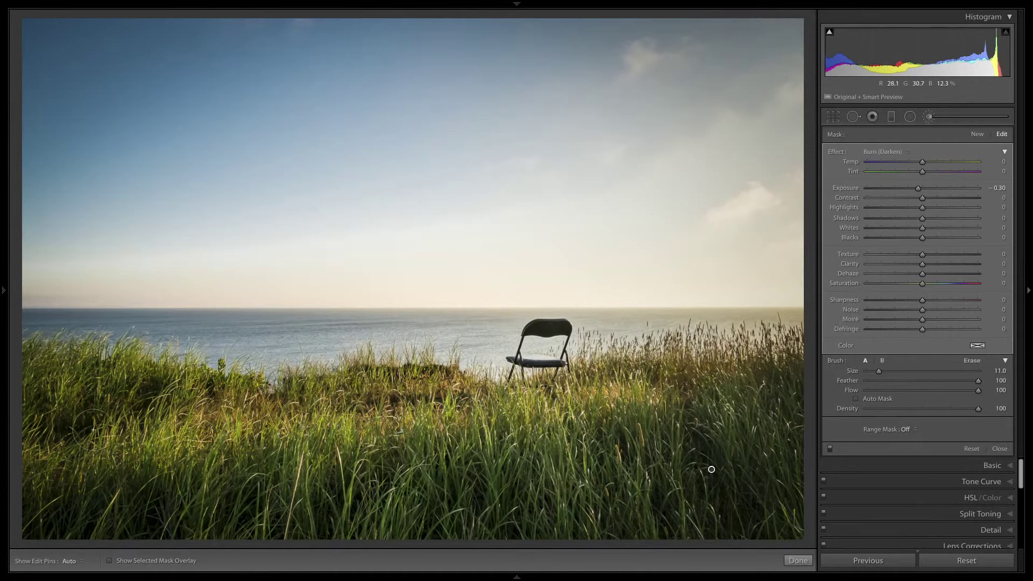
{"action": "key", "text": "h"}
{"action": "key", "text": "bracketright"}
{"action": "key", "text": "bracketright"}
{"action": "key", "text": "h"}
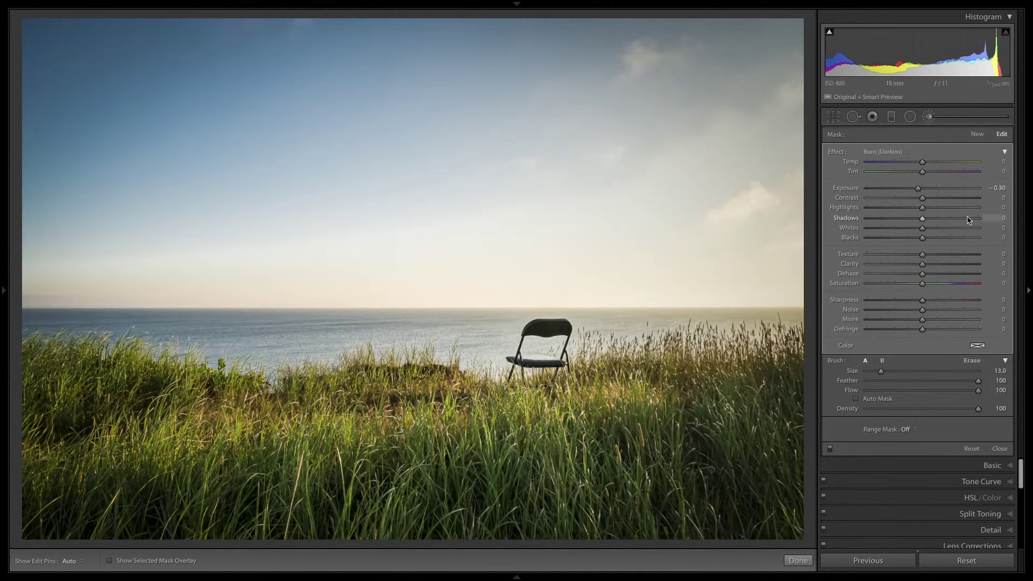
Create a new brush adjustment with the Dodge (Lighten) preset and dodge the sunlit grass below the chair at size 11
{"action": "left_click", "coordinate": [977, 134]}
{"action": "left_click", "coordinate": [904, 153]}
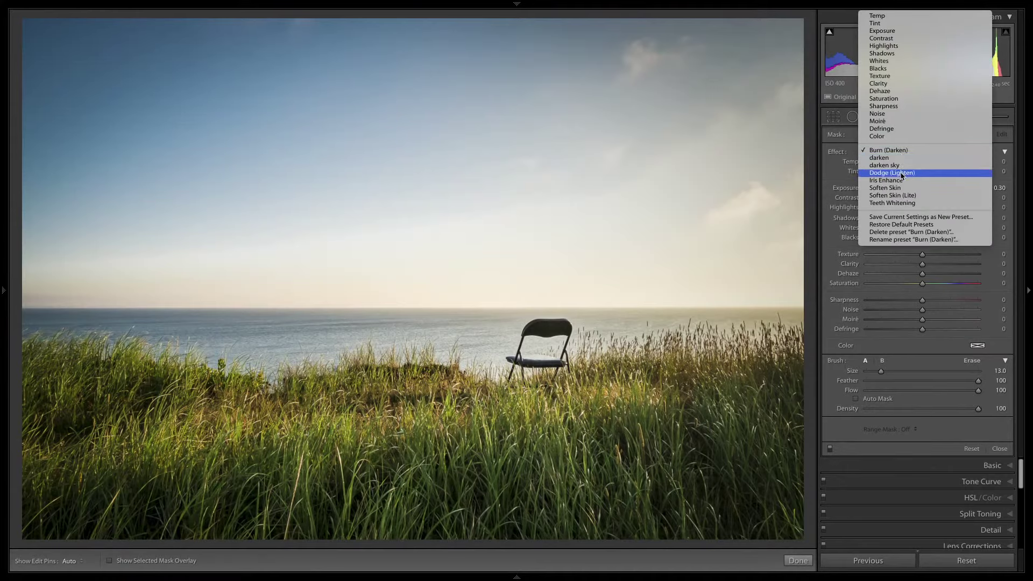
{"action": "left_click", "coordinate": [904, 163]}
{"action": "key", "text": "bracketleft"}
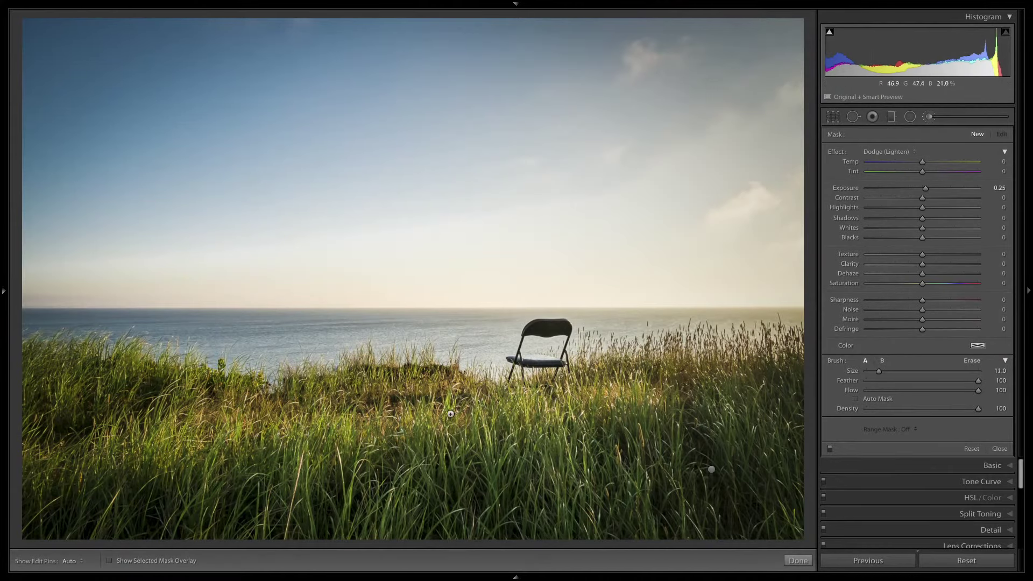
{"action": "mouse_move", "coordinate": [451, 414]}
{"action": "left_mouse_down"}
{"action": "mouse_move", "coordinate": [474, 402]}
{"action": "mouse_move", "coordinate": [495, 423]}
{"action": "left_mouse_up"}
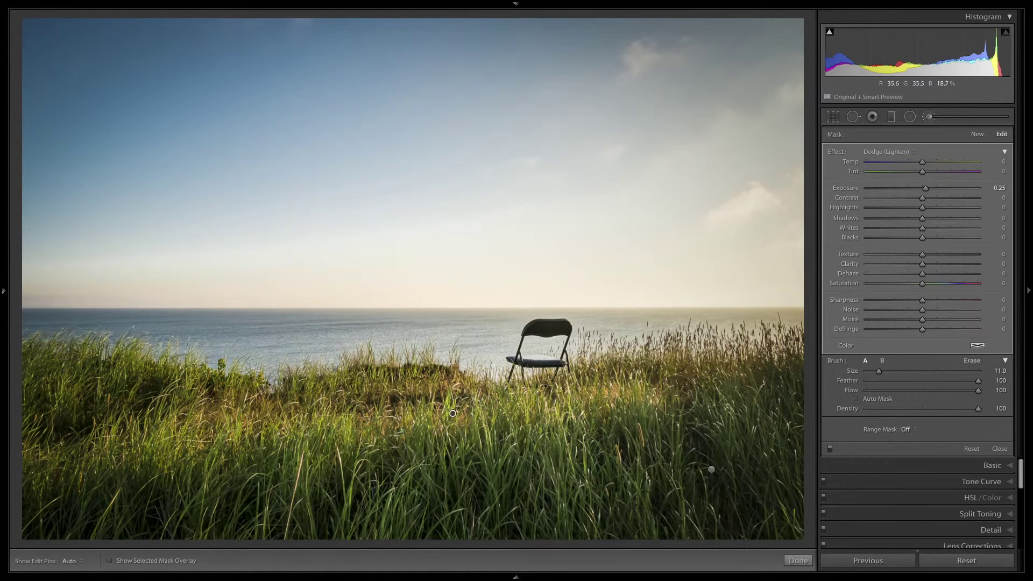
{"action": "key", "text": "h"}
{"action": "key", "text": "h"}
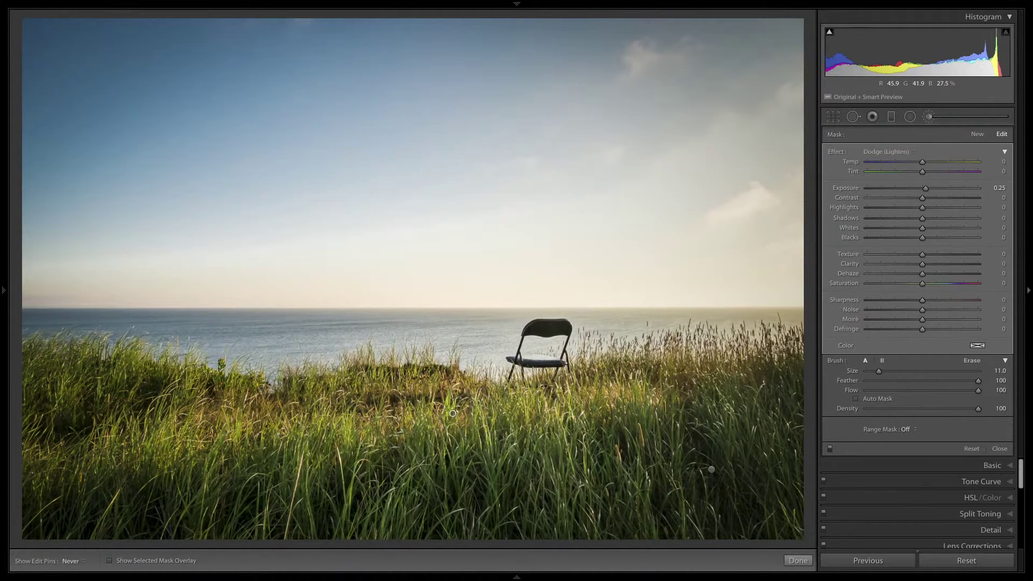
Reduce the brush size to 8 and dodge more of the sunlit grass with the same adjustment
{"action": "key", "text": "h"}
{"action": "key", "text": "h"}
{"action": "key", "text": "bracketleft"}
{"action": "key", "text": "bracketleft"}
{"action": "key", "text": "bracketleft"}
{"action": "key", "text": "h"}
{"action": "key", "text": "h"}
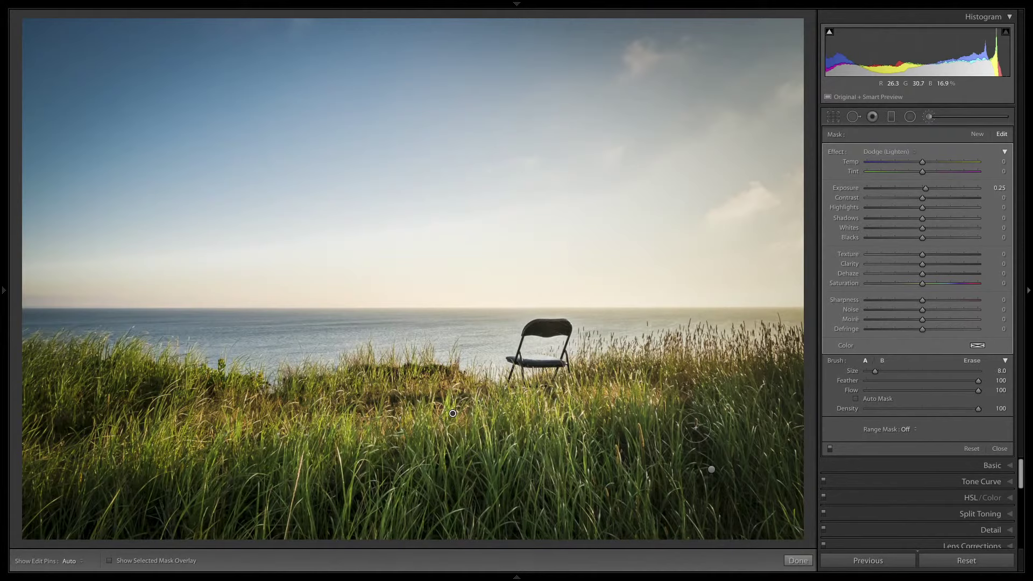
Close the adjustment brush and compare the seaside photo before and after
{"action": "left_click", "coordinate": [999, 449]}
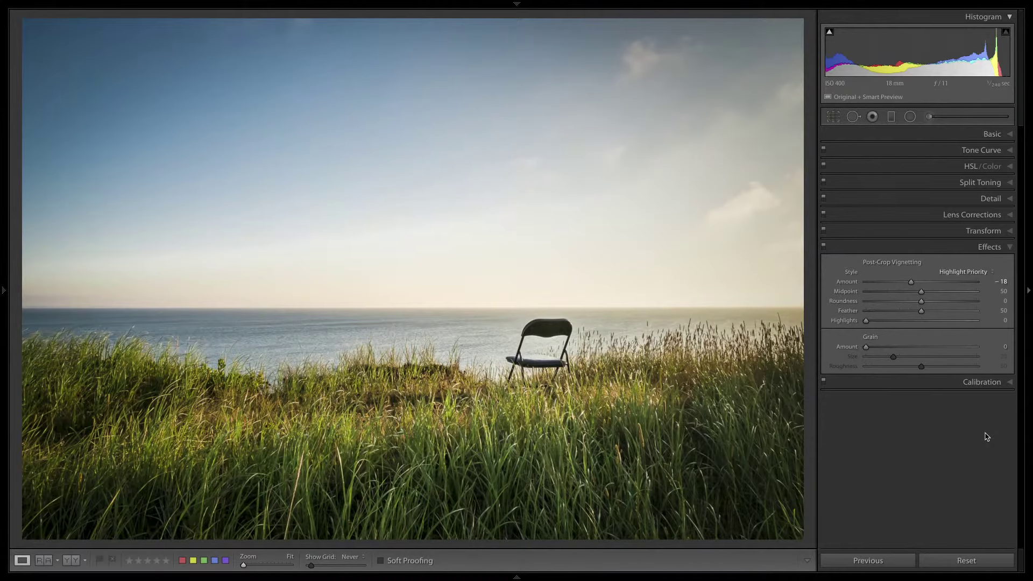
{"action": "key", "text": "y"}
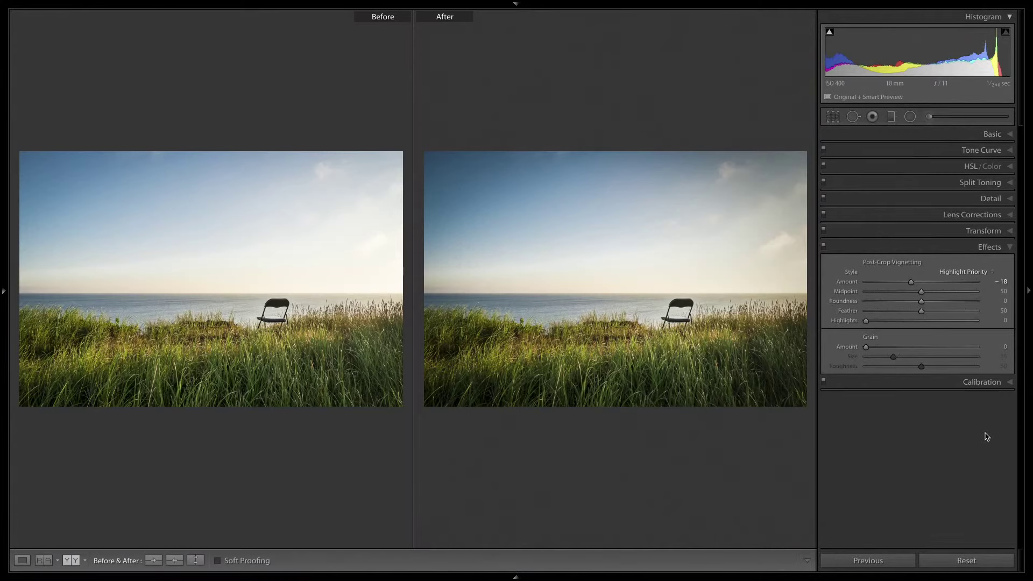
{"action": "key", "text": "Tab"}
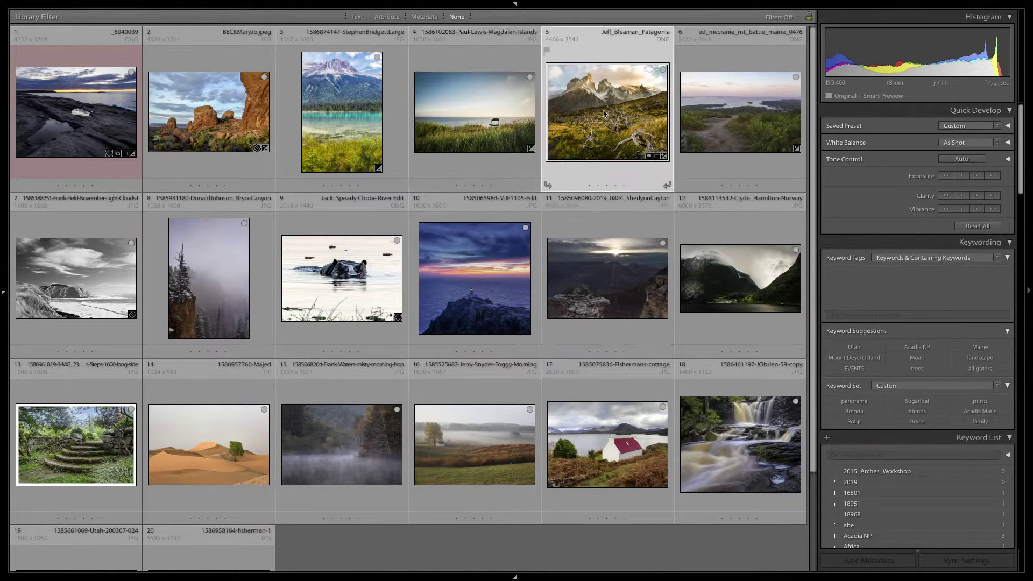
Open the Patagonia mountain photo from the grid in a full view with its info overlay hidden
{"action": "double_click", "coordinate": [605, 113]}
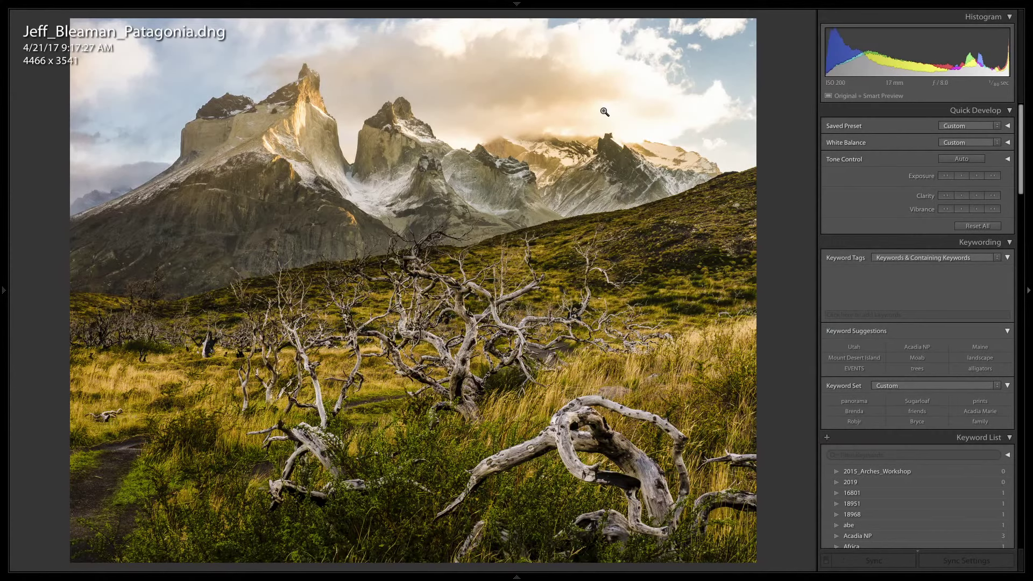
{"action": "key", "text": "i"}
{"action": "key", "text": "i"}
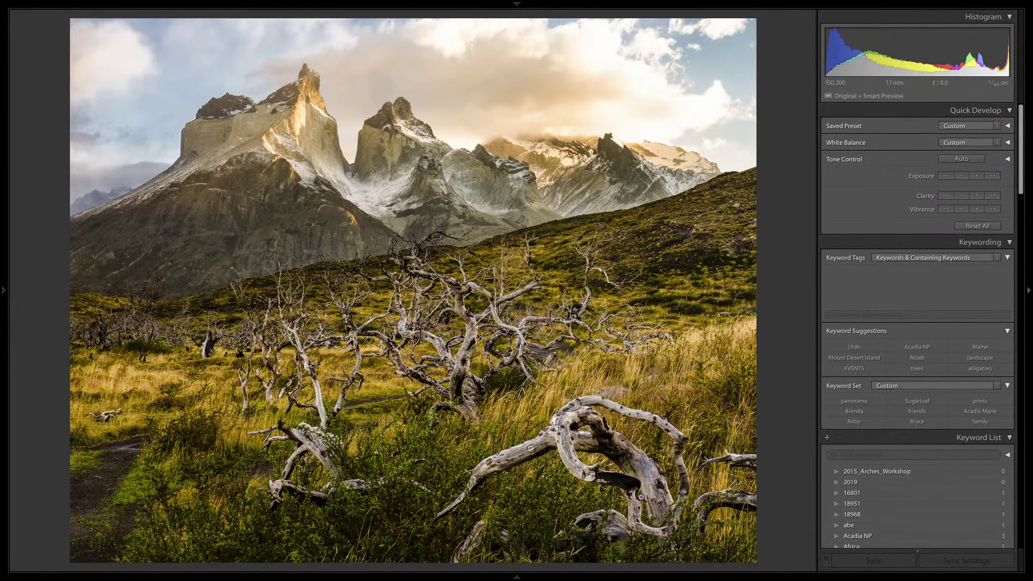
Trace a line from the foreground driftwood through the bare trees and along the mountain peaks, and clear the annotation
{"action": "mouse_move", "coordinate": [640, 440]}
{"action": "left_mouse_down"}
{"action": "mouse_move", "coordinate": [580, 440]}
{"action": "mouse_move", "coordinate": [452, 484]}
{"action": "mouse_move", "coordinate": [421, 478]}
{"action": "mouse_move", "coordinate": [433, 456]}
{"action": "mouse_move", "coordinate": [481, 427]}
{"action": "left_mouse_up"}
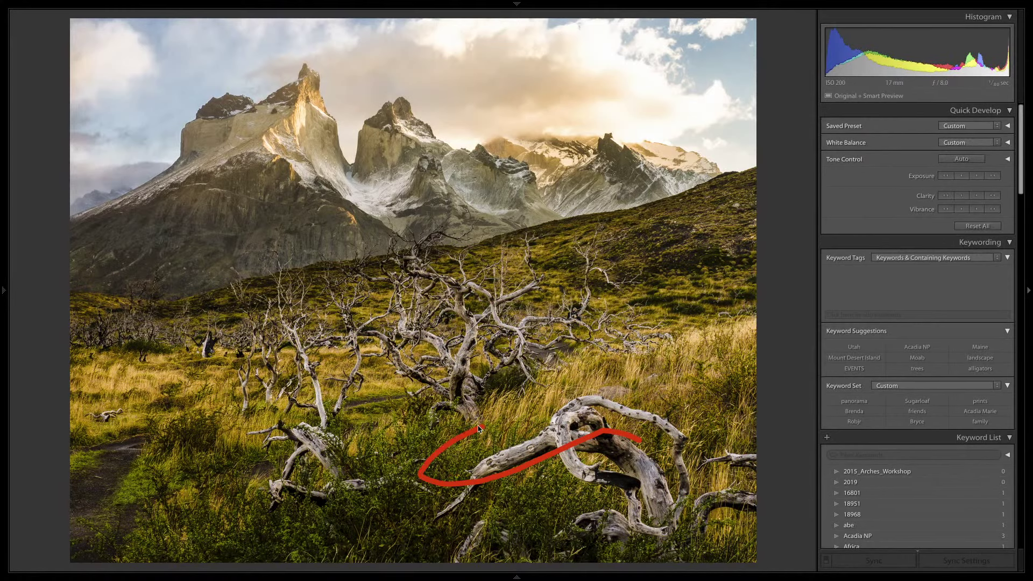
{"action": "mouse_move", "coordinate": [479, 428]}
{"action": "left_mouse_down"}
{"action": "mouse_move", "coordinate": [525, 415]}
{"action": "mouse_move", "coordinate": [590, 369]}
{"action": "mouse_move", "coordinate": [590, 304]}
{"action": "mouse_move", "coordinate": [544, 280]}
{"action": "mouse_move", "coordinate": [425, 349]}
{"action": "mouse_move", "coordinate": [340, 366]}
{"action": "mouse_move", "coordinate": [253, 351]}
{"action": "mouse_move", "coordinate": [238, 329]}
{"action": "mouse_move", "coordinate": [244, 305]}
{"action": "mouse_move", "coordinate": [223, 209]}
{"action": "mouse_move", "coordinate": [237, 170]}
{"action": "mouse_move", "coordinate": [256, 143]}
{"action": "mouse_move", "coordinate": [290, 138]}
{"action": "mouse_move", "coordinate": [338, 221]}
{"action": "mouse_move", "coordinate": [375, 215]}
{"action": "mouse_move", "coordinate": [406, 128]}
{"action": "mouse_move", "coordinate": [451, 212]}
{"action": "mouse_move", "coordinate": [472, 208]}
{"action": "mouse_move", "coordinate": [496, 155]}
{"action": "mouse_move", "coordinate": [524, 140]}
{"action": "mouse_move", "coordinate": [569, 201]}
{"action": "mouse_move", "coordinate": [602, 151]}
{"action": "mouse_move", "coordinate": [626, 160]}
{"action": "left_mouse_up"}
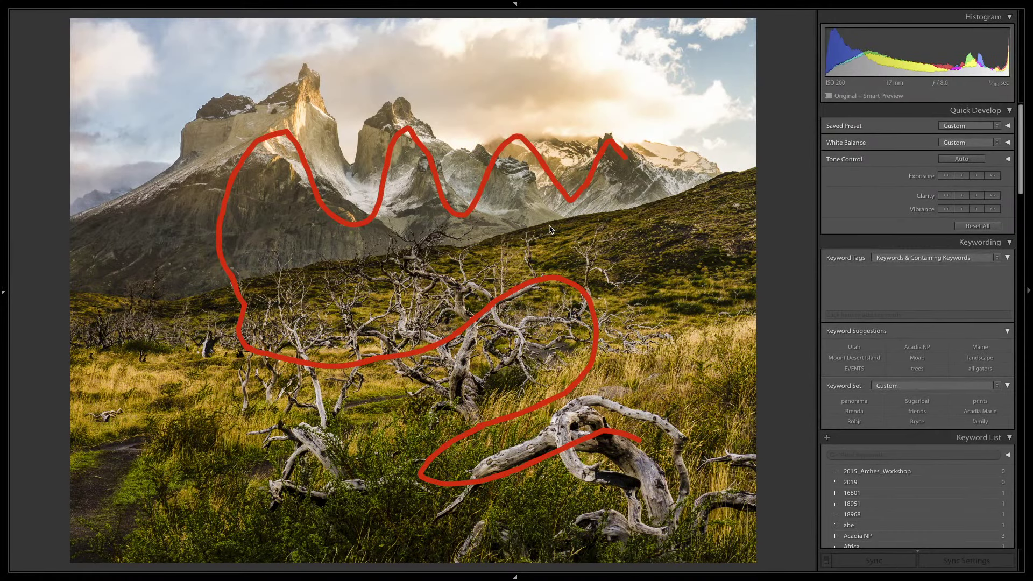
{"action": "key", "text": "Escape"}
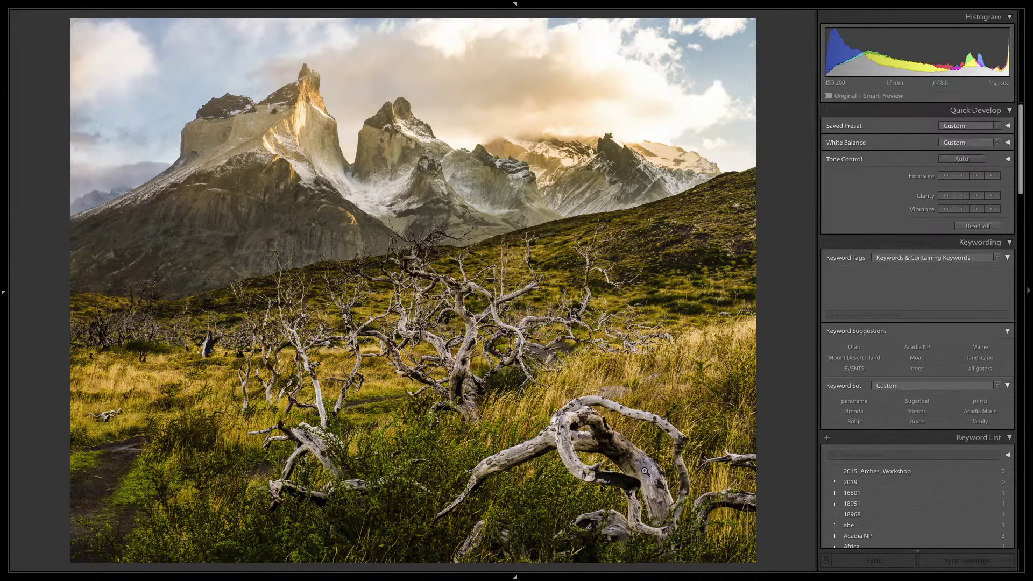
Trace sight lines from the foreground driftwood toward the mountains and inspect the bare trees at close range
{"action": "mouse_move", "coordinate": [724, 499]}
{"action": "left_mouse_down"}
{"action": "mouse_move", "coordinate": [637, 448]}
{"action": "mouse_move", "coordinate": [422, 403]}
{"action": "mouse_move", "coordinate": [350, 381]}
{"action": "mouse_move", "coordinate": [288, 342]}
{"action": "mouse_move", "coordinate": [256, 261]}
{"action": "mouse_move", "coordinate": [284, 181]}
{"action": "mouse_move", "coordinate": [350, 156]}
{"action": "mouse_move", "coordinate": [578, 146]}
{"action": "left_mouse_up"}
{"action": "mouse_move", "coordinate": [680, 481]}
{"action": "left_mouse_down"}
{"action": "mouse_move", "coordinate": [570, 433]}
{"action": "mouse_move", "coordinate": [478, 426]}
{"action": "mouse_move", "coordinate": [357, 380]}
{"action": "mouse_move", "coordinate": [260, 292]}
{"action": "mouse_move", "coordinate": [280, 223]}
{"action": "left_mouse_up"}
{"action": "left_click_drag", "start_coordinate": [571, 436], "coordinate": [472, 425]}
{"action": "left_click", "coordinate": [472, 425]}
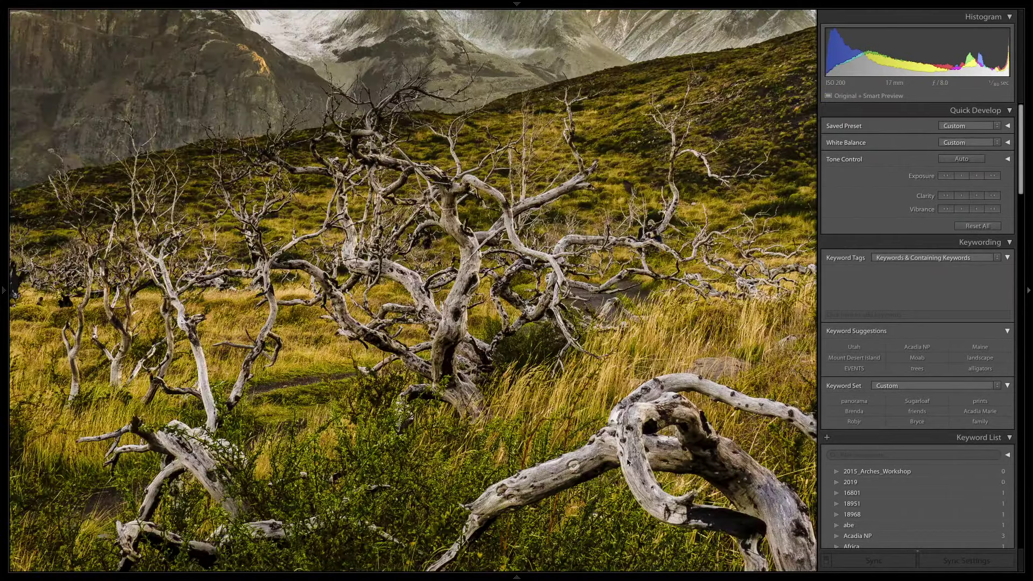
{"action": "left_click", "coordinate": [647, 428]}
Trace a winding path from the driftwood through the bare trees and over the peaks, and clear the annotation
{"action": "mouse_move", "coordinate": [624, 441]}
{"action": "left_mouse_down"}
{"action": "mouse_move", "coordinate": [602, 419]}
{"action": "mouse_move", "coordinate": [532, 458]}
{"action": "mouse_move", "coordinate": [568, 412]}
{"action": "mouse_move", "coordinate": [379, 423]}
{"action": "mouse_move", "coordinate": [400, 355]}
{"action": "mouse_move", "coordinate": [479, 301]}
{"action": "mouse_move", "coordinate": [389, 285]}
{"action": "left_mouse_up"}
{"action": "mouse_move", "coordinate": [318, 109]}
{"action": "left_mouse_down"}
{"action": "mouse_move", "coordinate": [379, 106]}
{"action": "mouse_move", "coordinate": [402, 138]}
{"action": "left_mouse_up"}
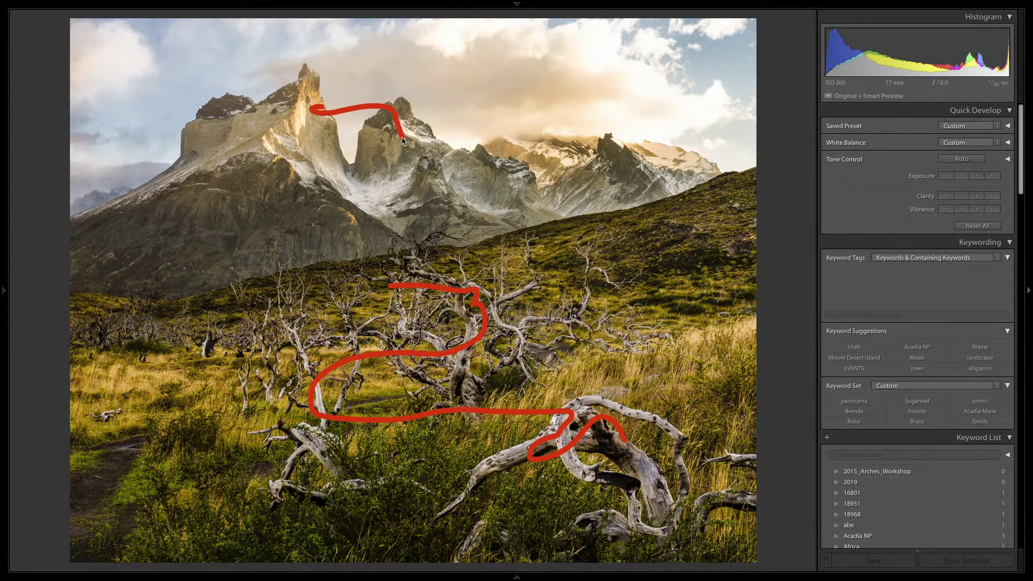
{"action": "mouse_move", "coordinate": [380, 284]}
{"action": "left_mouse_down"}
{"action": "mouse_move", "coordinate": [473, 315]}
{"action": "mouse_move", "coordinate": [514, 350]}
{"action": "mouse_move", "coordinate": [552, 360]}
{"action": "left_mouse_up"}
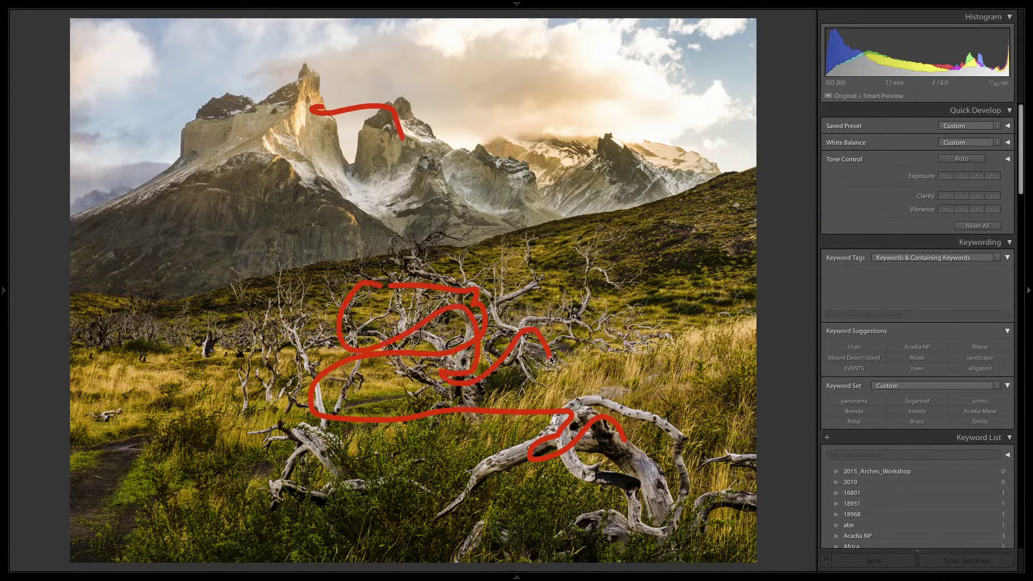
{"action": "key", "text": "Escape"}
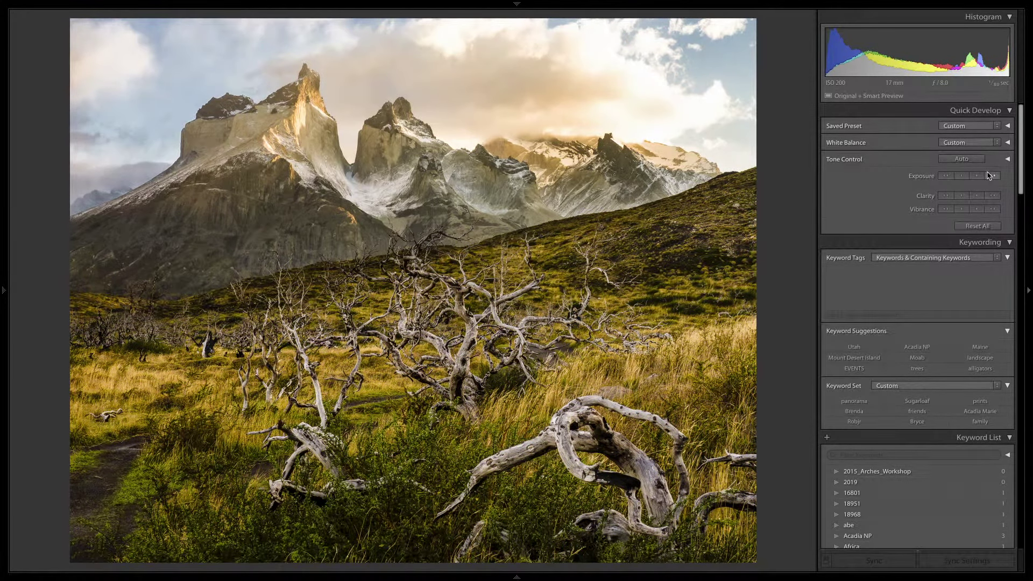
Set up an adjustment brush for the mountain photo with Clarity -71, Contrast -4 and Exposure 0
{"action": "key", "text": "d"}
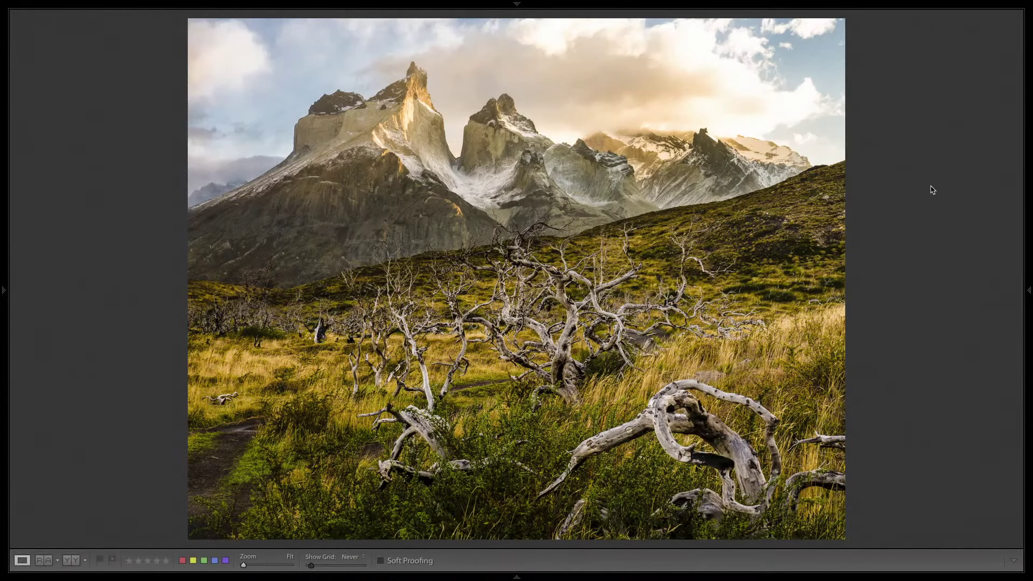
{"action": "mouse_move", "coordinate": [1029, 291]}
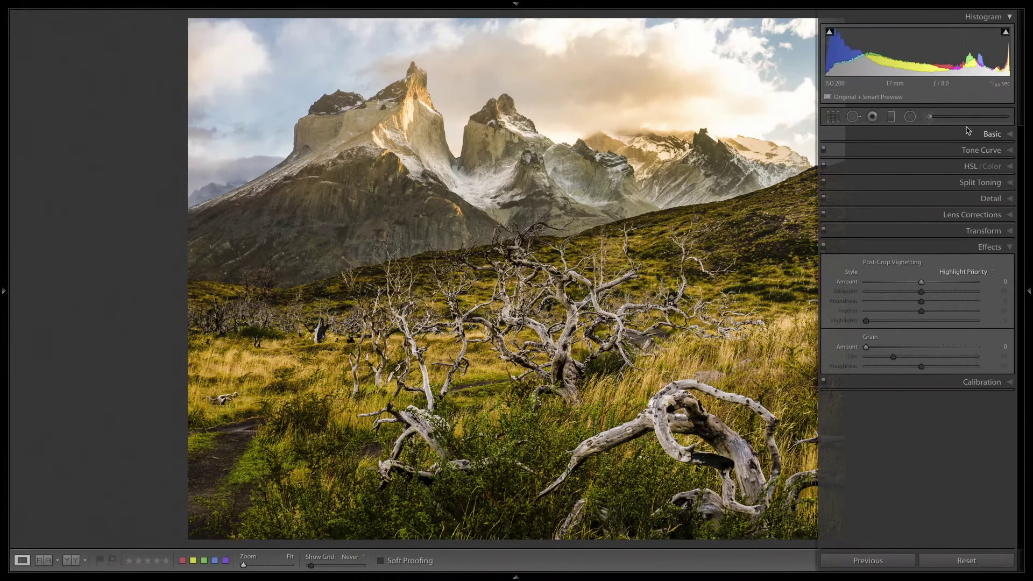
{"action": "left_click", "coordinate": [929, 116]}
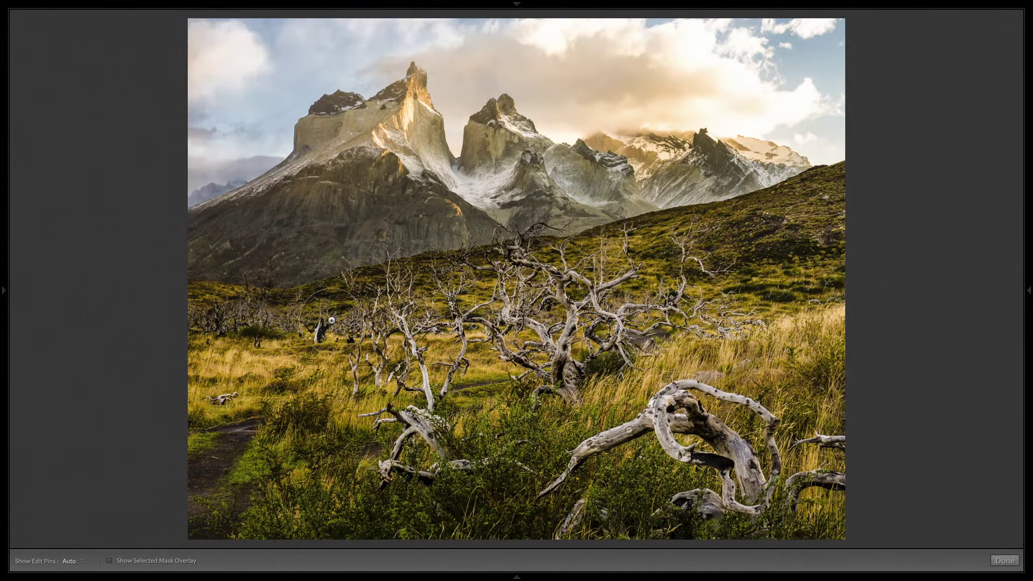
{"action": "left_click", "coordinate": [1028, 293]}
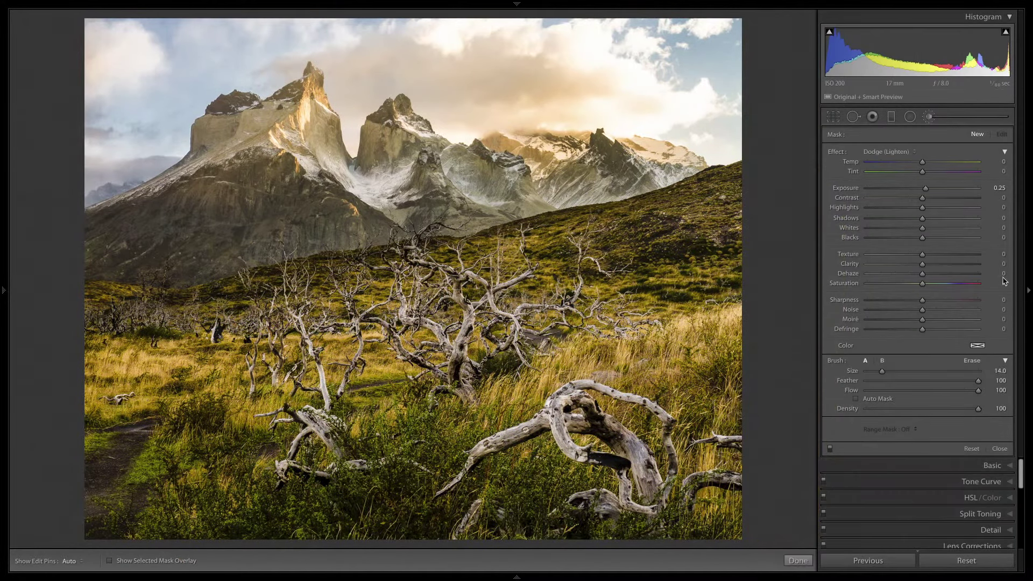
{"action": "left_click_drag", "start_coordinate": [923, 267], "coordinate": [883, 268]}
{"action": "left_click", "coordinate": [922, 199]}
{"action": "left_click_drag", "start_coordinate": [922, 199], "coordinate": [921, 198]}
{"action": "double_click", "coordinate": [856, 189]}
Paint the softening adjustment over the tangle of bare trees in the middle ground
{"action": "key", "text": "h"}
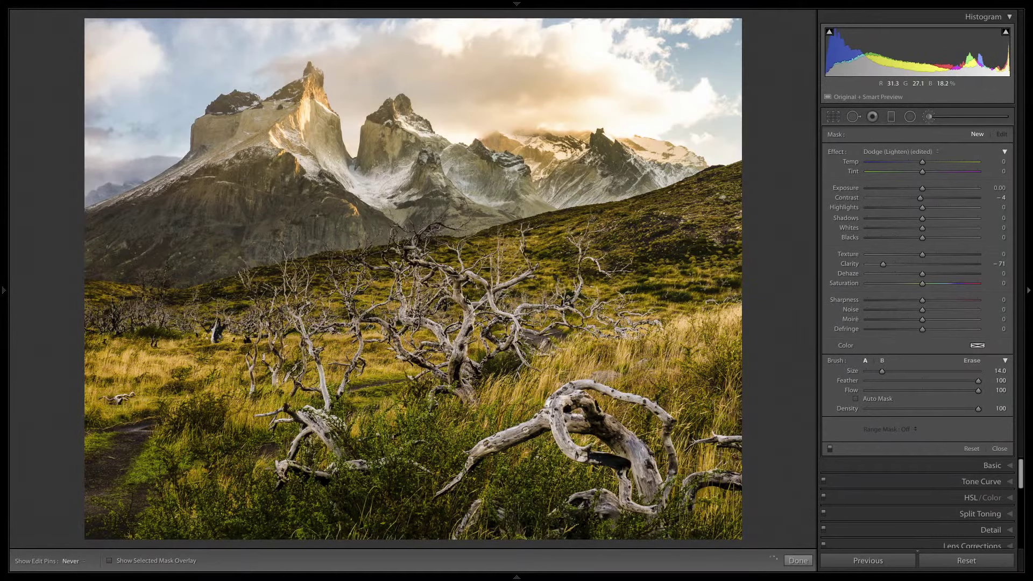
{"action": "left_click_drag", "start_coordinate": [482, 280], "coordinate": [522, 279]}
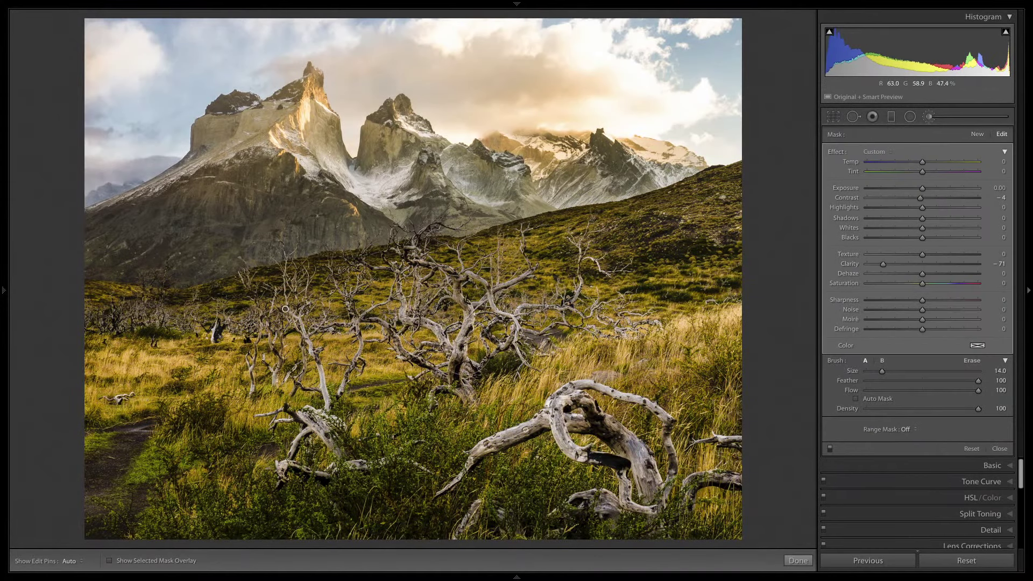
{"action": "key", "text": "h"}
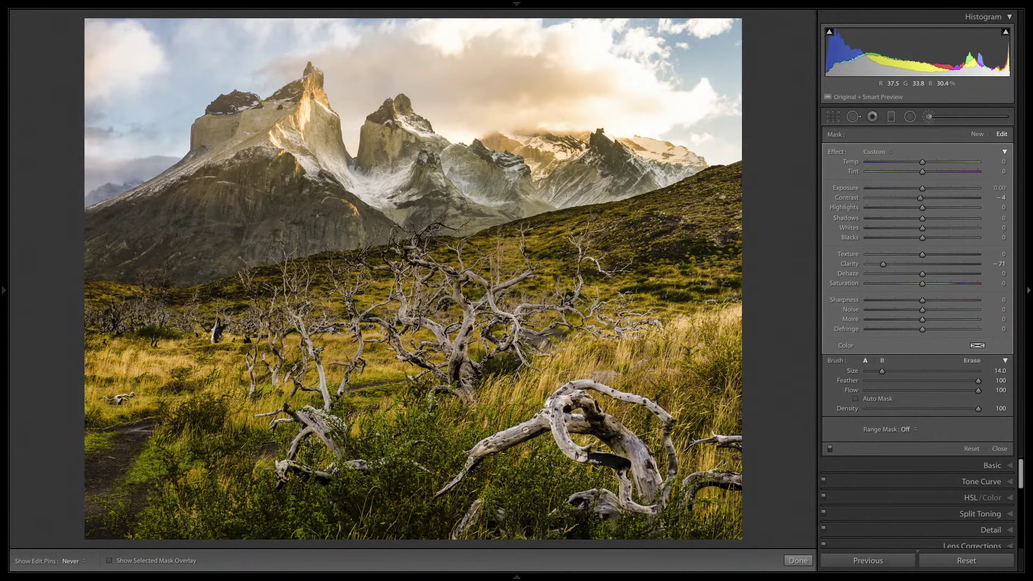
{"action": "key", "text": "h"}
Create a new Dodge (Lighten) brush mask and lighten the foreground around the driftwood, reducing the brush size to 11
{"action": "left_click", "coordinate": [979, 134]}
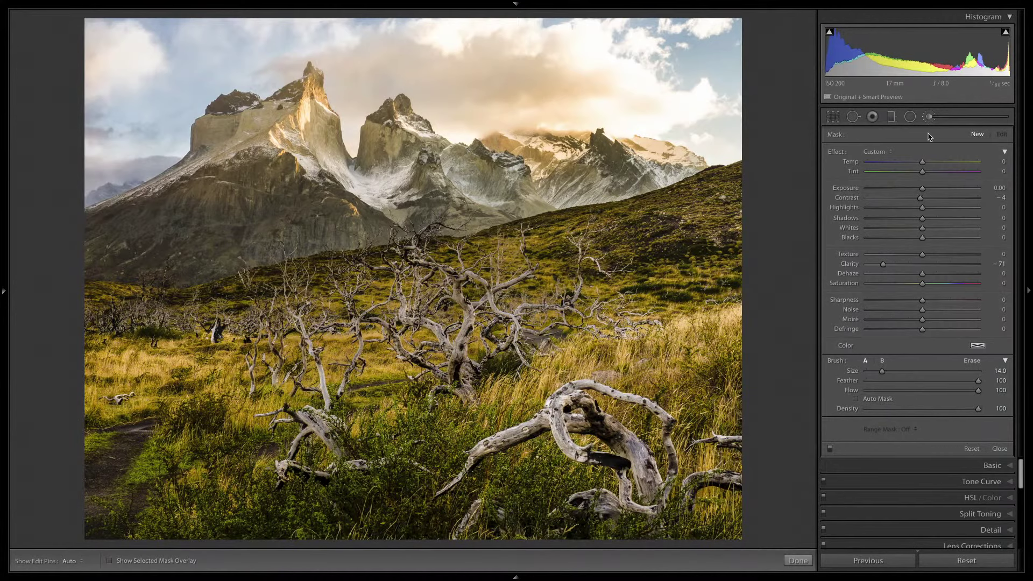
{"action": "left_click", "coordinate": [890, 153]}
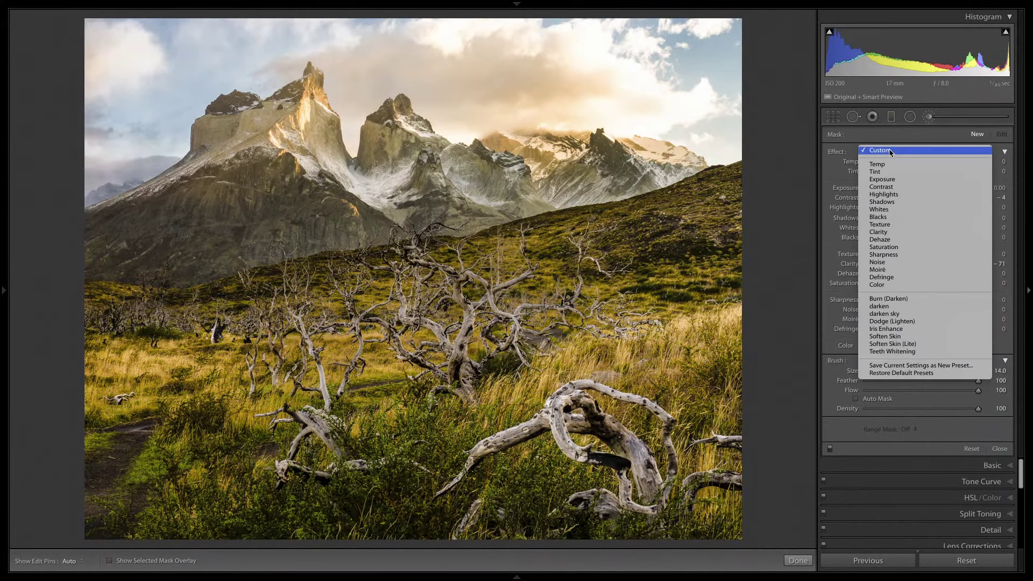
{"action": "left_click", "coordinate": [908, 321]}
{"action": "key", "text": "["}
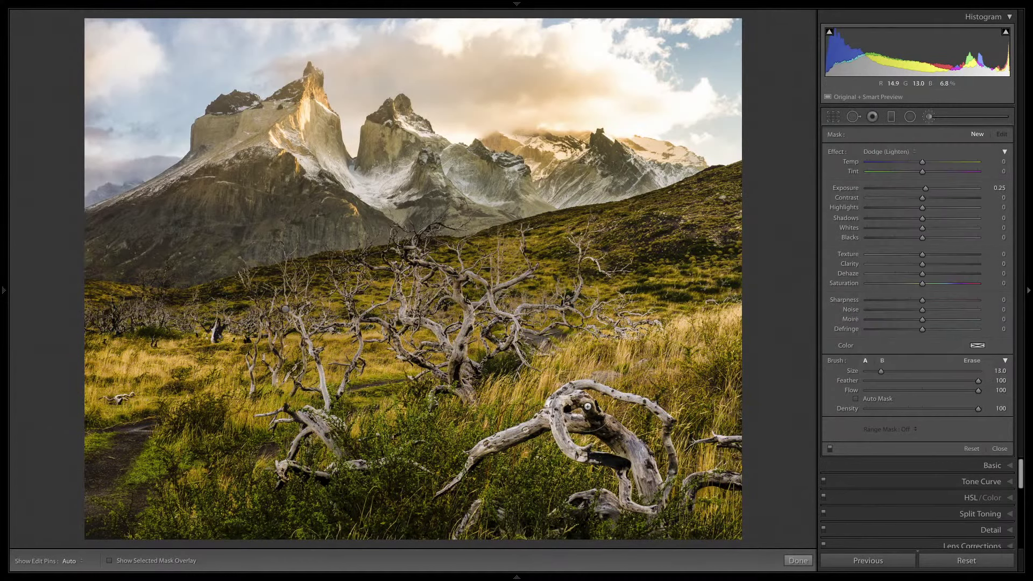
{"action": "mouse_move", "coordinate": [534, 475]}
{"action": "left_mouse_down"}
{"action": "mouse_move", "coordinate": [549, 473]}
{"action": "mouse_move", "coordinate": [535, 473]}
{"action": "left_mouse_up"}
{"action": "key", "text": "bracketleft"}
{"action": "key", "text": "bracketleft"}
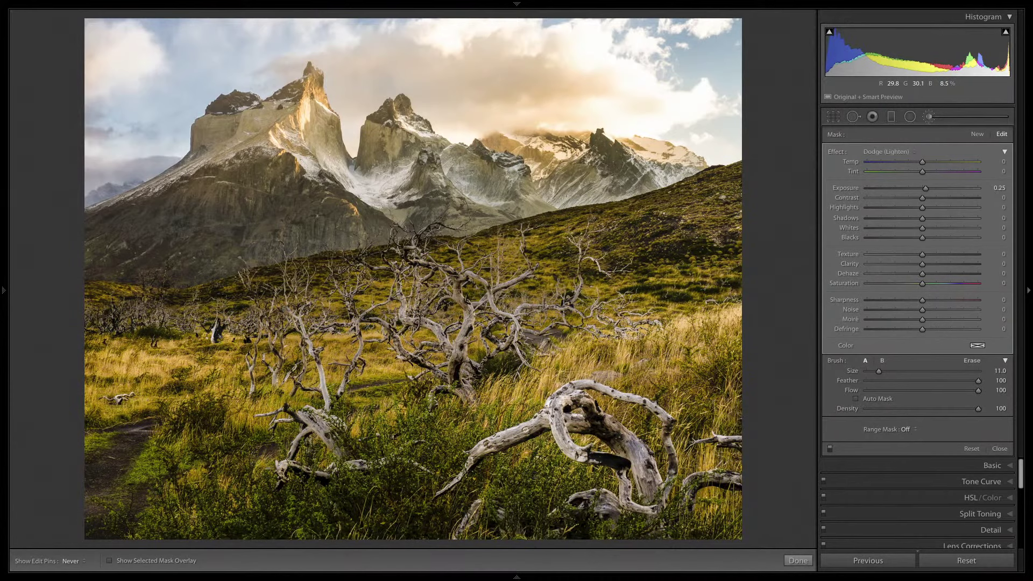
{"action": "key", "text": "h"}
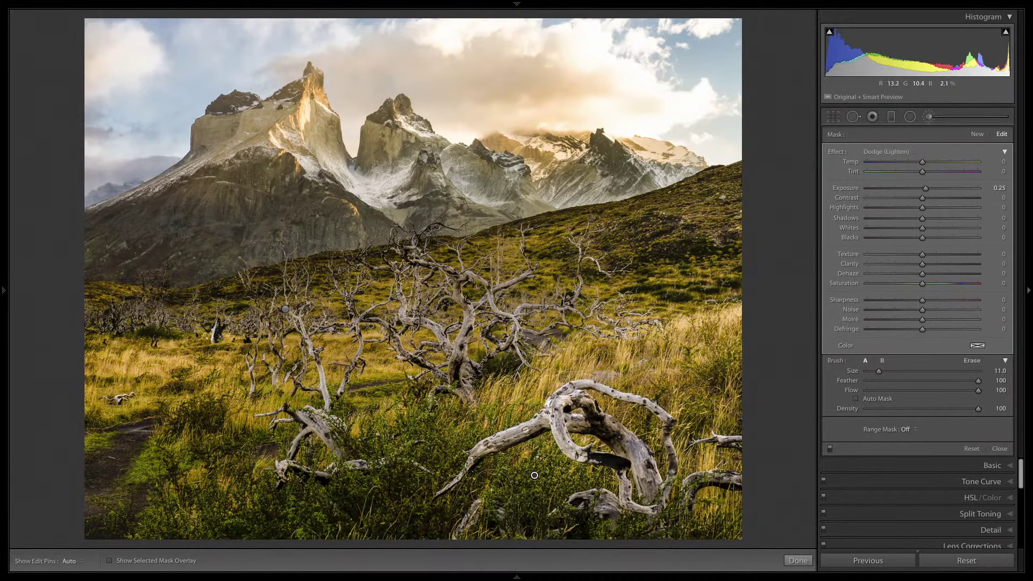
{"action": "key", "text": "h"}
{"action": "key", "text": "h"}
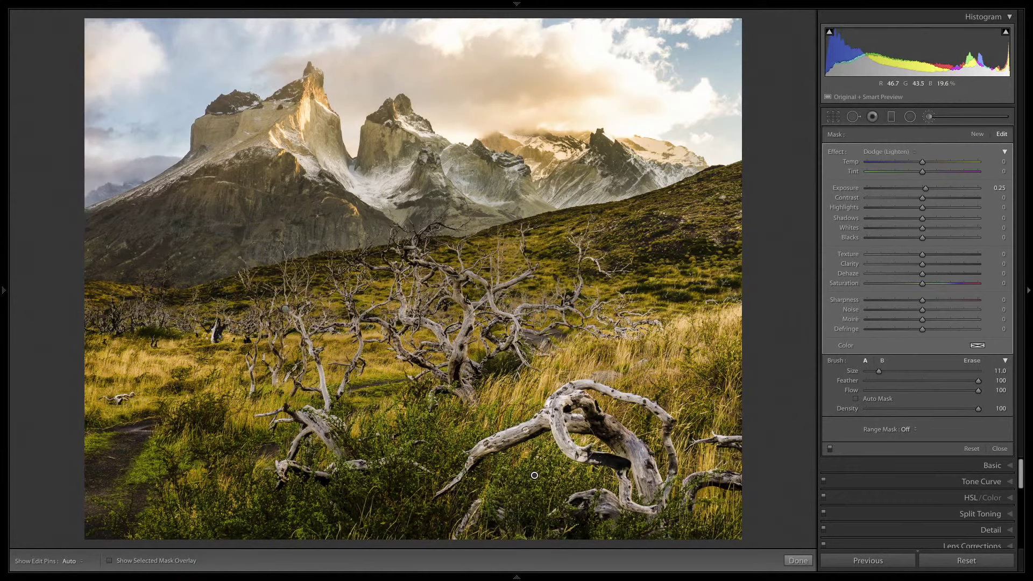
Start a new brush mask with the Burn (Darken) preset and set its Exposure to -0.35
{"action": "left_click", "coordinate": [980, 134]}
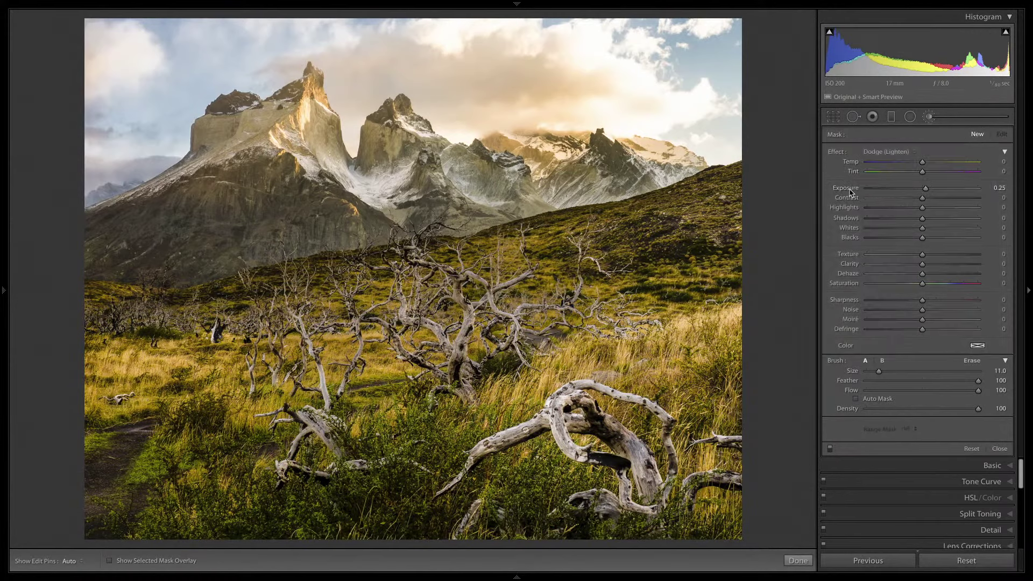
{"action": "left_click", "coordinate": [888, 152]}
{"action": "left_click", "coordinate": [892, 130]}
{"action": "left_click_drag", "start_coordinate": [919, 191], "coordinate": [917, 189]}
Burn the dark foreground shrubs near the photo's lower edge, enlarging the brush to 14
{"action": "key", "text": "h"}
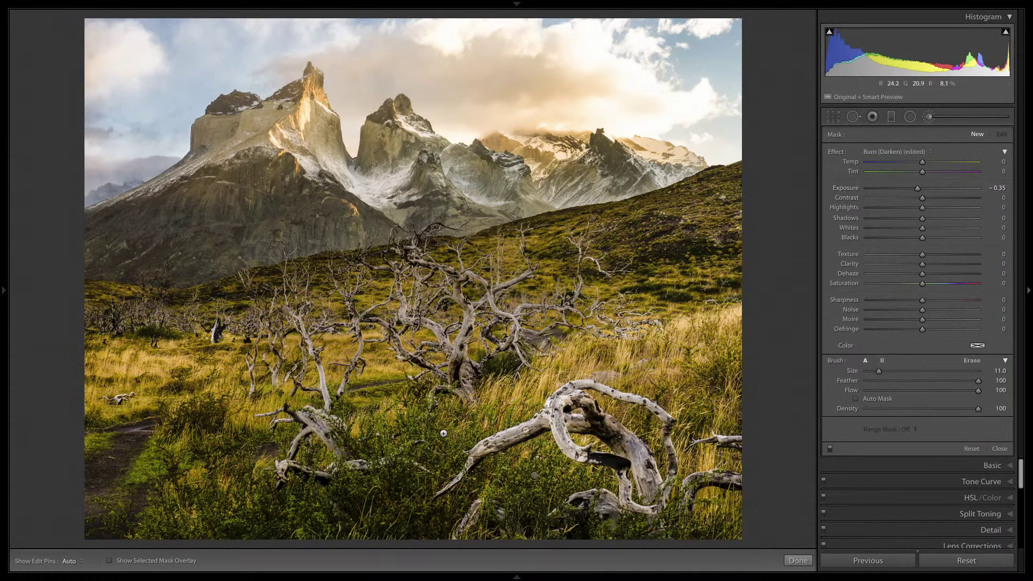
{"action": "scroll", "coordinate": [396, 511], "scroll_direction": "up", "scroll_amount": 3}
{"action": "mouse_move", "coordinate": [396, 511]}
{"action": "left_mouse_down"}
{"action": "mouse_move", "coordinate": [428, 470]}
{"action": "mouse_move", "coordinate": [406, 508]}
{"action": "left_mouse_up"}
{"action": "scroll", "coordinate": [696, 538], "scroll_direction": "down", "scroll_amount": 3}
{"action": "key", "text": "h"}
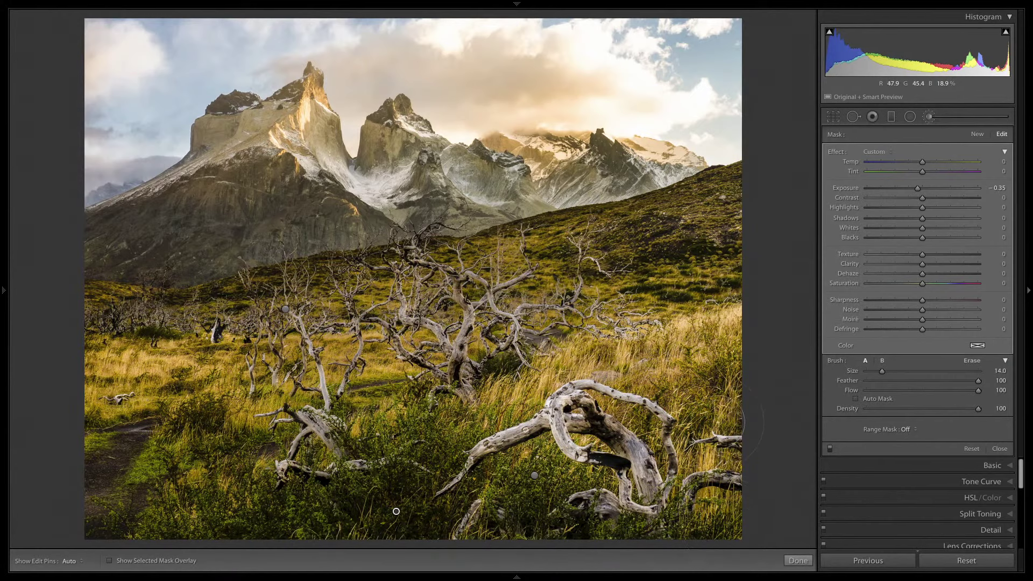
{"action": "key", "text": "h"}
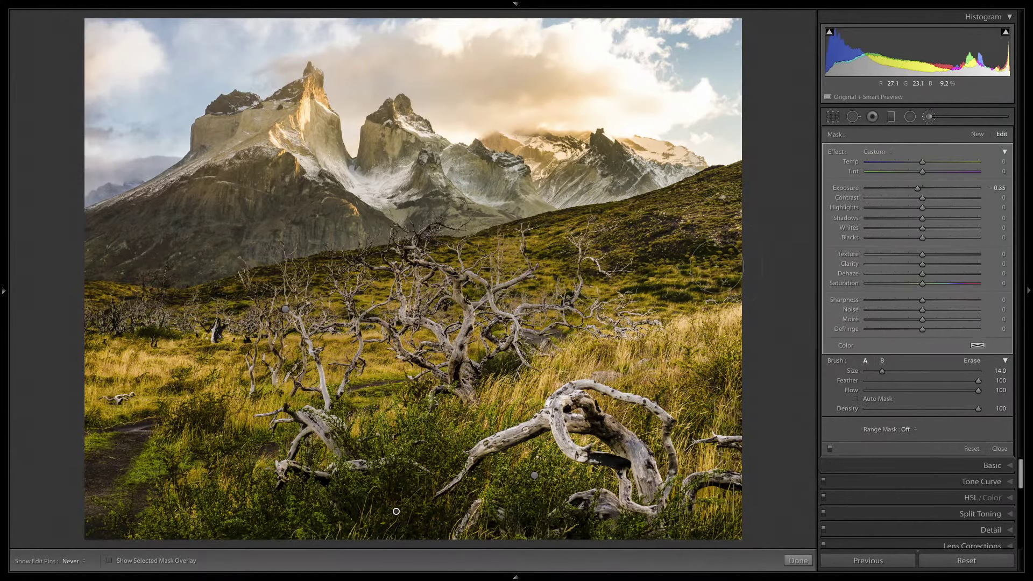
{"action": "scroll", "coordinate": [672, 275], "scroll_direction": "up", "scroll_amount": 3}
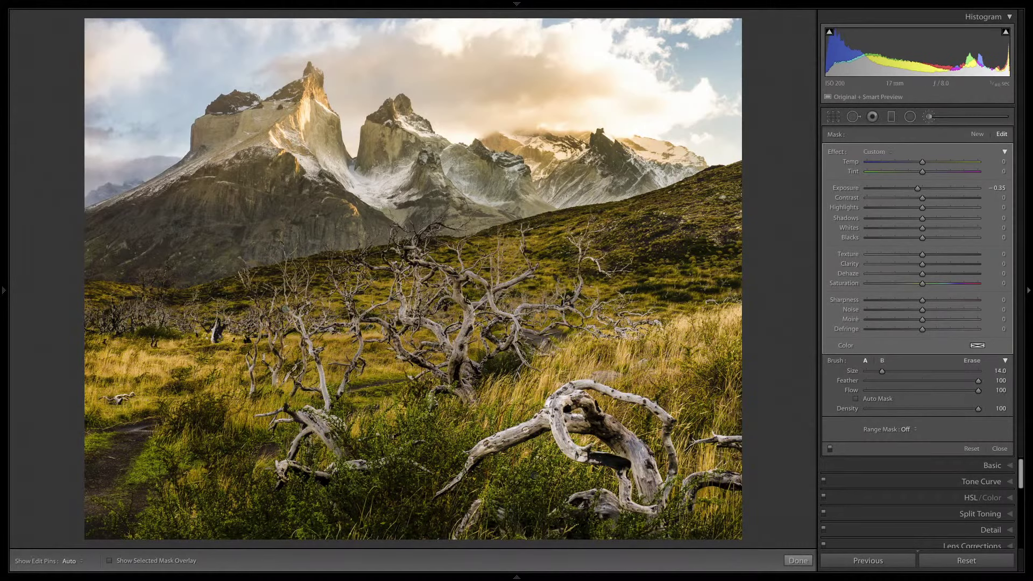
Close the adjustment brush and compare the mountain photo before and after side by side with the side panels hidden
{"action": "left_click", "coordinate": [797, 562]}
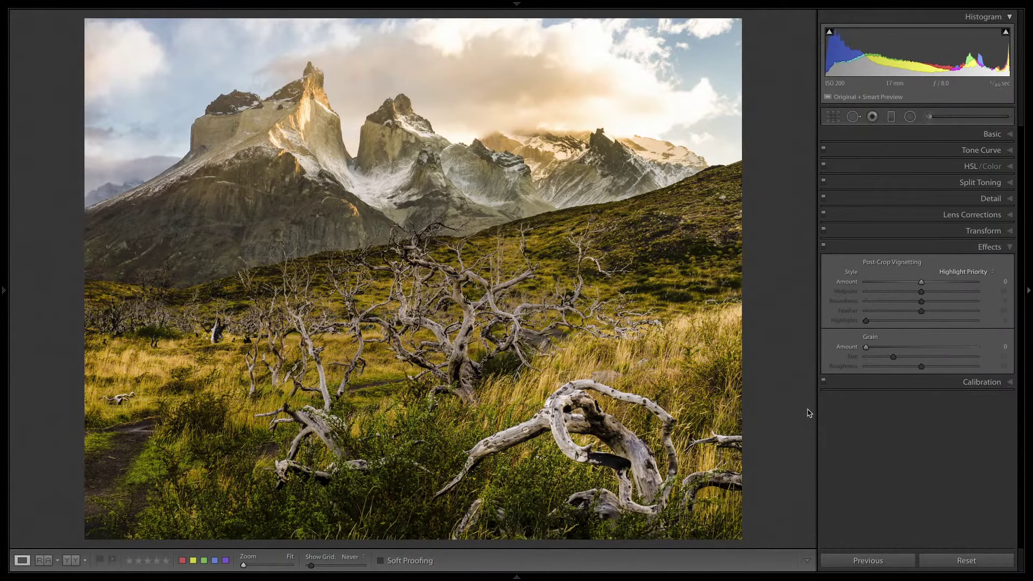
{"action": "key", "text": "y"}
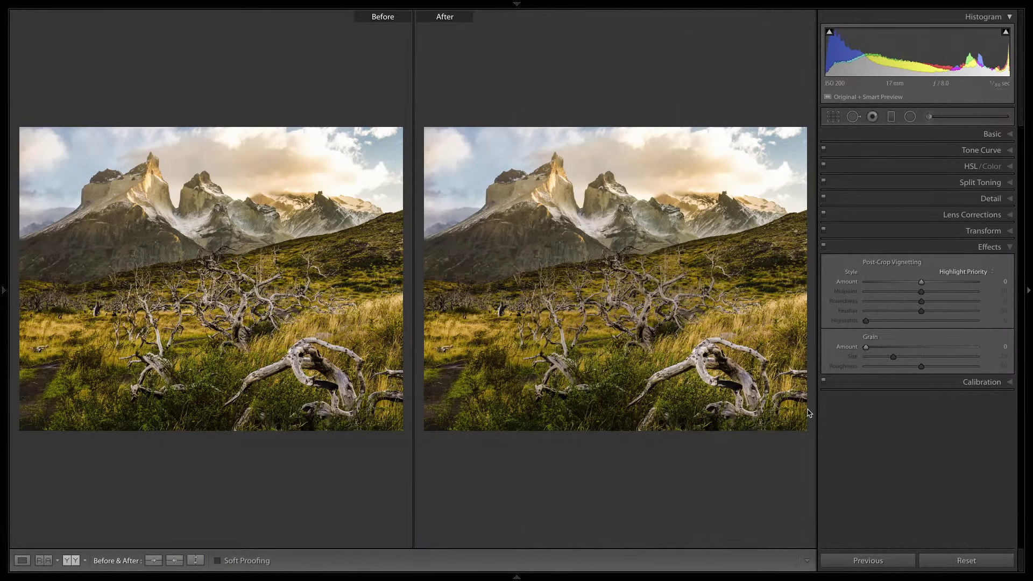
{"action": "key", "text": "Tab"}
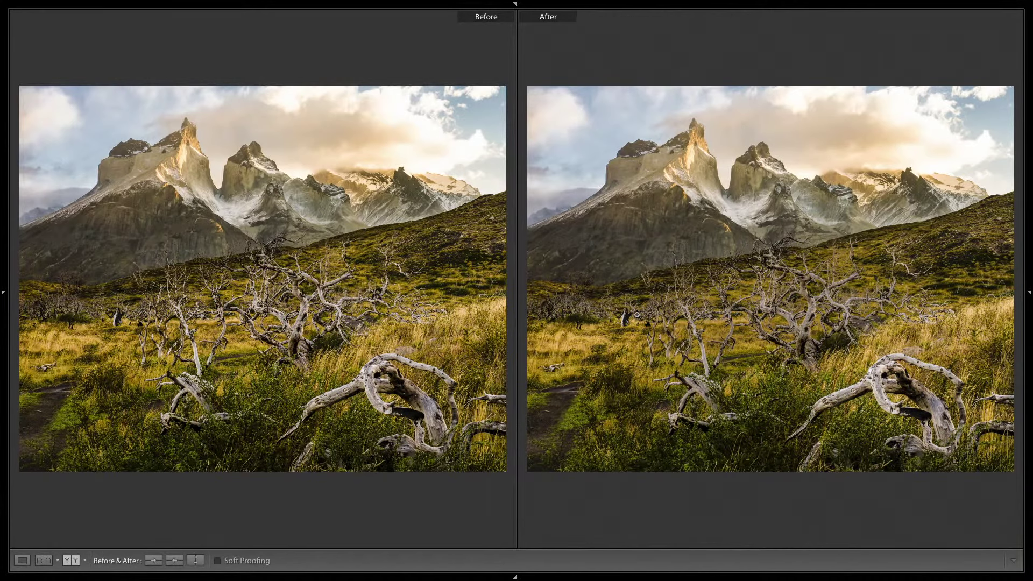
{"action": "key", "text": "y"}
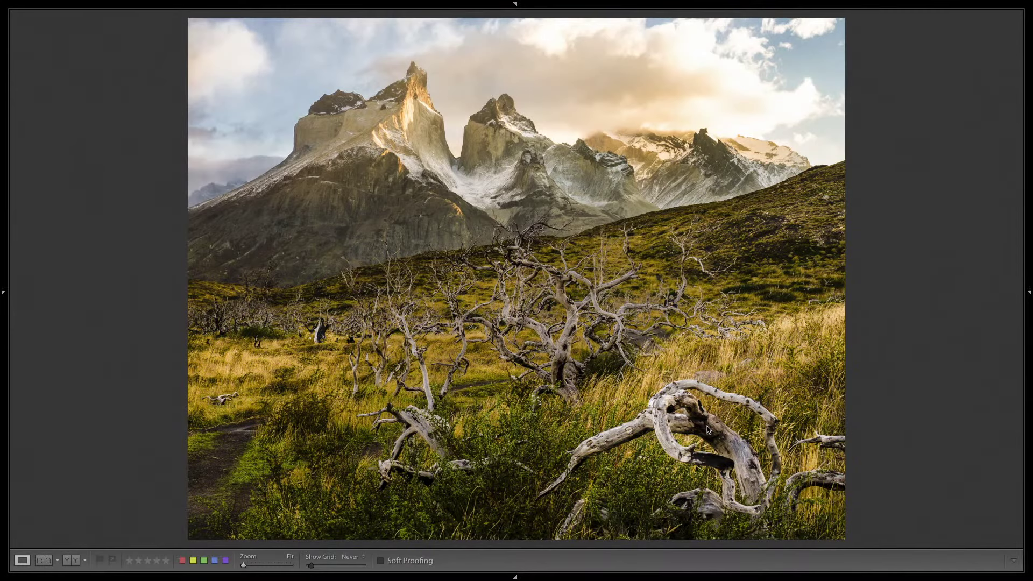
Open the Mt. Battie Maine harbor photo and crop its left edge and upper sky to 5138 x 3504
{"action": "key", "text": "g"}
{"action": "double_click", "coordinate": [767, 111]}
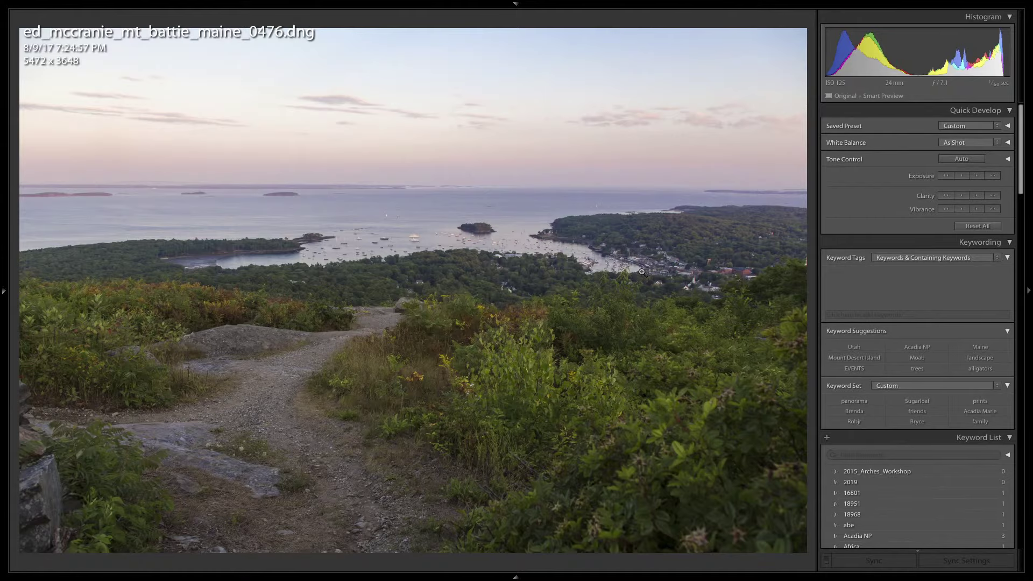
{"action": "key", "text": "r"}
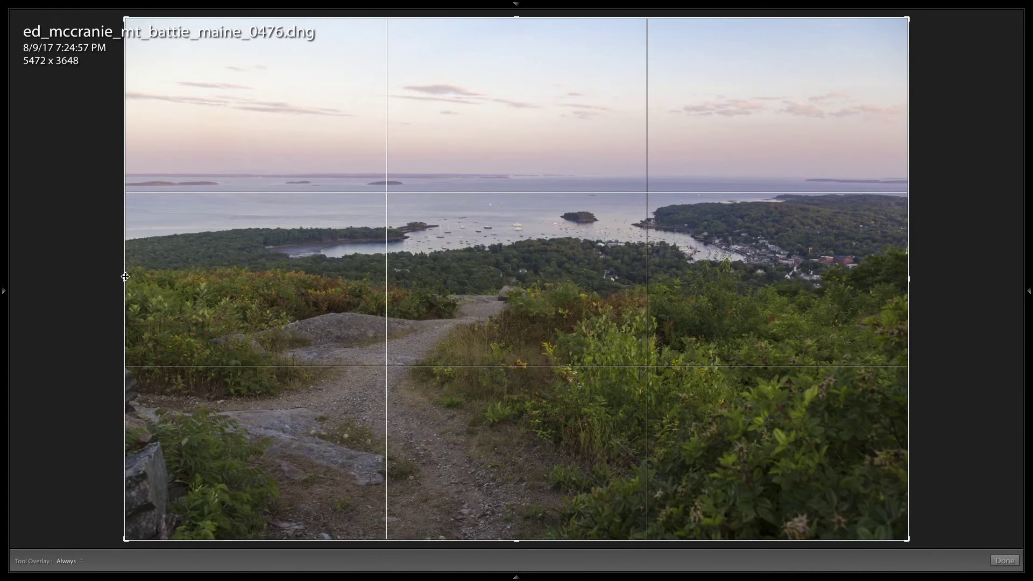
{"action": "left_click_drag", "start_coordinate": [124, 323], "coordinate": [172, 242]}
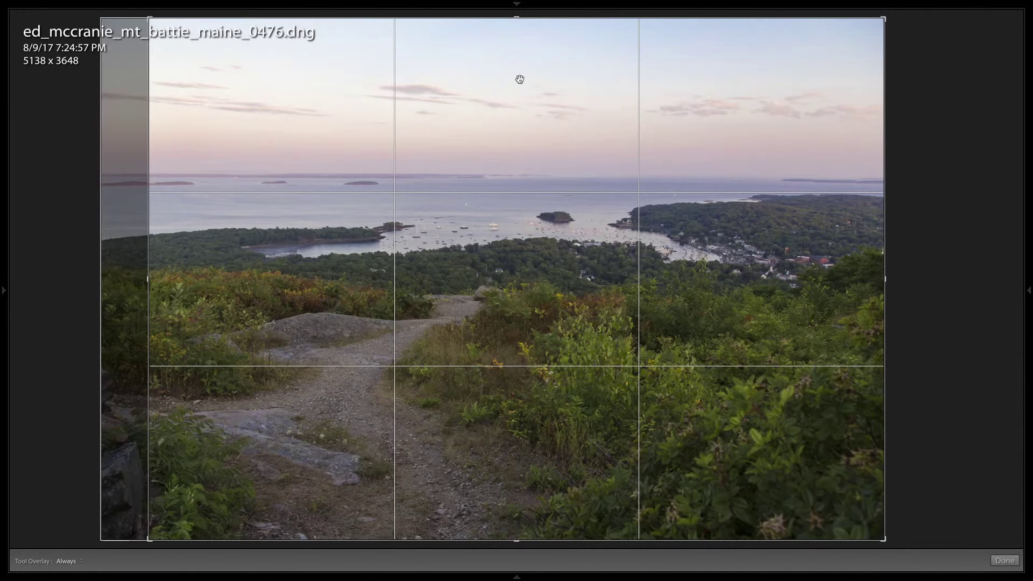
{"action": "left_click_drag", "start_coordinate": [521, 18], "coordinate": [521, 28]}
{"action": "key", "text": "Return"}
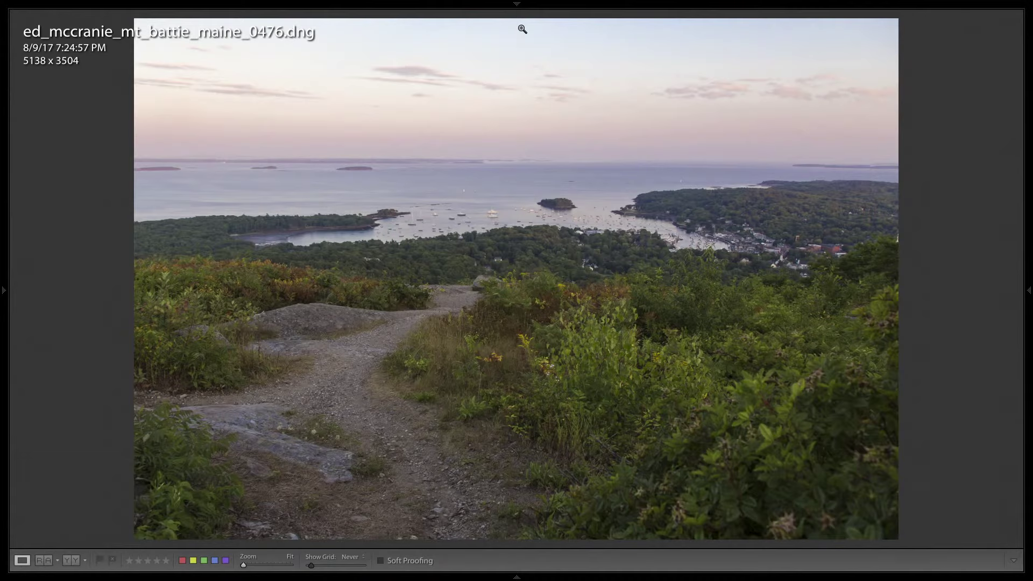
Crop the harbor photo tightly to 2206 x 1713 around the small island, leaving out the foreground path
{"action": "key", "text": "r"}
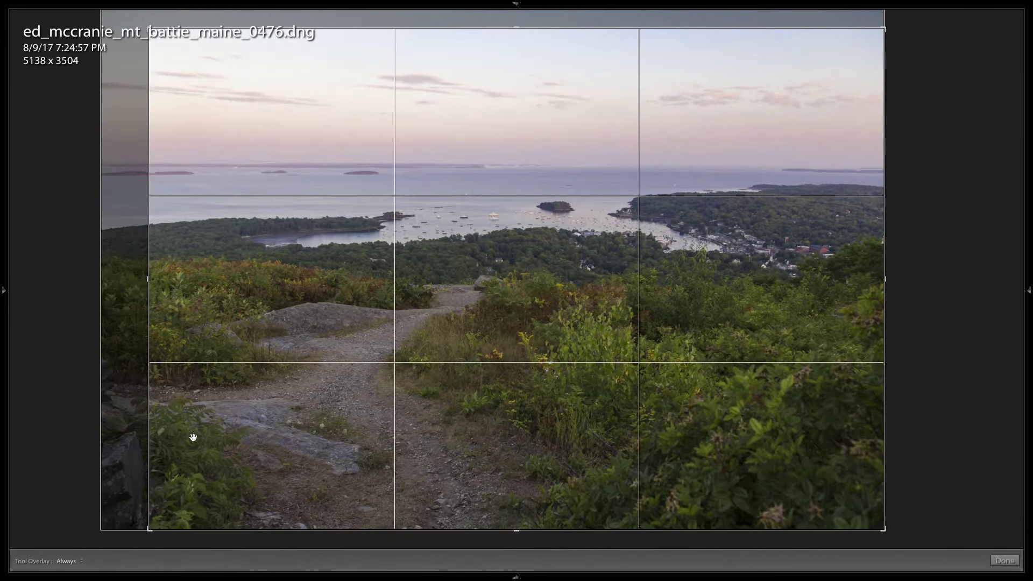
{"action": "left_click_drag", "start_coordinate": [154, 523], "coordinate": [357, 284]}
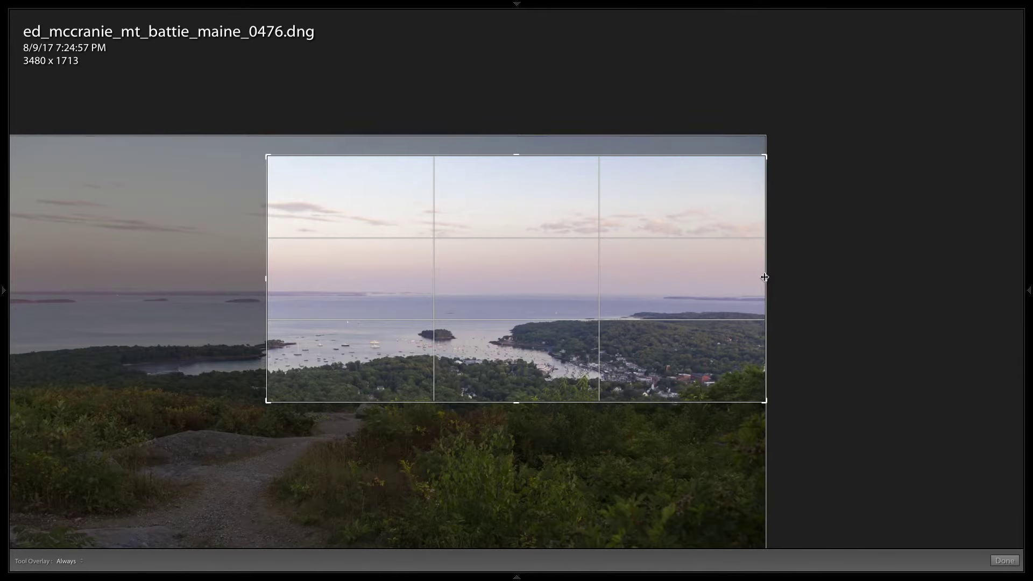
{"action": "left_click_drag", "start_coordinate": [766, 279], "coordinate": [688, 274]}
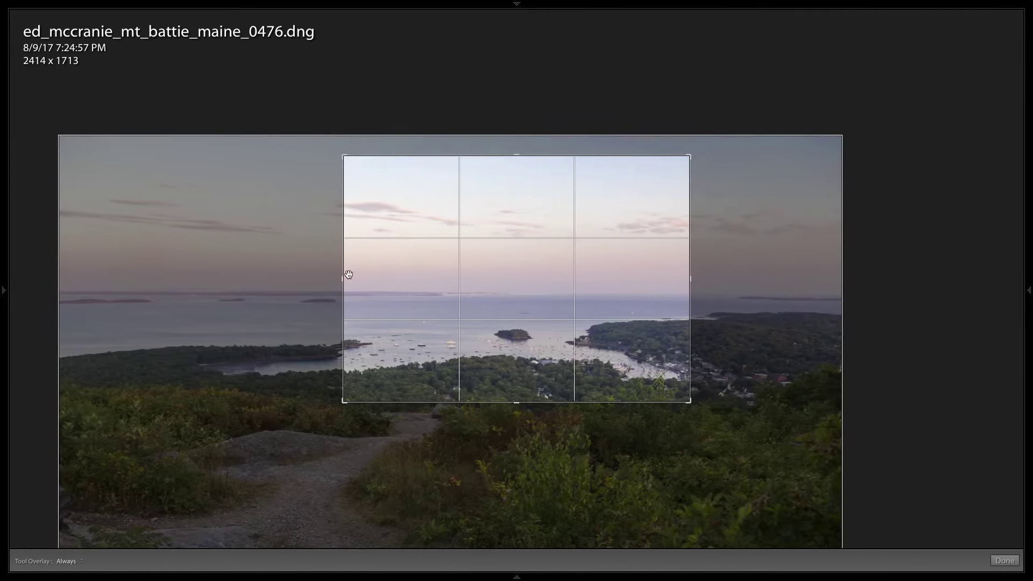
{"action": "left_click_drag", "start_coordinate": [344, 278], "coordinate": [358, 278]}
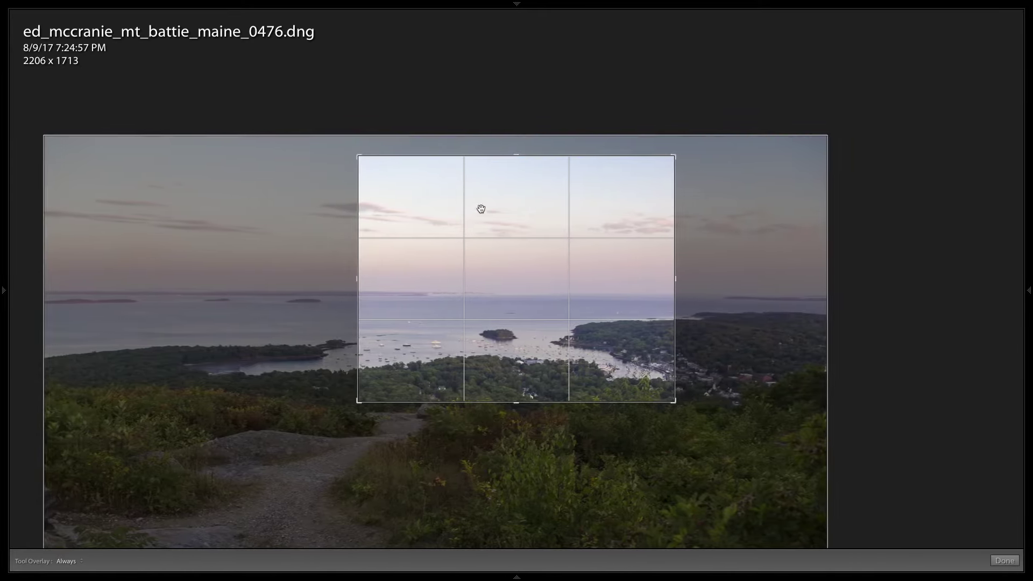
{"action": "key", "text": "Return"}
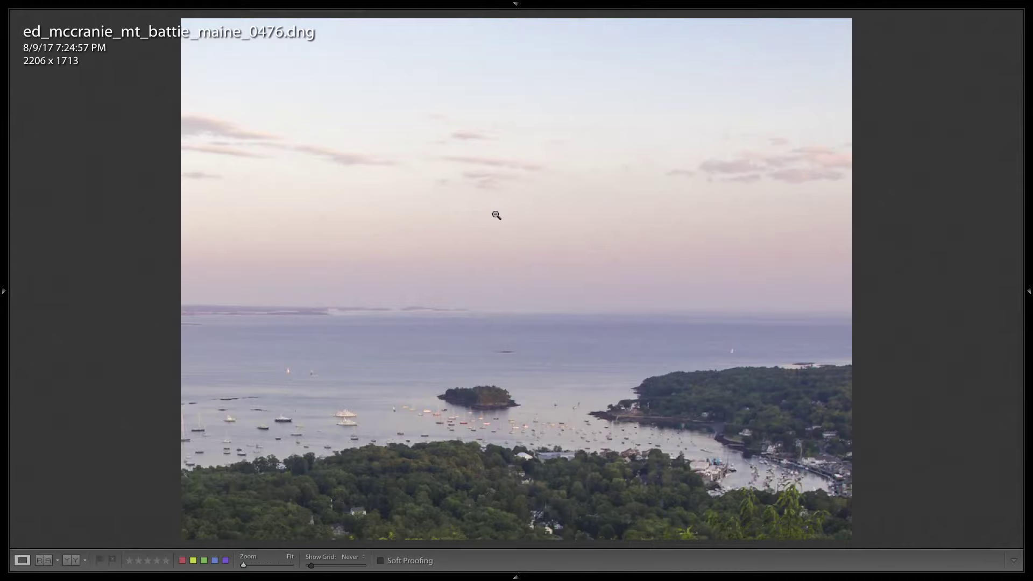
Undo the tight crop of the harbor photo
{"action": "key", "text": "ctrl+z"}
{"action": "key", "text": "ctrl+z"}
{"action": "key", "text": "ctrl+z"}
{"action": "key", "text": "ctrl+z"}
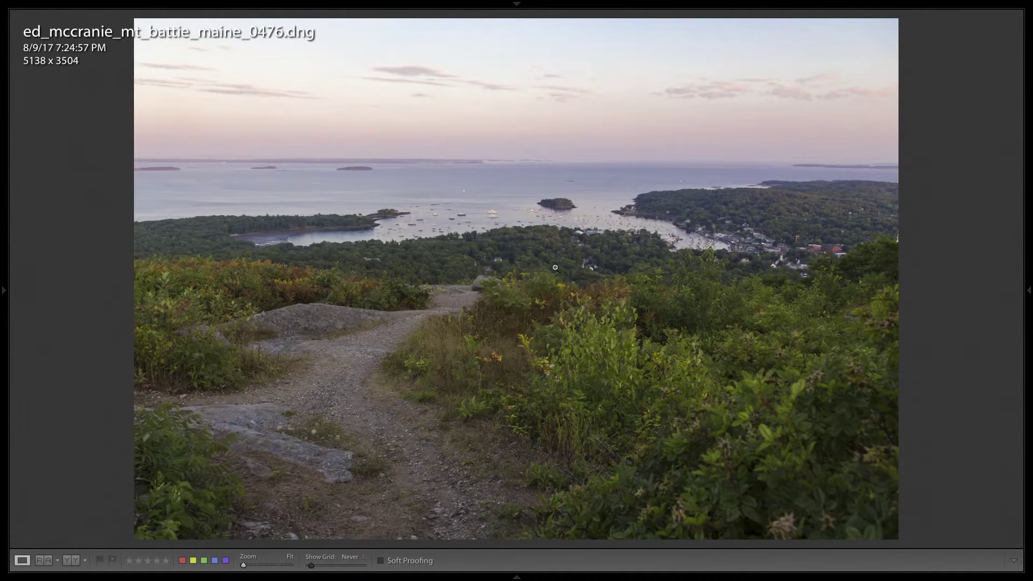
Open the black-and-white November Light Clouds coast photo from the library grid, hiding the photo info overlay and the side panels
{"action": "key", "text": "g"}
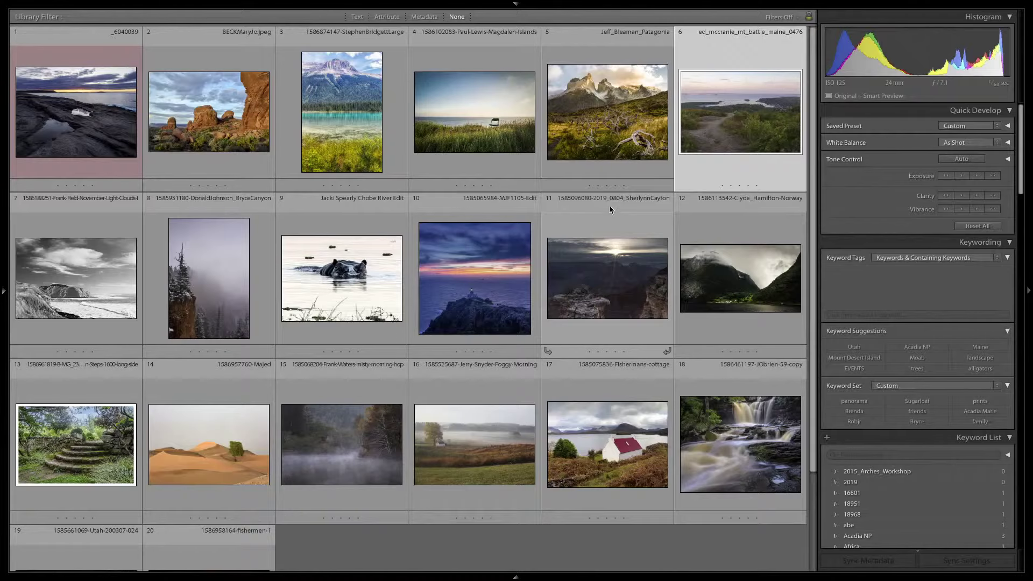
{"action": "double_click", "coordinate": [111, 267]}
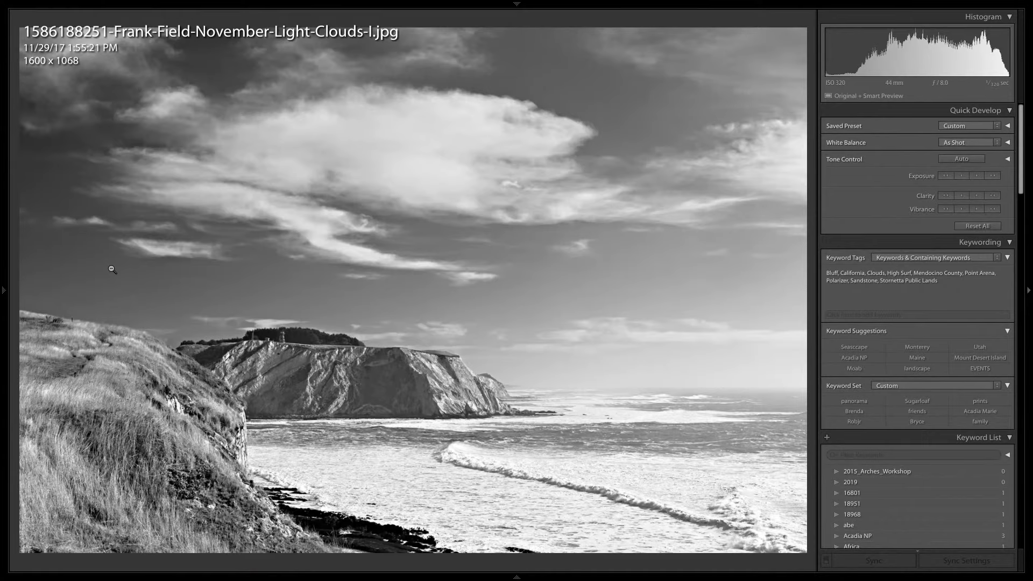
{"action": "key", "text": "i"}
{"action": "key", "text": "i"}
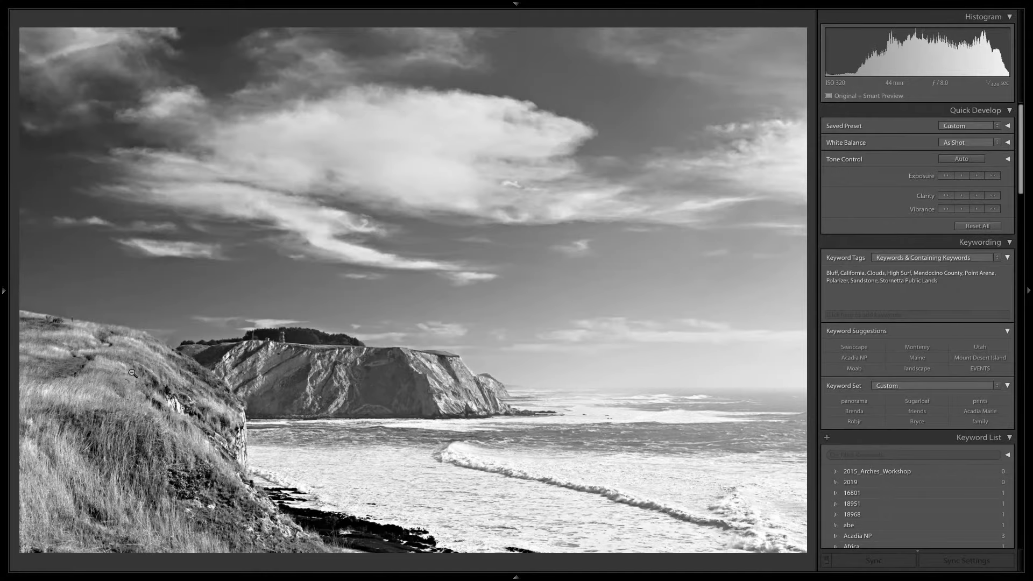
{"action": "key", "text": "Tab"}
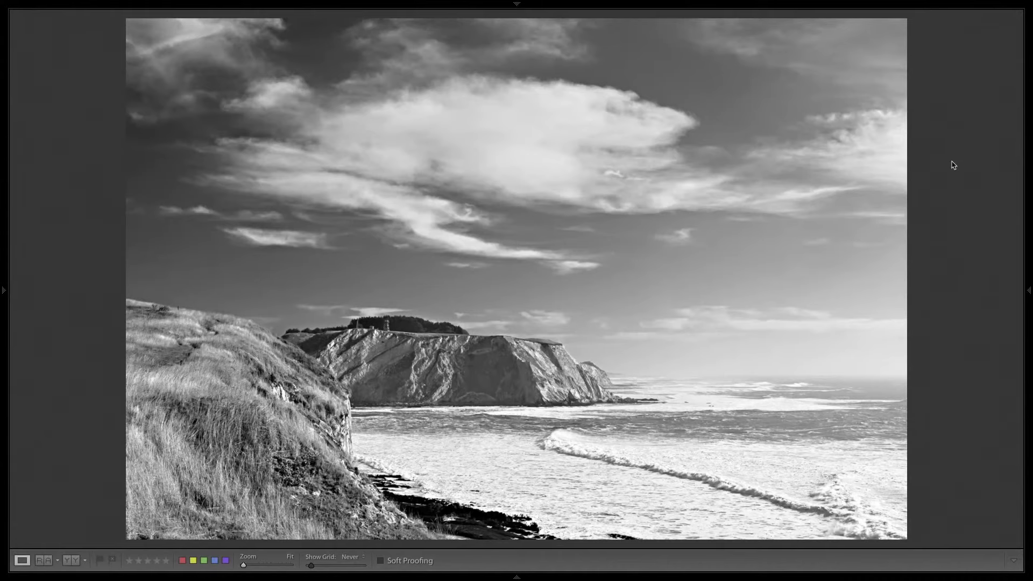
Brighten the foreground hillside grass with the Dodge (Lighten) adjustment brush at exposure 0.37 and size 9
{"action": "mouse_move", "coordinate": [1027, 293]}
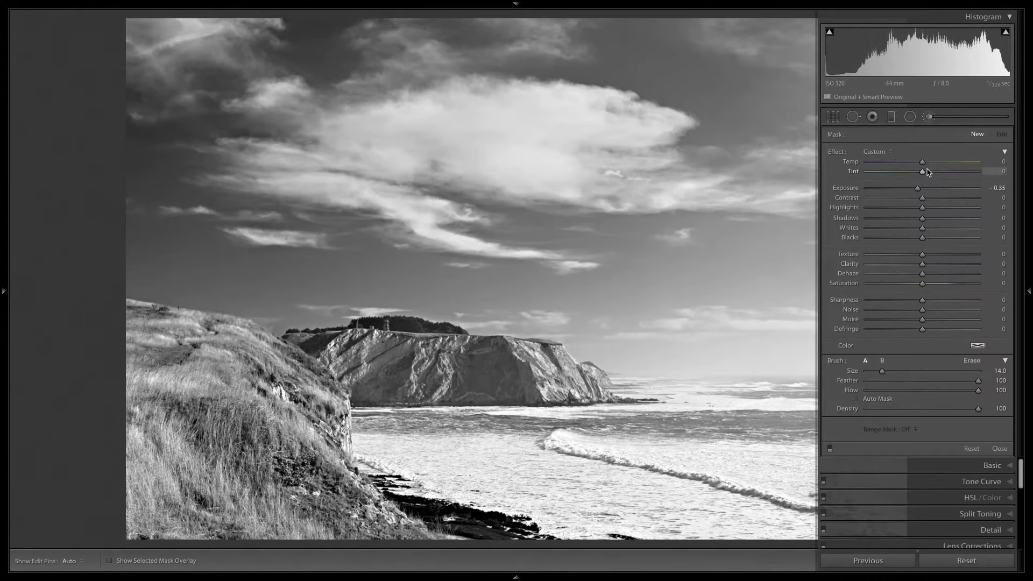
{"action": "left_click", "coordinate": [882, 152]}
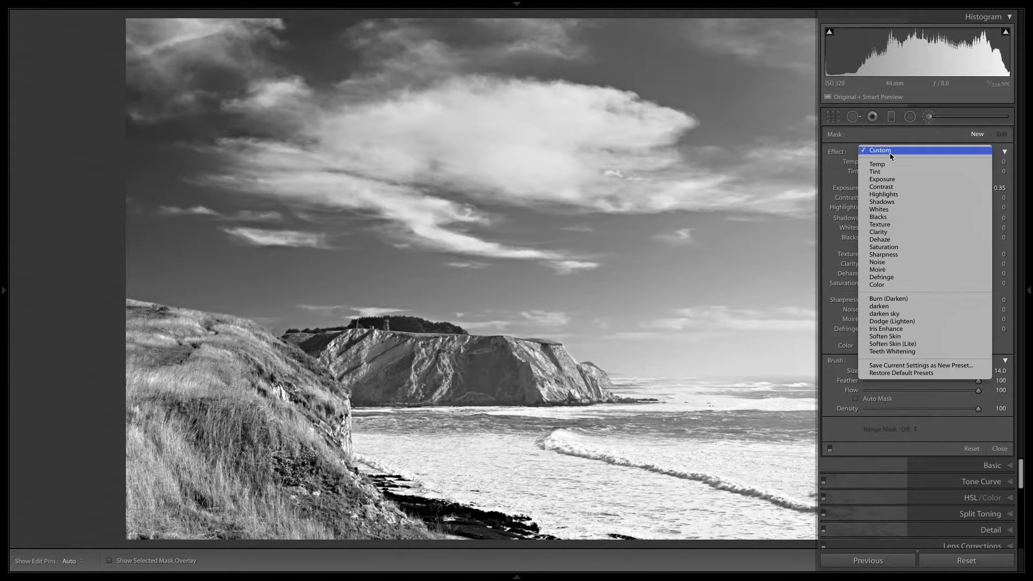
{"action": "left_click", "coordinate": [904, 321]}
{"action": "left_click_drag", "start_coordinate": [925, 192], "coordinate": [927, 191]}
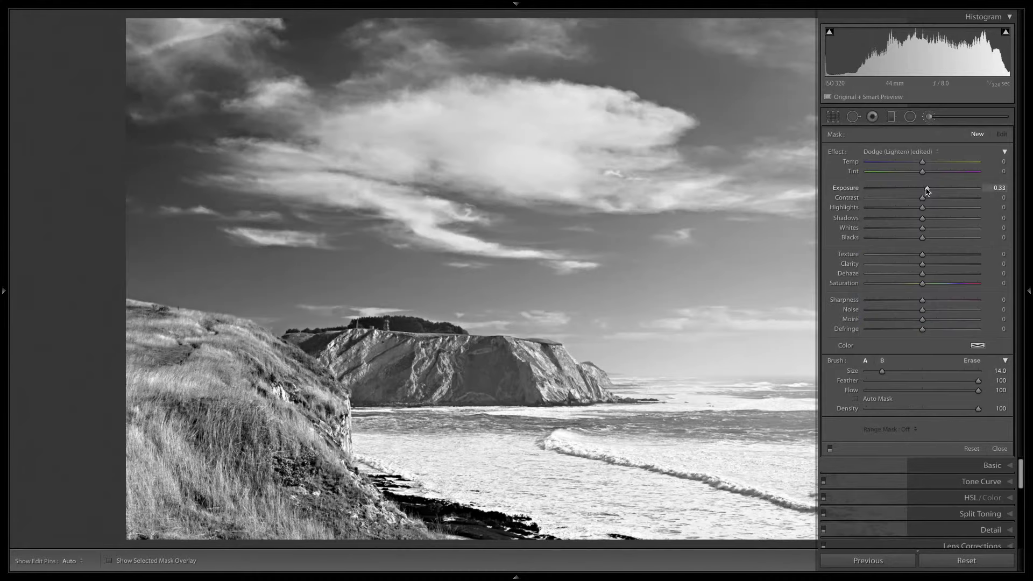
{"action": "key", "text": "Tab"}
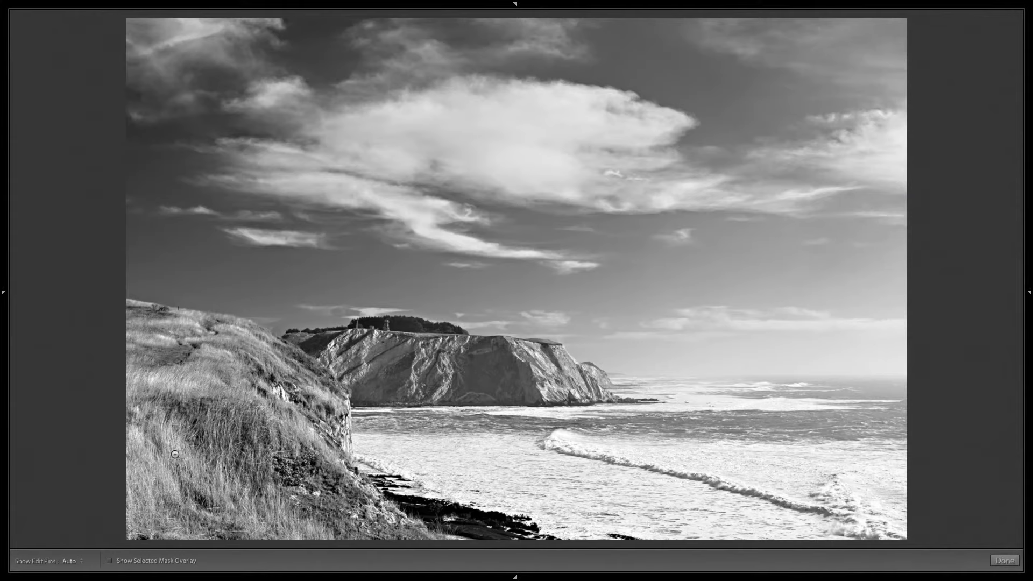
{"action": "key", "text": "h"}
{"action": "left_click_drag", "start_coordinate": [173, 453], "coordinate": [247, 536]}
{"action": "mouse_move", "coordinate": [177, 409]}
{"action": "left_mouse_down"}
{"action": "mouse_move", "coordinate": [210, 365]}
{"action": "mouse_move", "coordinate": [220, 369]}
{"action": "left_mouse_up"}
{"action": "key", "text": "h"}
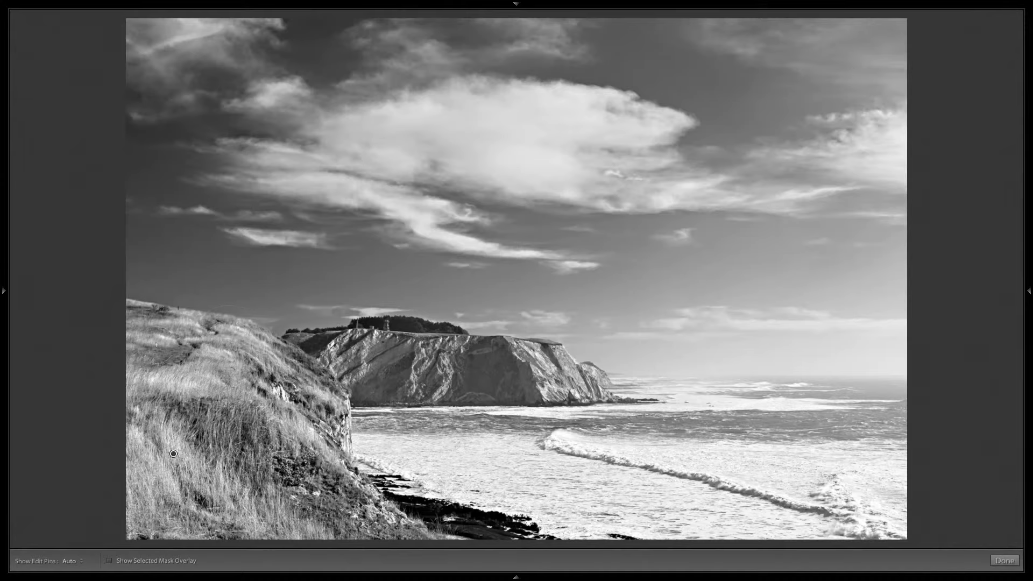
Hide and show the edit pin repeatedly to examine the dodged hillside grass
{"action": "key", "text": "h"}
{"action": "key", "text": "h"}
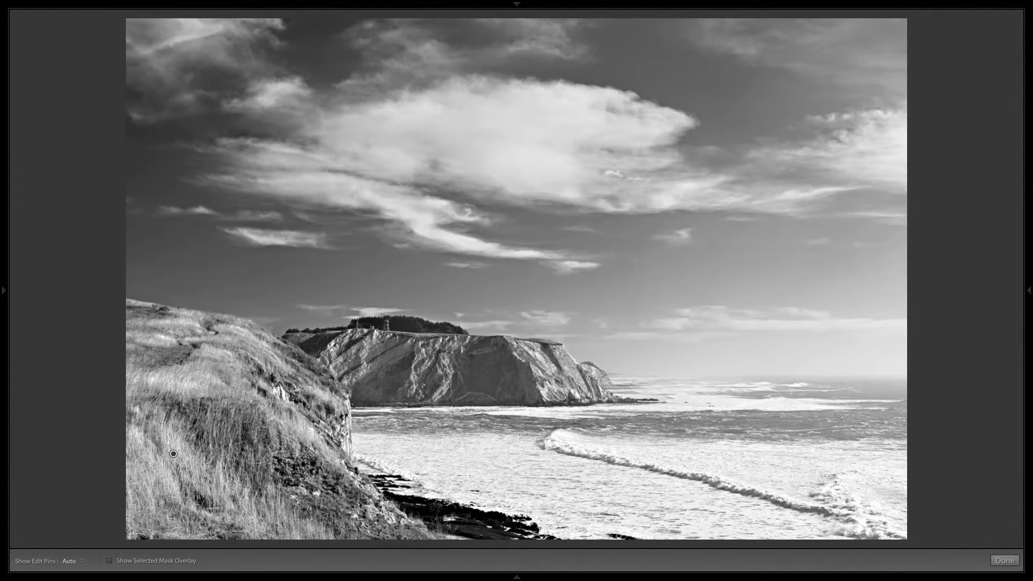
{"action": "key", "text": "h"}
{"action": "key", "text": "h"}
{"action": "key", "text": "h"}
{"action": "key", "text": "h"}
{"action": "key", "text": "h"}
{"action": "key", "text": "h"}
{"action": "key", "text": "h"}
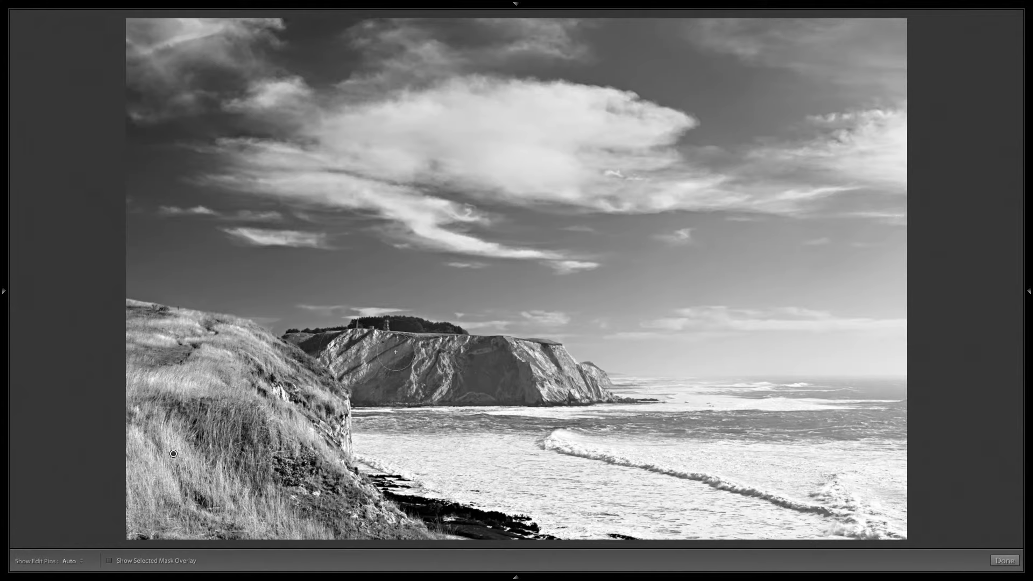
{"action": "key", "text": "h"}
{"action": "key", "text": "h"}
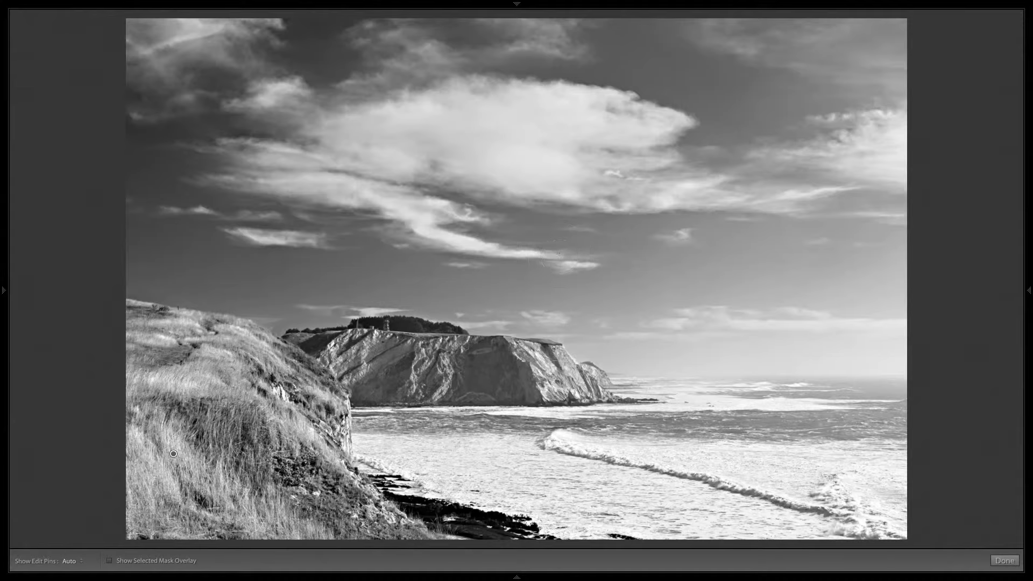
Burn the darker grass on the foreground hillside with a new Burn (Darken) brush mask at exposure -0.30 and size 5
{"action": "mouse_move", "coordinate": [1026, 288]}
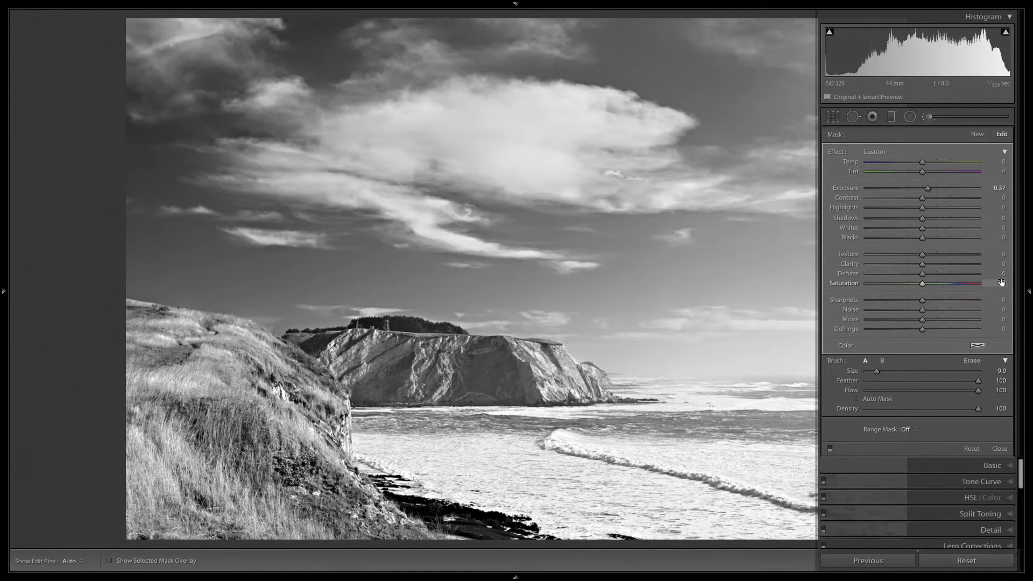
{"action": "left_click", "coordinate": [977, 134]}
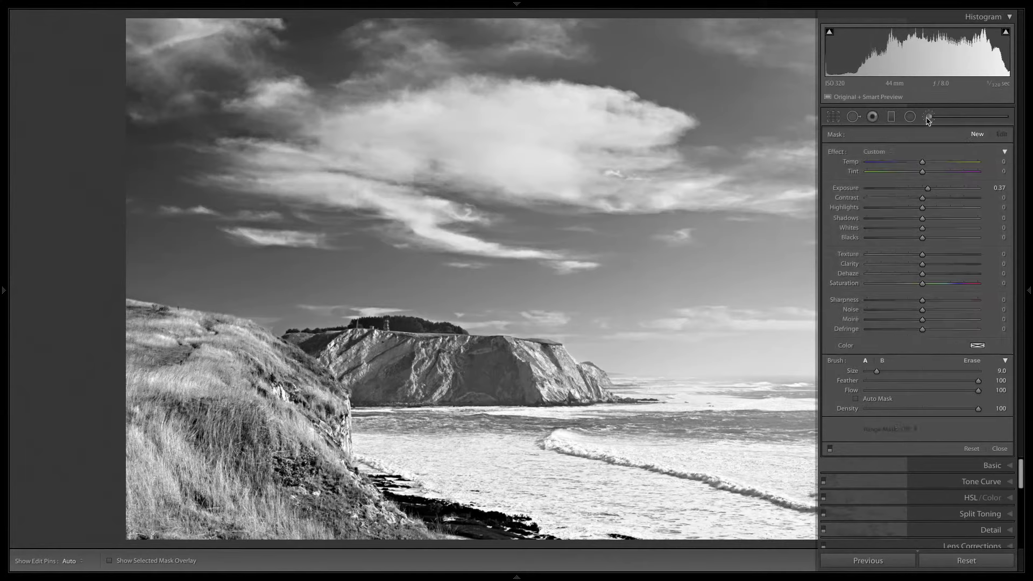
{"action": "left_click", "coordinate": [882, 151]}
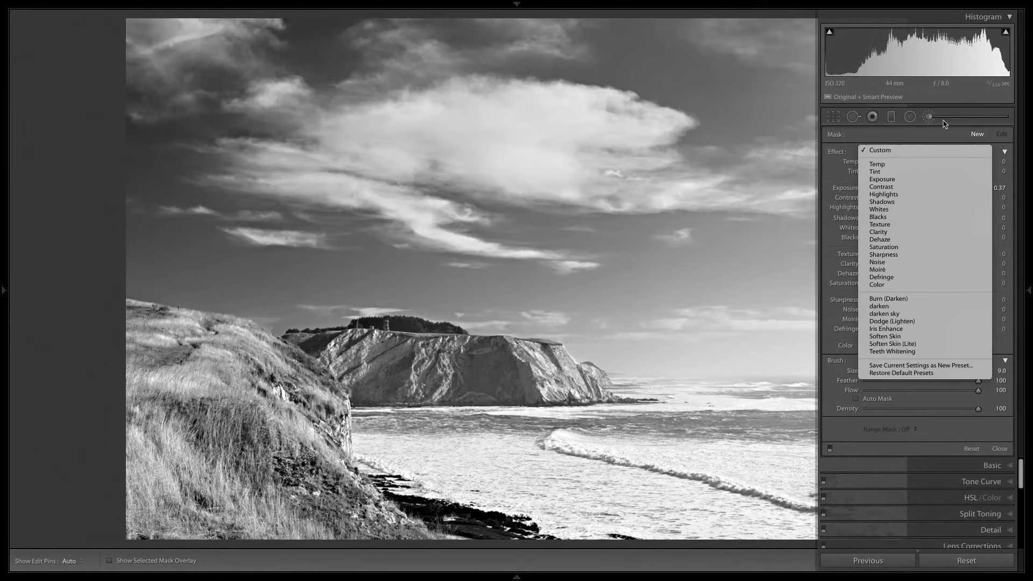
{"action": "left_click", "coordinate": [902, 299]}
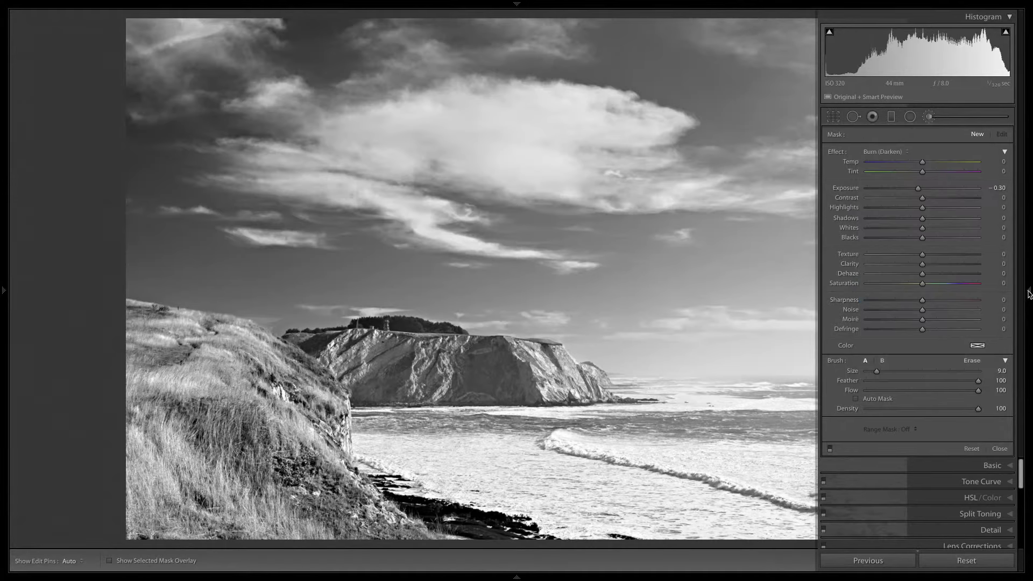
{"action": "key", "text": "Tab"}
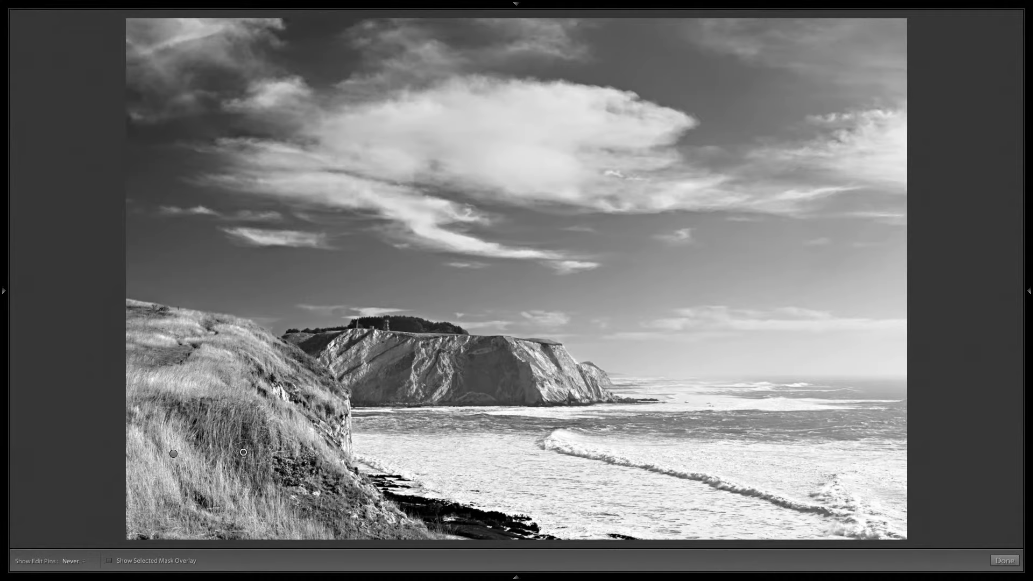
{"action": "key", "text": "space"}
{"action": "key", "text": "h"}
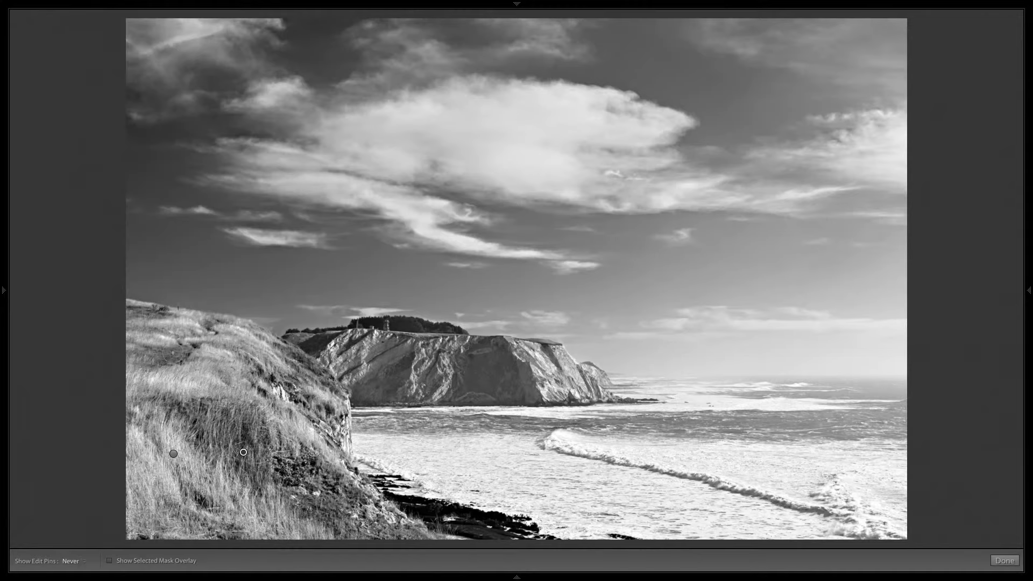
{"action": "key", "text": "h"}
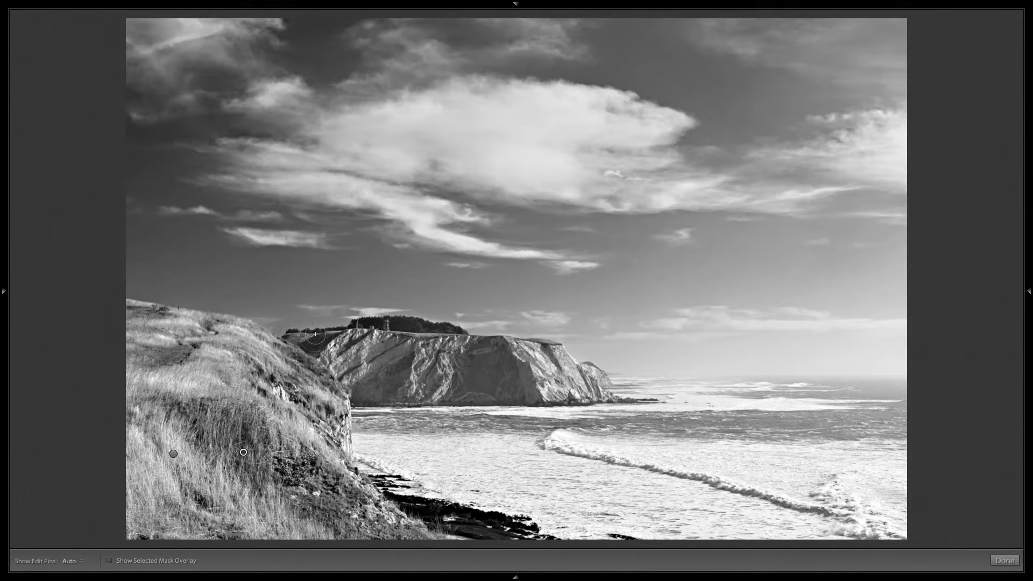
Lighten the dark shoreline rocks with a new size 8 brush mask, raising exposure to 0.87 and shadows to 32
{"action": "left_click", "coordinate": [1028, 293]}
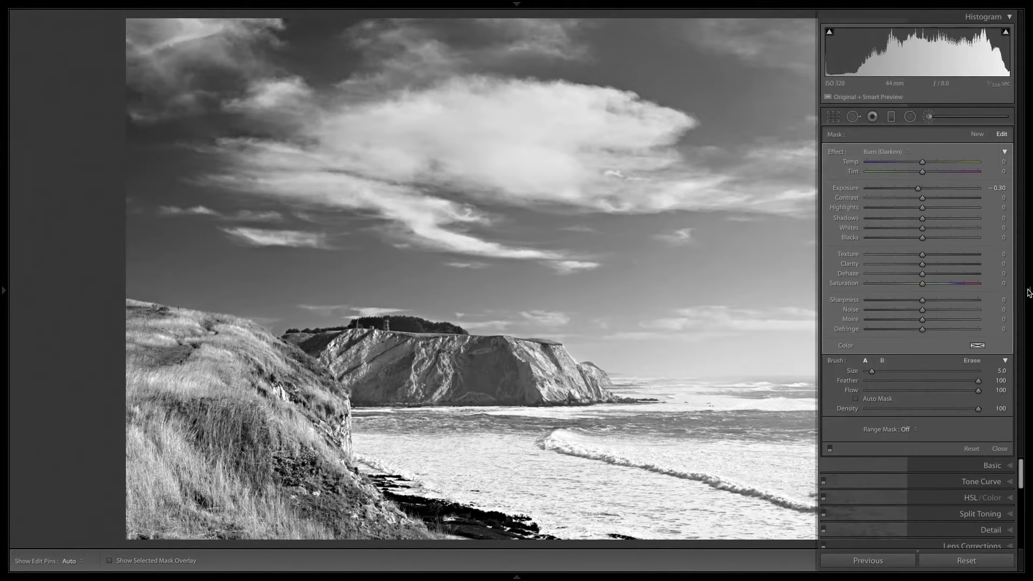
{"action": "left_click", "coordinate": [977, 134]}
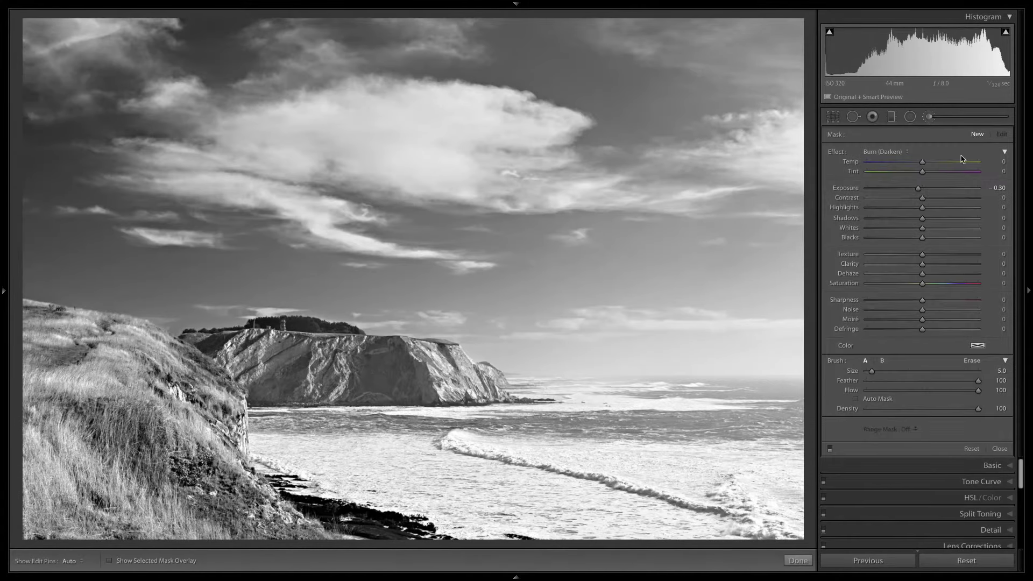
{"action": "left_click_drag", "start_coordinate": [918, 188], "coordinate": [931, 191]}
{"action": "left_click_drag", "start_coordinate": [924, 219], "coordinate": [933, 219]}
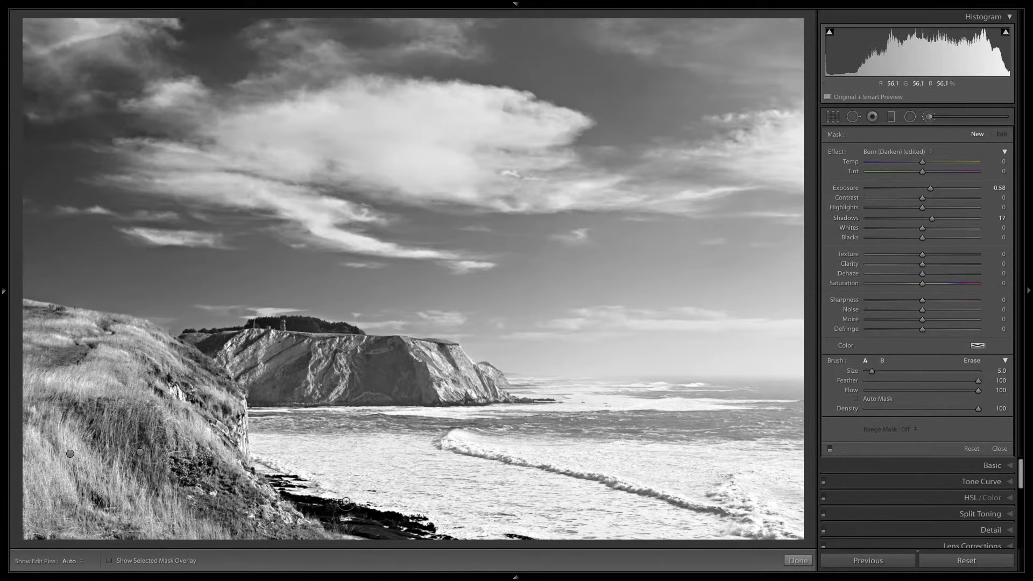
{"action": "scroll", "coordinate": [321, 511], "scroll_direction": "up", "scroll_amount": 3}
{"action": "mouse_move", "coordinate": [309, 501]}
{"action": "left_mouse_down"}
{"action": "mouse_move", "coordinate": [420, 535]}
{"action": "mouse_move", "coordinate": [343, 511]}
{"action": "left_mouse_up"}
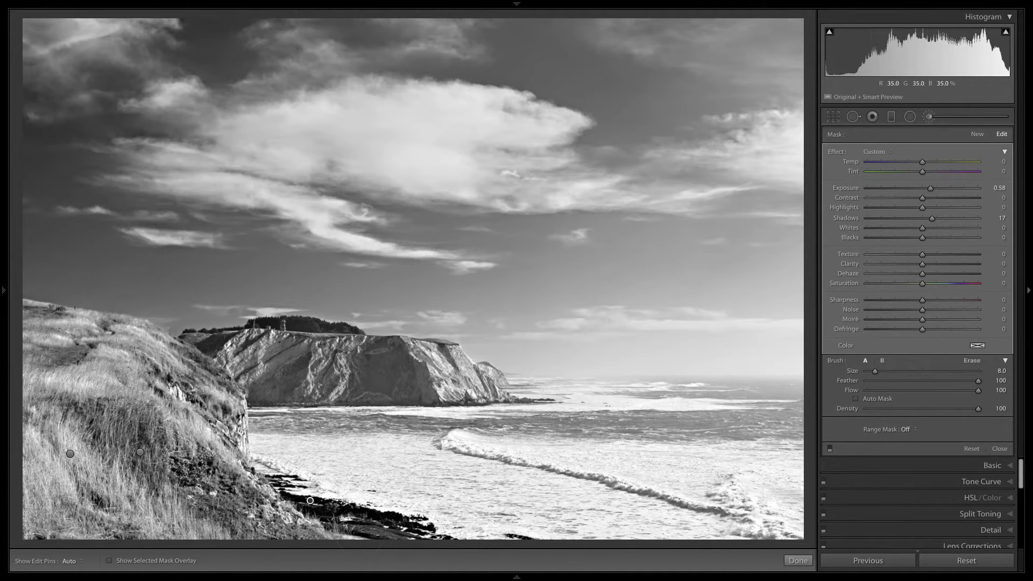
{"action": "key", "text": "h"}
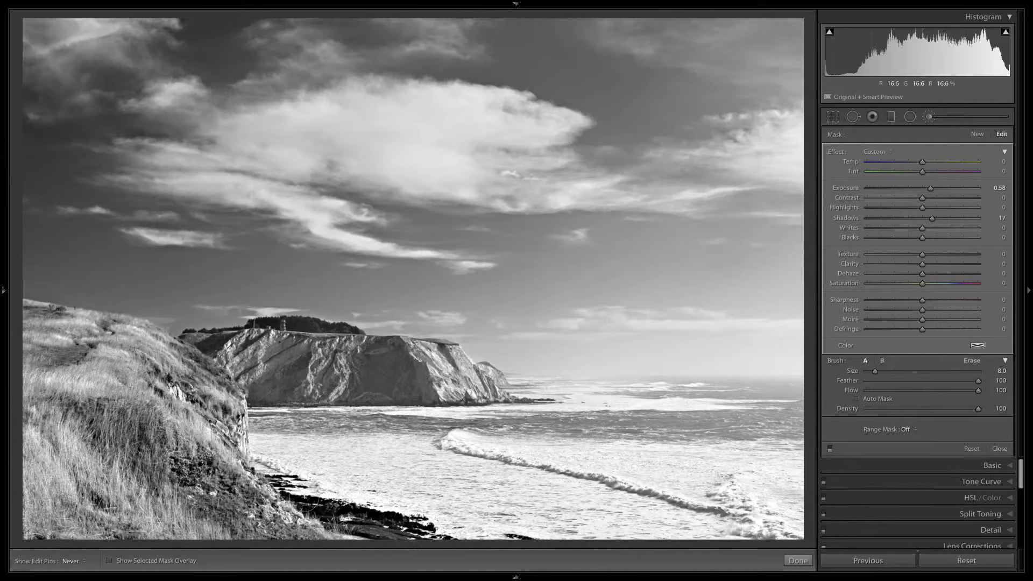
{"action": "key", "text": "h"}
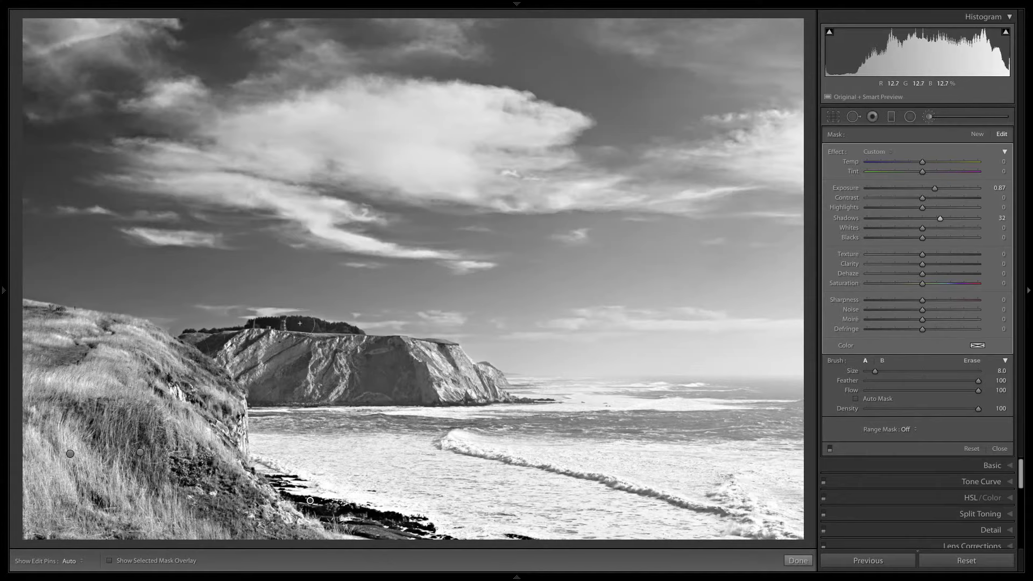
Set up a new brush mask with the Dodge (Lighten) effect and exposure 0.30
{"action": "left_click", "coordinate": [977, 136]}
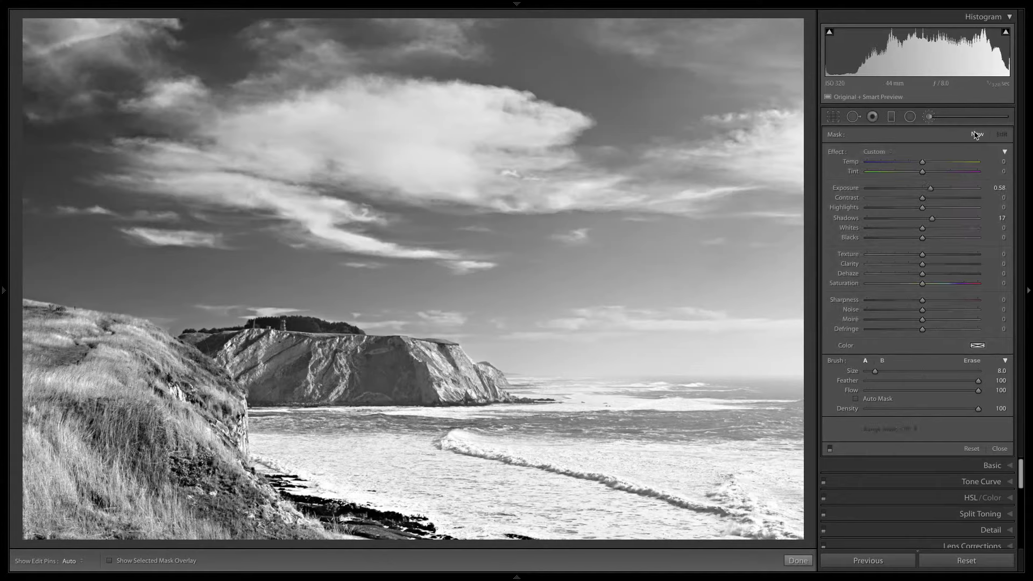
{"action": "left_click", "coordinate": [891, 153]}
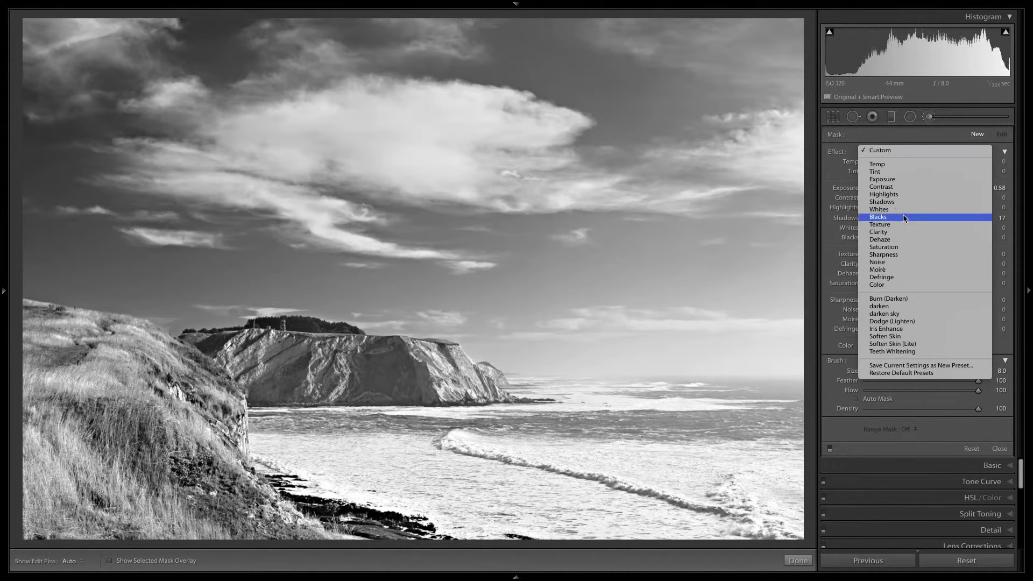
{"action": "left_click", "coordinate": [922, 321]}
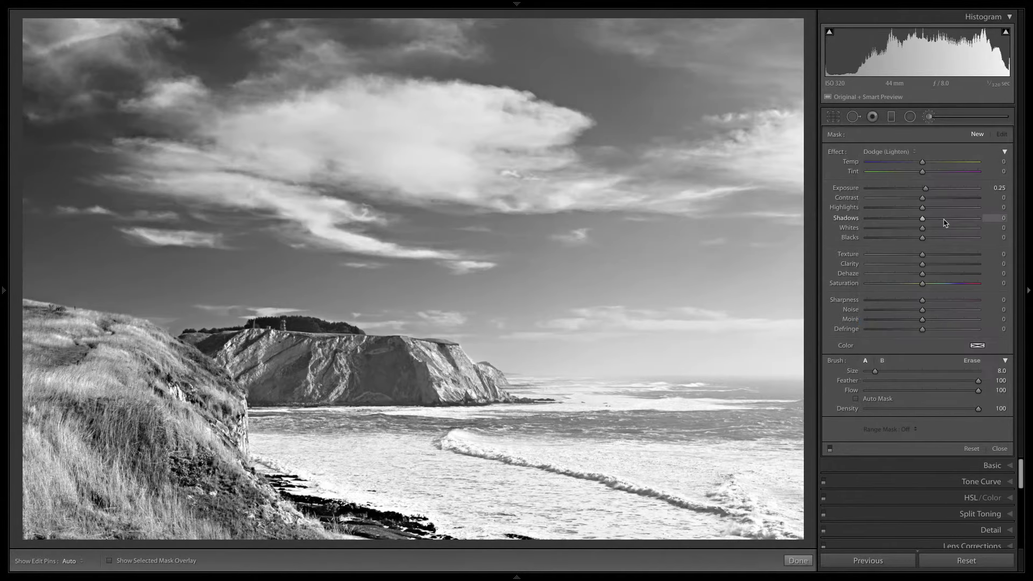
{"action": "left_click", "coordinate": [926, 189]}
{"action": "left_click_drag", "start_coordinate": [928, 191], "coordinate": [929, 191]}
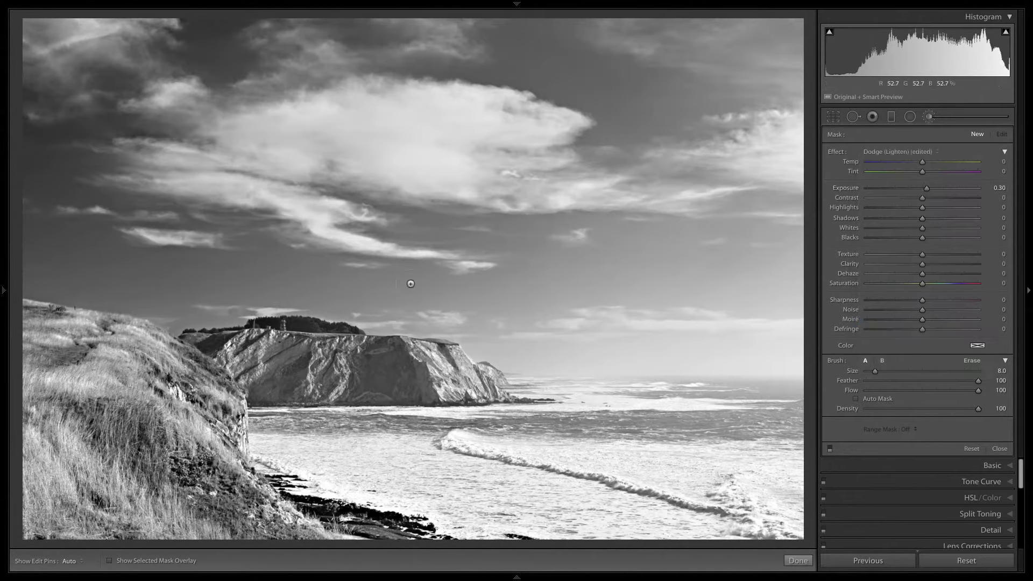
Dodge the small tower on top of the headland with a size 4 brush, fine-tune its exposure, and close the adjustment brush
{"action": "key", "text": "bracketleft"}
{"action": "key", "text": "bracketleft"}
{"action": "key", "text": "bracketleft"}
{"action": "key", "text": "bracketleft"}
{"action": "key", "text": "bracketleft"}
{"action": "key", "text": "bracketleft"}
{"action": "key", "text": "h"}
{"action": "key", "text": "h"}
{"action": "left_click", "coordinate": [284, 322]}
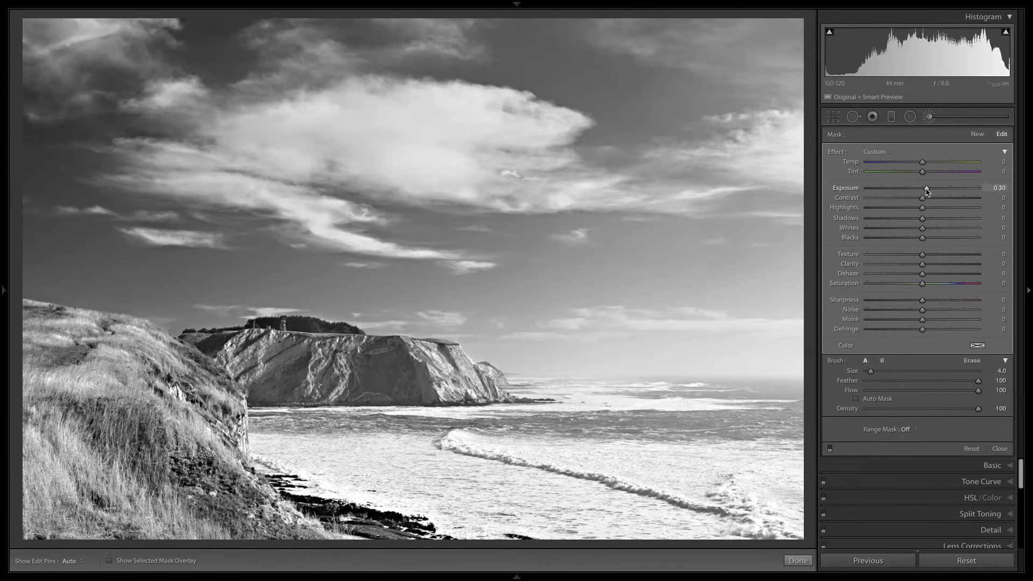
{"action": "left_click_drag", "start_coordinate": [930, 191], "coordinate": [930, 191]}
{"action": "left_click", "coordinate": [999, 448]}
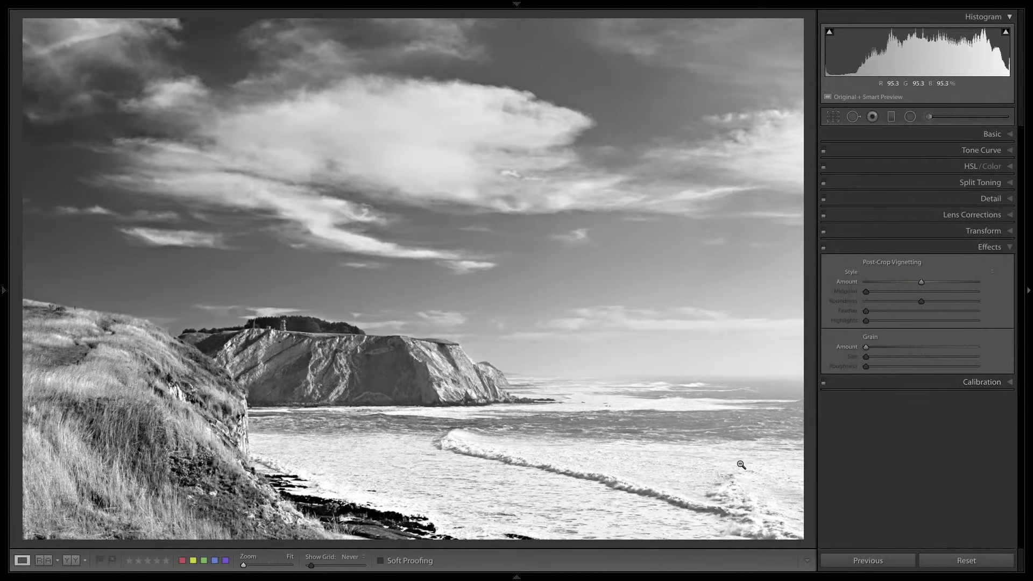
Burn the bright surf around the breaking wave with a new size 11 brush mask at exposure -0.42
{"action": "left_click", "coordinate": [928, 117]}
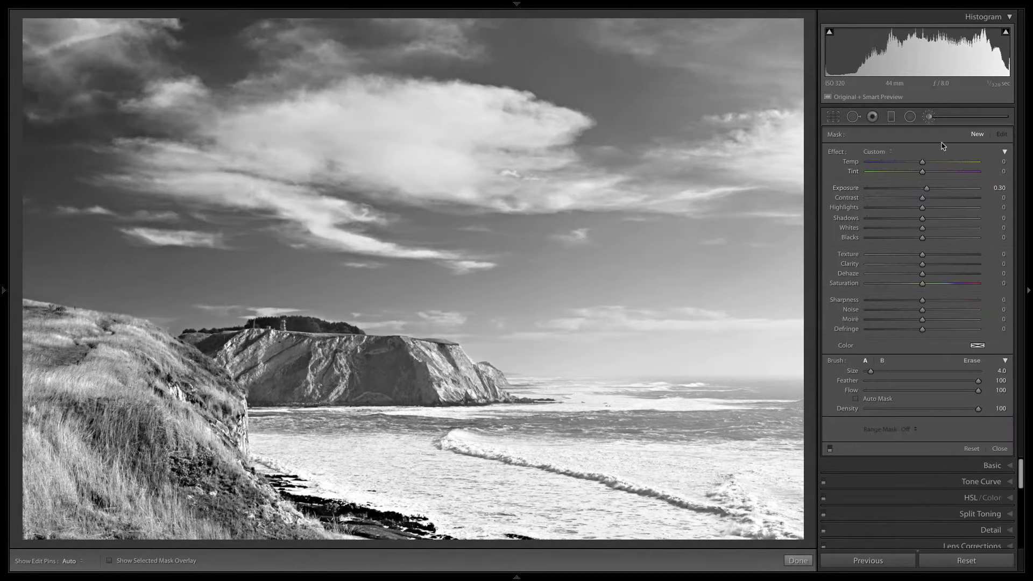
{"action": "left_click_drag", "start_coordinate": [926, 188], "coordinate": [920, 189]}
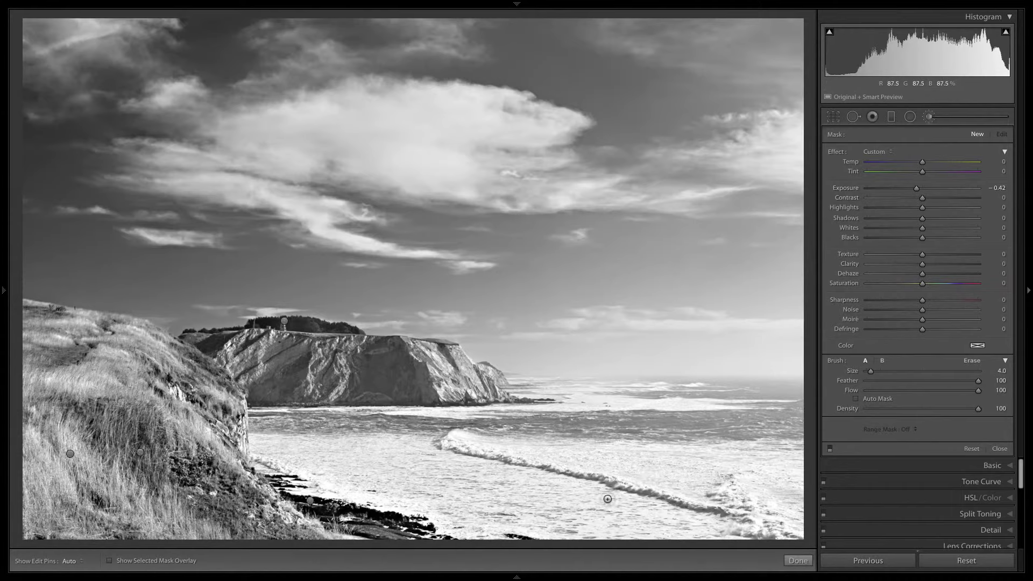
{"action": "scroll", "coordinate": [597, 498], "scroll_direction": "up", "scroll_amount": 2}
{"action": "scroll", "coordinate": [676, 475], "scroll_direction": "up", "scroll_amount": 2}
{"action": "mouse_move", "coordinate": [675, 476]}
{"action": "left_mouse_down"}
{"action": "mouse_move", "coordinate": [723, 464]}
{"action": "mouse_move", "coordinate": [782, 499]}
{"action": "mouse_move", "coordinate": [755, 463]}
{"action": "mouse_move", "coordinate": [605, 469]}
{"action": "mouse_move", "coordinate": [603, 496]}
{"action": "mouse_move", "coordinate": [563, 493]}
{"action": "mouse_move", "coordinate": [673, 520]}
{"action": "mouse_move", "coordinate": [722, 549]}
{"action": "mouse_move", "coordinate": [658, 523]}
{"action": "mouse_move", "coordinate": [547, 515]}
{"action": "left_mouse_up"}
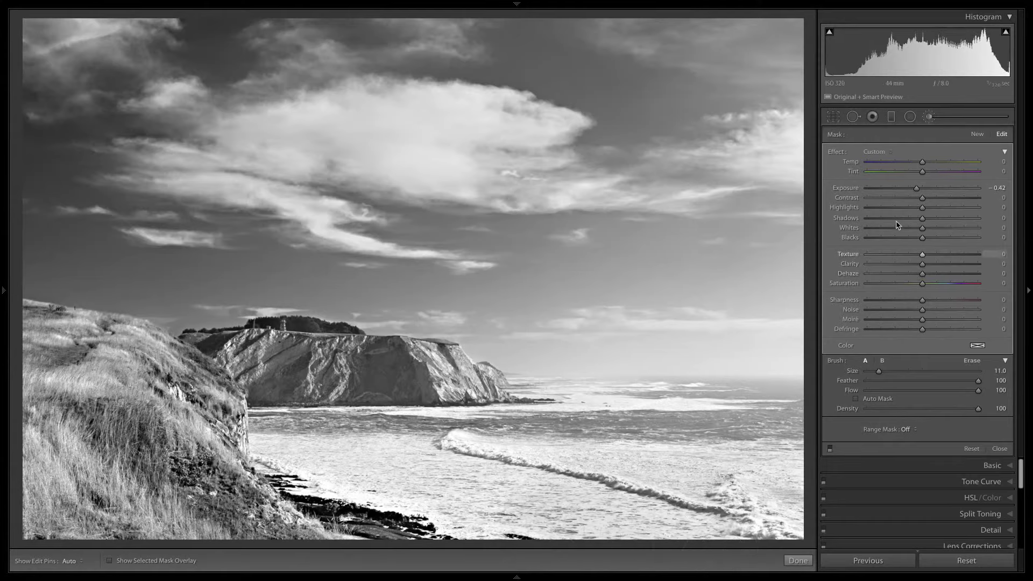
Darken the surf in the lower right with a diagonal graduated filter at exposure -0.42, centred near the breaking wave, and close the filter
{"action": "key", "text": "h"}
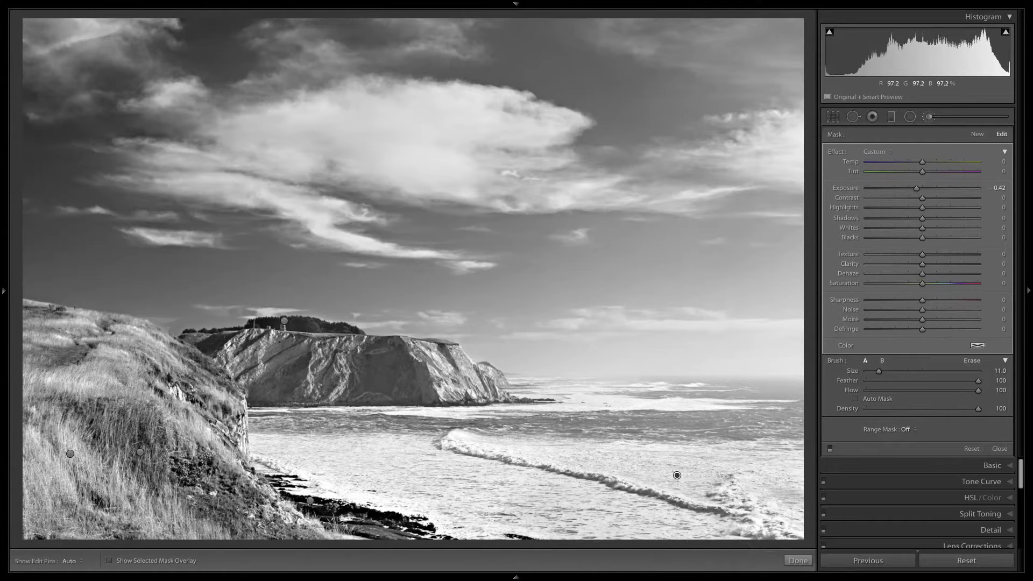
{"action": "left_click", "coordinate": [891, 116]}
{"action": "left_click_drag", "start_coordinate": [623, 497], "coordinate": [596, 422]}
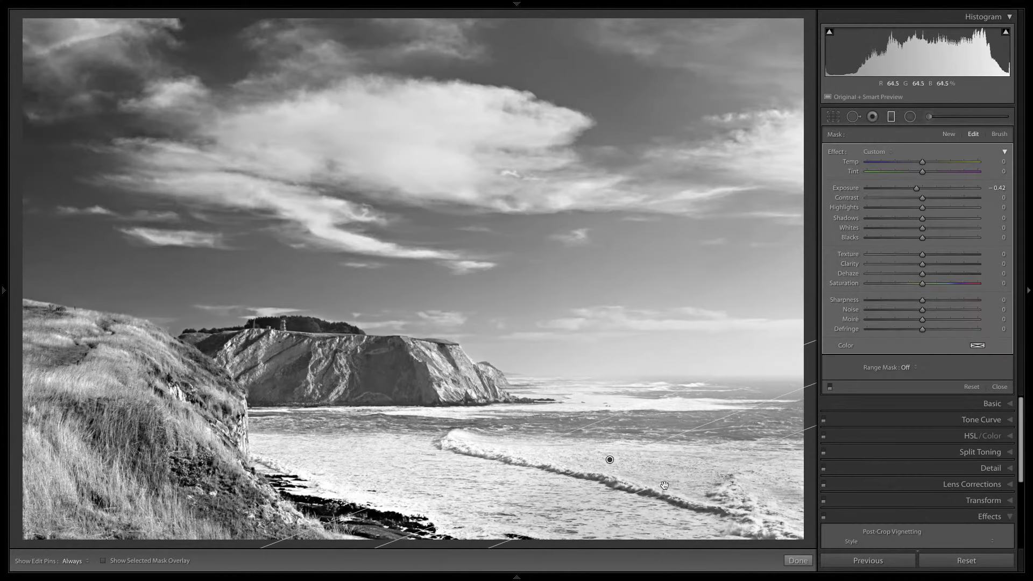
{"action": "left_click_drag", "start_coordinate": [609, 459], "coordinate": [621, 490]}
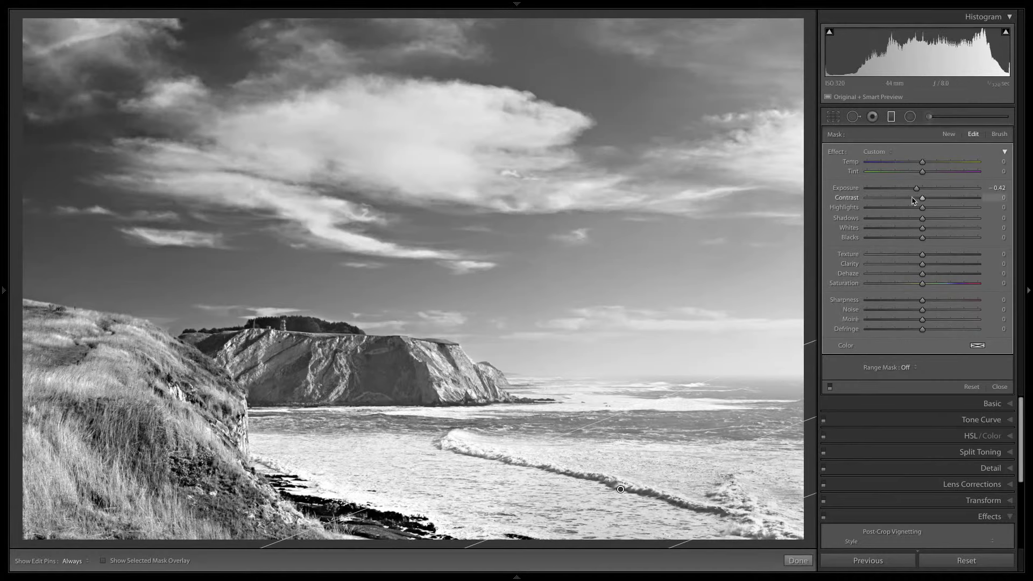
{"action": "left_click_drag", "start_coordinate": [916, 189], "coordinate": [916, 188]}
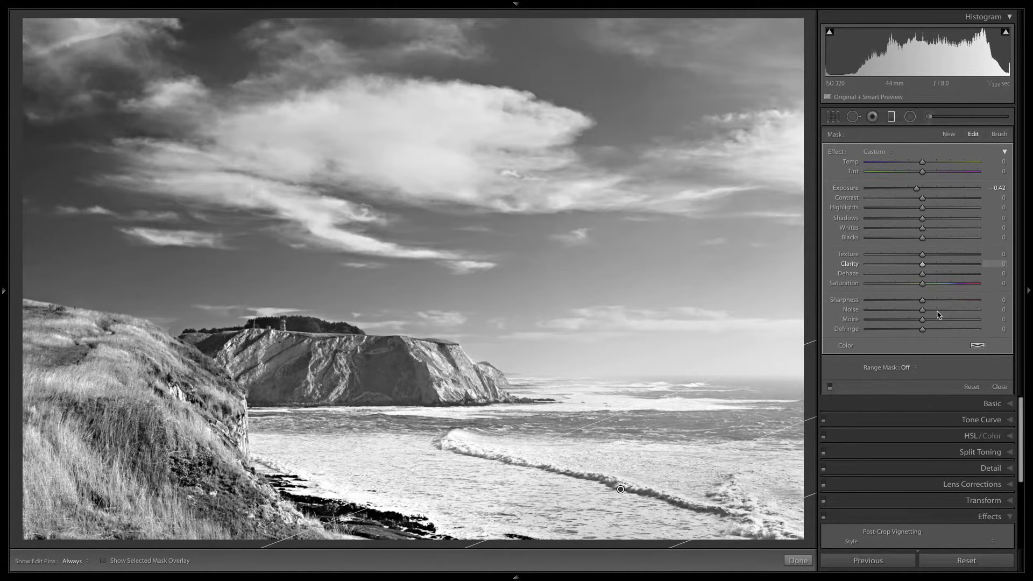
{"action": "left_click", "coordinate": [994, 386]}
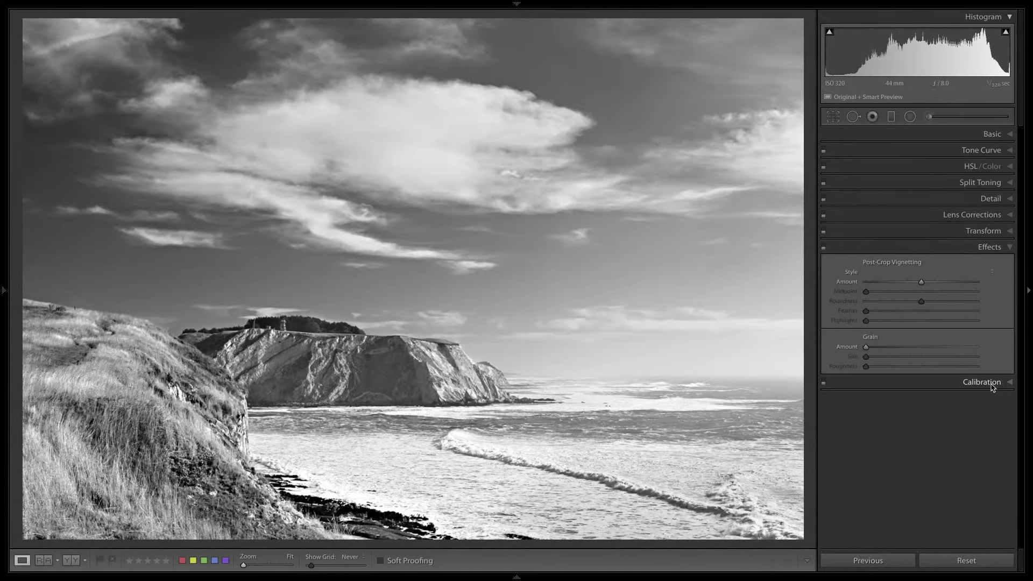
Compare the coastal photo before and after side by side at full width, and return to the single-photo view with the adjustment controls
{"action": "key", "text": "y"}
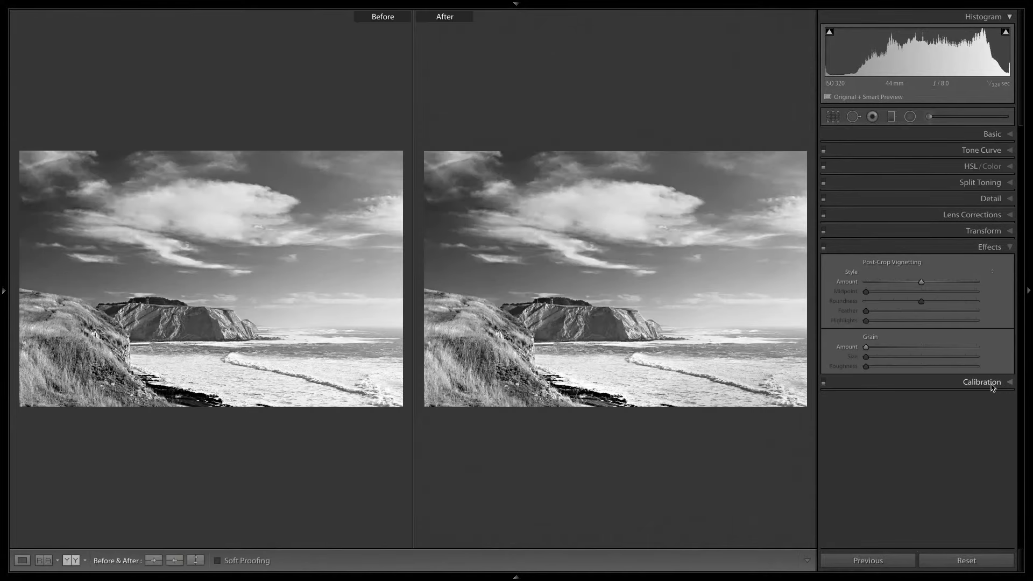
{"action": "key", "text": "Tab"}
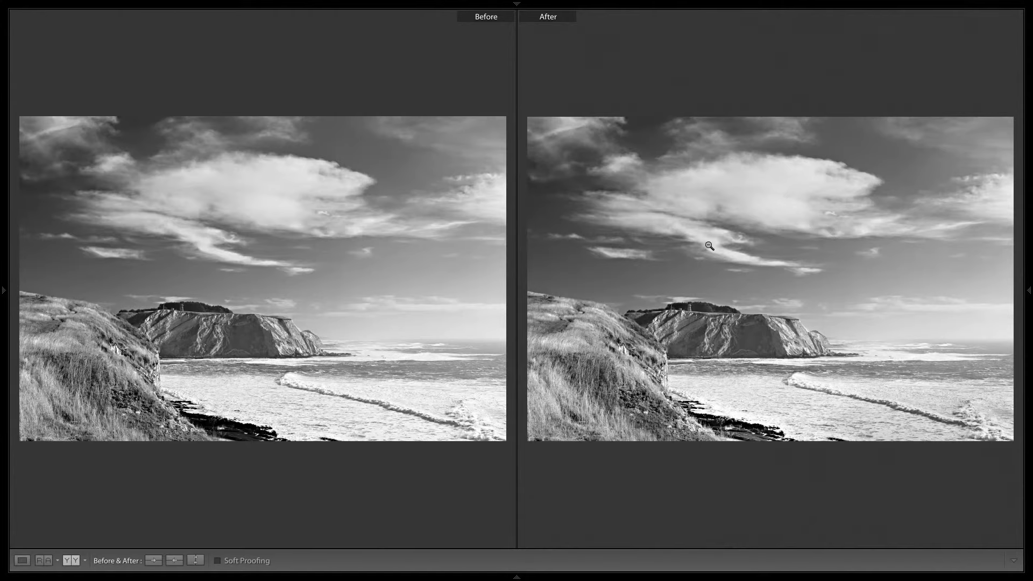
{"action": "key", "text": "y"}
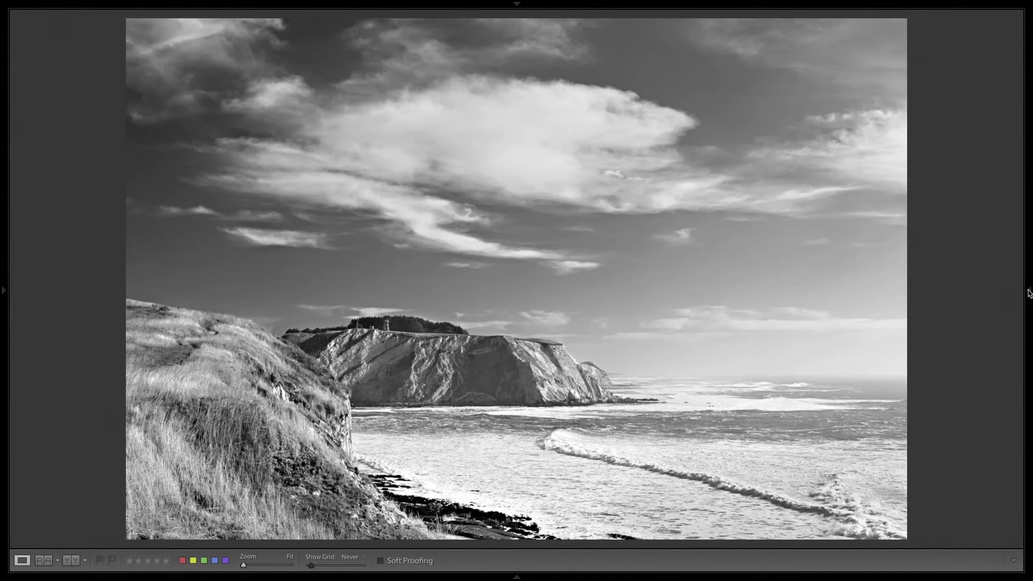
{"action": "left_click", "coordinate": [1030, 291]}
Darken the upper-right sky with a new diagonal graduated filter at exposure -0.23, and close the filter
{"action": "left_click", "coordinate": [891, 116]}
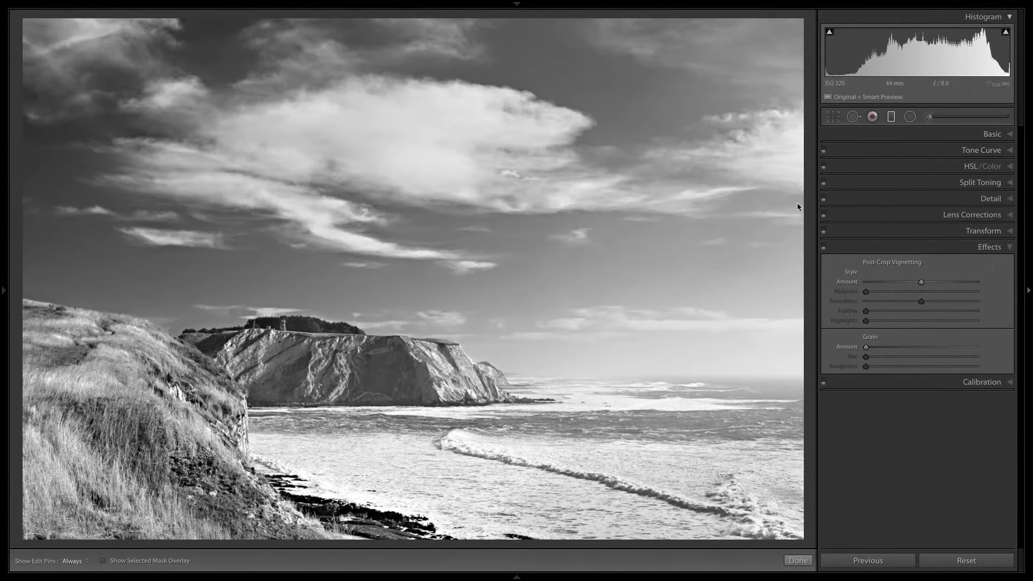
{"action": "left_click_drag", "start_coordinate": [756, 185], "coordinate": [581, 303]}
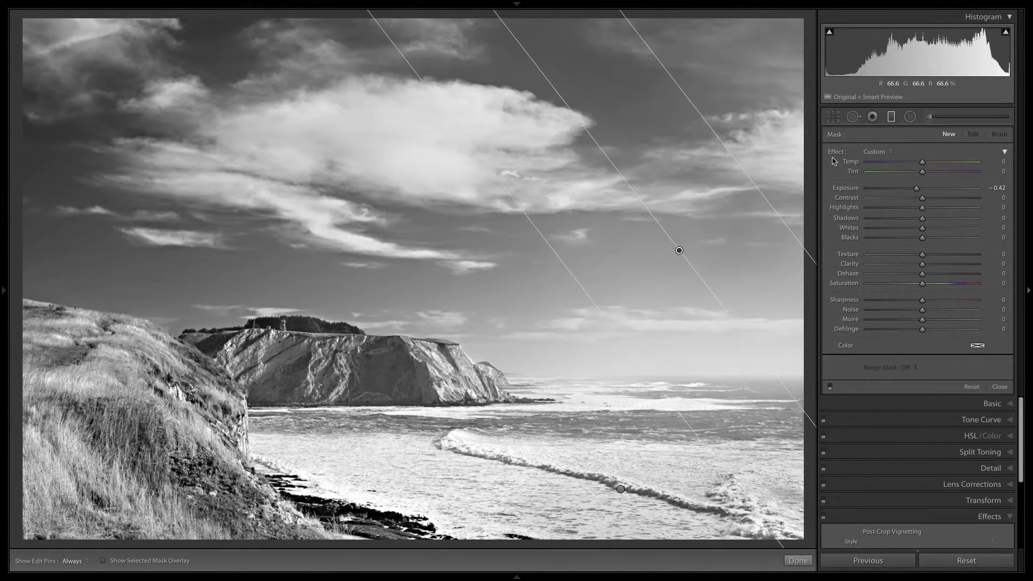
{"action": "left_click_drag", "start_coordinate": [760, 182], "coordinate": [833, 118]}
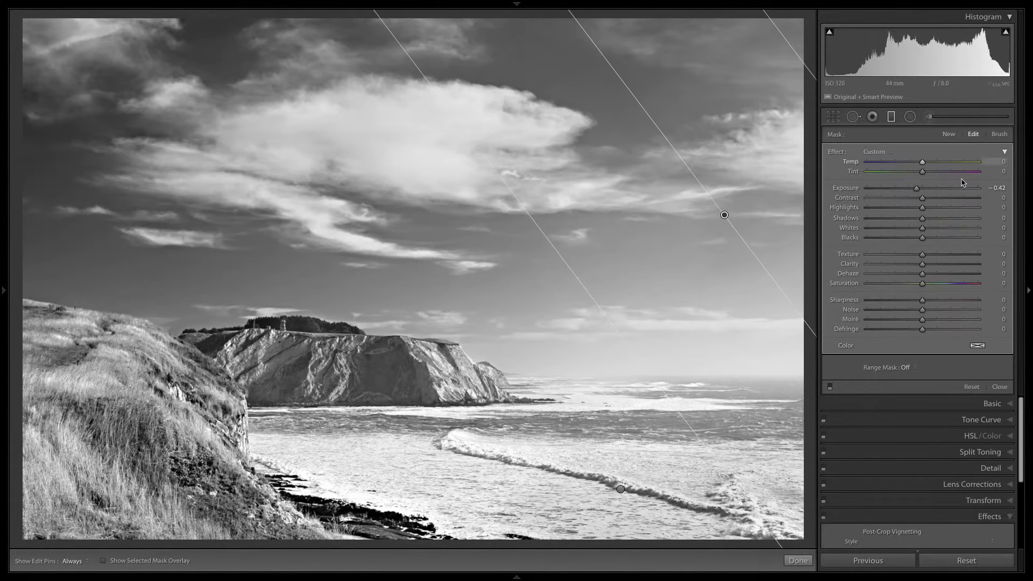
{"action": "left_click_drag", "start_coordinate": [916, 190], "coordinate": [919, 190]}
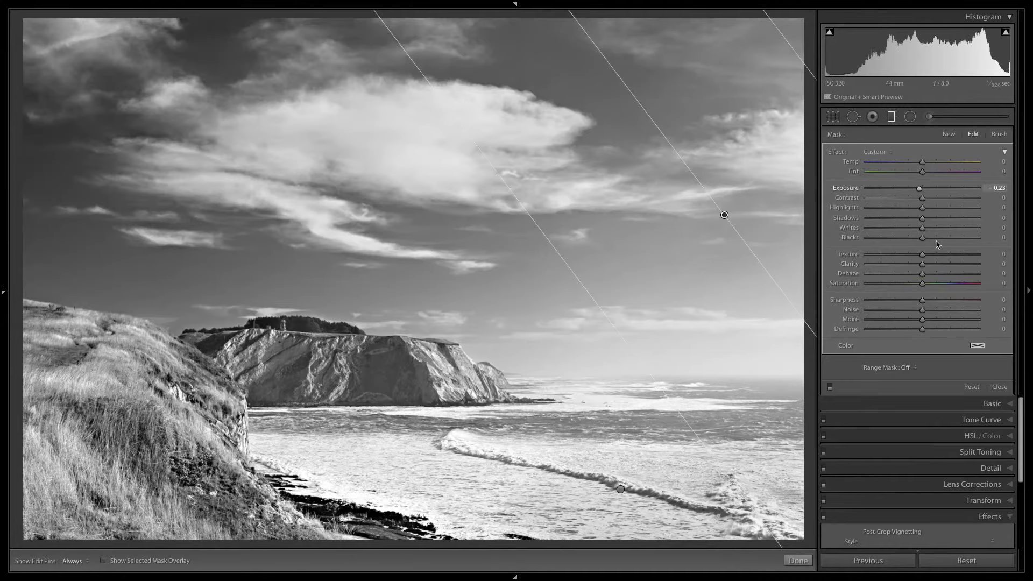
{"action": "left_click", "coordinate": [1000, 386]}
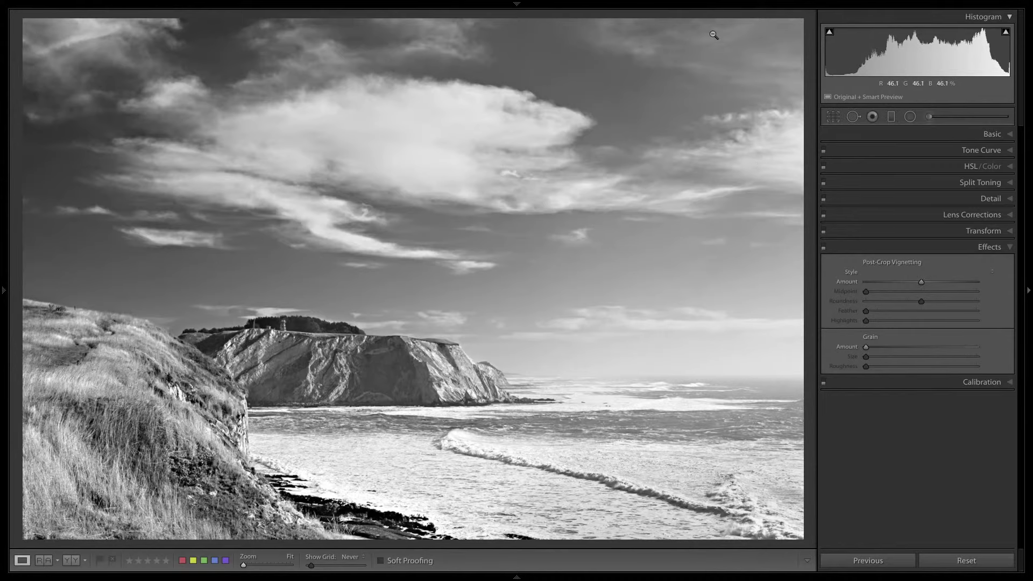
Check the coastal photo's before and after comparison, and open the snowy Bryce Canyon cliff photo in Loupe view with its info overlay hidden
{"action": "key", "text": "y"}
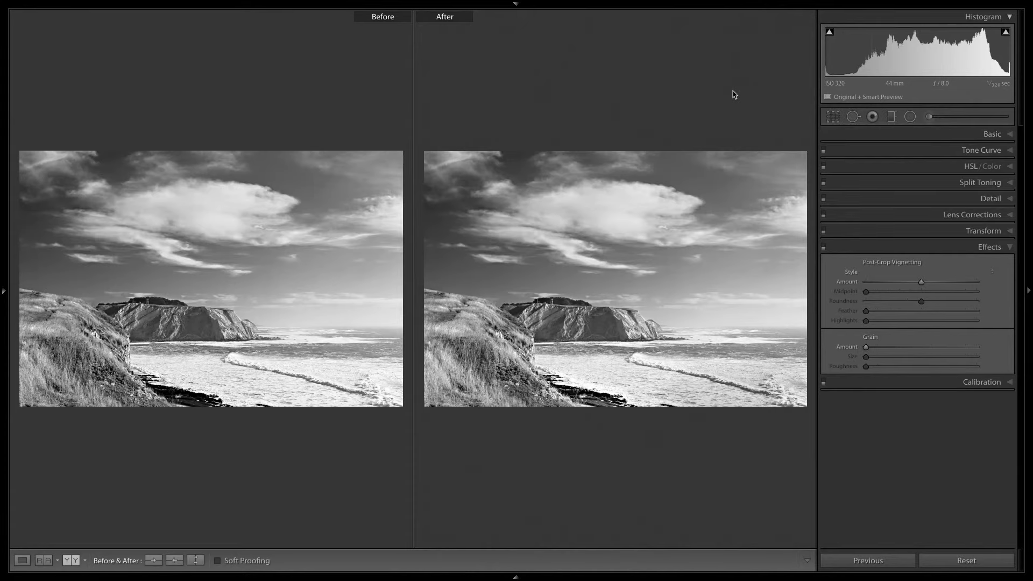
{"action": "key", "text": "g"}
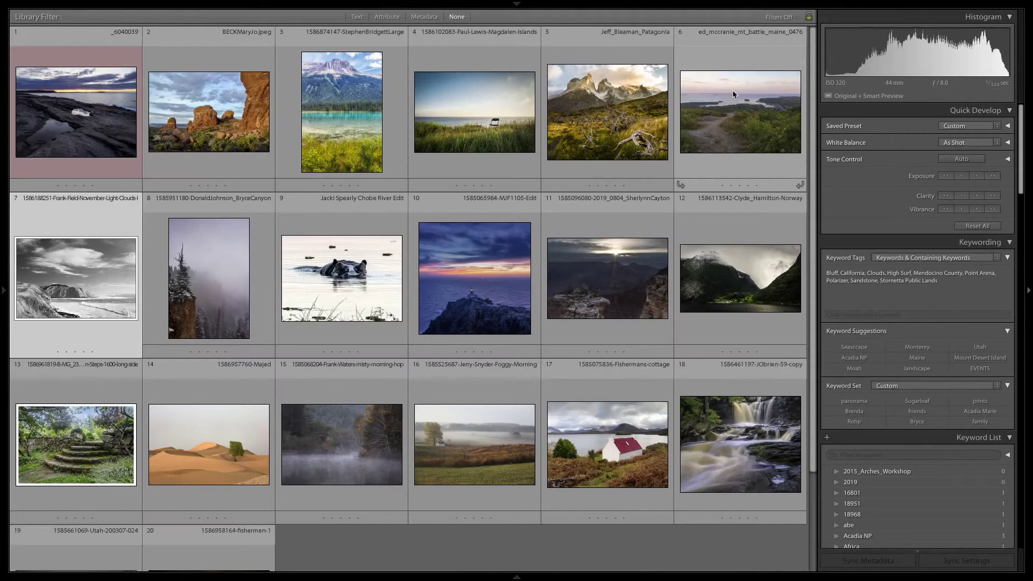
{"action": "double_click", "coordinate": [202, 270]}
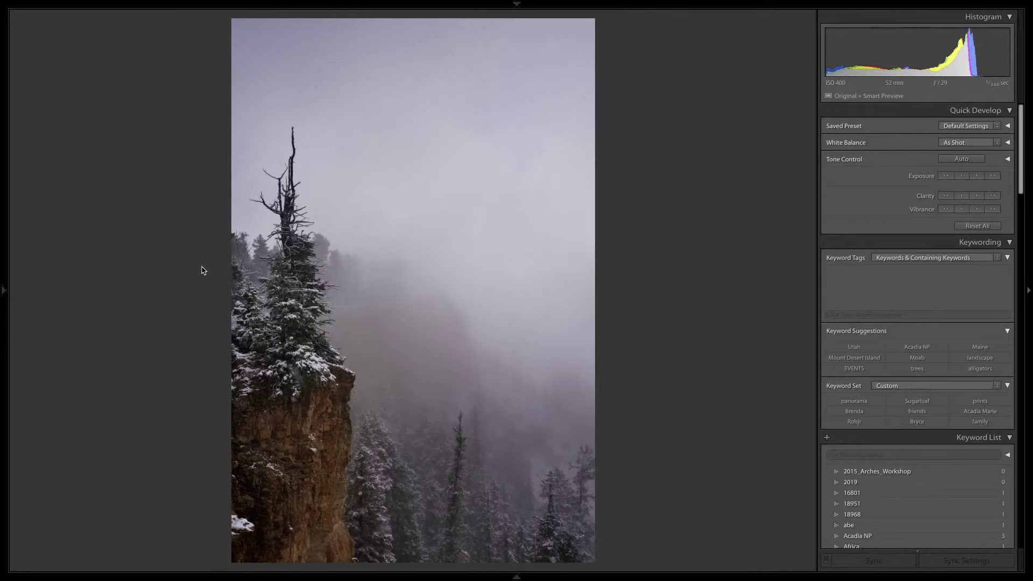
{"action": "key", "text": "i"}
{"action": "key", "text": "i"}
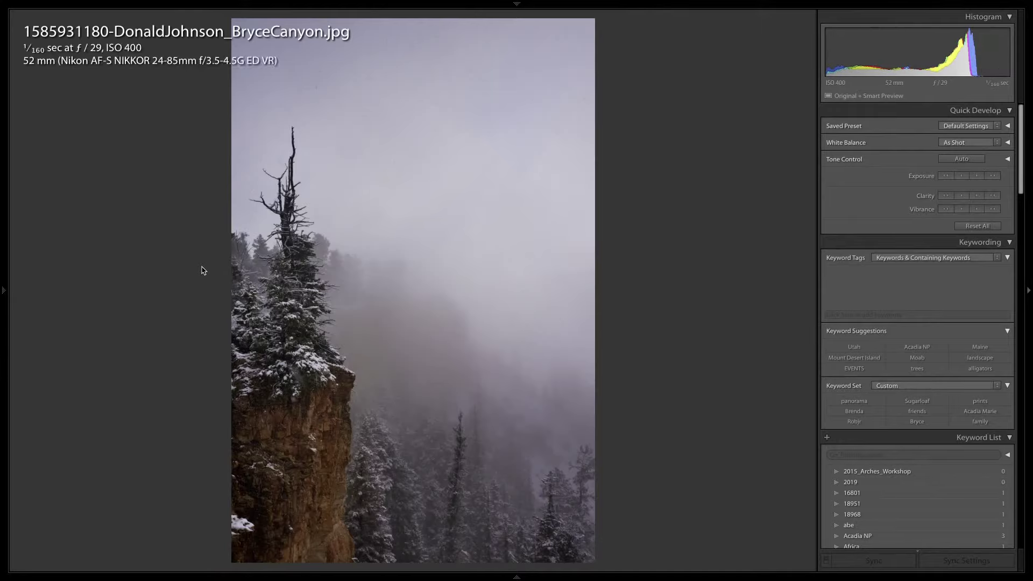
{"action": "key", "text": "i"}
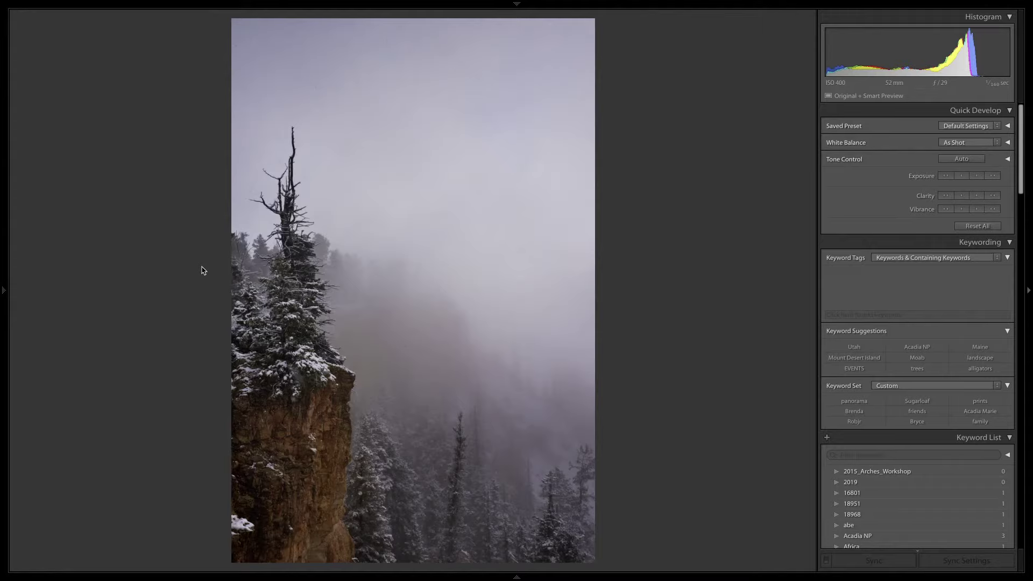
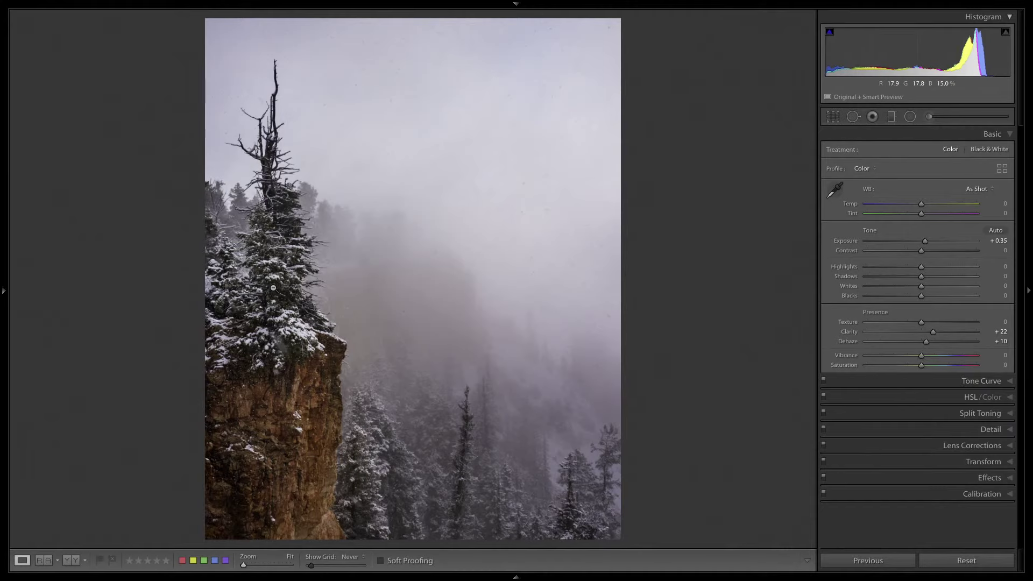
Open the Chobe River hippo photo from the grid, hide its info overlay, and switch it to the Develop module
{"action": "key", "text": "g"}
{"action": "double_click", "coordinate": [331, 266]}
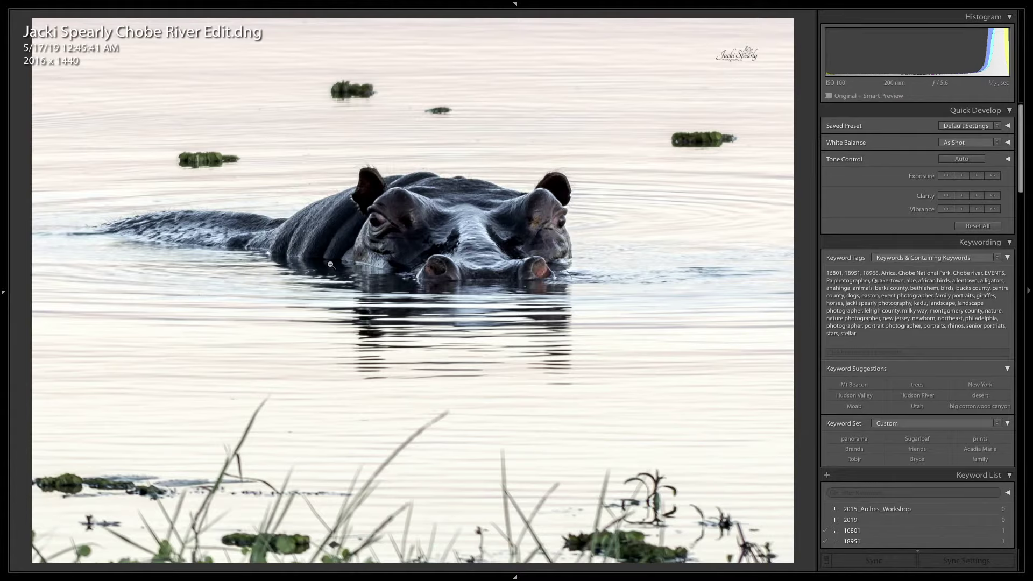
{"action": "key", "text": "i"}
{"action": "key", "text": "i"}
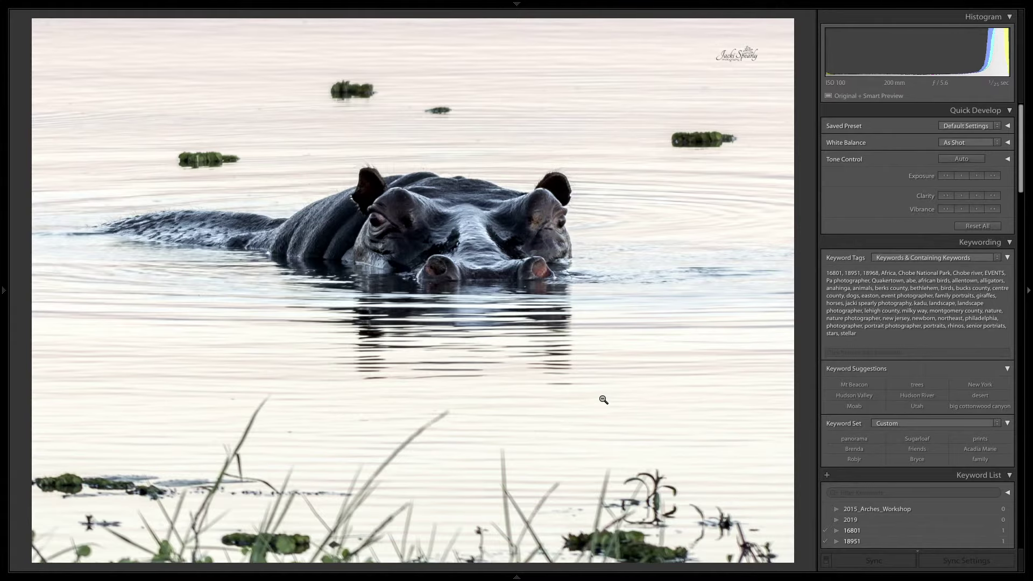
{"action": "key", "text": "d"}
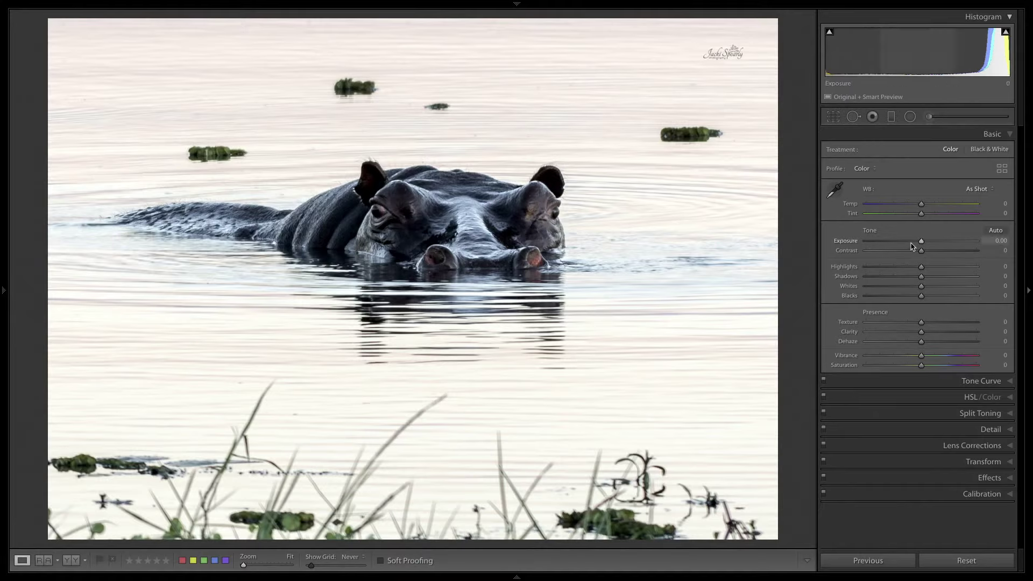
Set the hippo photo's exposure to -1.10, vibrance to +22, saturation to +10 and clarity to +4
{"action": "left_click_drag", "start_coordinate": [921, 241], "coordinate": [909, 246]}
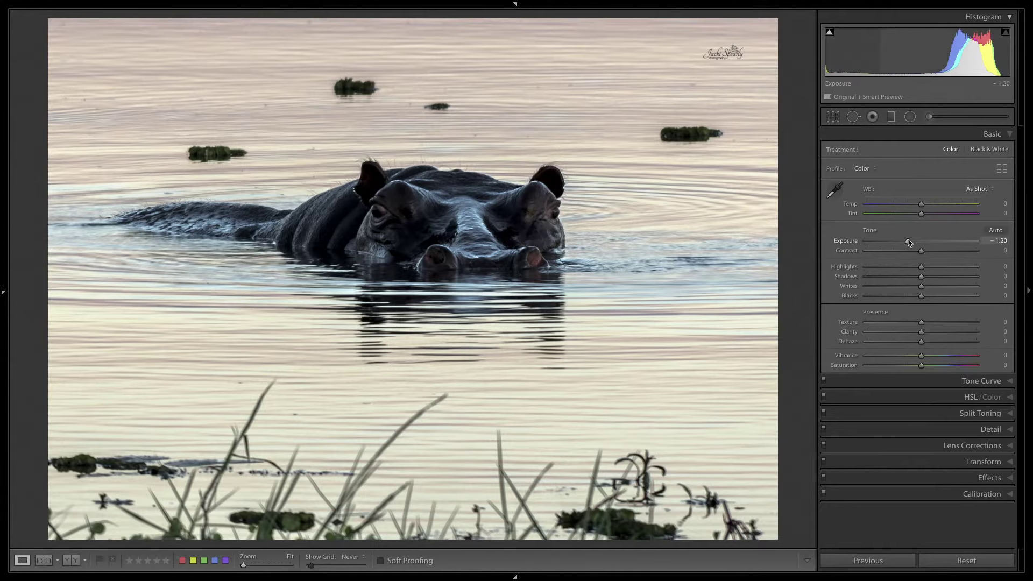
{"action": "left_click_drag", "start_coordinate": [908, 242], "coordinate": [910, 242]}
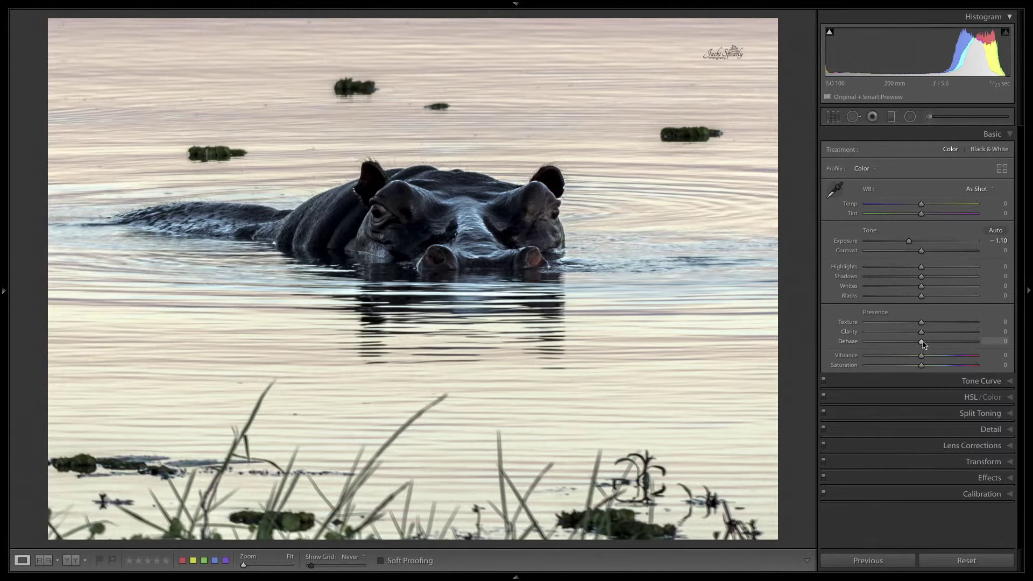
{"action": "mouse_move", "coordinate": [922, 356]}
{"action": "left_mouse_down"}
{"action": "mouse_move", "coordinate": [945, 355]}
{"action": "mouse_move", "coordinate": [926, 367]}
{"action": "left_mouse_up"}
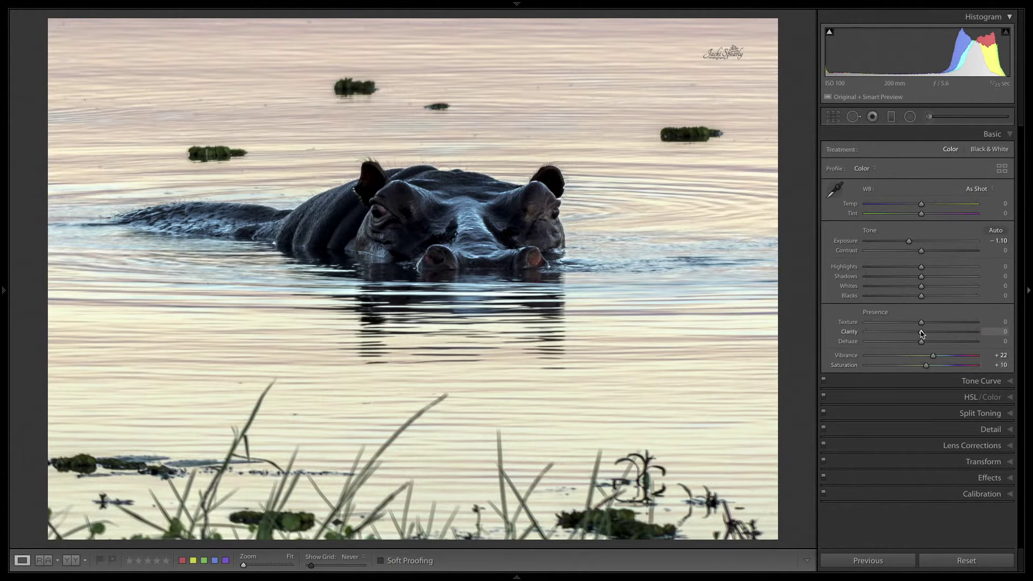
{"action": "left_click_drag", "start_coordinate": [921, 334], "coordinate": [923, 334]}
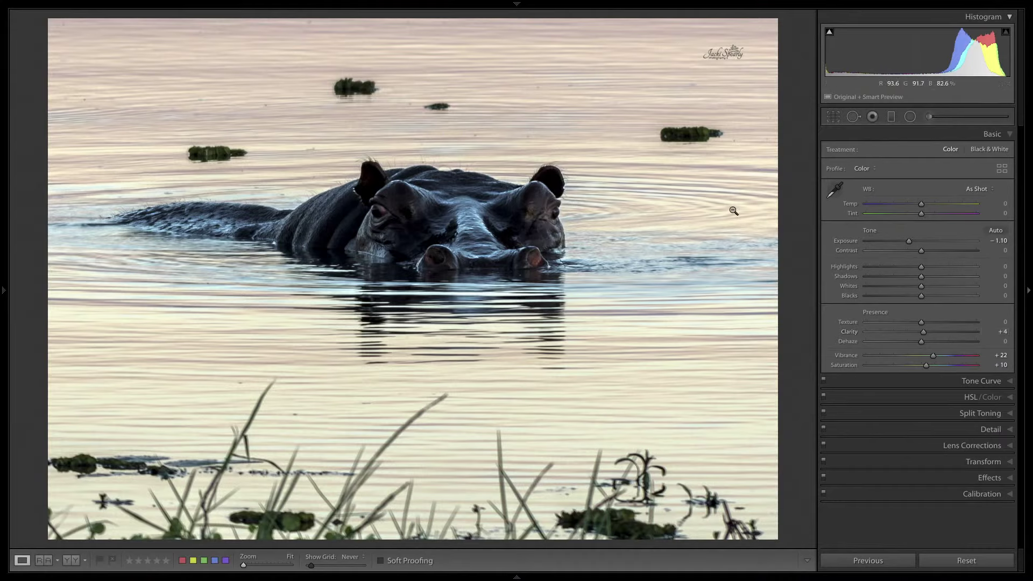
Darken the water and grasses in the lower part of the hippo photo with a horizontal graduated filter at exposure -0.42
{"action": "left_click", "coordinate": [891, 117]}
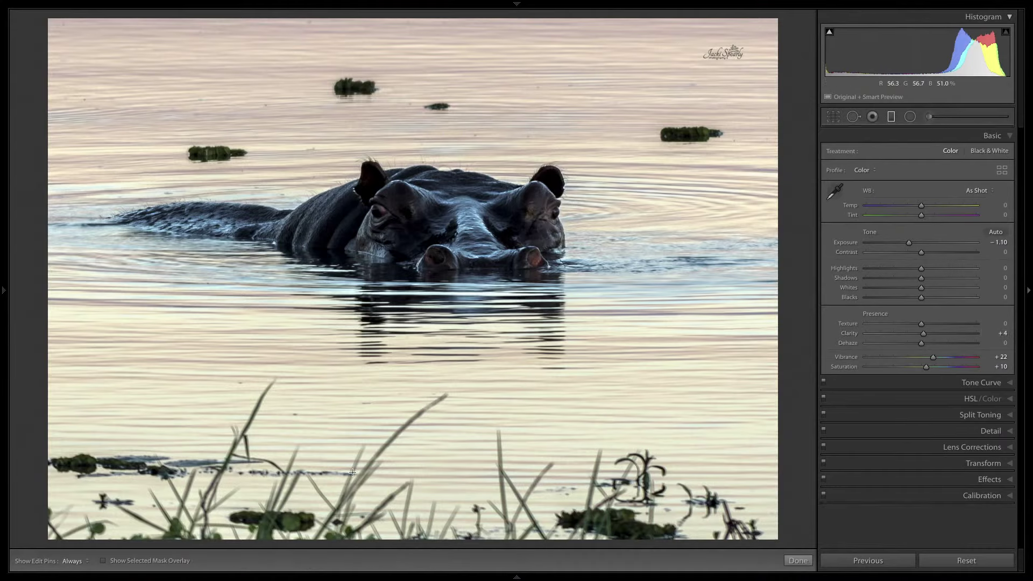
{"action": "left_click_drag", "start_coordinate": [441, 512], "coordinate": [441, 293]}
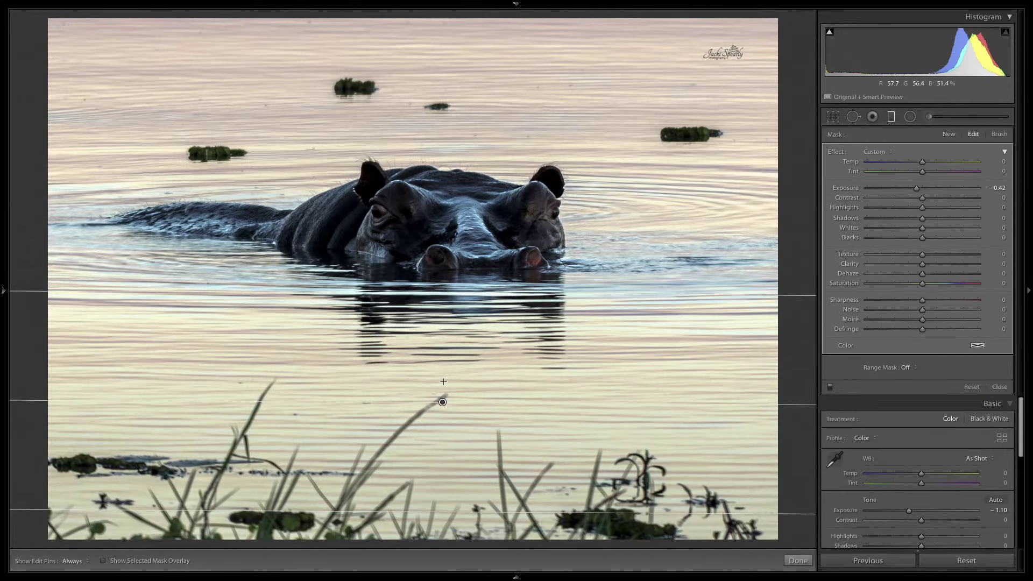
{"action": "left_click_drag", "start_coordinate": [442, 512], "coordinate": [446, 533]}
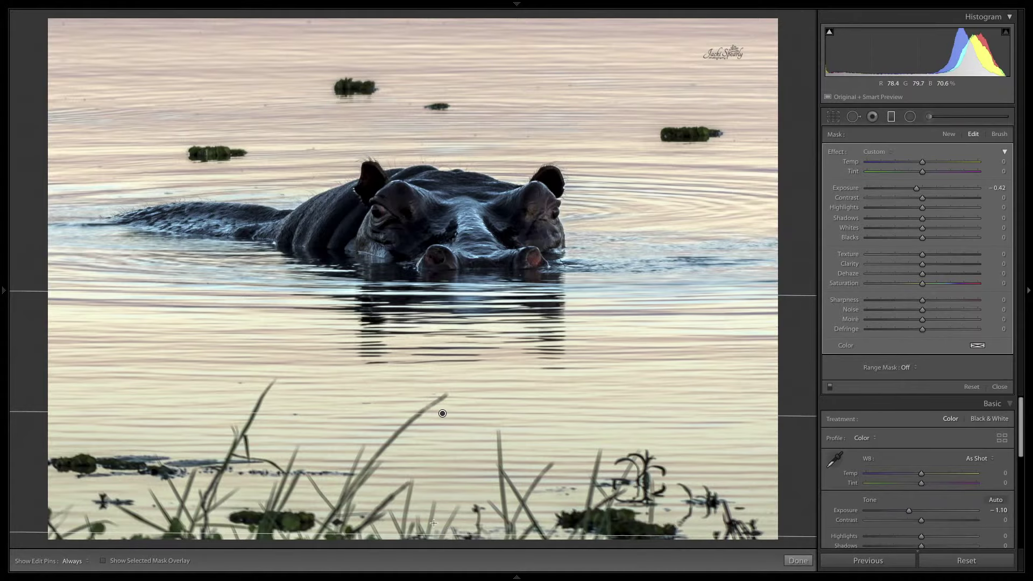
{"action": "left_click", "coordinate": [1000, 387]}
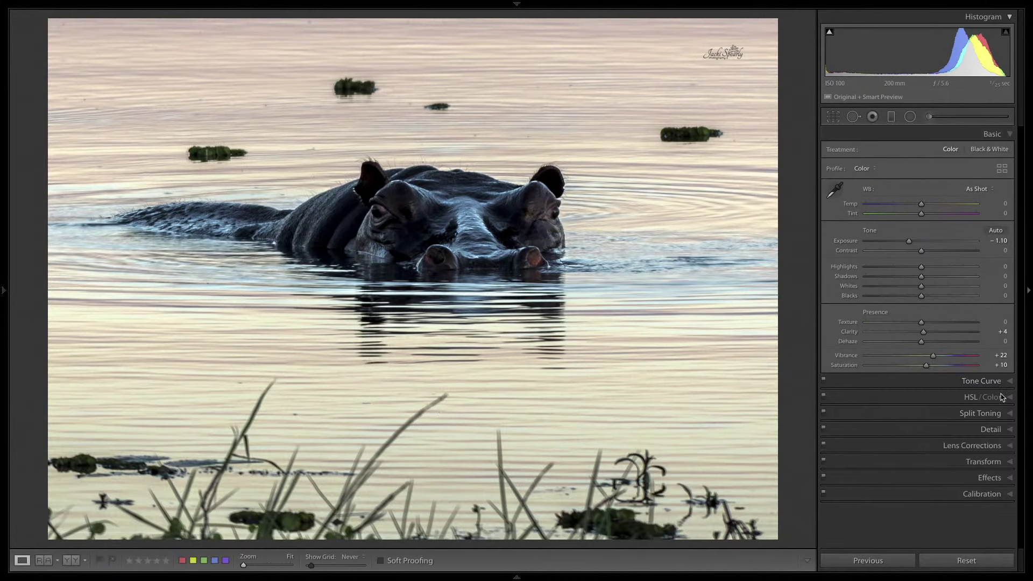
Add a Highlight Priority post-crop vignette with amount -13 to the hippo photo, and return to the basic adjustments
{"action": "left_click", "coordinate": [1011, 479]}
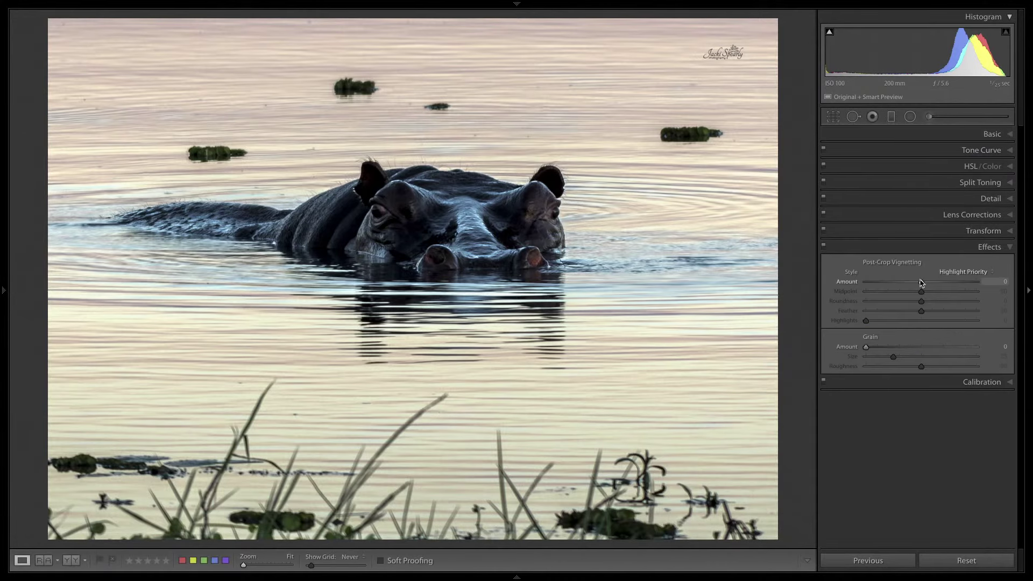
{"action": "left_click_drag", "start_coordinate": [921, 283], "coordinate": [914, 283]}
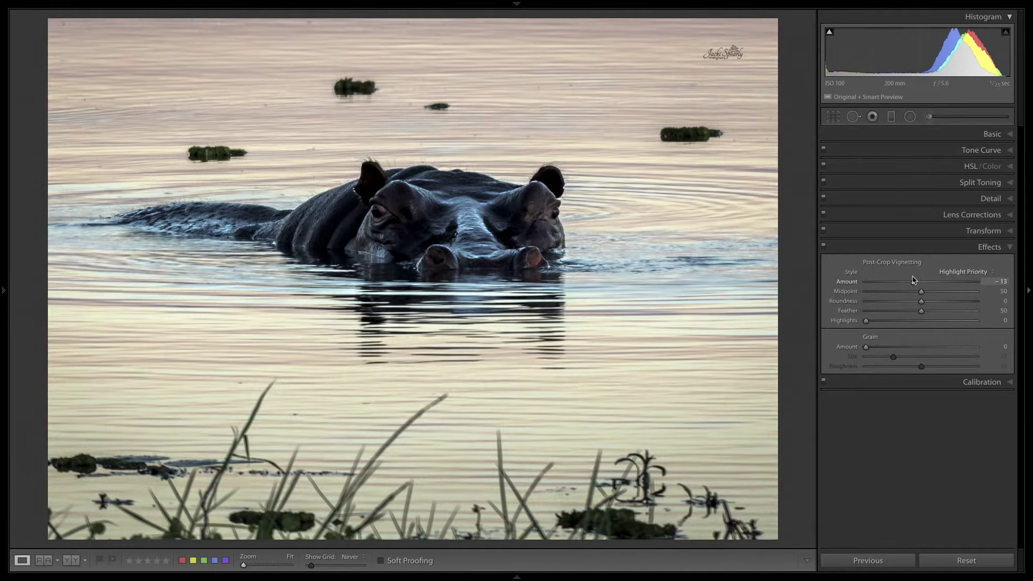
{"action": "left_click", "coordinate": [1007, 136]}
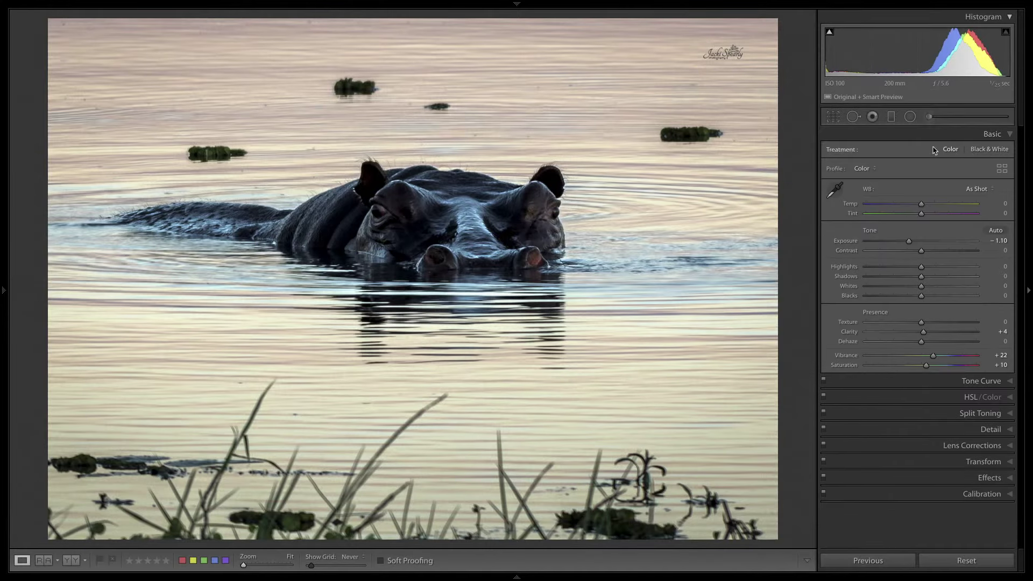
Place a wide elliptical radial filter around the hippo's head and shoulders, and refine its size and centre
{"action": "left_click", "coordinate": [909, 117]}
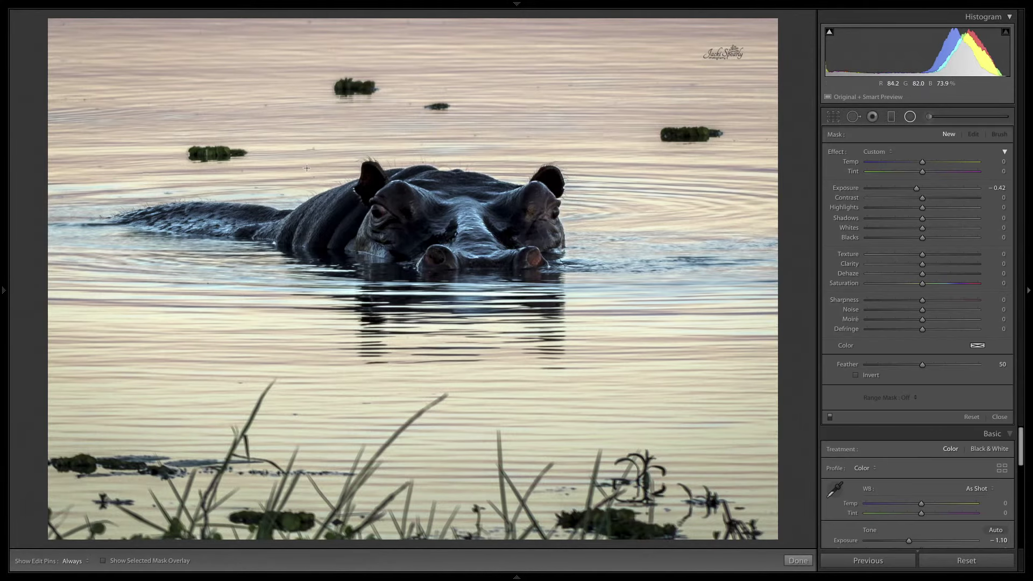
{"action": "mouse_move", "coordinate": [309, 168]}
{"action": "left_mouse_down"}
{"action": "mouse_move", "coordinate": [441, 220]}
{"action": "mouse_move", "coordinate": [487, 255]}
{"action": "left_mouse_up"}
{"action": "left_click_drag", "start_coordinate": [309, 167], "coordinate": [427, 213]}
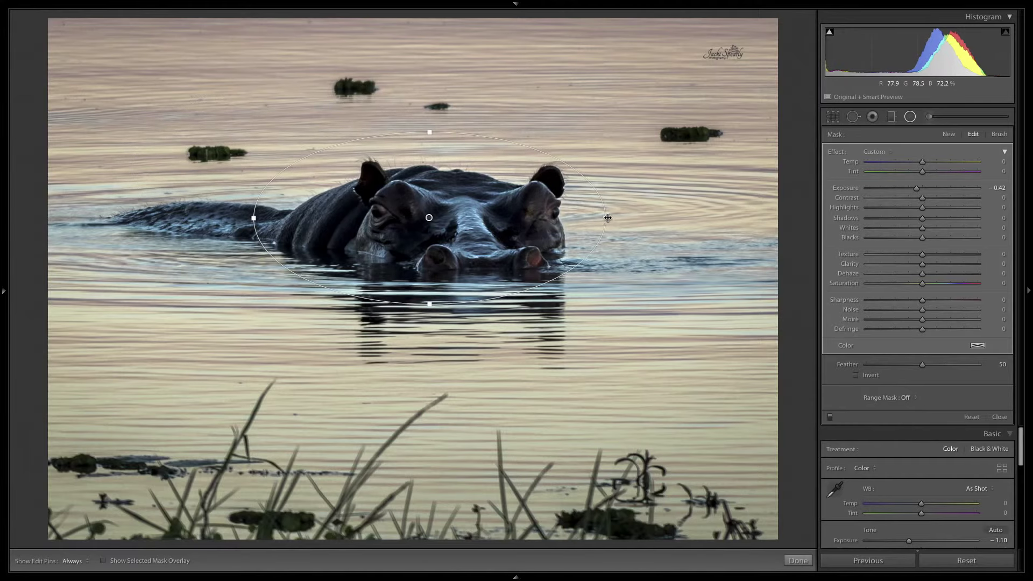
{"action": "left_click_drag", "start_coordinate": [607, 217], "coordinate": [623, 217]}
{"action": "left_click_drag", "start_coordinate": [428, 132], "coordinate": [429, 129]}
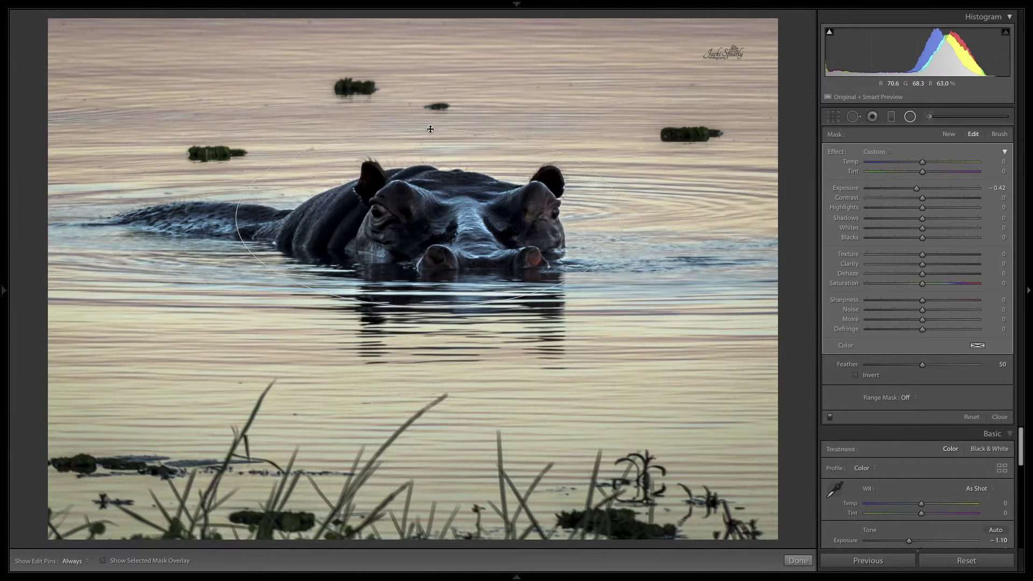
{"action": "left_click_drag", "start_coordinate": [427, 218], "coordinate": [434, 218]}
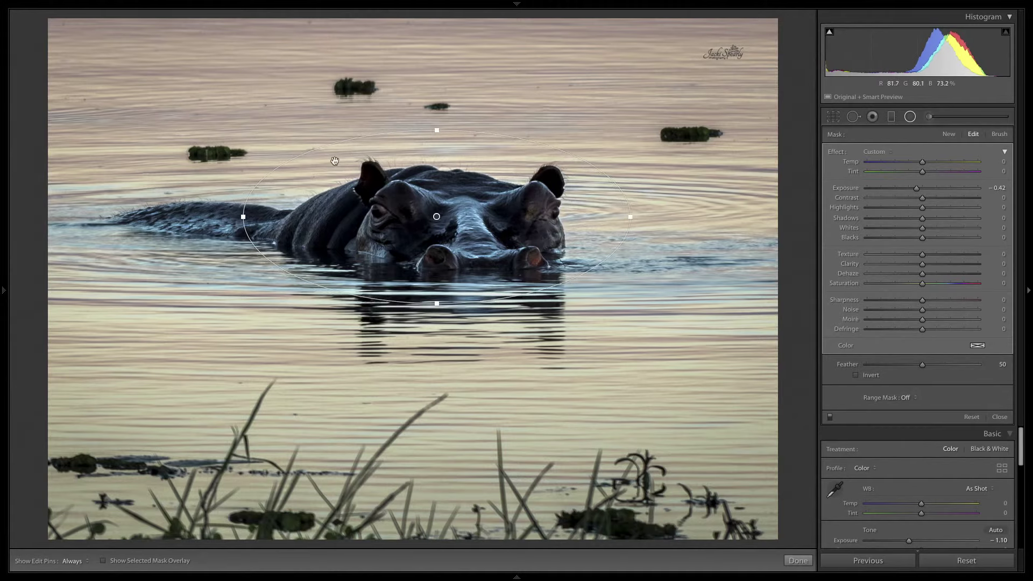
{"action": "mouse_move", "coordinate": [253, 216]}
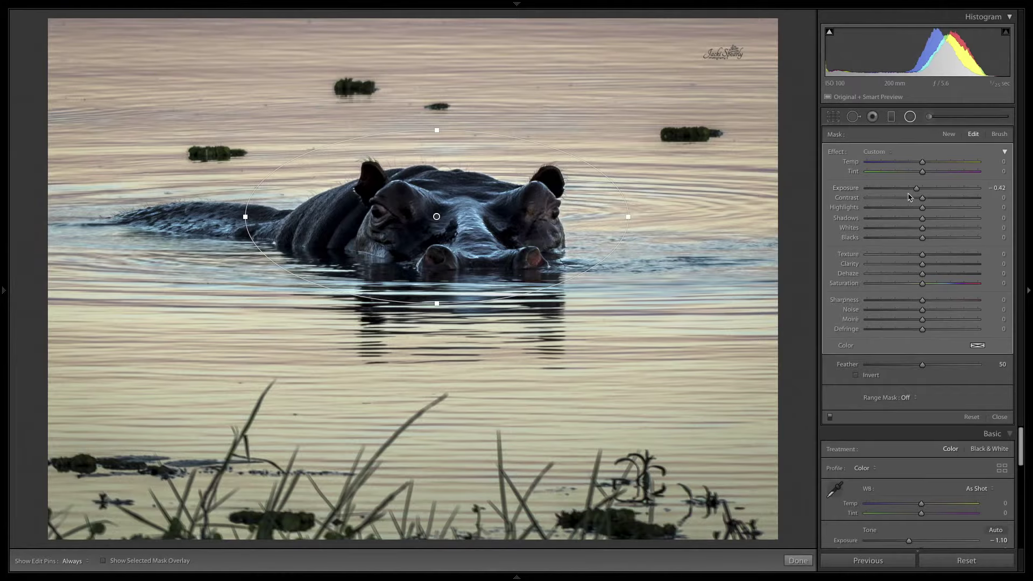
Invert the radial filter so it affects the hippo, and set its exposure to 0.56 and temperature to 8
{"action": "mouse_move", "coordinate": [916, 188]}
{"action": "left_mouse_down"}
{"action": "mouse_move", "coordinate": [930, 190]}
{"action": "mouse_move", "coordinate": [913, 191]}
{"action": "mouse_move", "coordinate": [930, 190]}
{"action": "mouse_move", "coordinate": [915, 190]}
{"action": "mouse_move", "coordinate": [925, 201]}
{"action": "left_mouse_up"}
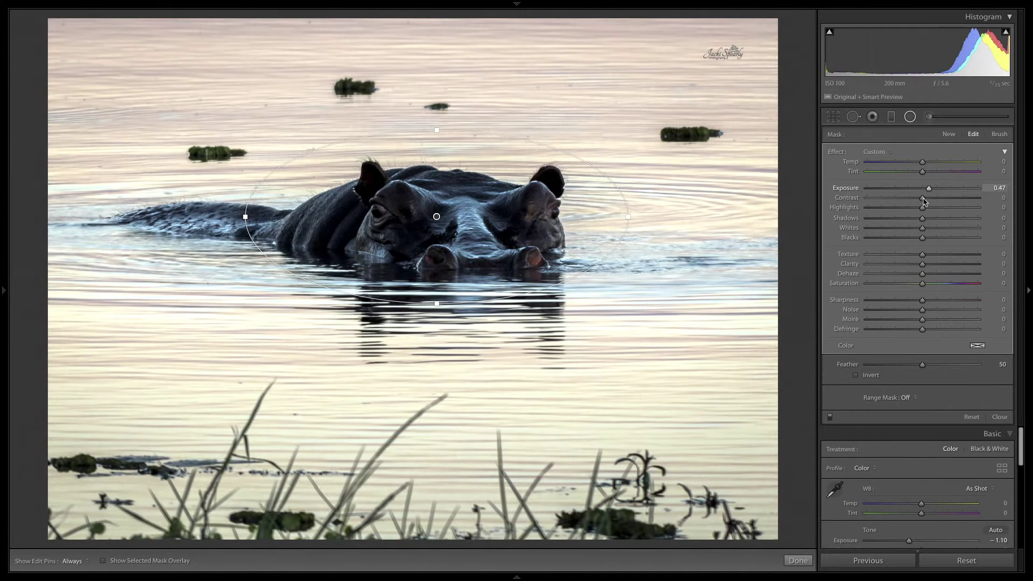
{"action": "left_click", "coordinate": [855, 375]}
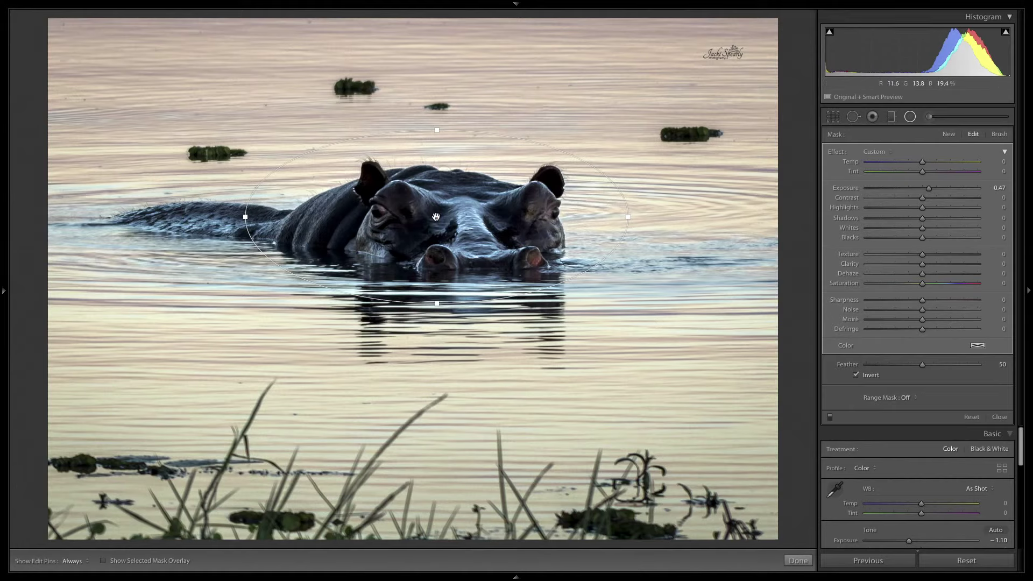
{"action": "mouse_move", "coordinate": [436, 217]}
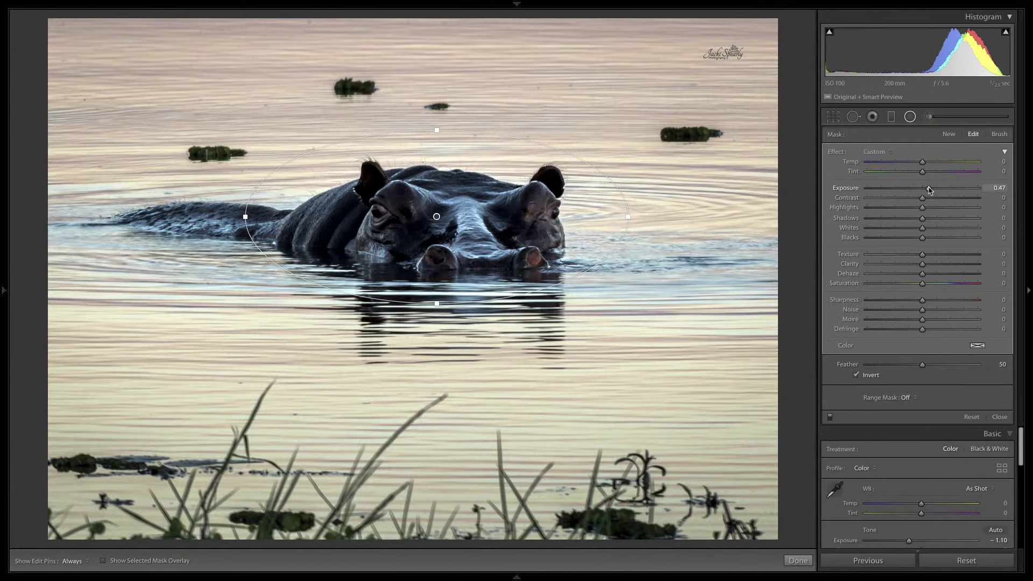
{"action": "left_click_drag", "start_coordinate": [929, 189], "coordinate": [927, 163]}
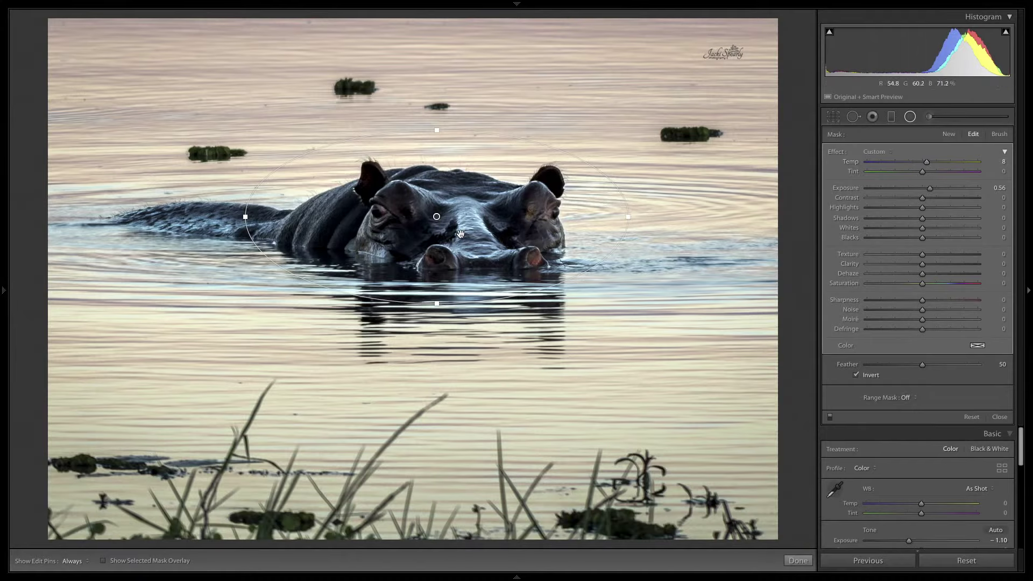
Brighten the hippo's eye using a size 5 adjustment brush at exposure 0.36, and compare the finished photo before and after
{"action": "left_click", "coordinate": [930, 119]}
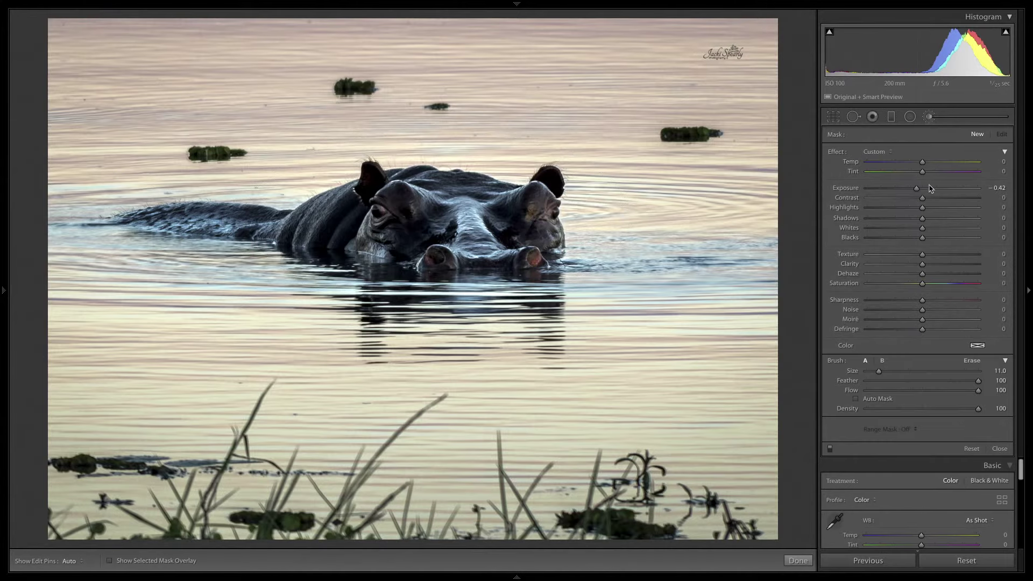
{"action": "mouse_move", "coordinate": [931, 189]}
{"action": "left_mouse_down"}
{"action": "mouse_move", "coordinate": [919, 193]}
{"action": "mouse_move", "coordinate": [926, 190]}
{"action": "left_mouse_up"}
{"action": "scroll", "coordinate": [389, 218], "scroll_direction": "down", "scroll_amount": 4}
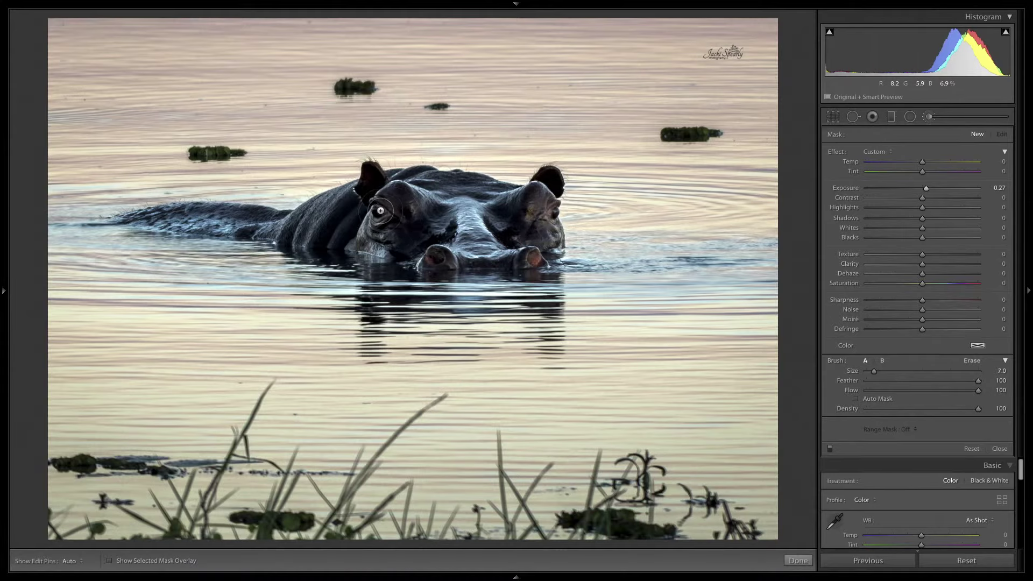
{"action": "scroll", "coordinate": [381, 210], "scroll_direction": "down", "scroll_amount": 2}
{"action": "left_click_drag", "start_coordinate": [377, 210], "coordinate": [376, 210]}
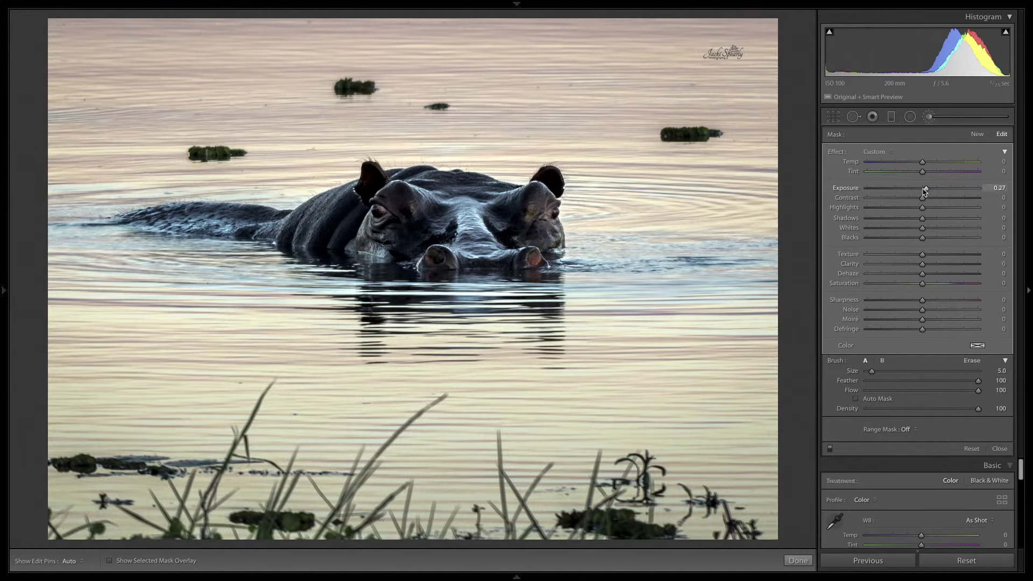
{"action": "left_click_drag", "start_coordinate": [923, 191], "coordinate": [928, 191]}
{"action": "scroll", "coordinate": [340, 207], "scroll_direction": "up", "scroll_amount": 2}
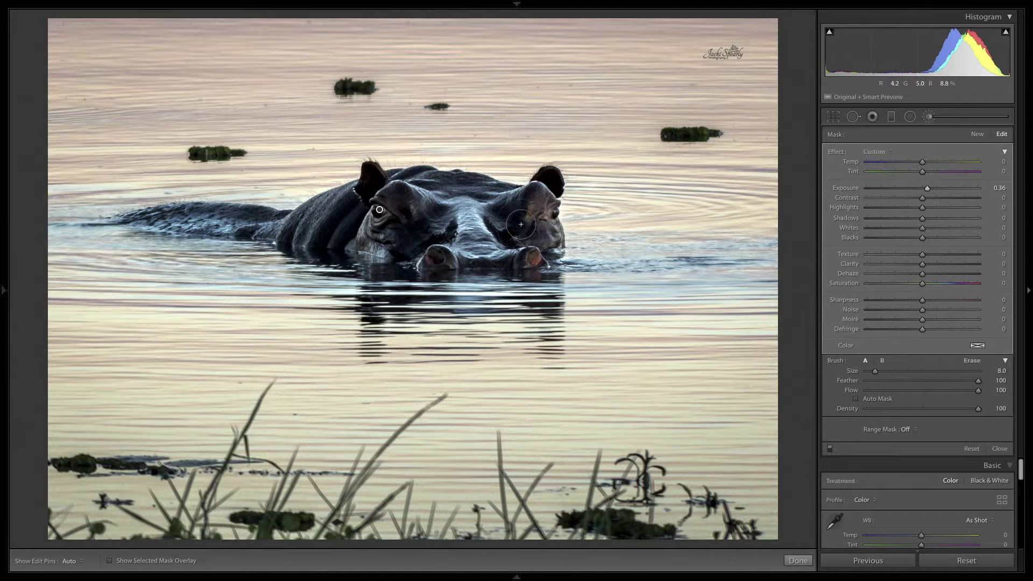
{"action": "left_click", "coordinate": [999, 449]}
{"action": "key", "text": "y"}
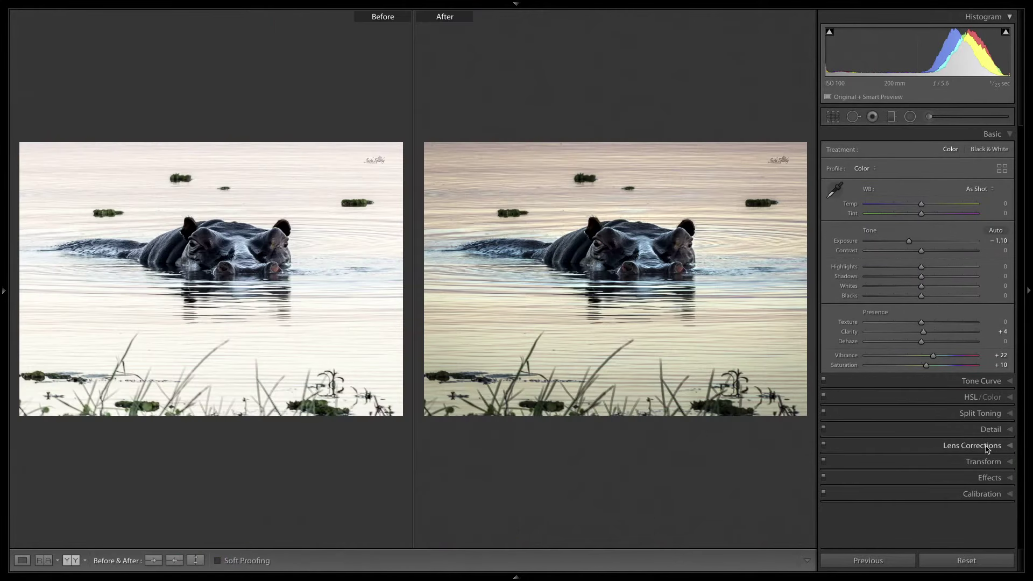
Hide the lighthouse photo's info overlay and compare its edited version with the original
{"action": "key", "text": "Tab"}
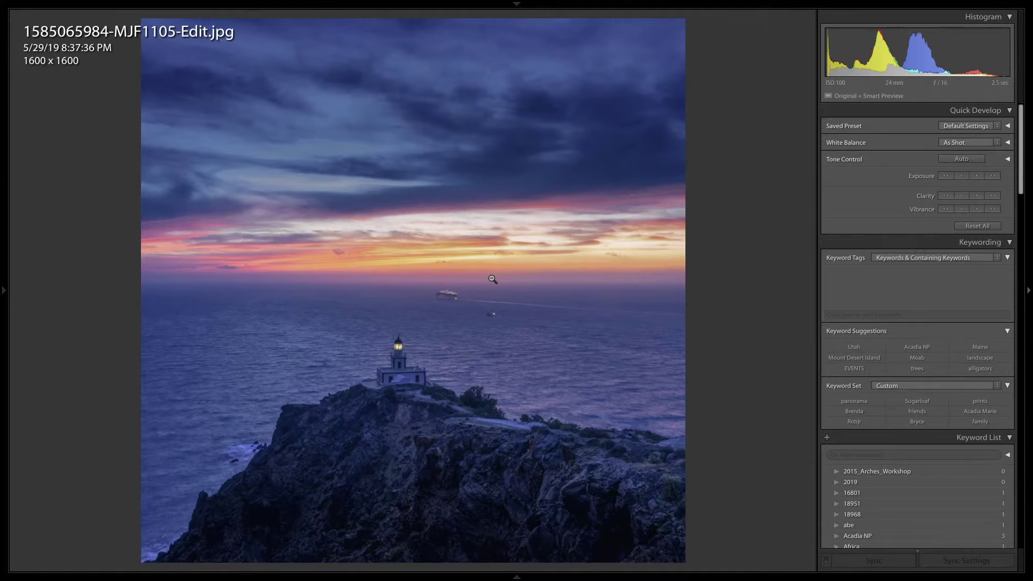
{"action": "key", "text": "i"}
{"action": "key", "text": "i"}
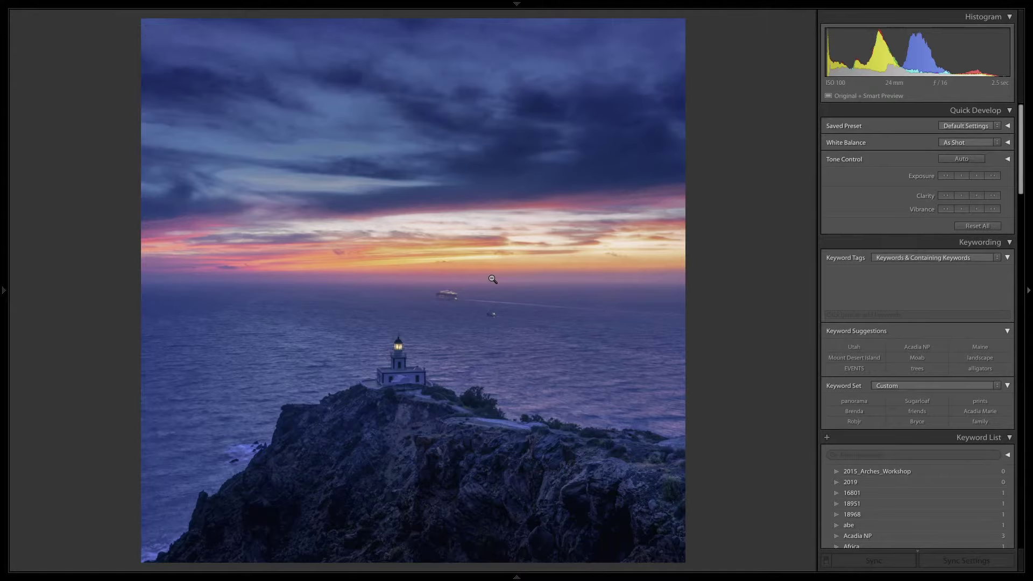
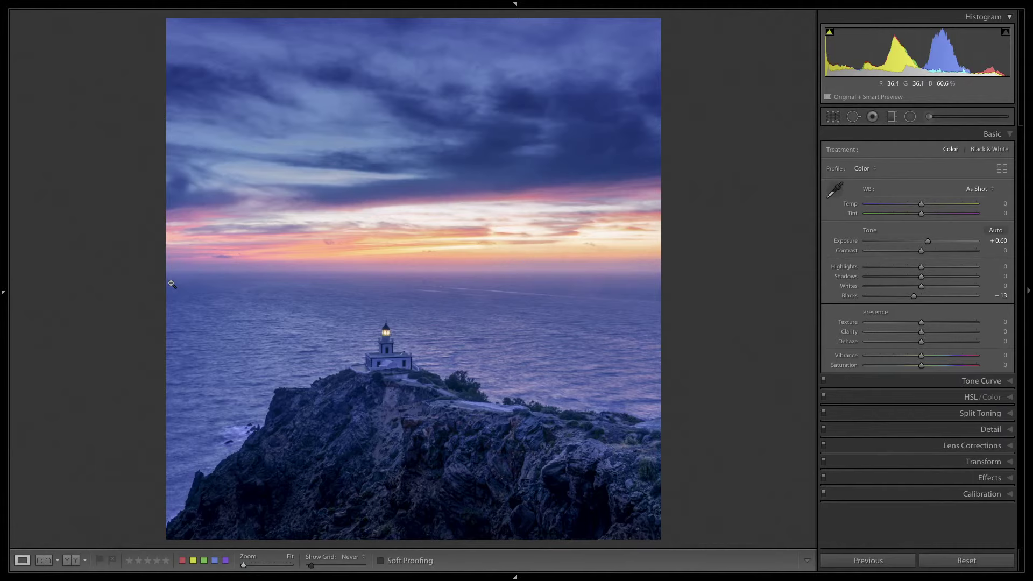
{"action": "key", "text": "y"}
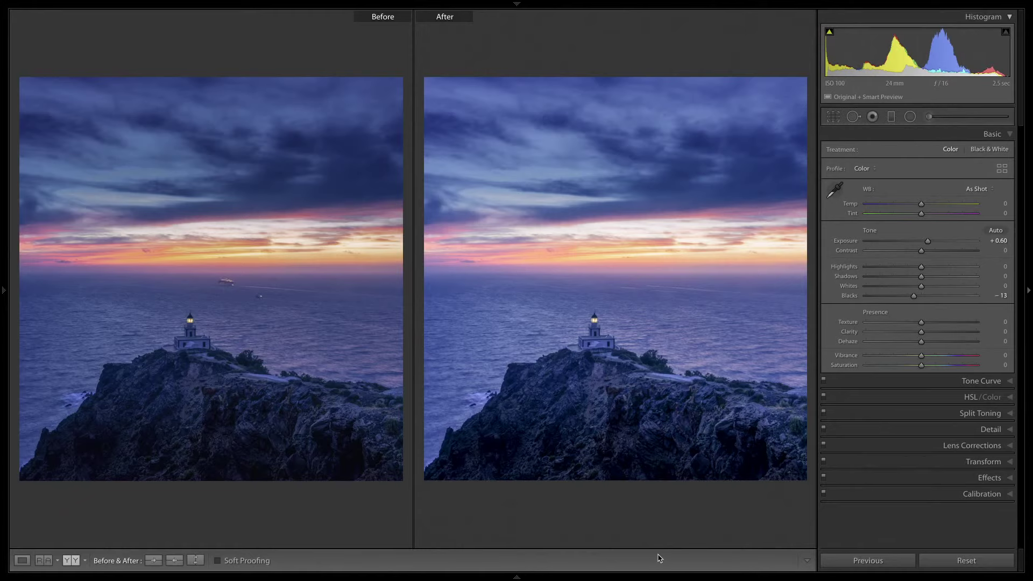
Return to the photo grid, open the canyon sunburst photo and hide its info overlay
{"action": "key", "text": "g"}
{"action": "double_click", "coordinate": [627, 291]}
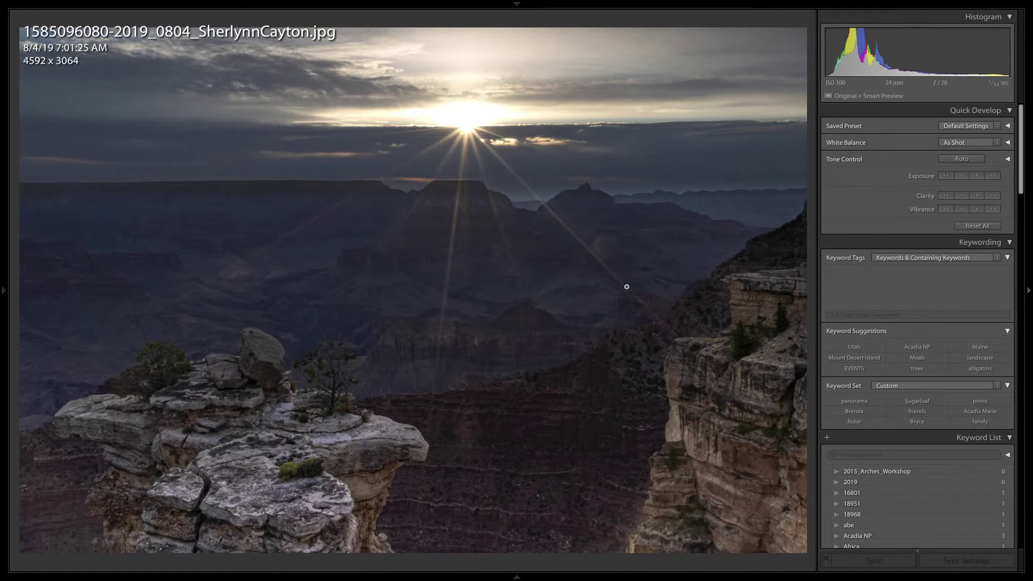
{"action": "key", "text": "i"}
{"action": "key", "text": "i"}
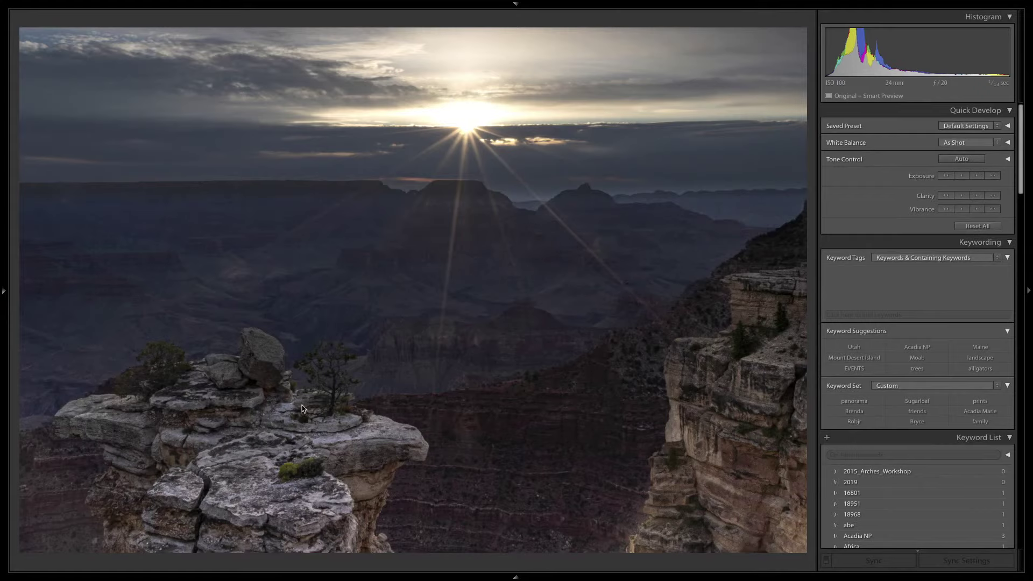
Examine the canyon photo's composition by marking the foreground rocks, the path through the canyon, the cliff edge and the sun
{"action": "mouse_move", "coordinate": [299, 367]}
{"action": "left_mouse_down"}
{"action": "mouse_move", "coordinate": [190, 394]}
{"action": "mouse_move", "coordinate": [354, 455]}
{"action": "mouse_move", "coordinate": [285, 316]}
{"action": "left_mouse_up"}
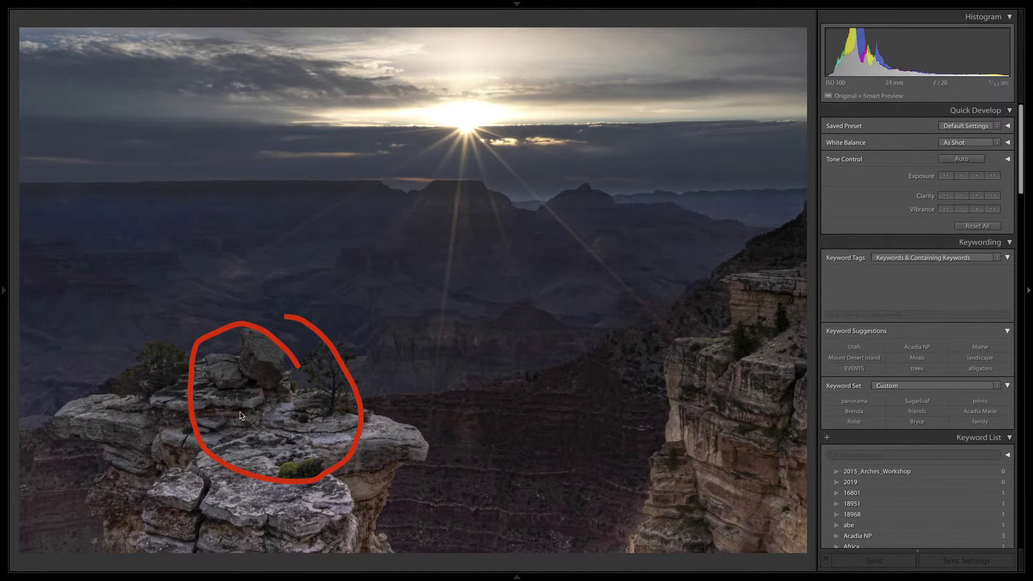
{"action": "mouse_move", "coordinate": [301, 384]}
{"action": "left_mouse_down"}
{"action": "mouse_move", "coordinate": [596, 389]}
{"action": "mouse_move", "coordinate": [669, 365]}
{"action": "mouse_move", "coordinate": [683, 346]}
{"action": "mouse_move", "coordinate": [608, 323]}
{"action": "mouse_move", "coordinate": [371, 305]}
{"action": "mouse_move", "coordinate": [325, 270]}
{"action": "mouse_move", "coordinate": [374, 246]}
{"action": "mouse_move", "coordinate": [525, 238]}
{"action": "mouse_move", "coordinate": [635, 208]}
{"action": "mouse_move", "coordinate": [589, 164]}
{"action": "mouse_move", "coordinate": [418, 133]}
{"action": "mouse_move", "coordinate": [282, 134]}
{"action": "mouse_move", "coordinate": [157, 114]}
{"action": "left_mouse_up"}
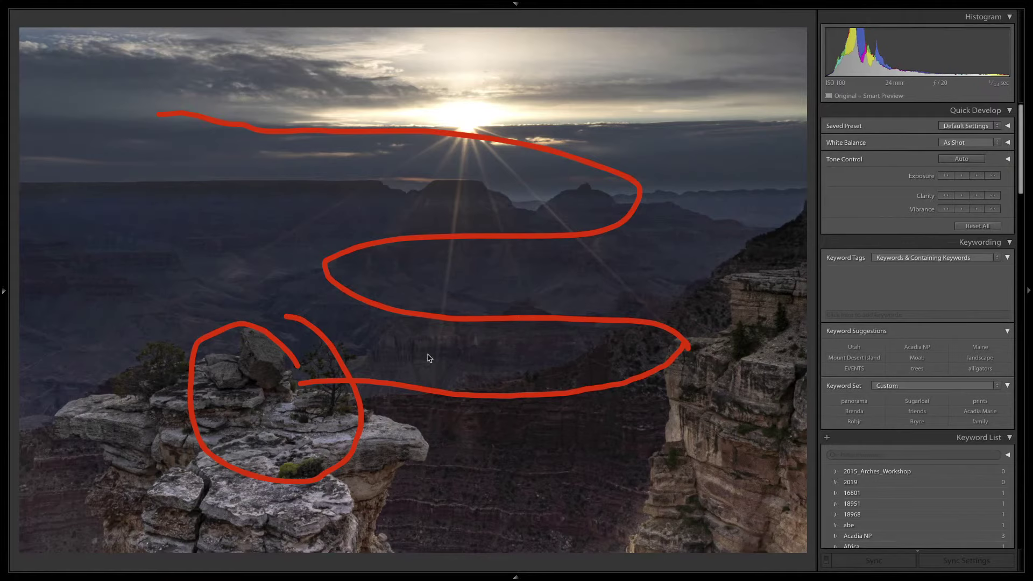
{"action": "key", "text": "Escape"}
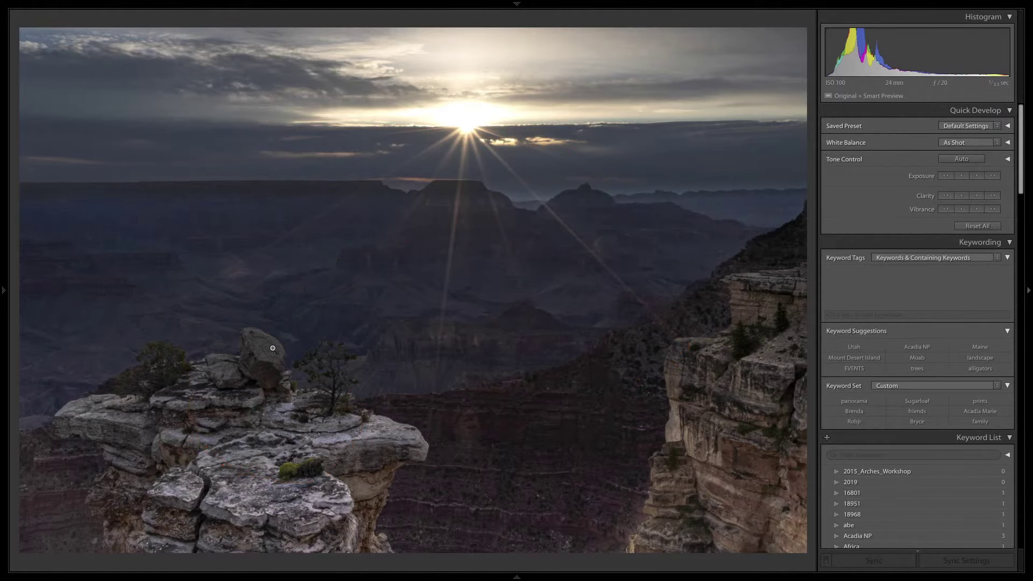
{"action": "left_click", "coordinate": [202, 364]}
{"action": "left_click", "coordinate": [175, 429]}
{"action": "mouse_move", "coordinate": [263, 344]}
{"action": "left_mouse_down"}
{"action": "mouse_move", "coordinate": [176, 362]}
{"action": "mouse_move", "coordinate": [200, 447]}
{"action": "mouse_move", "coordinate": [326, 445]}
{"action": "mouse_move", "coordinate": [342, 380]}
{"action": "mouse_move", "coordinate": [288, 329]}
{"action": "mouse_move", "coordinate": [240, 325]}
{"action": "left_mouse_up"}
{"action": "mouse_move", "coordinate": [705, 275]}
{"action": "left_mouse_down"}
{"action": "mouse_move", "coordinate": [678, 300]}
{"action": "mouse_move", "coordinate": [706, 378]}
{"action": "mouse_move", "coordinate": [757, 320]}
{"action": "mouse_move", "coordinate": [726, 274]}
{"action": "left_mouse_up"}
{"action": "mouse_move", "coordinate": [446, 117]}
{"action": "left_mouse_down"}
{"action": "mouse_move", "coordinate": [508, 150]}
{"action": "mouse_move", "coordinate": [484, 94]}
{"action": "mouse_move", "coordinate": [429, 93]}
{"action": "left_mouse_up"}
Develop the canyon photo with exposure +0.40, clarity +11, blacks -13 and temperature +3
{"action": "key", "text": "d"}
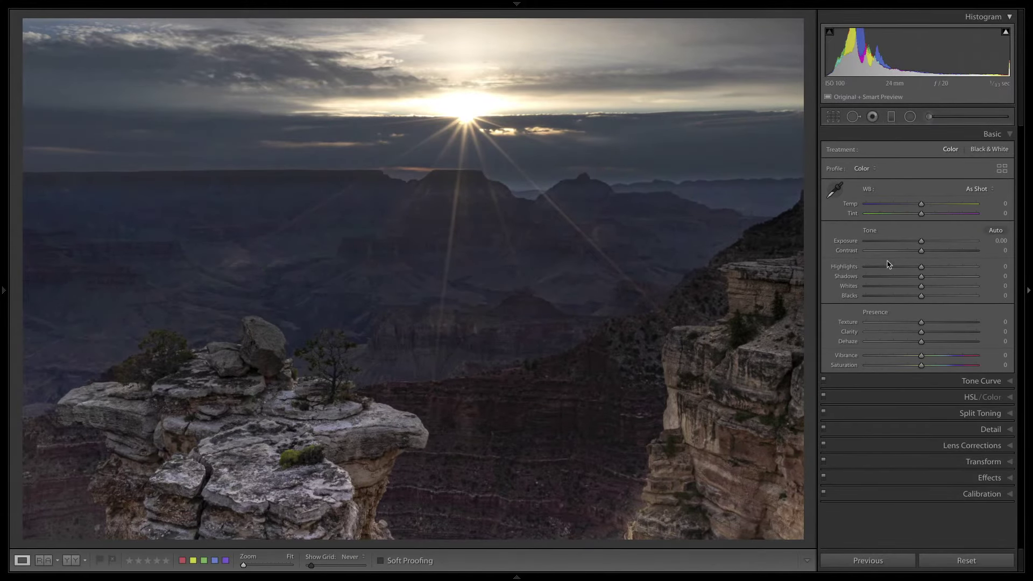
{"action": "mouse_move", "coordinate": [923, 242]}
{"action": "left_mouse_down"}
{"action": "mouse_move", "coordinate": [902, 242]}
{"action": "mouse_move", "coordinate": [927, 246]}
{"action": "left_mouse_up"}
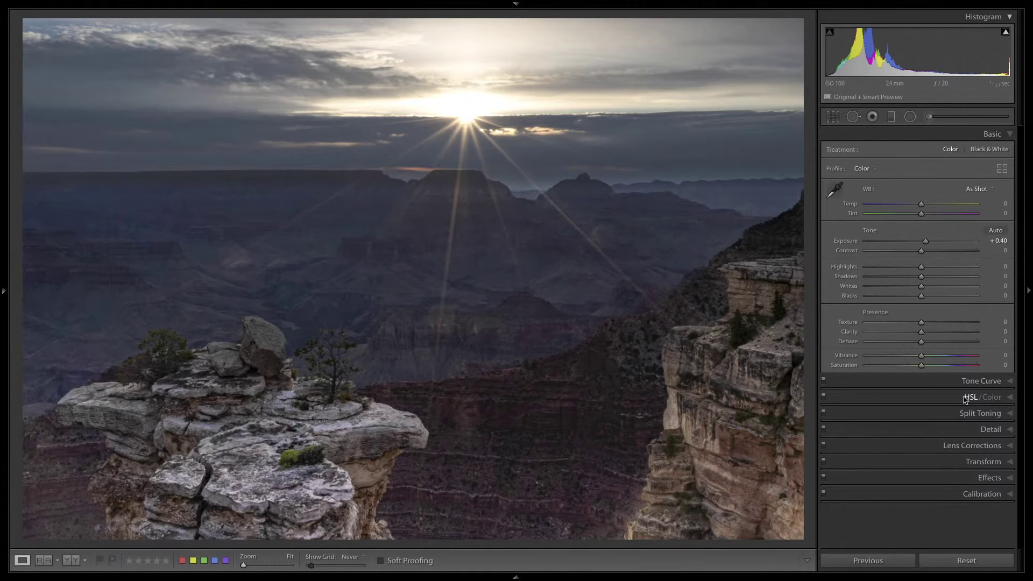
{"action": "left_click_drag", "start_coordinate": [921, 332], "coordinate": [928, 334]}
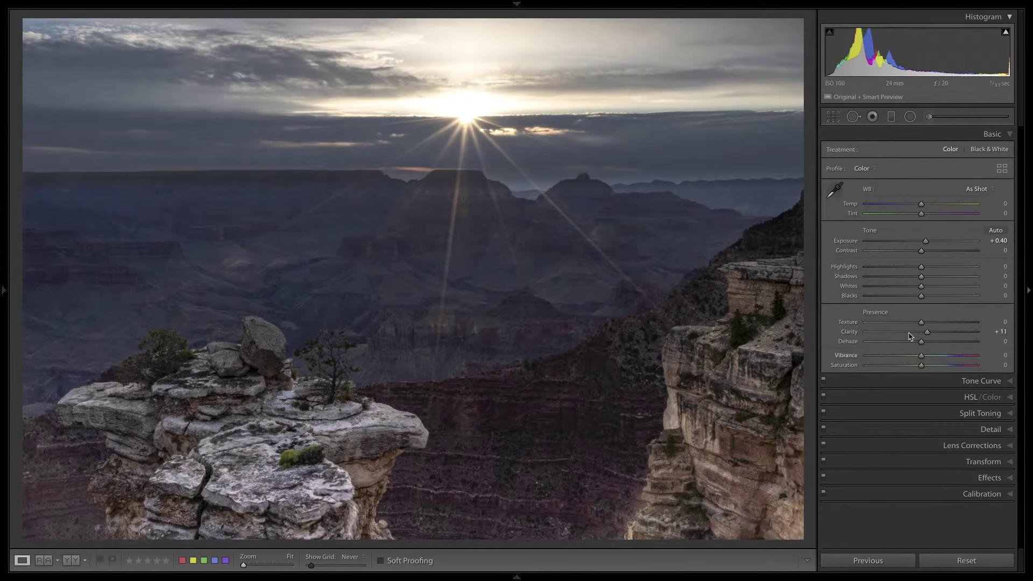
{"action": "left_click", "coordinate": [921, 297], "text": "alt"}
{"action": "left_click_drag", "start_coordinate": [921, 299], "coordinate": [914, 300]}
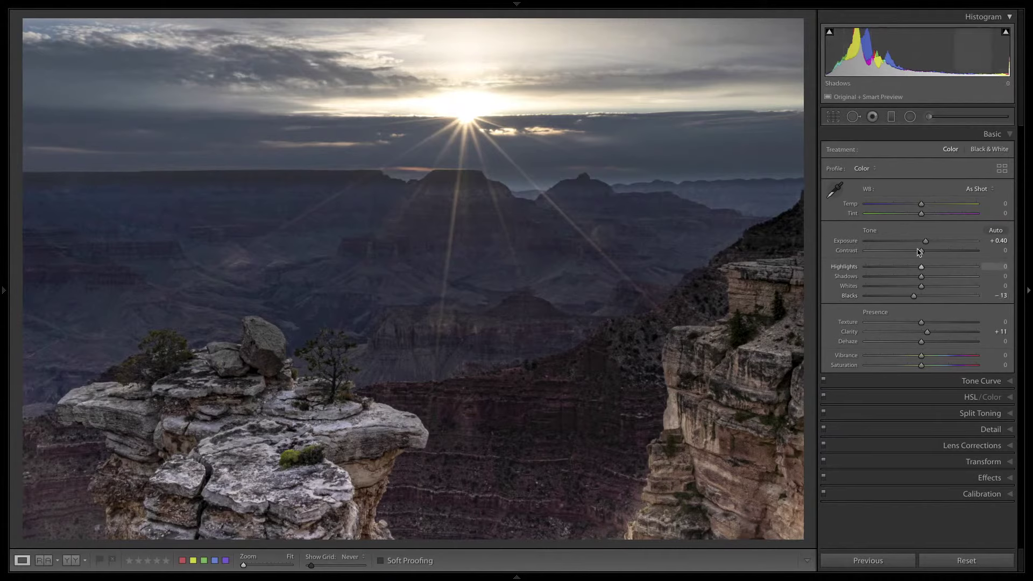
{"action": "left_click_drag", "start_coordinate": [922, 206], "coordinate": [923, 210]}
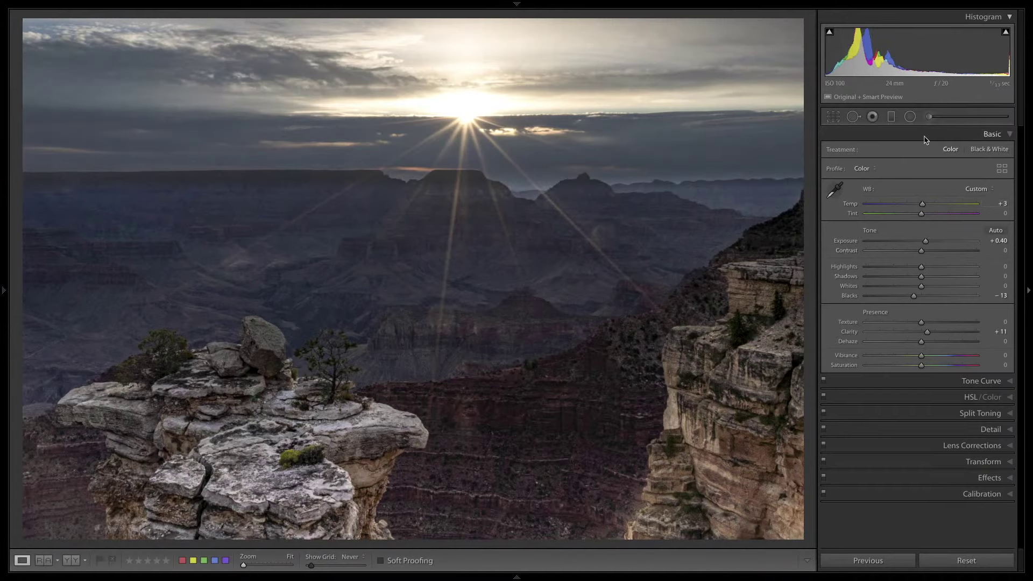
Darken the canyon photo's sky with a horizontal graduated filter across the horizon, using exposure -0.13 and highlights -39
{"action": "left_click", "coordinate": [891, 116]}
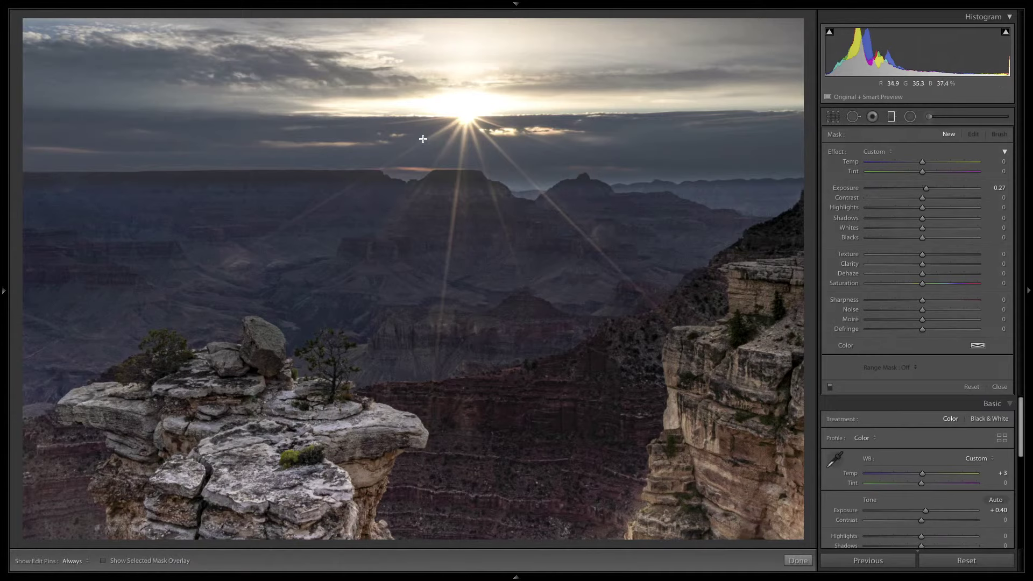
{"action": "left_click_drag", "start_coordinate": [423, 138], "coordinate": [422, 229]}
{"action": "left_click_drag", "start_coordinate": [422, 185], "coordinate": [420, 181]}
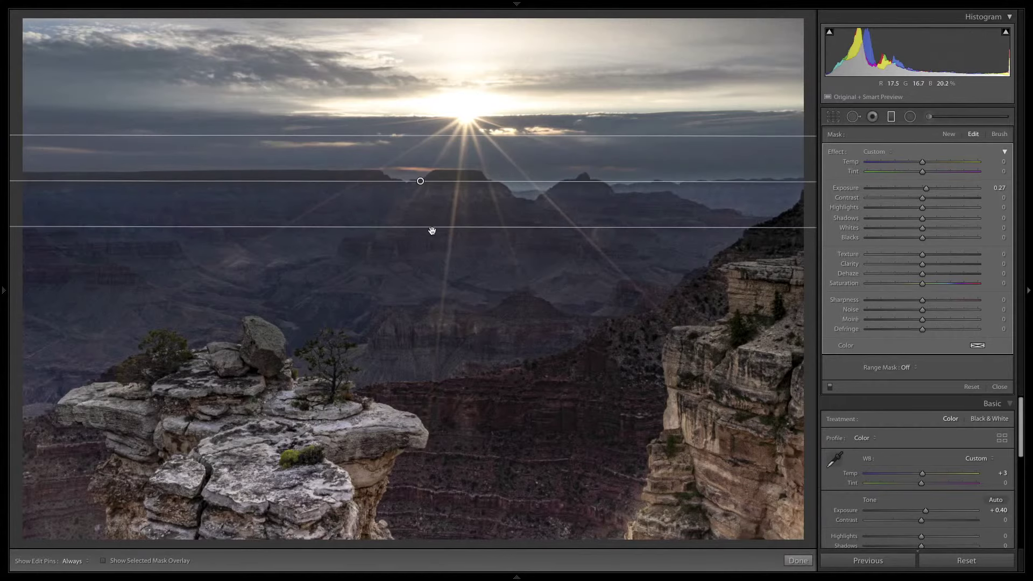
{"action": "left_click_drag", "start_coordinate": [431, 228], "coordinate": [431, 242]}
{"action": "left_click_drag", "start_coordinate": [421, 187], "coordinate": [420, 186]}
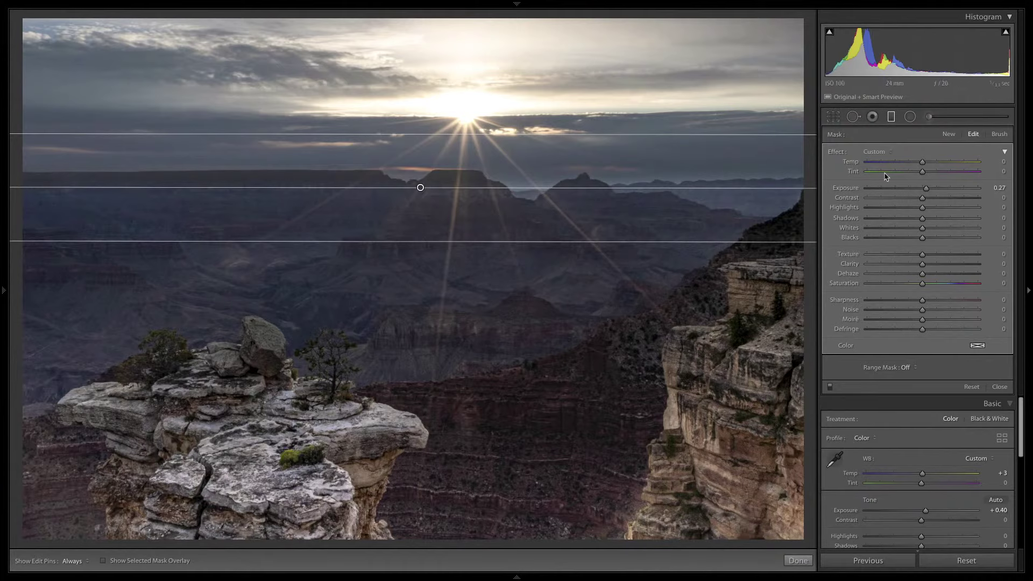
{"action": "left_click_drag", "start_coordinate": [925, 190], "coordinate": [897, 209]}
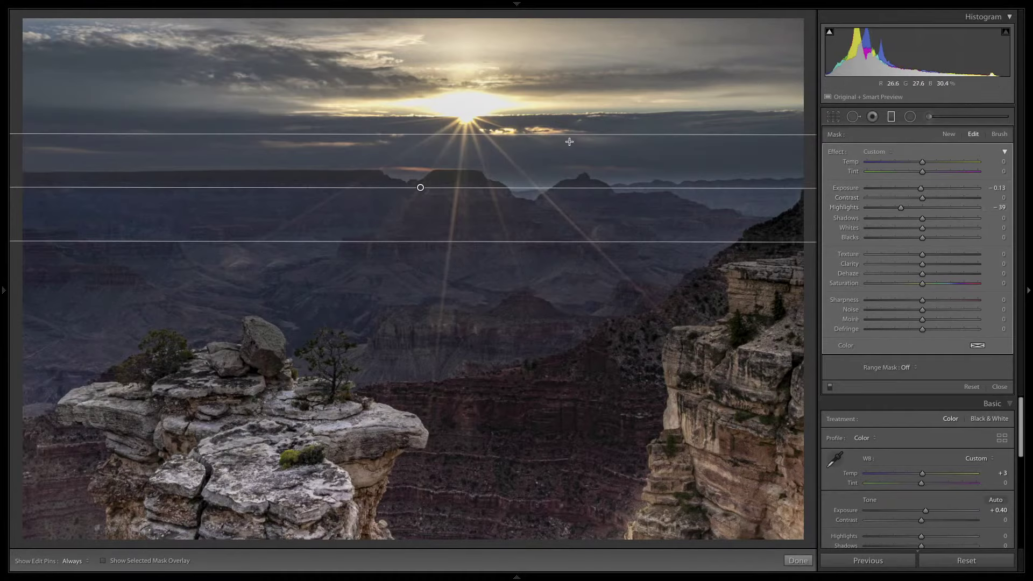
Restrict the sky's graduated filter to bright tones with a Luminance range mask of 71/100
{"action": "left_click", "coordinate": [908, 367]}
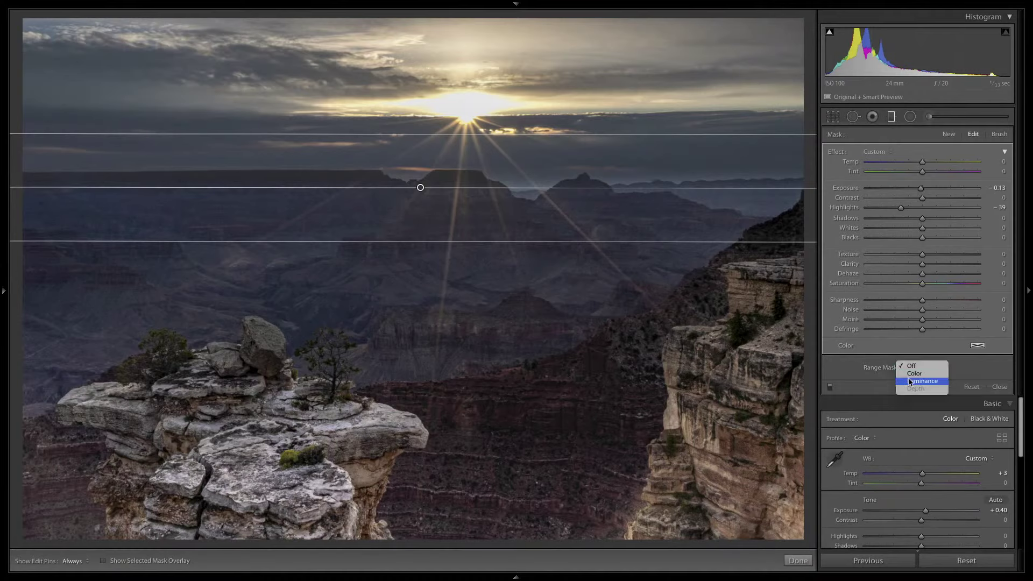
{"action": "left_click", "coordinate": [910, 382]}
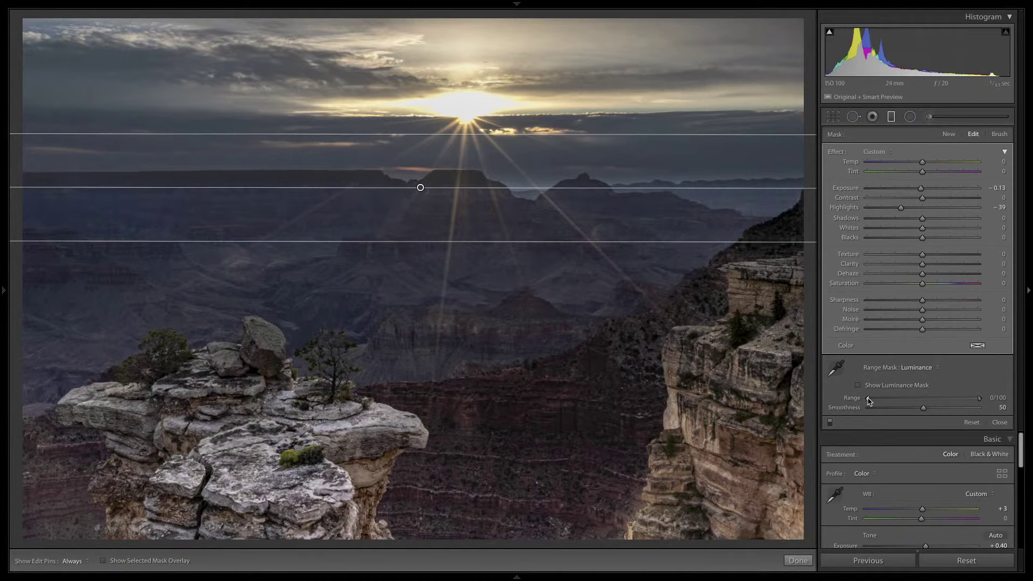
{"action": "left_click_drag", "start_coordinate": [869, 401], "coordinate": [948, 401]}
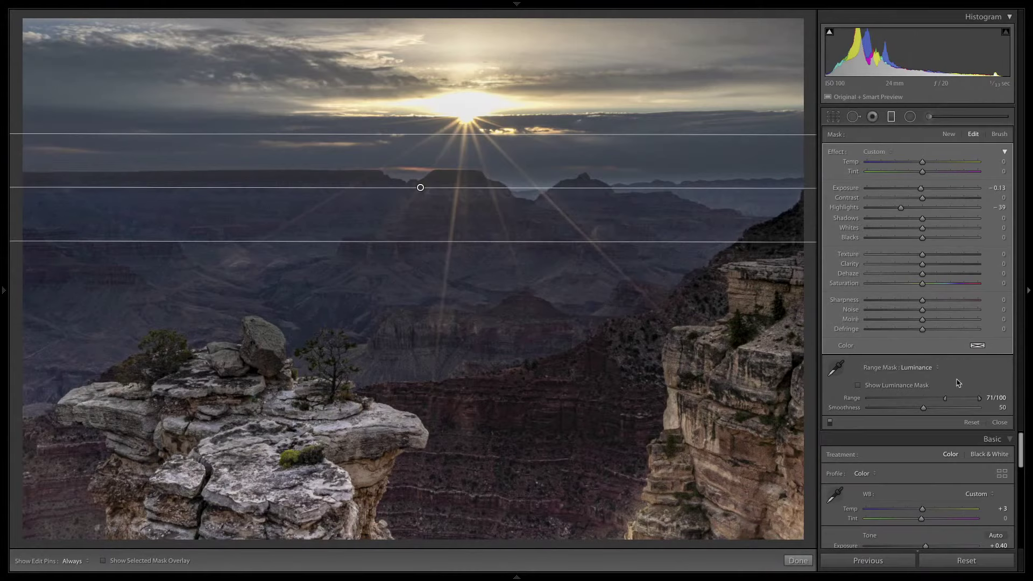
Refine the sky's graduated filter with luminance range 79/100, exposure -0.29, highlights -31 and clarity 10, with its upper edge slightly lower
{"action": "left_click_drag", "start_coordinate": [948, 398], "coordinate": [897, 402]}
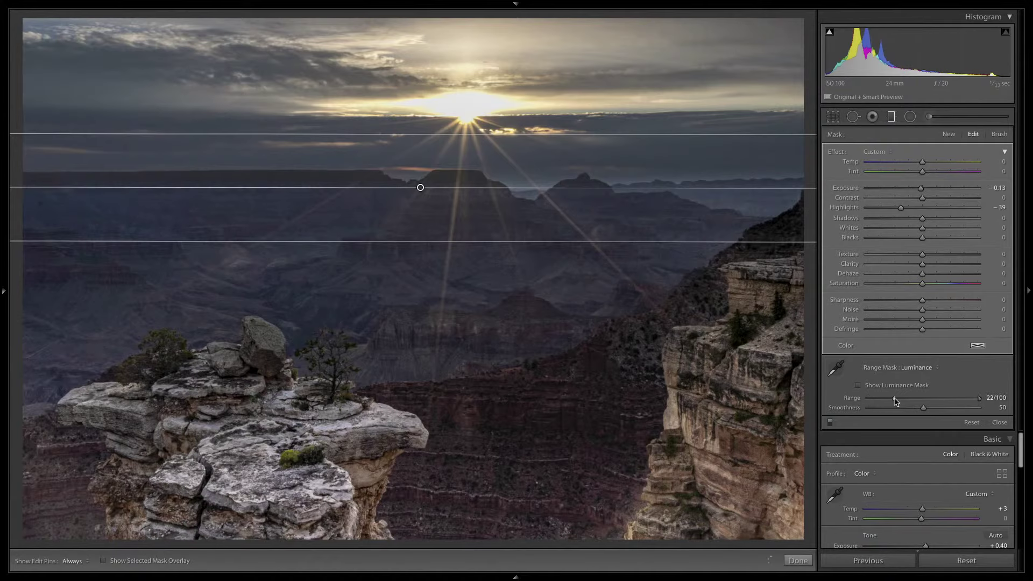
{"action": "left_click_drag", "start_coordinate": [909, 401], "coordinate": [958, 399]}
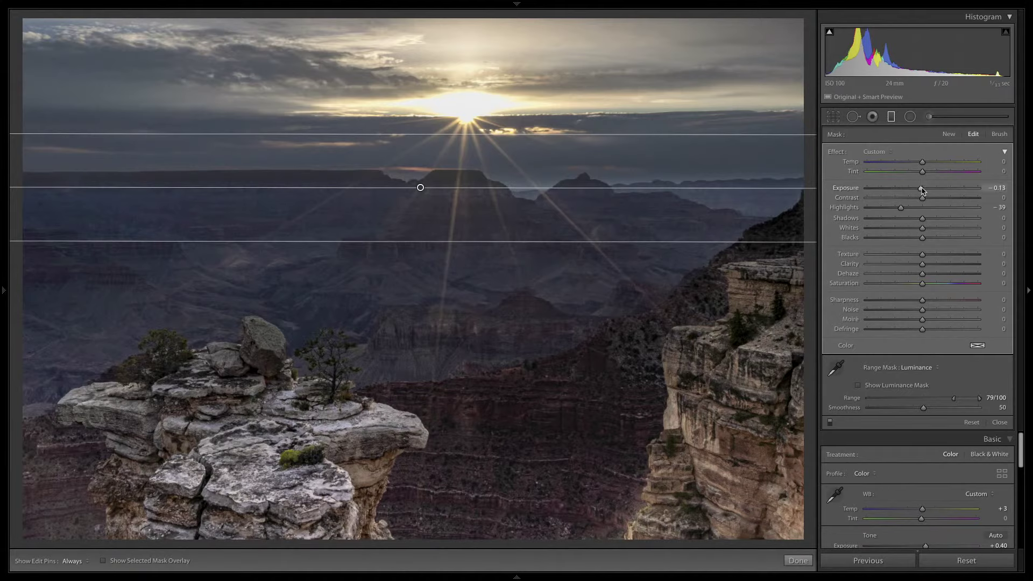
{"action": "left_click_drag", "start_coordinate": [922, 190], "coordinate": [918, 190]}
{"action": "left_click_drag", "start_coordinate": [487, 135], "coordinate": [487, 139]}
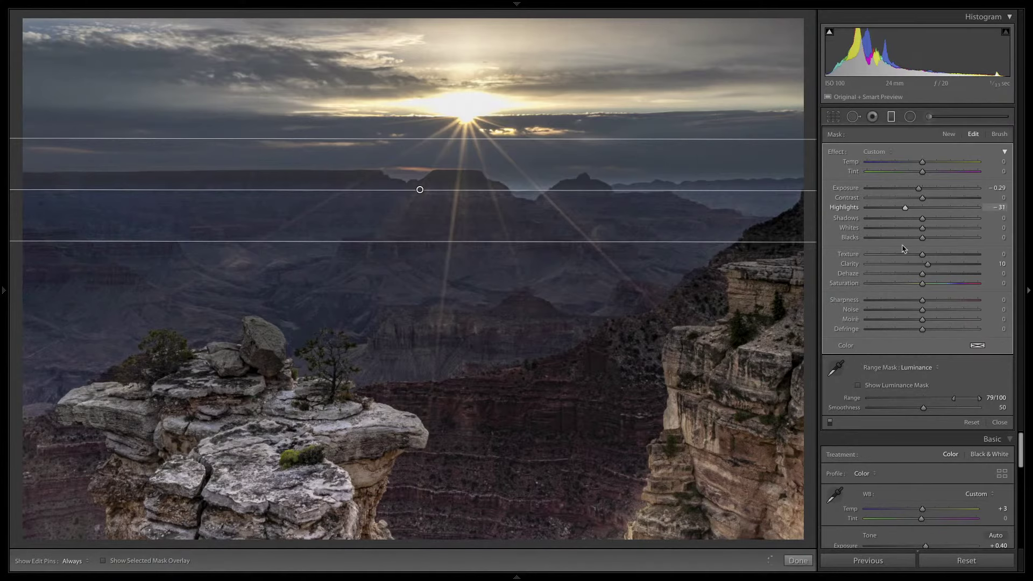
{"action": "left_click", "coordinate": [999, 422]}
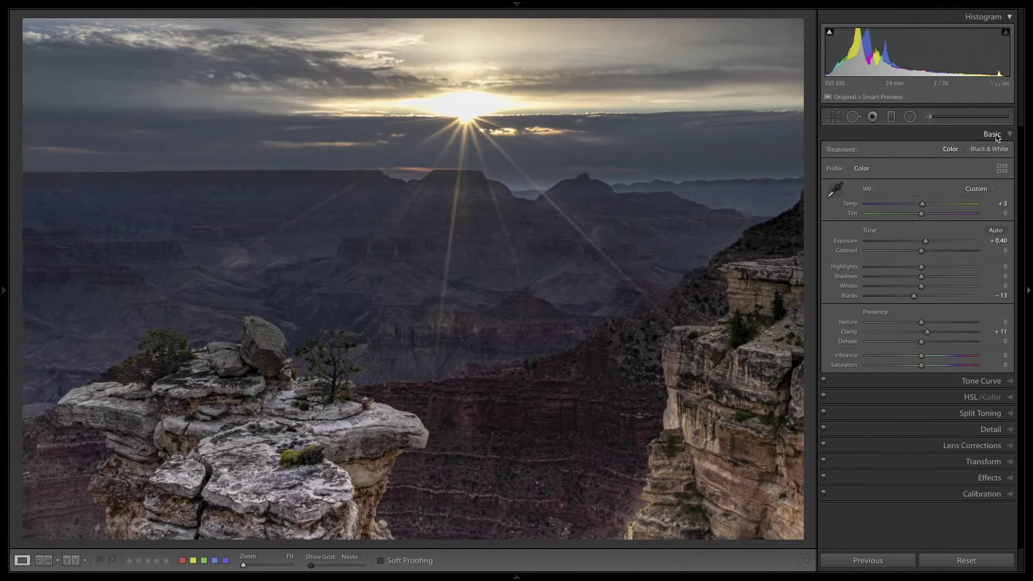
Brighten the pale path on the canyon floor using an adjustment brush of size 7 with exposure 0.27
{"action": "left_click", "coordinate": [934, 119]}
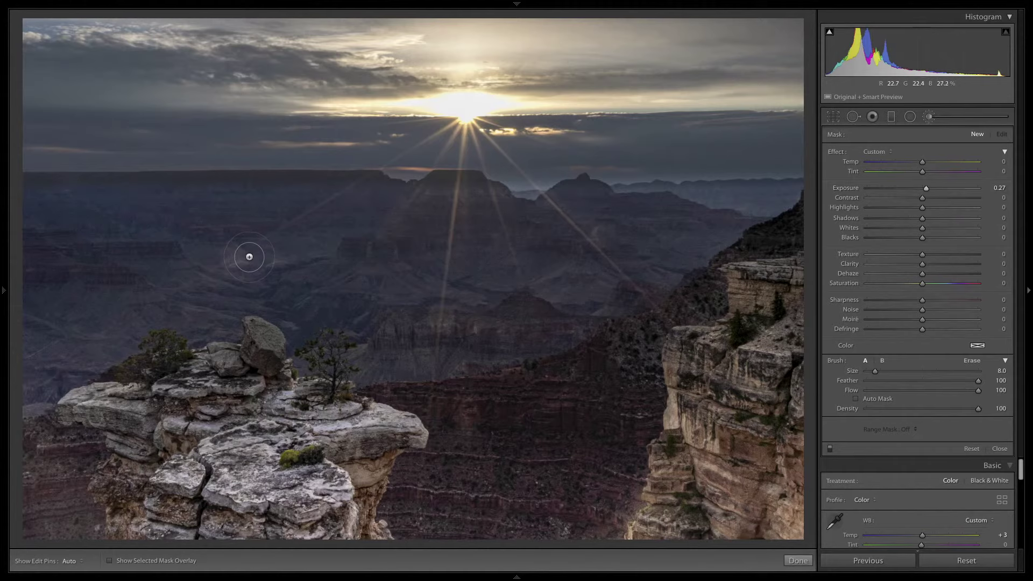
{"action": "key", "text": "bracketleft"}
{"action": "mouse_move", "coordinate": [264, 256]}
{"action": "left_mouse_down"}
{"action": "mouse_move", "coordinate": [237, 265]}
{"action": "mouse_move", "coordinate": [246, 287]}
{"action": "left_mouse_up"}
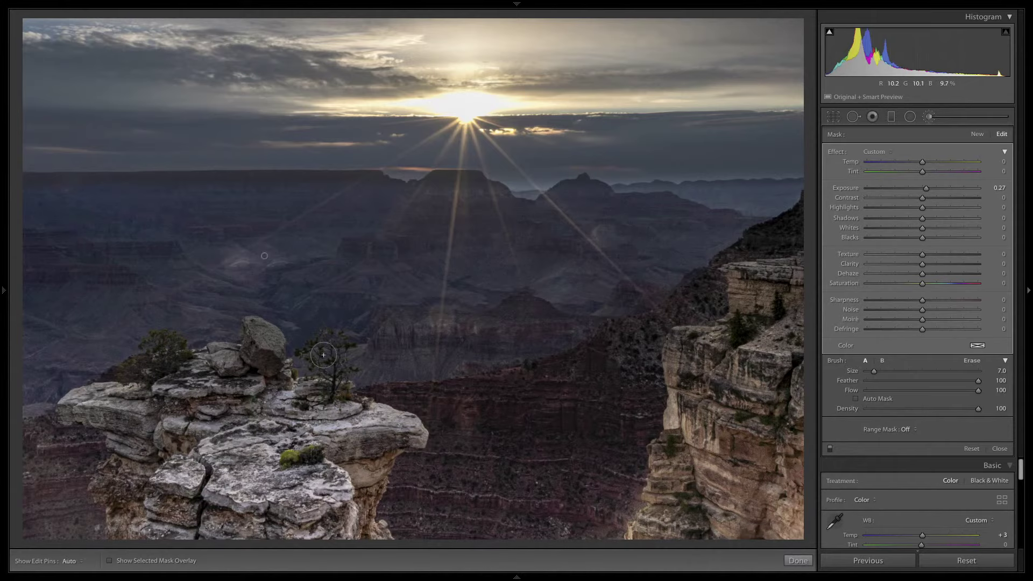
{"action": "key", "text": "h"}
{"action": "key", "text": "h"}
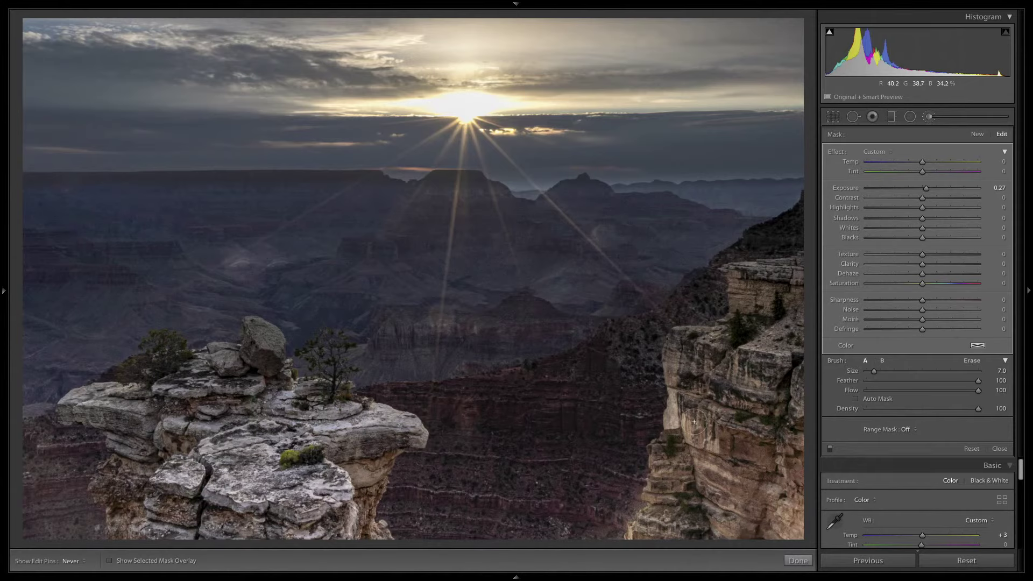
{"action": "key", "text": "h"}
Paint the shadowed canyon floor behind the small tree with a new brush of size 10, flow 63 and exposure -0.27
{"action": "left_click", "coordinate": [978, 135]}
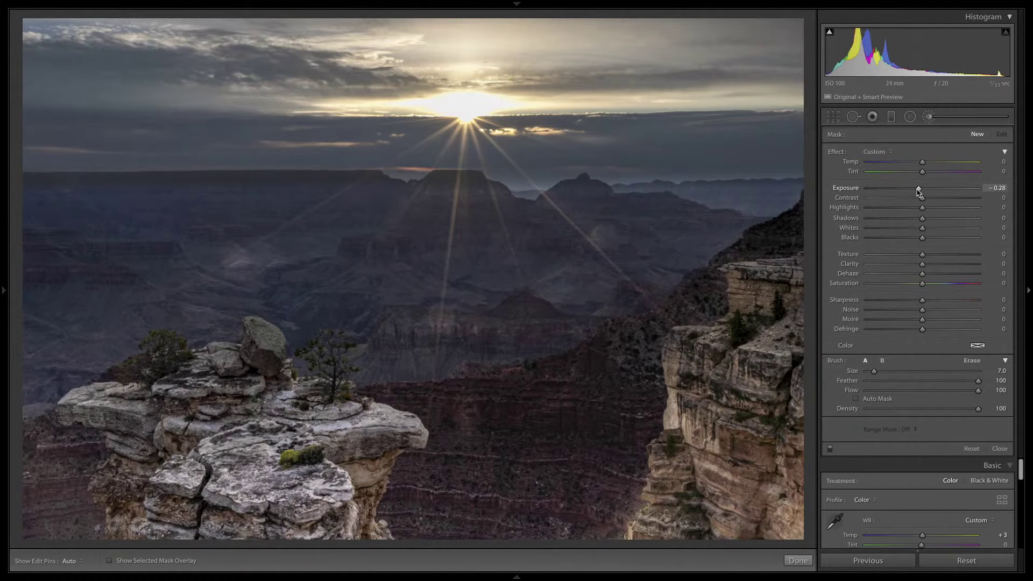
{"action": "scroll", "coordinate": [161, 240], "scroll_direction": "up", "scroll_amount": 3}
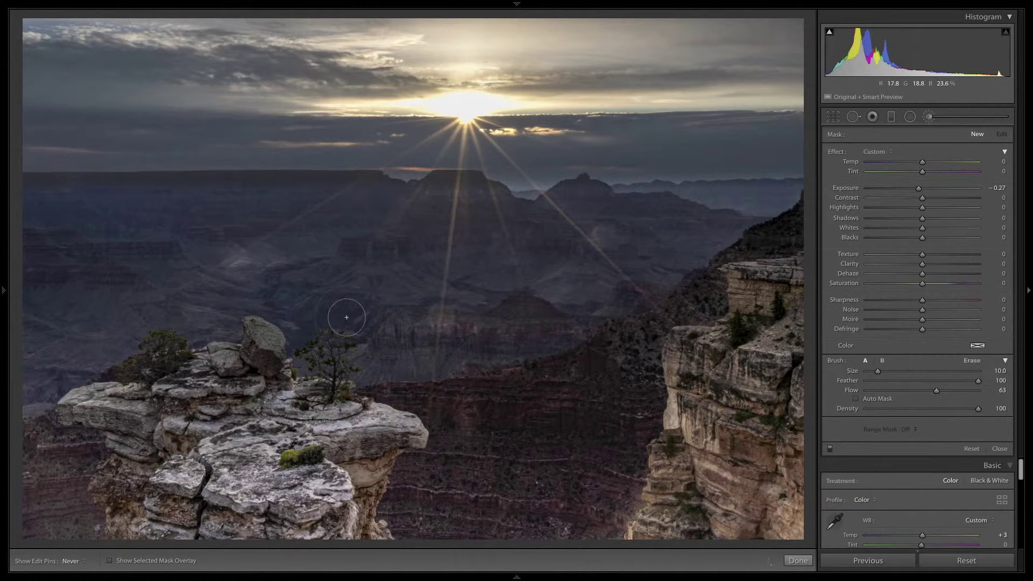
{"action": "left_click_drag", "start_coordinate": [310, 305], "coordinate": [317, 314]}
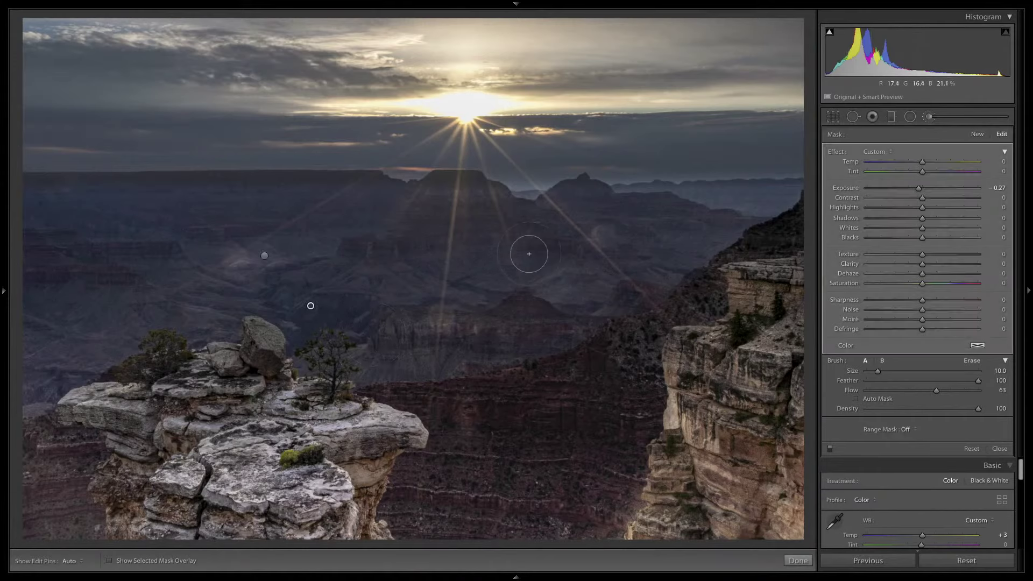
Check the canyon floor without edit pins and set the darkening brush's exposure to -0.54
{"action": "key", "text": "h"}
{"action": "key", "text": "h"}
{"action": "key", "text": "h"}
{"action": "key", "text": "h"}
{"action": "key", "text": "h"}
{"action": "key", "text": "h"}
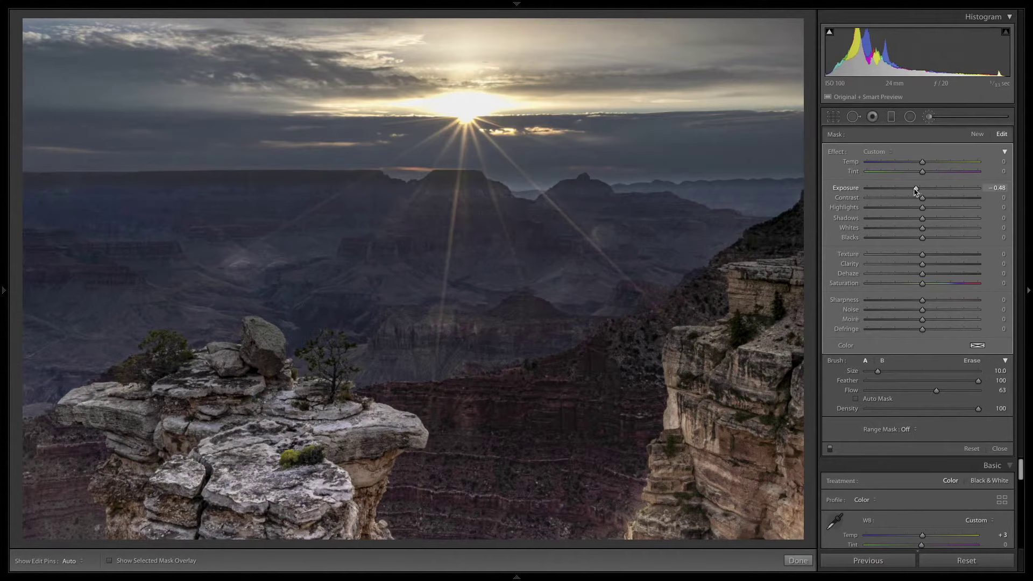
{"action": "left_click_drag", "start_coordinate": [915, 191], "coordinate": [919, 189]}
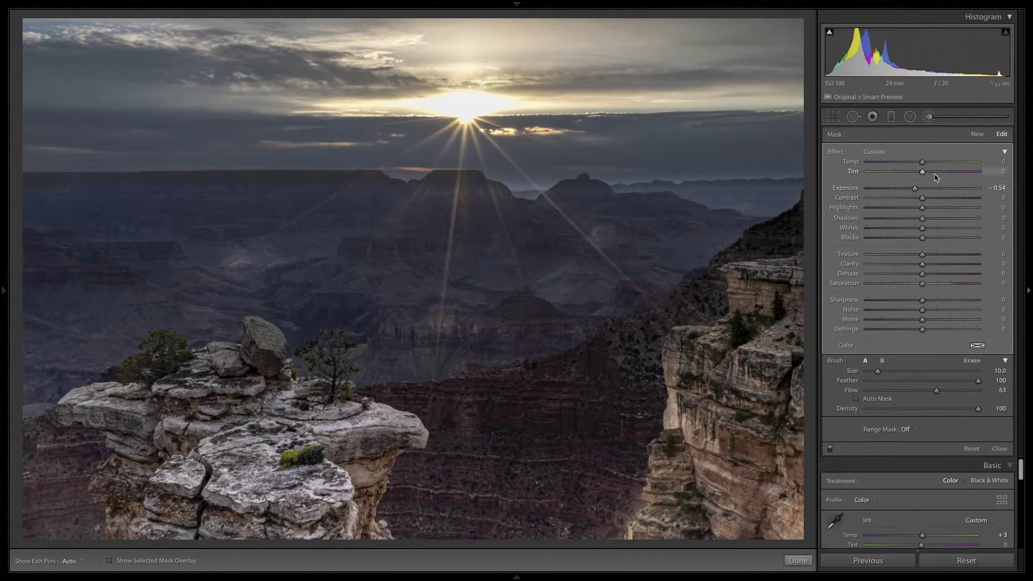
Darken the reddish canyon slope between the foreground rocks and the cliff with a new brush, flow 100, exposure -0.47 and clarity 10
{"action": "left_click", "coordinate": [975, 136]}
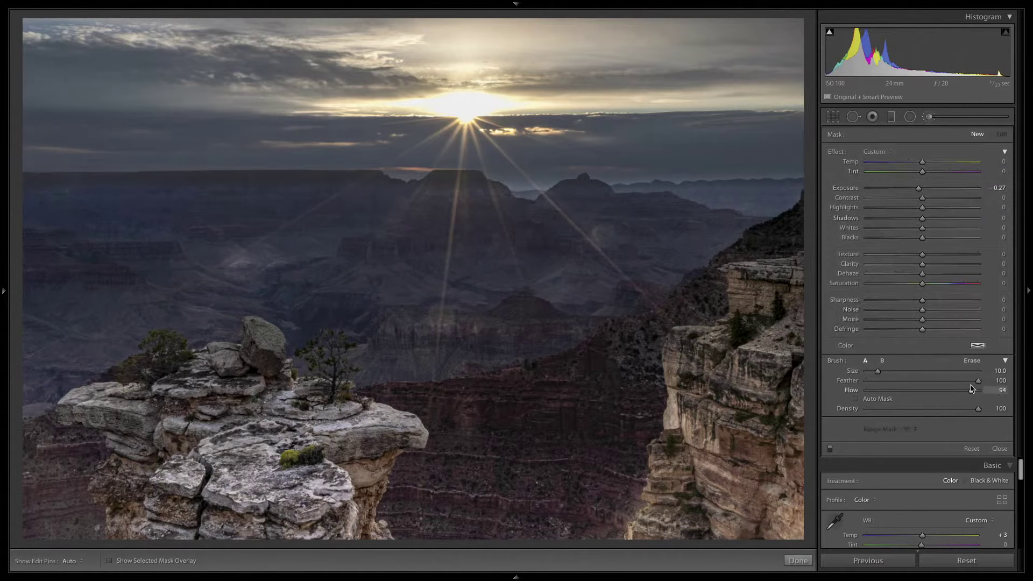
{"action": "left_click_drag", "start_coordinate": [971, 388], "coordinate": [979, 388]}
{"action": "scroll", "coordinate": [436, 489], "scroll_direction": "up", "scroll_amount": 4}
{"action": "mouse_move", "coordinate": [426, 493]}
{"action": "left_mouse_down"}
{"action": "mouse_move", "coordinate": [538, 477]}
{"action": "mouse_move", "coordinate": [565, 457]}
{"action": "left_mouse_up"}
{"action": "scroll", "coordinate": [599, 411], "scroll_direction": "up", "scroll_amount": 4}
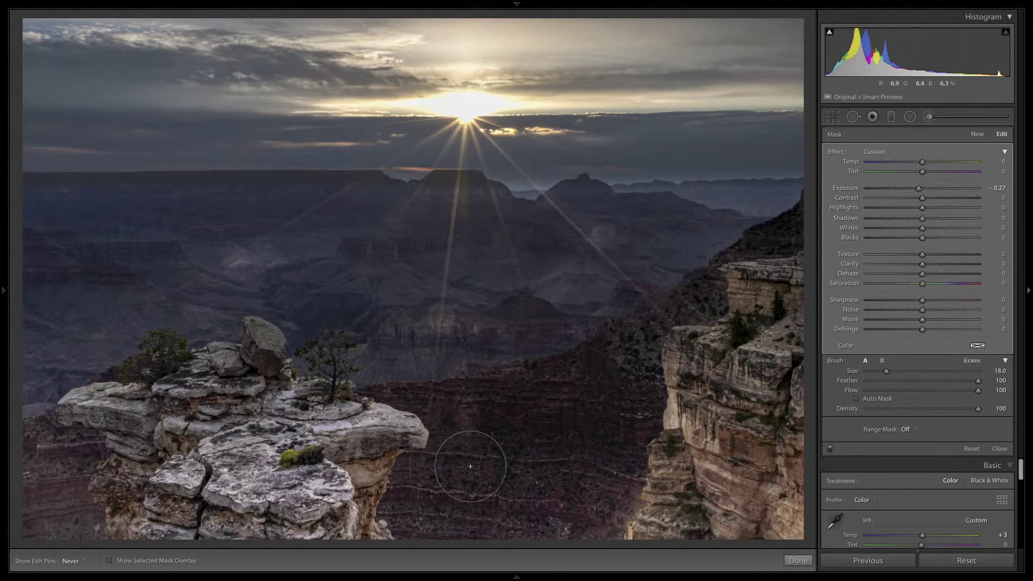
{"action": "key", "text": "h"}
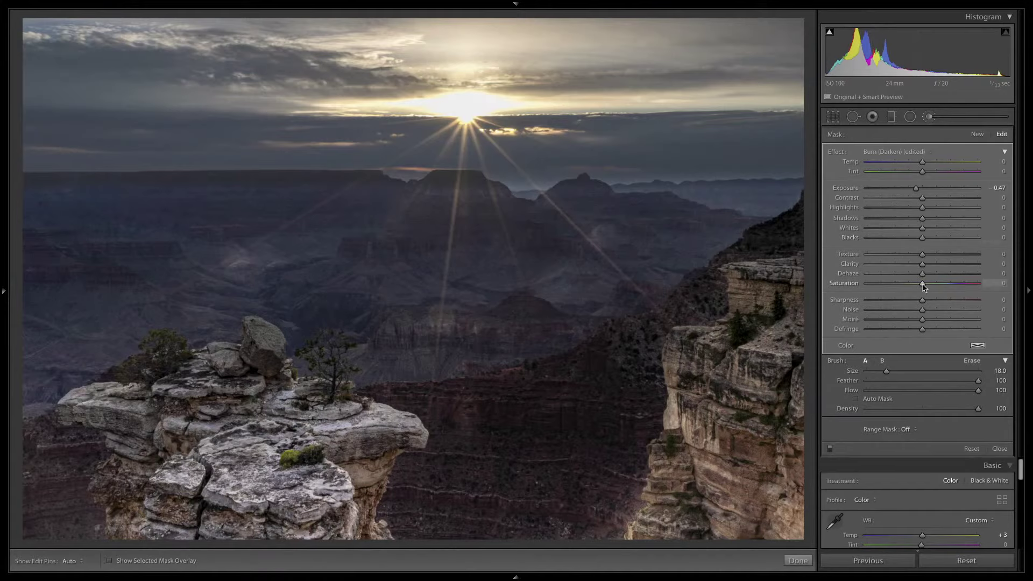
{"action": "left_click_drag", "start_coordinate": [927, 265], "coordinate": [928, 265]}
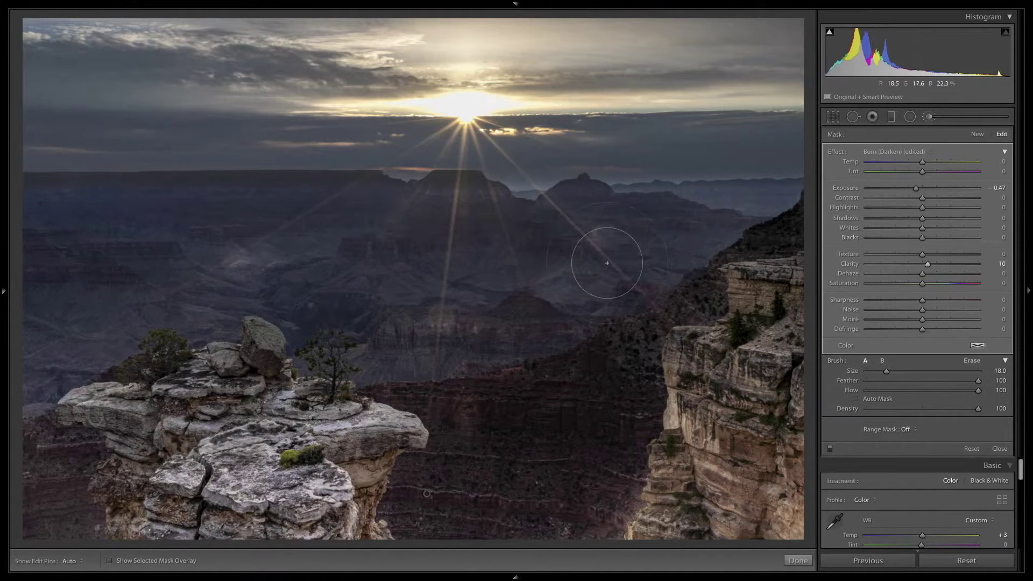
Try to extend the darkening brush over the far-left canyon walls at size 15, and undo the strokes
{"action": "key", "text": "bracketleft"}
{"action": "key", "text": "bracketleft"}
{"action": "key", "text": "bracketleft"}
{"action": "key", "text": "h"}
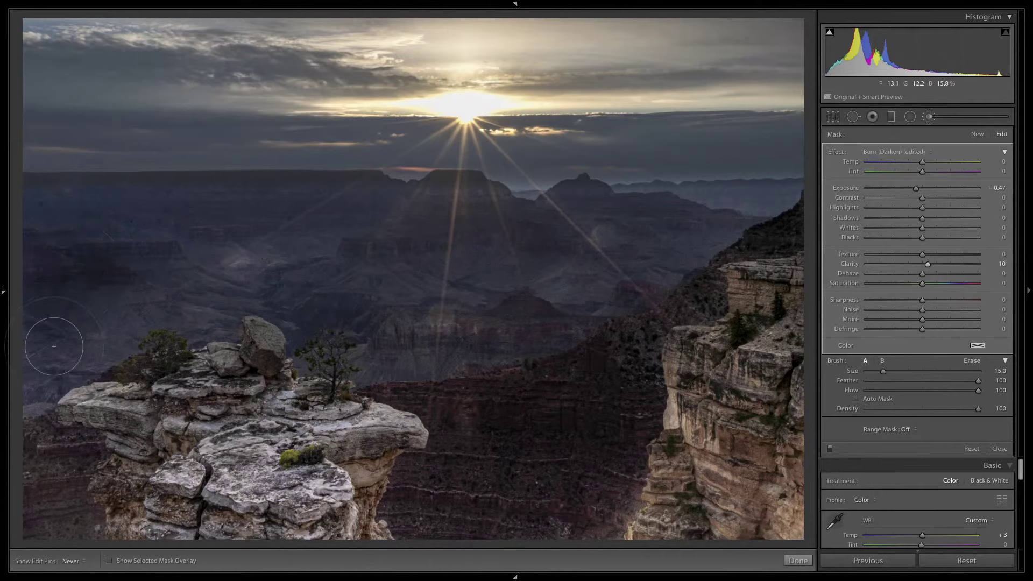
{"action": "key", "text": "h"}
{"action": "left_click_drag", "start_coordinate": [100, 237], "coordinate": [104, 216]}
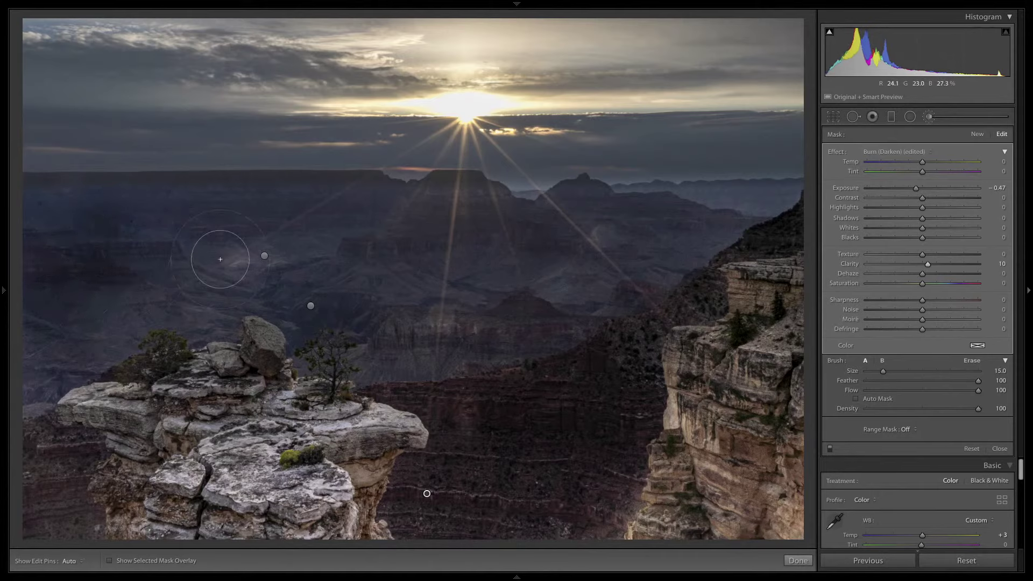
{"action": "key", "text": "ctrl+z"}
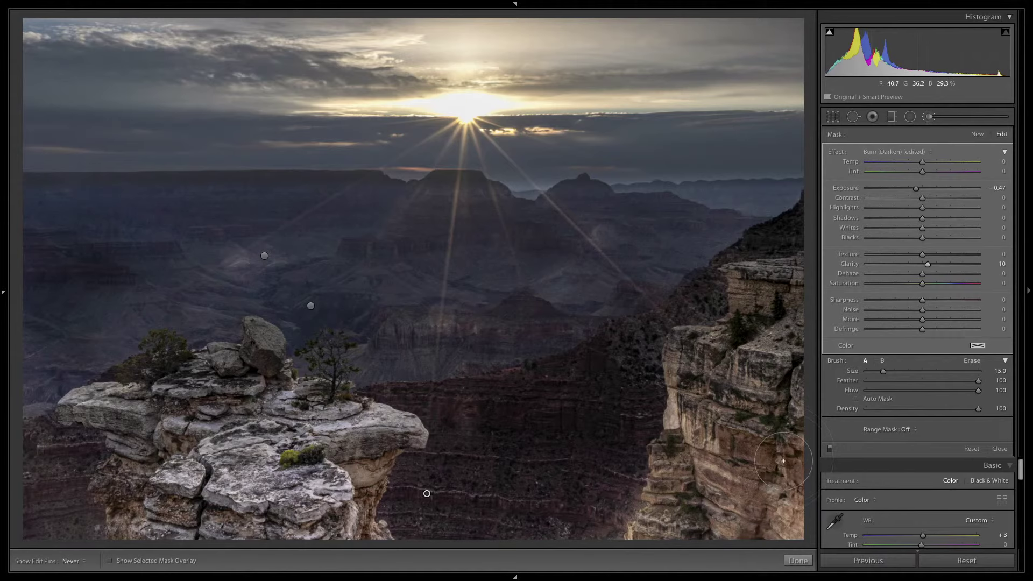
Set the canyon slope brush's temperature to -3 and finish the brush adjustments
{"action": "key", "text": "h"}
{"action": "key", "text": "h"}
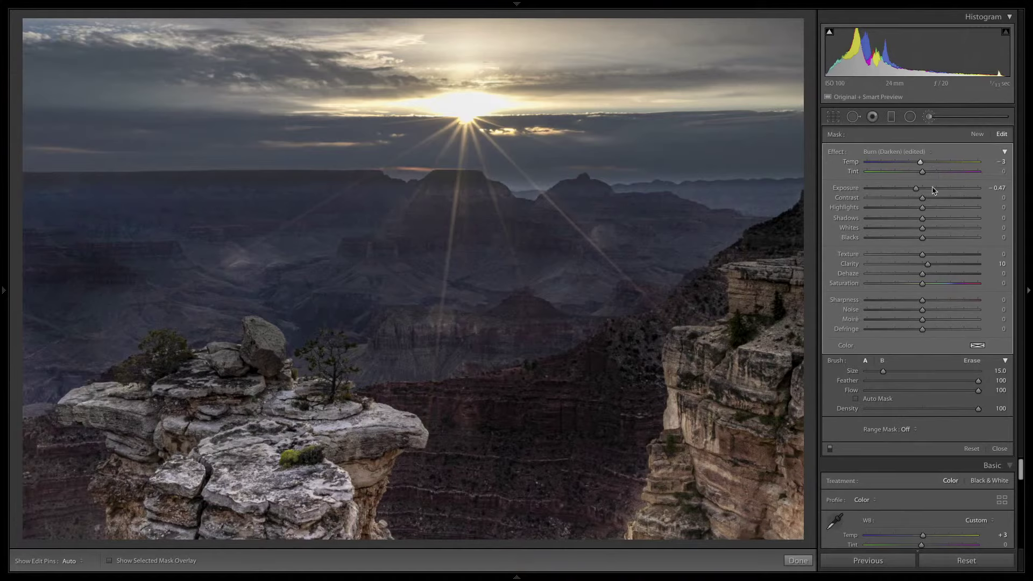
{"action": "left_click", "coordinate": [1000, 448]}
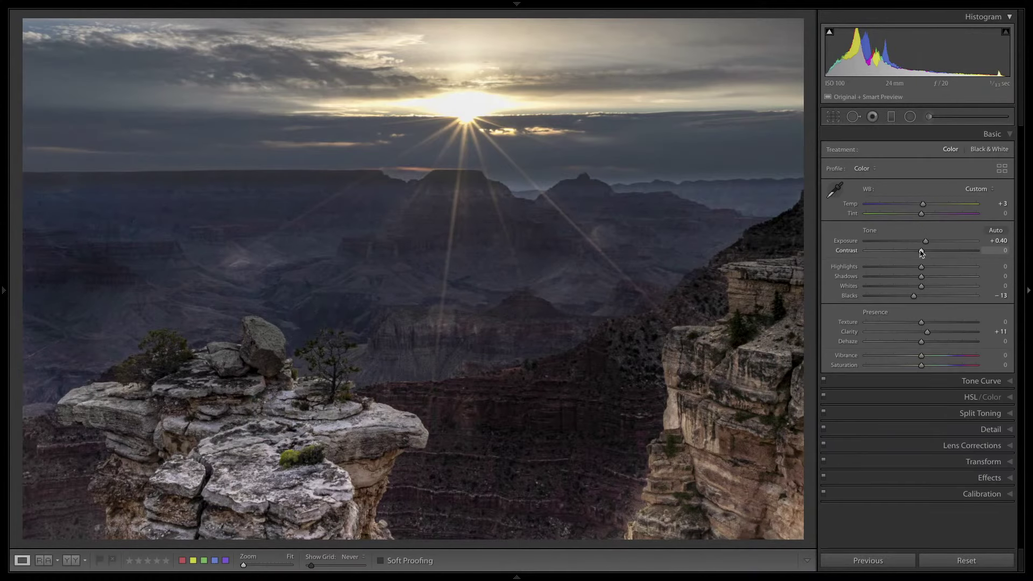
Set the canyon photo's global contrast to +13 and compare before and after side by side in an enlarged view
{"action": "left_click_drag", "start_coordinate": [921, 252], "coordinate": [927, 252]}
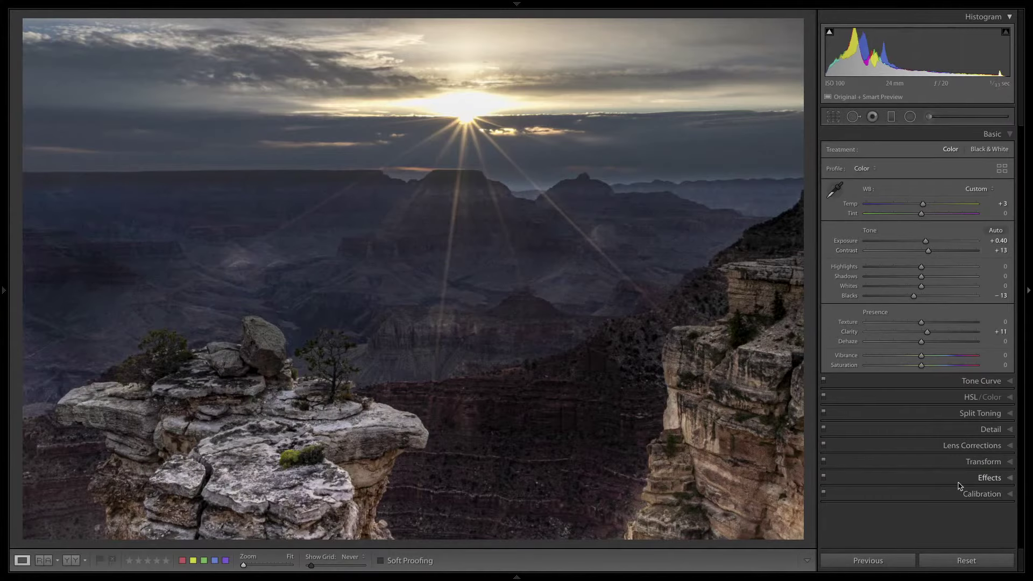
{"action": "key", "text": "y"}
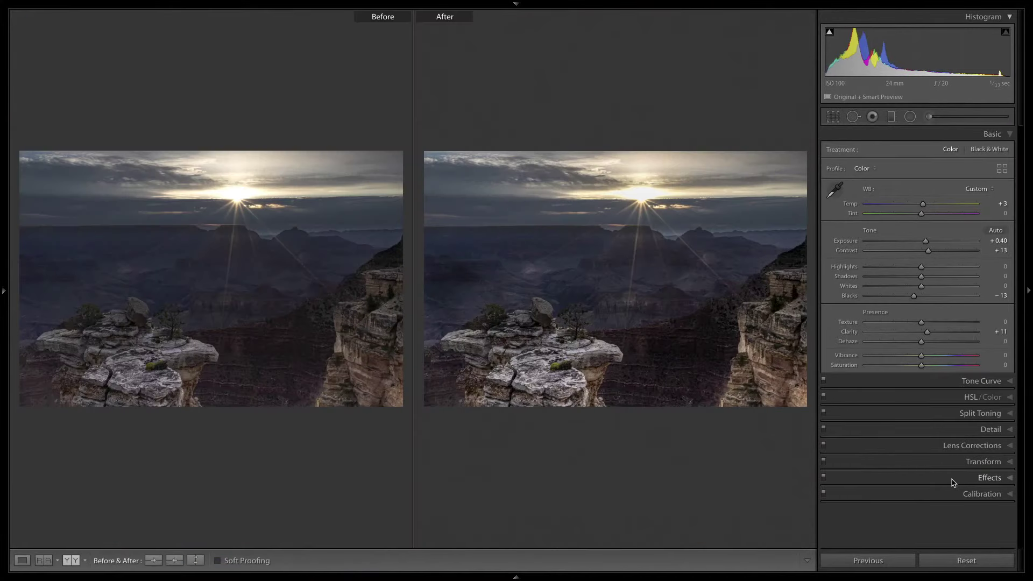
{"action": "key", "text": "Tab"}
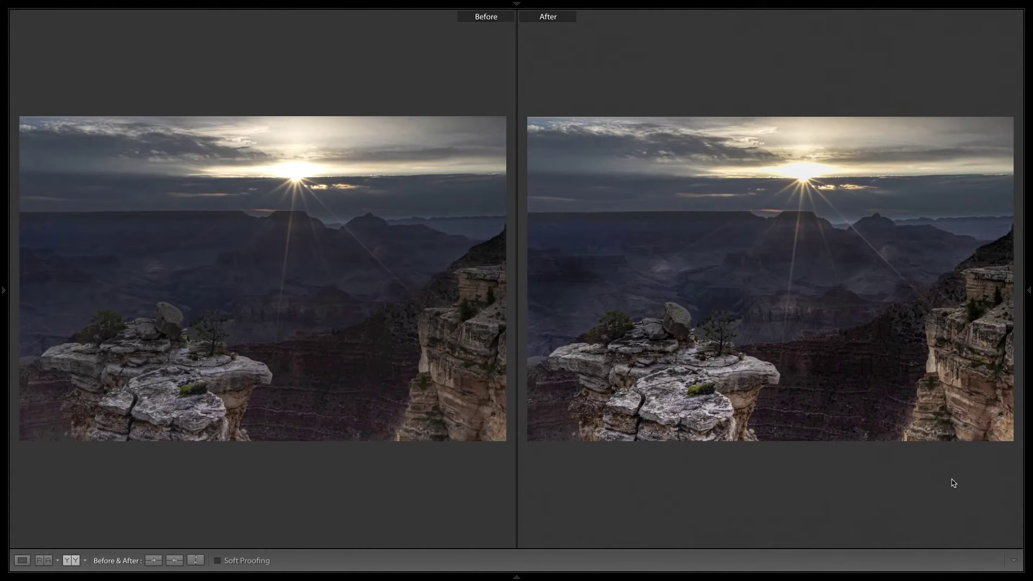